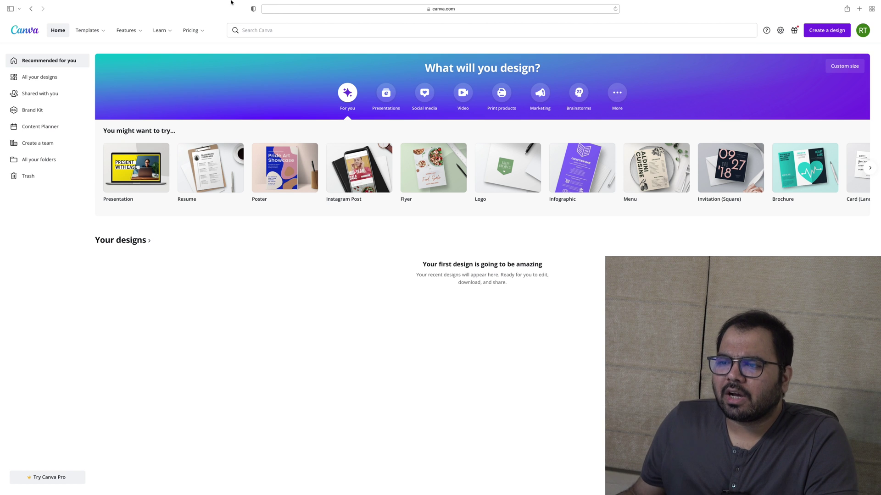
Reveal the Templates catalogue with categories such as Social Media, Business and Education
{"action": "mouse_move", "coordinate": [144, 9]}
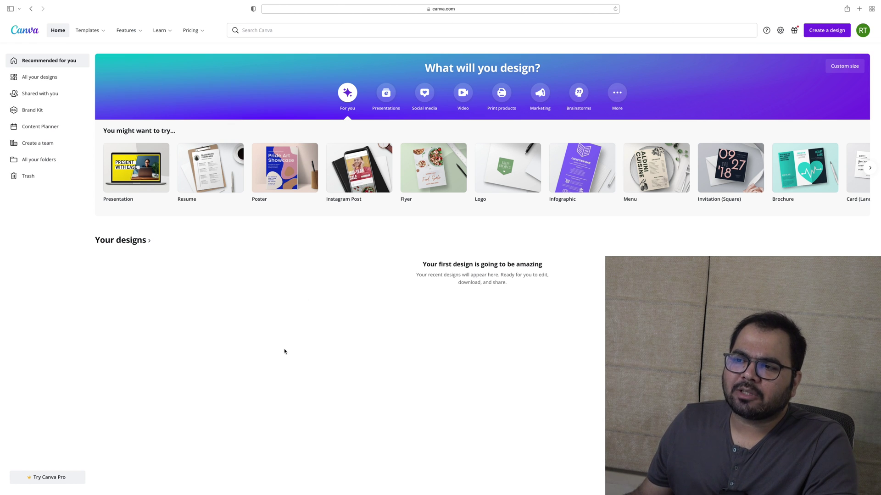
{"action": "mouse_move", "coordinate": [95, 35]}
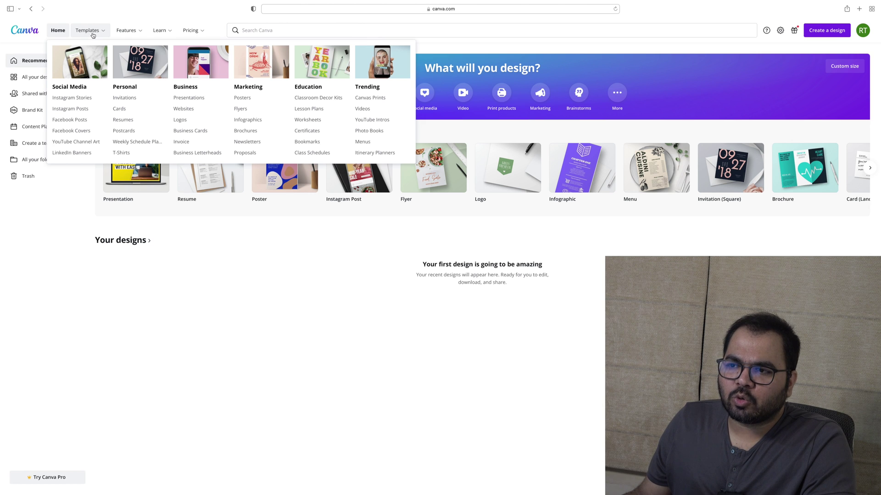
Open Templates > Resumes and browse the 1,936 Professional resume templates
{"action": "mouse_move", "coordinate": [122, 35]}
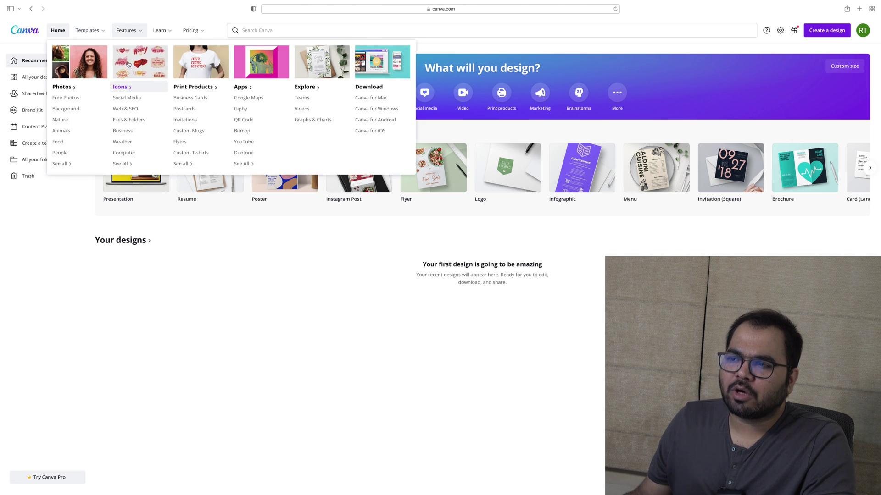
{"action": "left_click", "coordinate": [119, 120]}
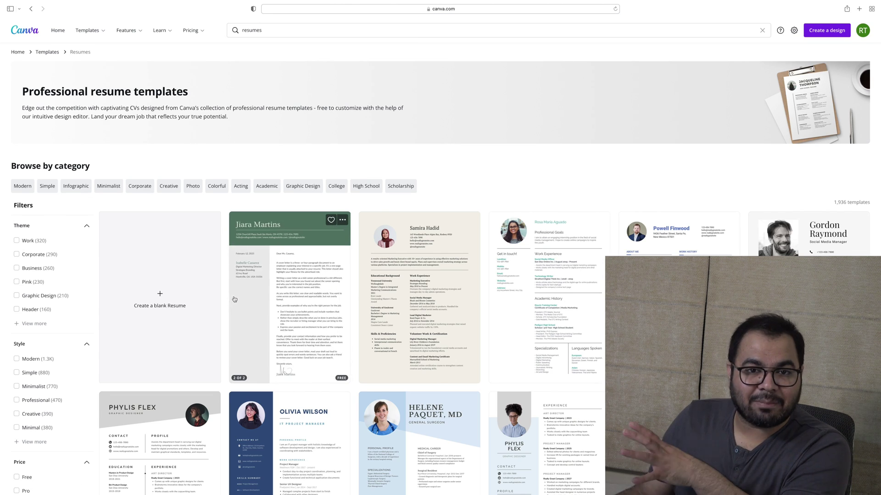
{"action": "scroll", "coordinate": [235, 299], "scroll_direction": "down", "scroll_amount": 5}
{"action": "scroll", "coordinate": [543, 351], "scroll_direction": "up", "scroll_amount": 1}
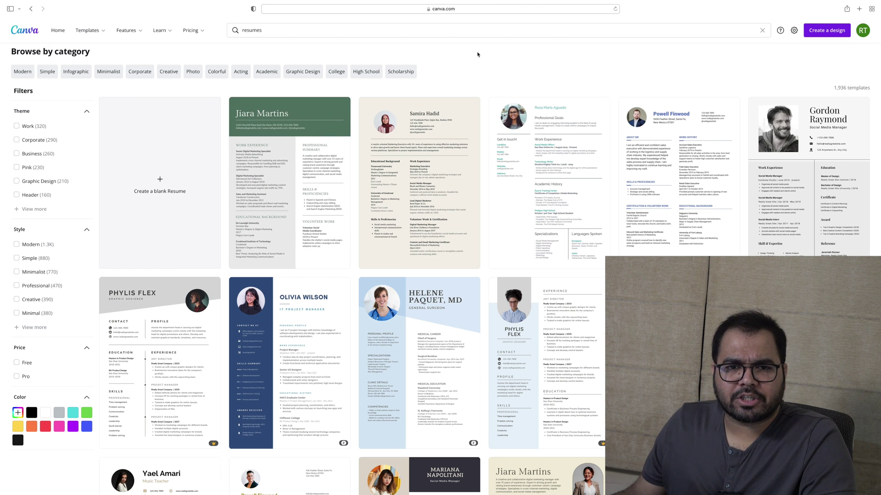
{"action": "mouse_move", "coordinate": [272, 228]}
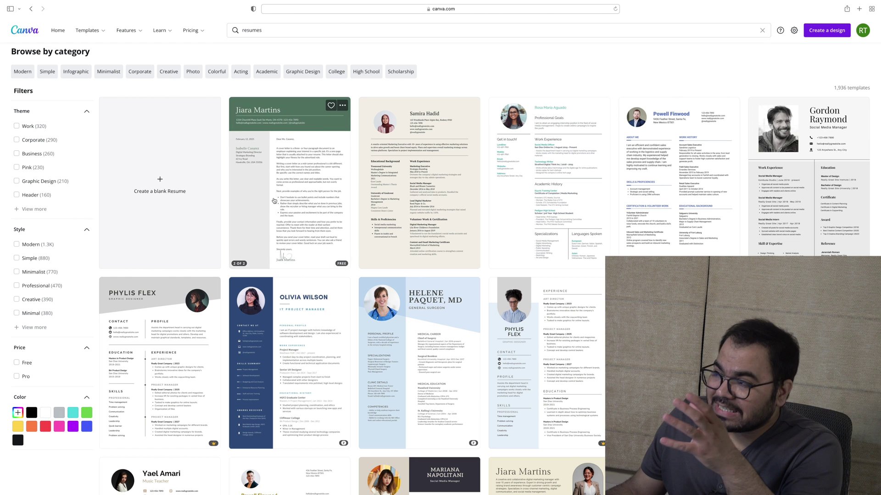
{"action": "mouse_move", "coordinate": [588, 178]}
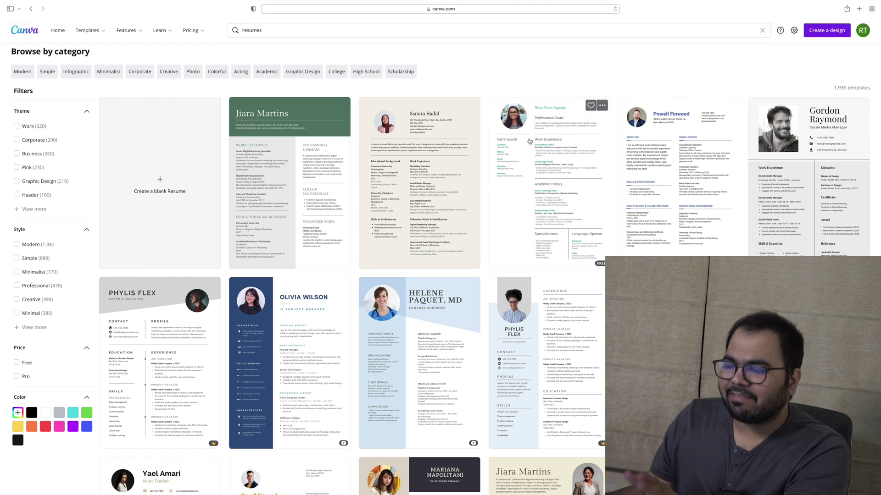
{"action": "mouse_move", "coordinate": [579, 125]}
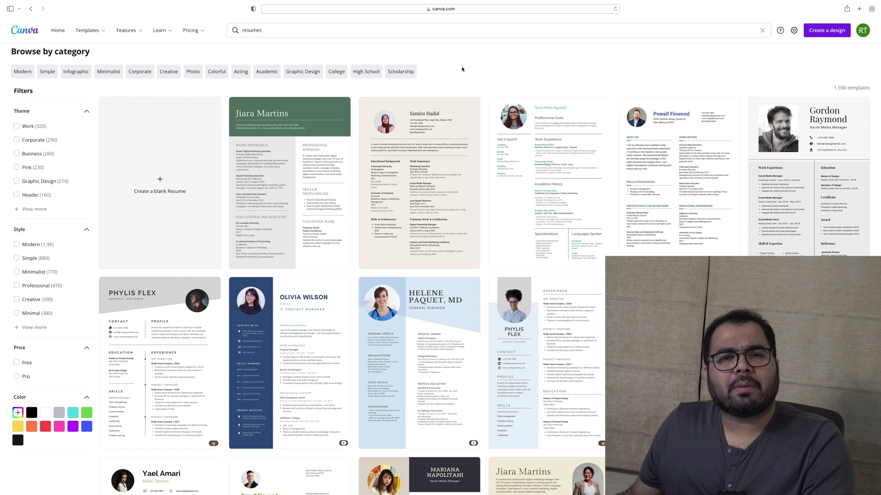
{"action": "scroll", "coordinate": [424, 125], "scroll_direction": "down", "scroll_amount": 5}
{"action": "scroll", "coordinate": [432, 112], "scroll_direction": "up", "scroll_amount": 10}
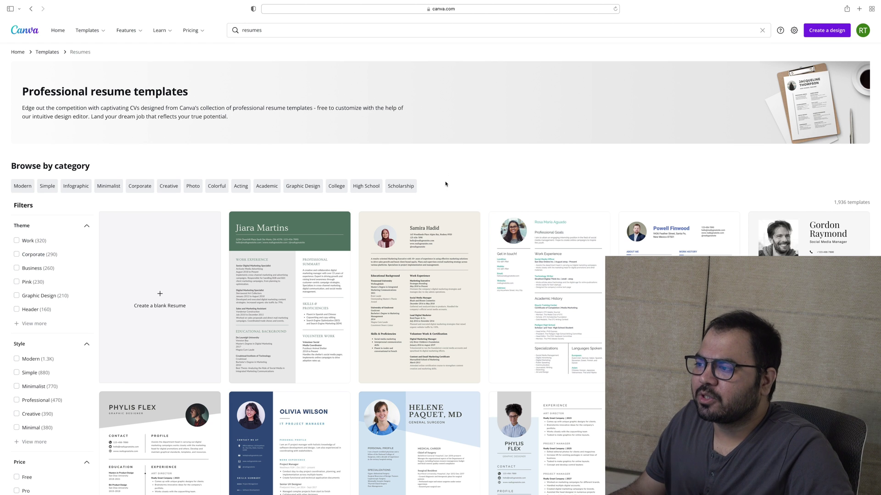
{"action": "scroll", "coordinate": [445, 181], "scroll_direction": "down", "scroll_amount": 3}
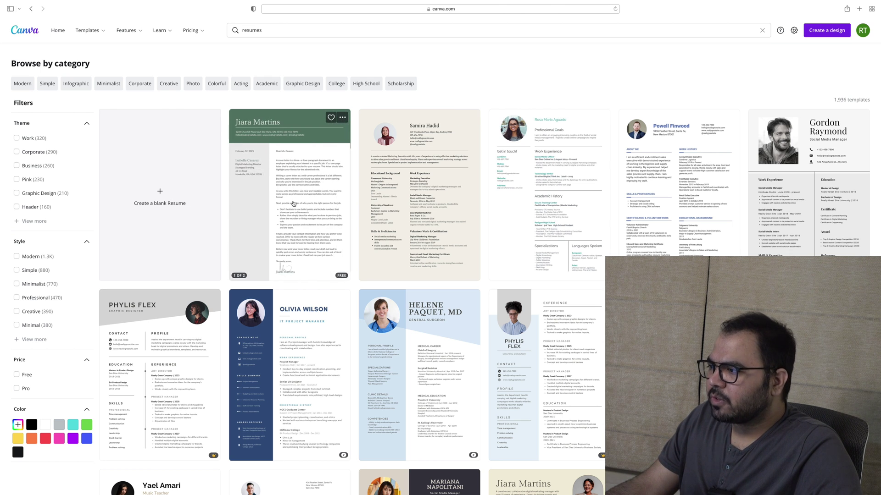
{"action": "scroll", "coordinate": [311, 176], "scroll_direction": "down", "scroll_amount": 3}
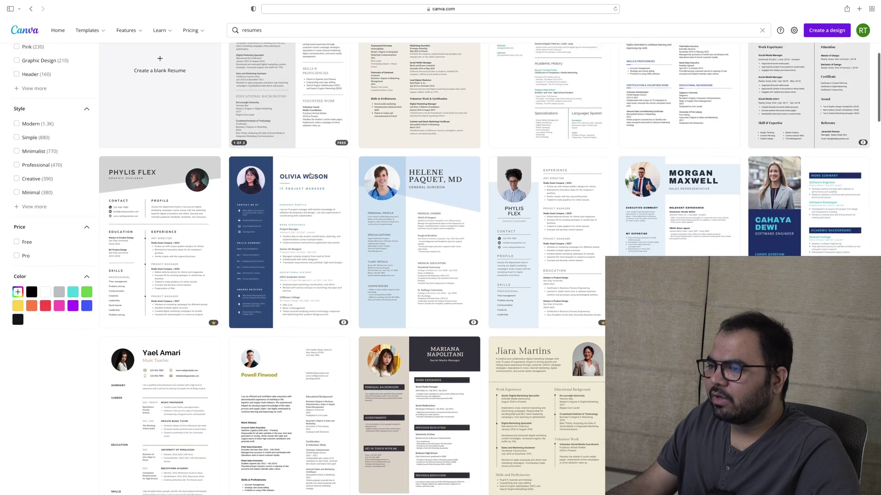
{"action": "scroll", "coordinate": [311, 176], "scroll_direction": "down", "scroll_amount": 5}
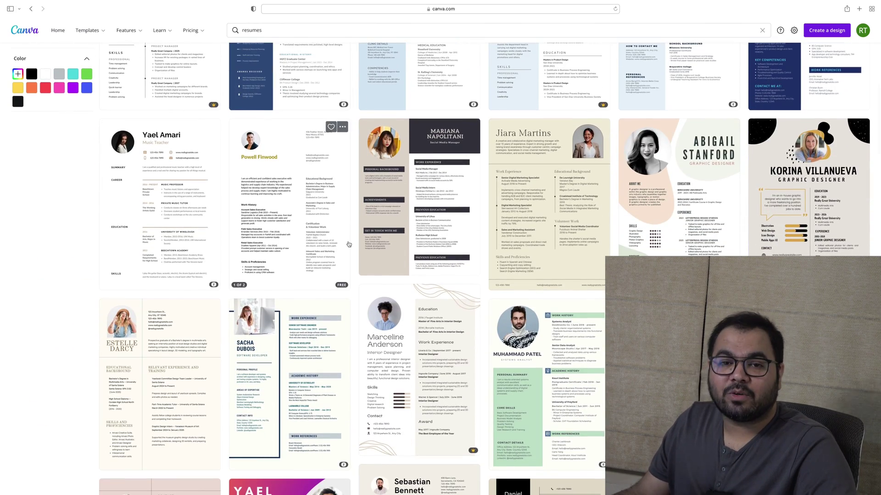
{"action": "scroll", "coordinate": [349, 244], "scroll_direction": "down", "scroll_amount": 5}
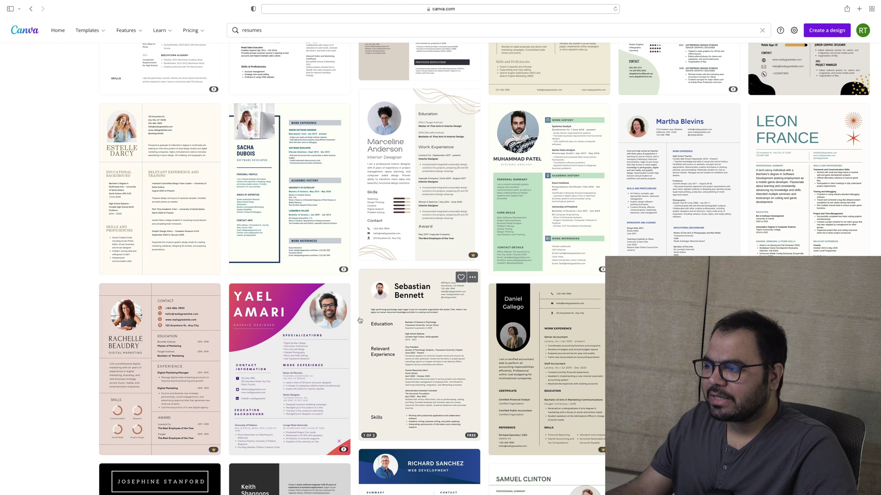
{"action": "scroll", "coordinate": [360, 321], "scroll_direction": "down", "scroll_amount": 8}
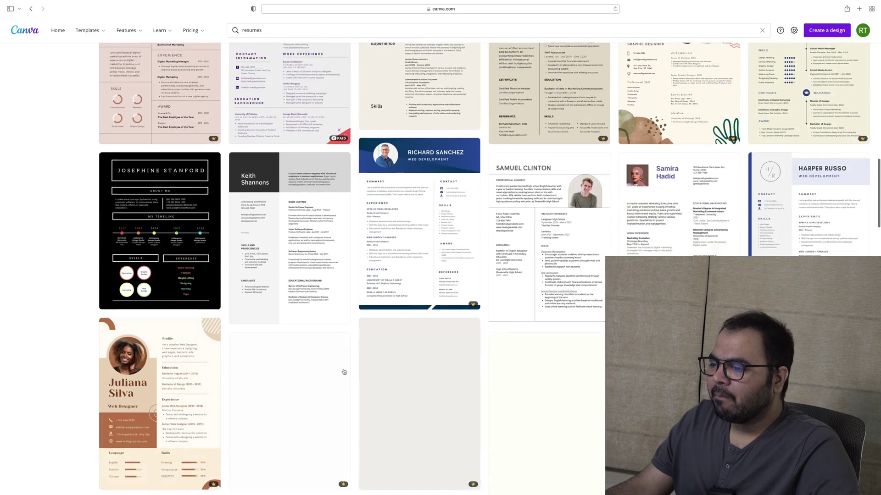
{"action": "scroll", "coordinate": [344, 372], "scroll_direction": "down", "scroll_amount": 7}
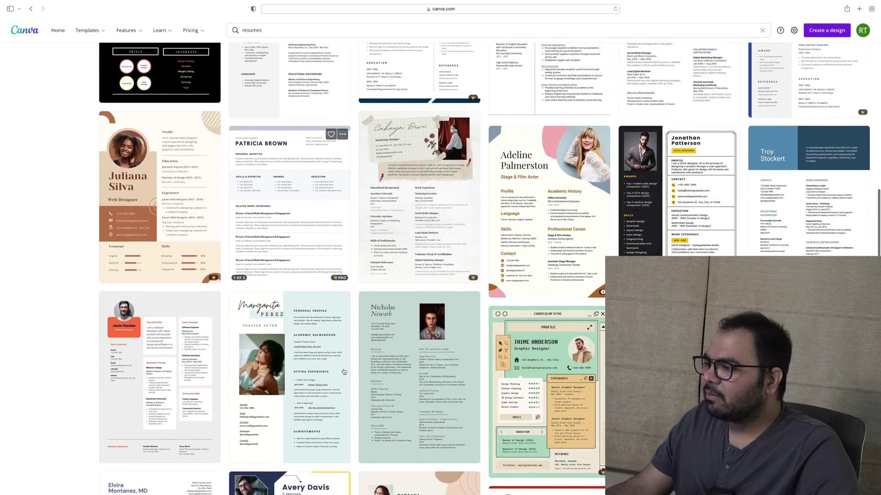
{"action": "scroll", "coordinate": [344, 372], "scroll_direction": "down", "scroll_amount": 10}
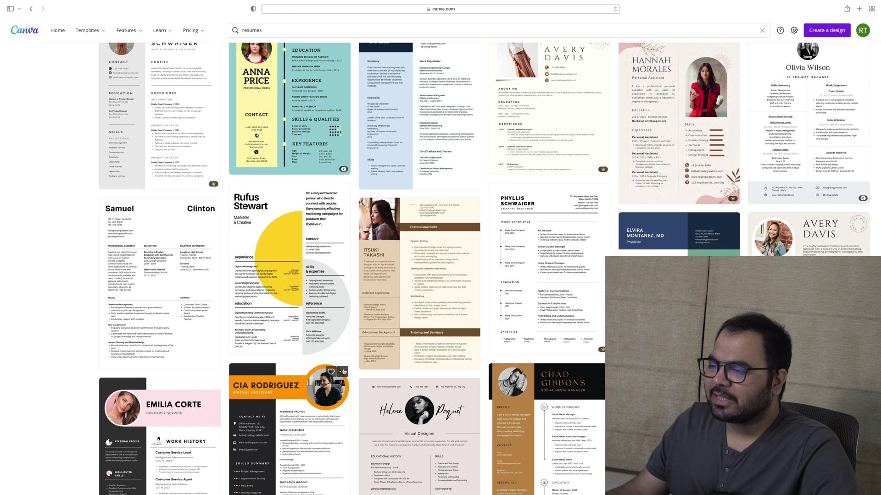
{"action": "scroll", "coordinate": [344, 372], "scroll_direction": "down", "scroll_amount": 5}
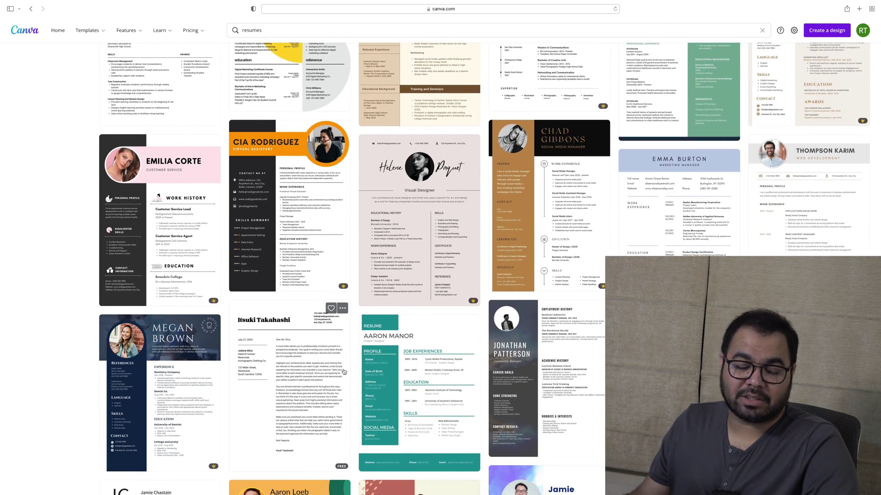
{"action": "scroll", "coordinate": [344, 372], "scroll_direction": "down", "scroll_amount": 6}
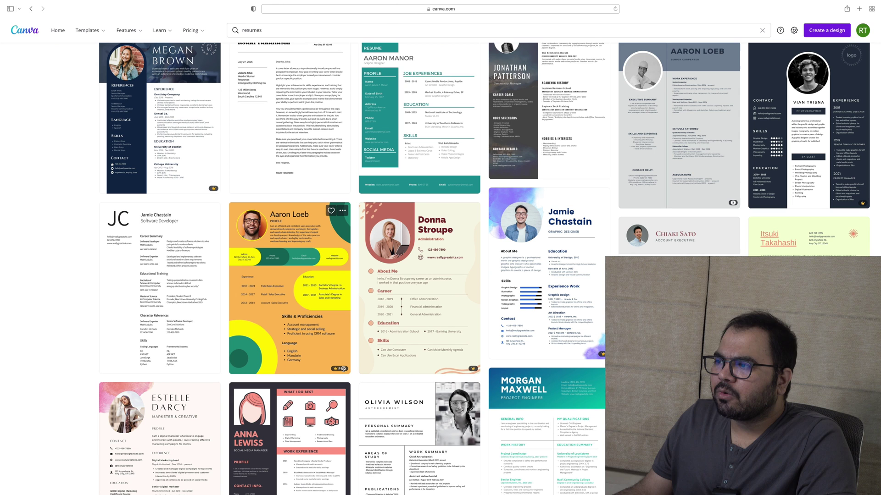
{"action": "scroll", "coordinate": [343, 368], "scroll_direction": "down", "scroll_amount": 10}
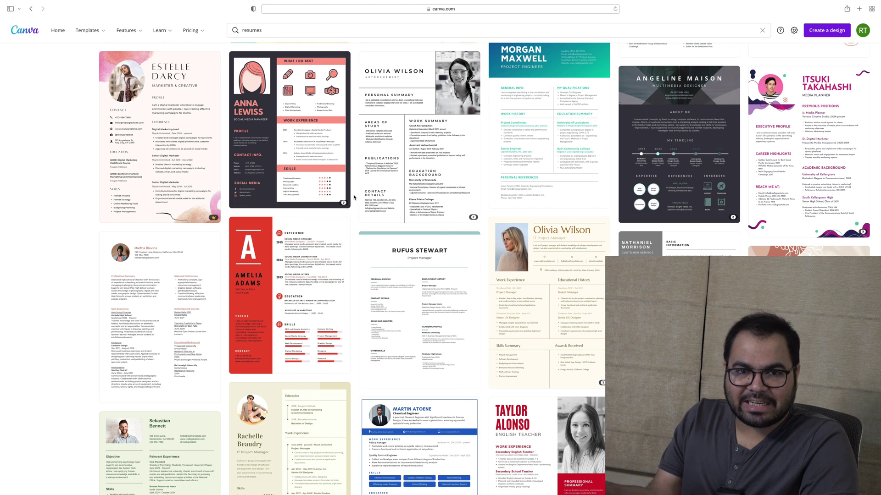
{"action": "scroll", "coordinate": [354, 197], "scroll_direction": "down", "scroll_amount": 3}
{"action": "scroll", "coordinate": [354, 197], "scroll_direction": "down", "scroll_amount": 5}
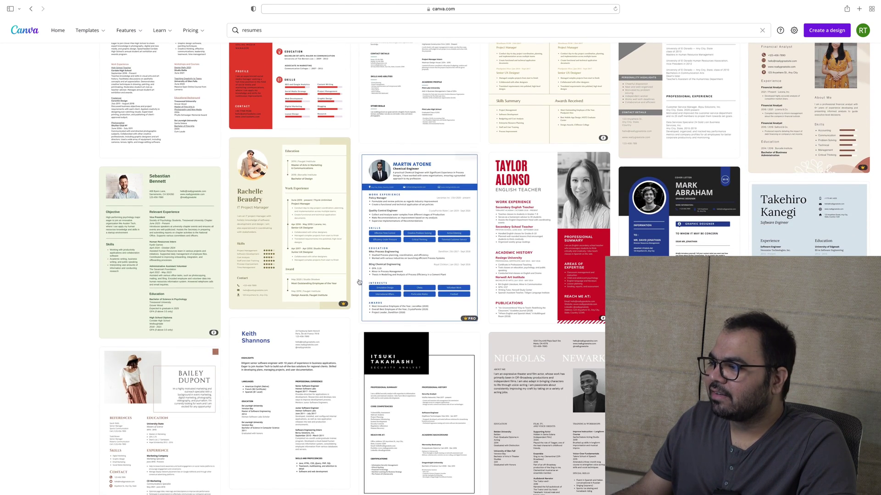
{"action": "scroll", "coordinate": [359, 282], "scroll_direction": "down", "scroll_amount": 5}
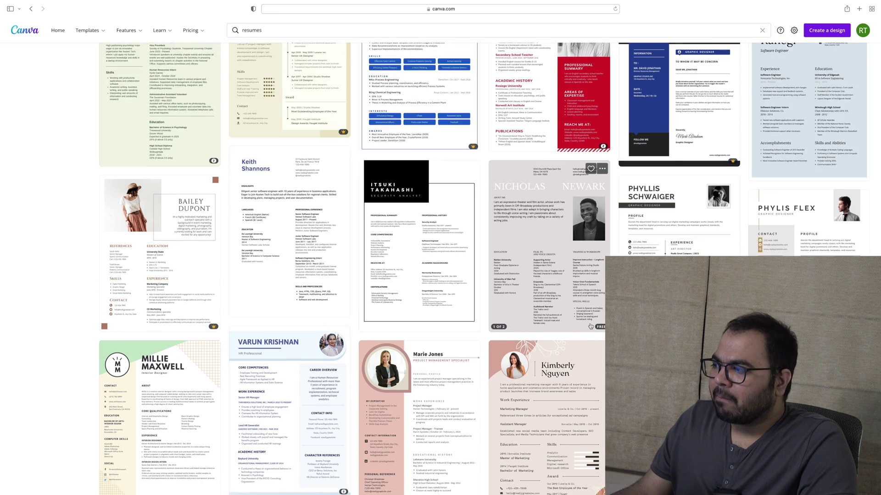
{"action": "scroll", "coordinate": [591, 326], "scroll_direction": "down", "scroll_amount": 8}
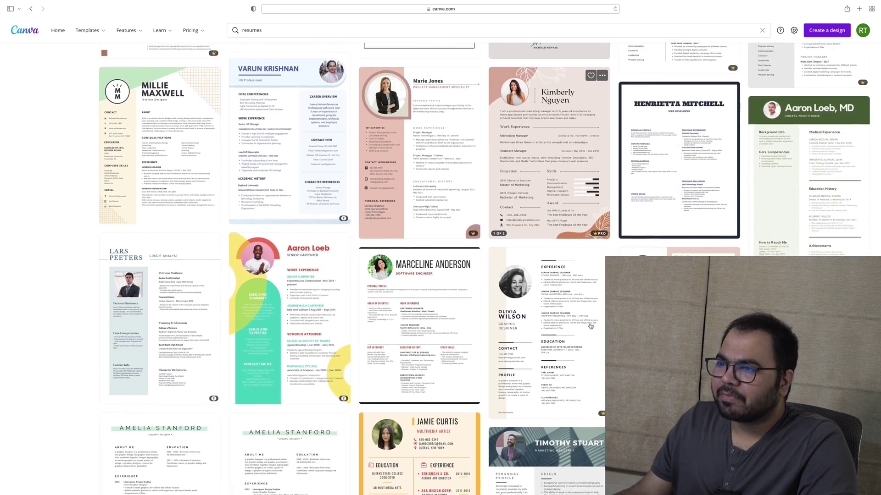
{"action": "scroll", "coordinate": [590, 326], "scroll_direction": "down", "scroll_amount": 10}
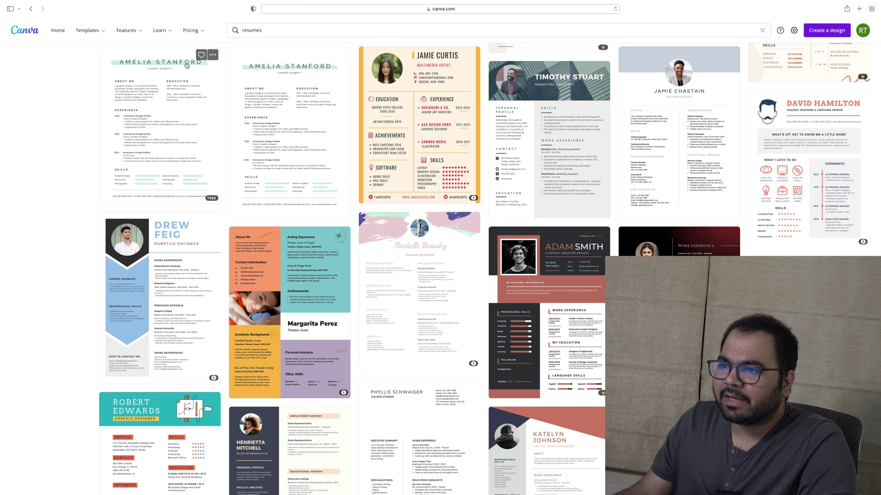
View Pricing, return Home, then start a blank A4 resume and close its tab
{"action": "left_click", "coordinate": [190, 30]}
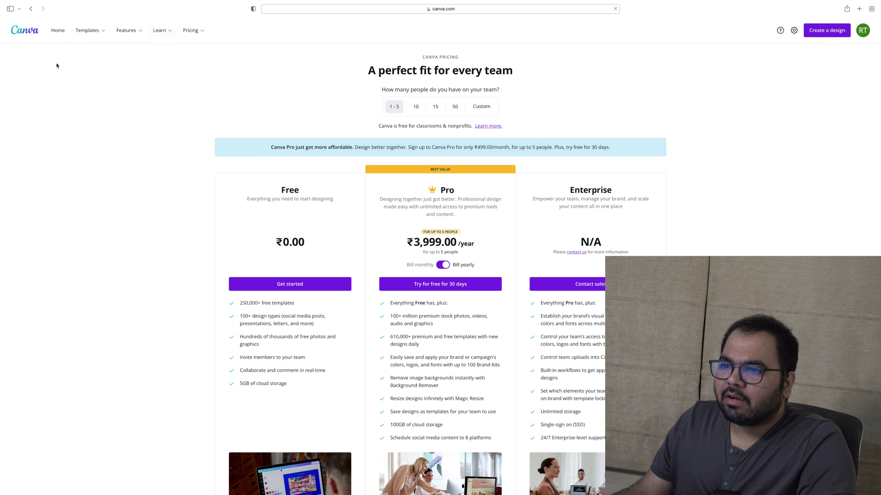
{"action": "left_click", "coordinate": [65, 30]}
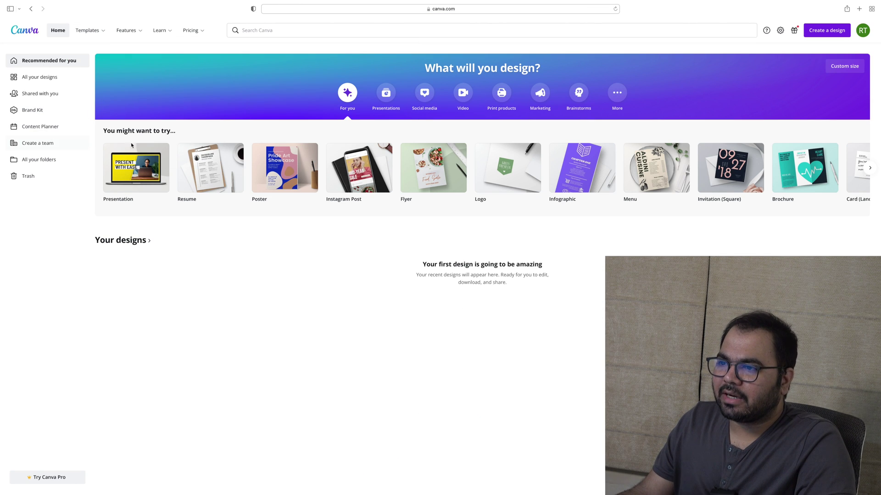
{"action": "left_click", "coordinate": [190, 157]}
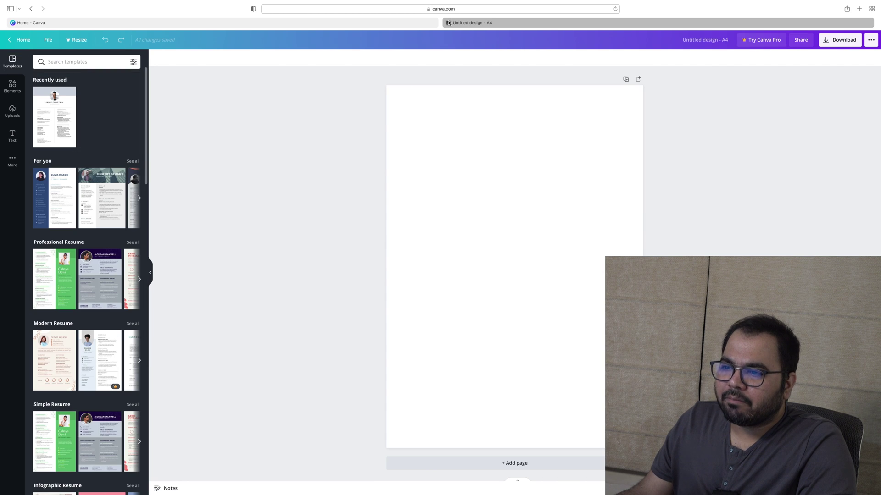
{"action": "key", "text": "super+w"}
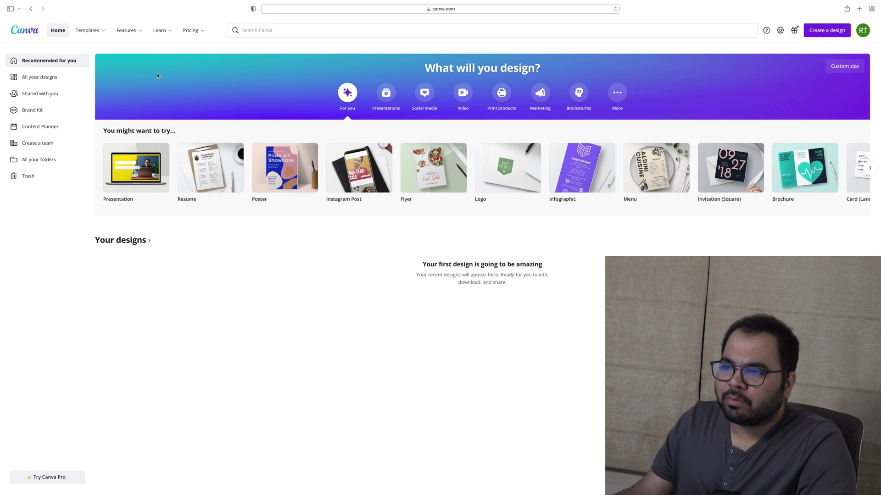
{"action": "mouse_move", "coordinate": [140, 167]}
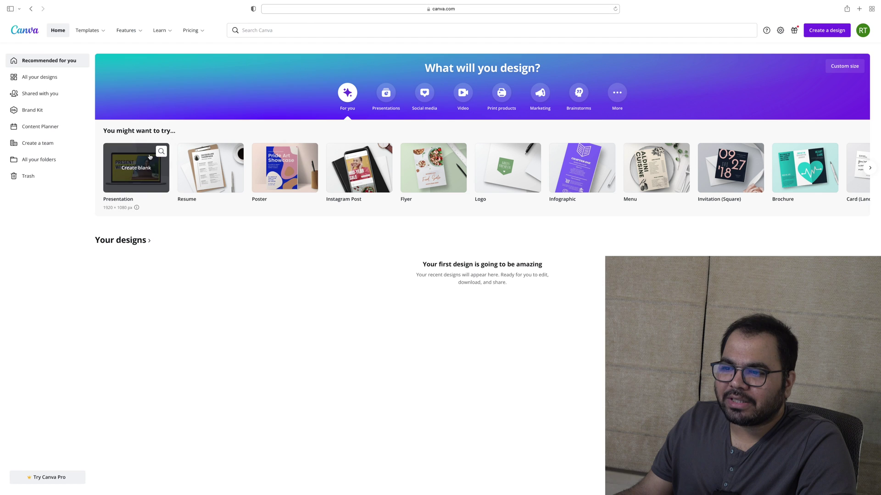
{"action": "mouse_move", "coordinate": [205, 158]}
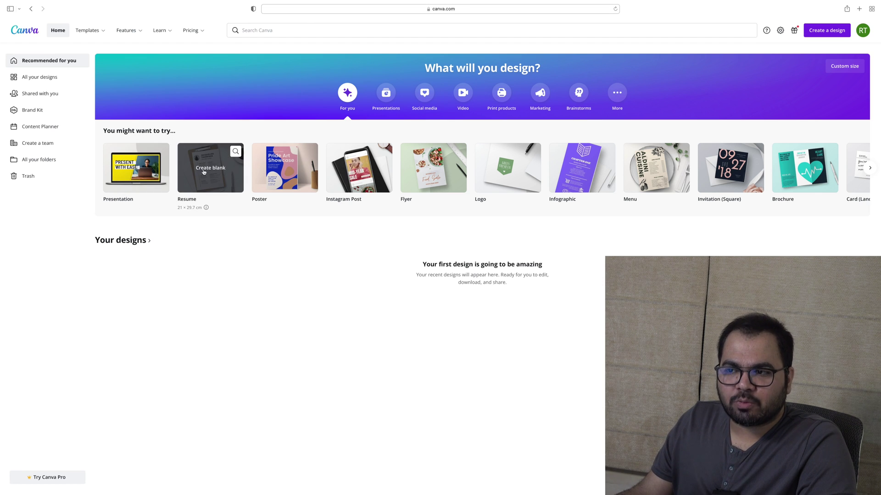
{"action": "mouse_move", "coordinate": [100, 31]}
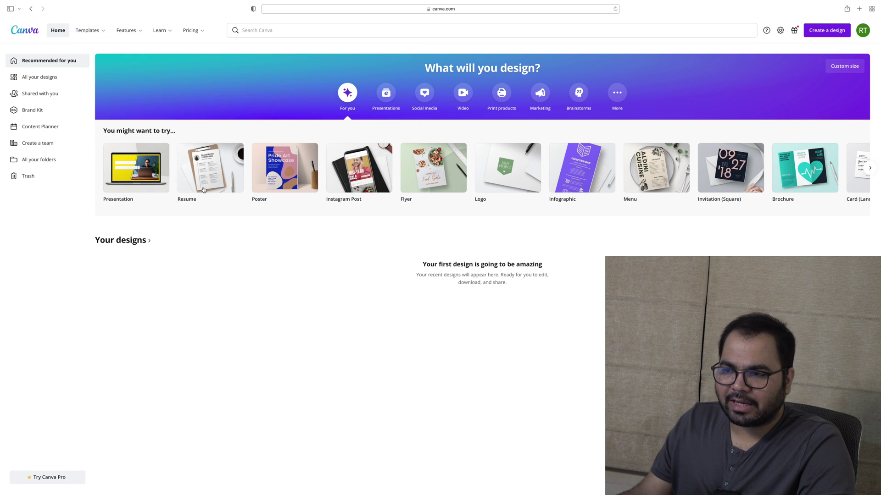
Create a blank A4 resume and apply the recently used grey software developer template
{"action": "left_click", "coordinate": [200, 166]}
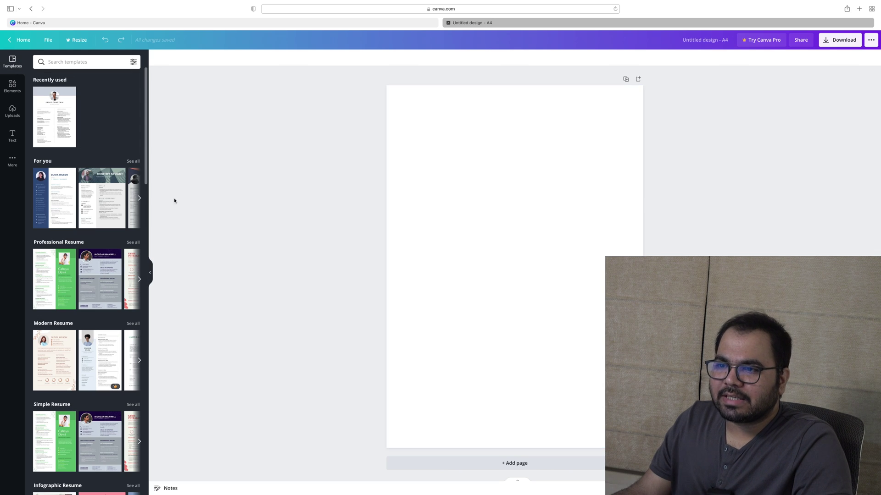
{"action": "left_click", "coordinate": [59, 123]}
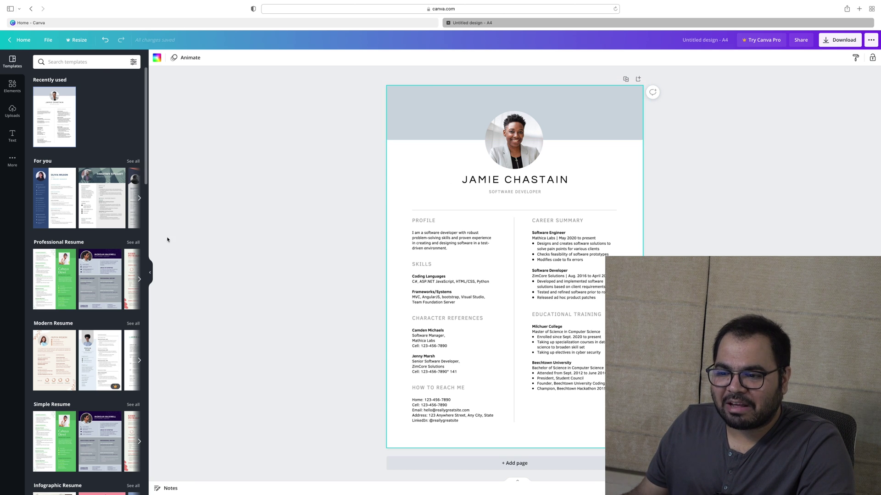
{"action": "scroll", "coordinate": [103, 279], "scroll_direction": "down", "scroll_amount": 5}
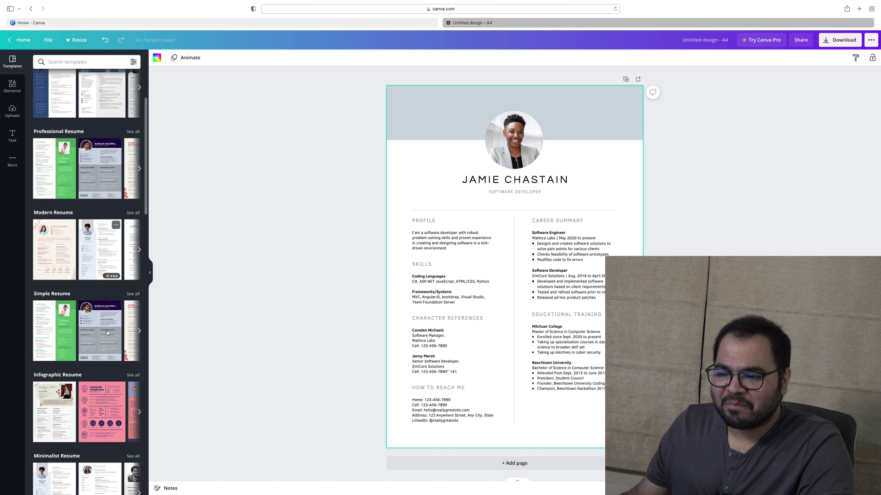
{"action": "scroll", "coordinate": [99, 351], "scroll_direction": "down", "scroll_amount": 2}
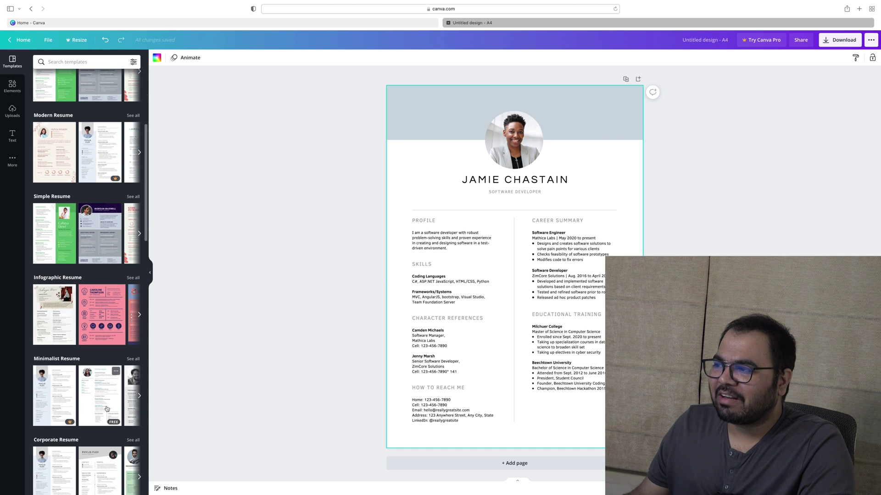
{"action": "scroll", "coordinate": [107, 409], "scroll_direction": "right", "scroll_amount": 3}
Try the black-and-white minimalist and navy software engineer resume templates on the page
{"action": "left_click", "coordinate": [77, 398]}
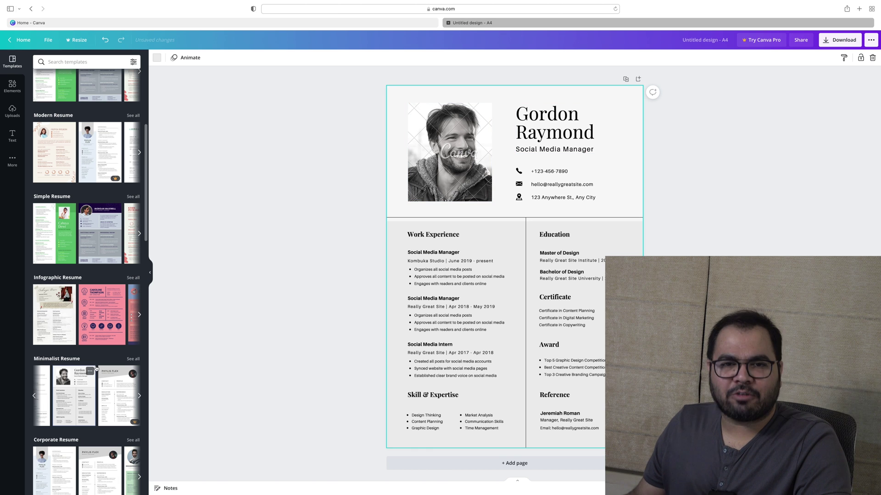
{"action": "scroll", "coordinate": [97, 369], "scroll_direction": "right", "scroll_amount": 3}
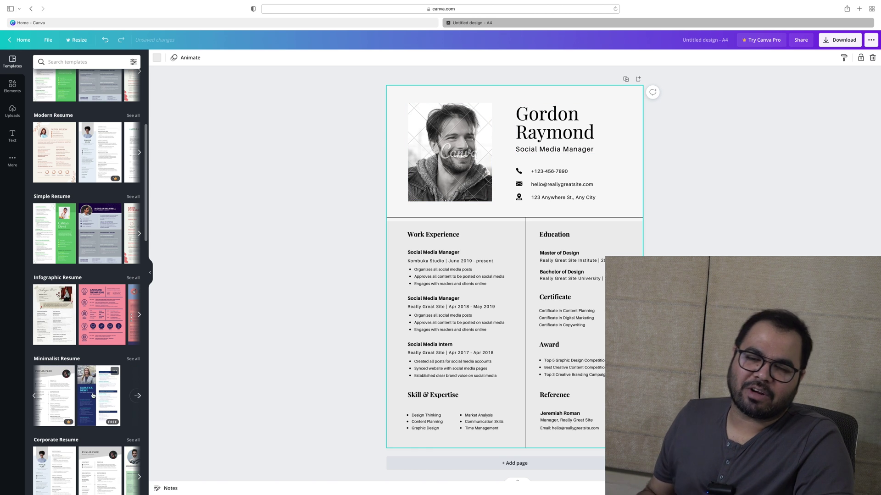
{"action": "left_click", "coordinate": [93, 395]}
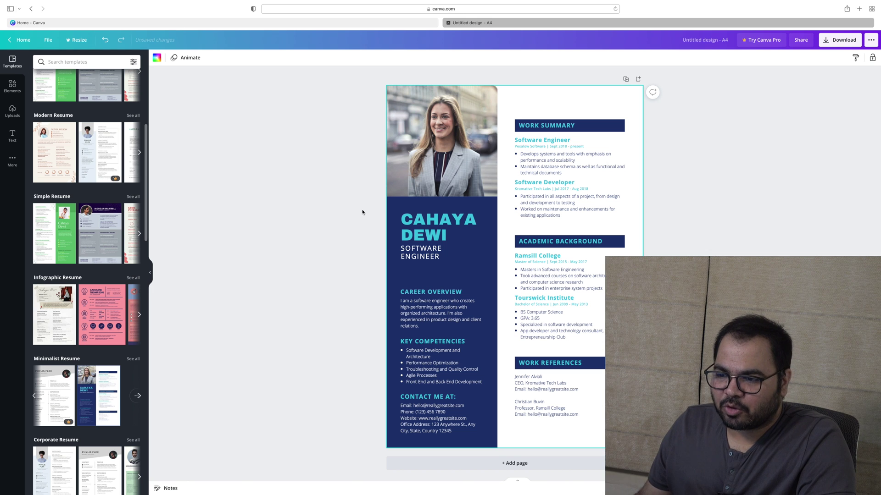
{"action": "scroll", "coordinate": [116, 239], "scroll_direction": "right", "scroll_amount": 5}
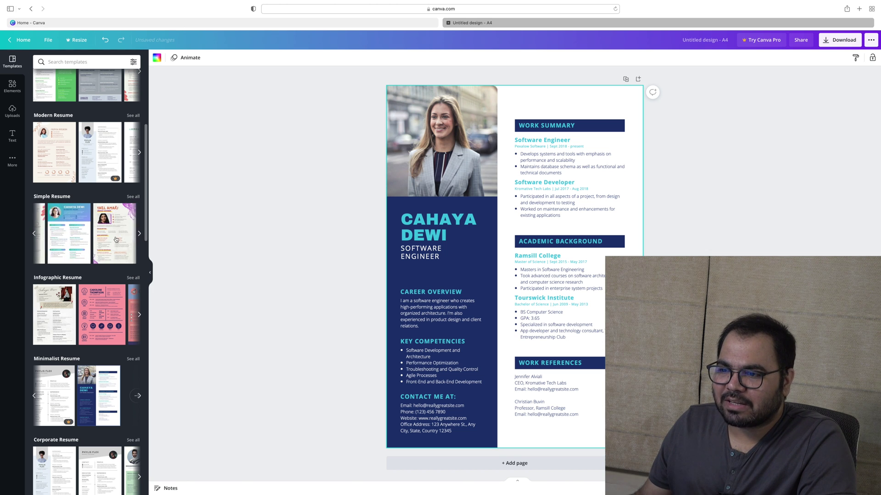
{"action": "scroll", "coordinate": [120, 307], "scroll_direction": "right", "scroll_amount": 3}
{"action": "scroll", "coordinate": [108, 257], "scroll_direction": "up", "scroll_amount": 2}
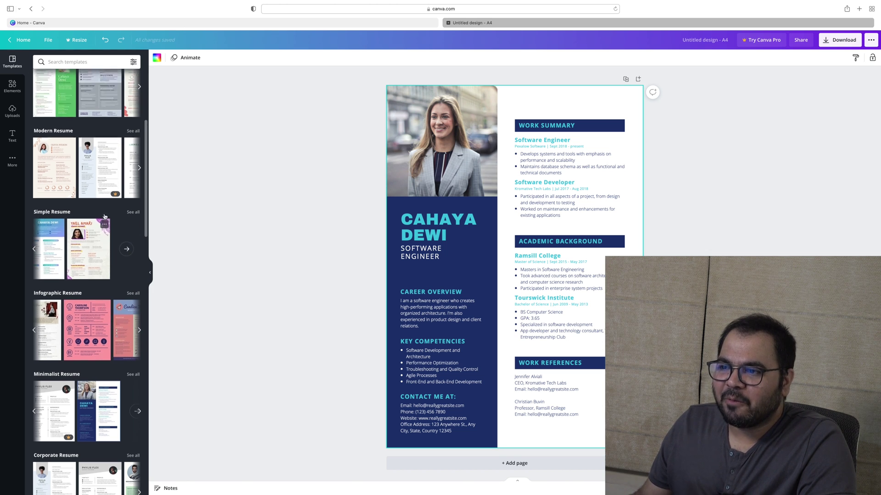
{"action": "scroll", "coordinate": [99, 209], "scroll_direction": "right", "scroll_amount": 3}
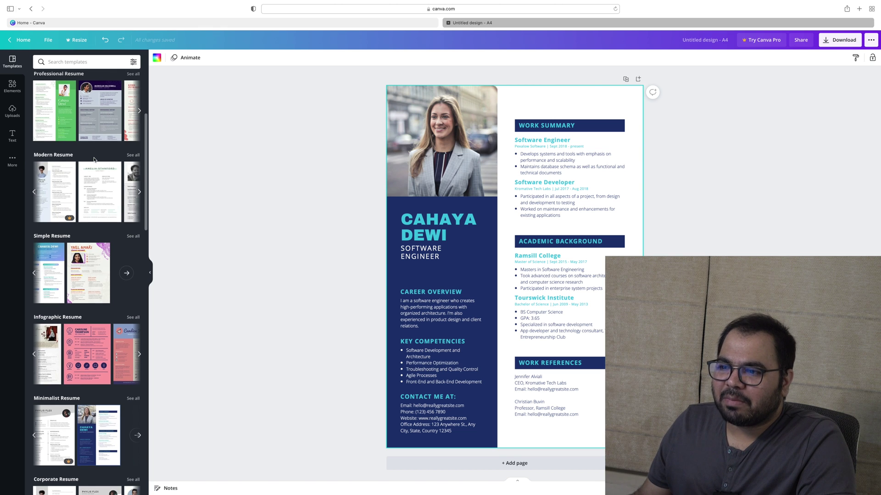
{"action": "scroll", "coordinate": [110, 136], "scroll_direction": "right", "scroll_amount": 3}
{"action": "scroll", "coordinate": [110, 136], "scroll_direction": "right", "scroll_amount": 5}
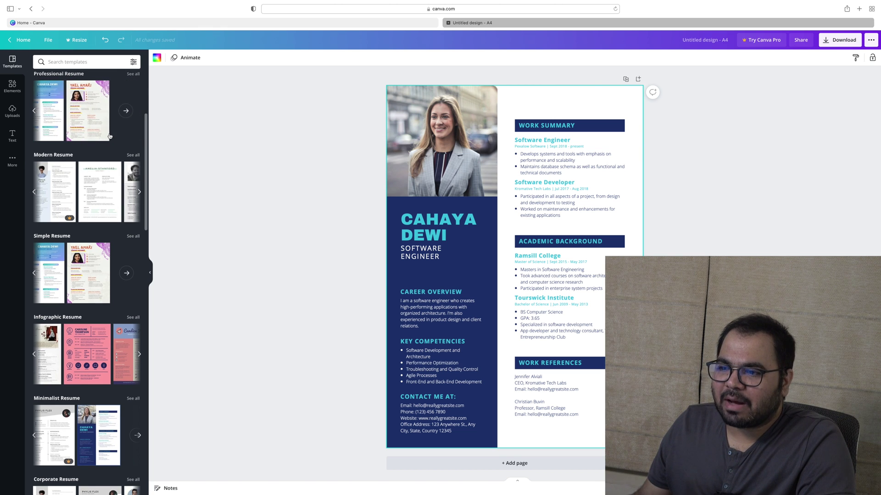
{"action": "scroll", "coordinate": [121, 184], "scroll_direction": "right", "scroll_amount": 5}
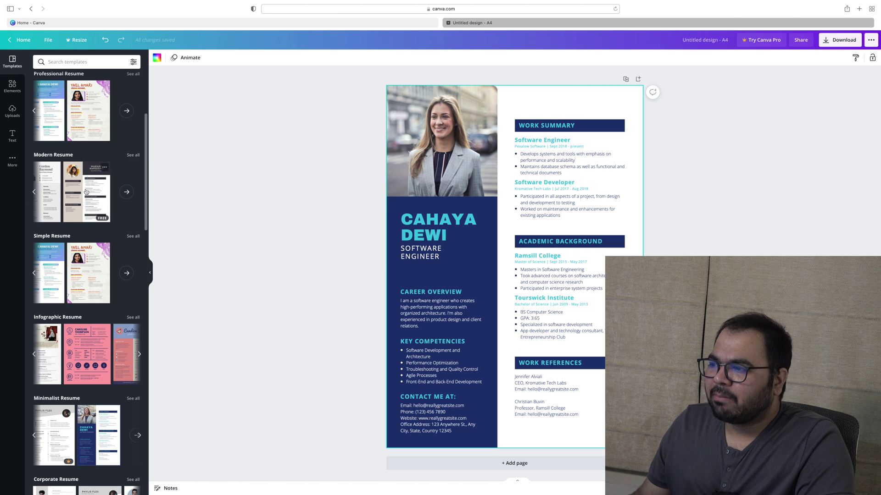
Apply the beige Modern Social Media Manager resume template and review it
{"action": "left_click", "coordinate": [86, 192]}
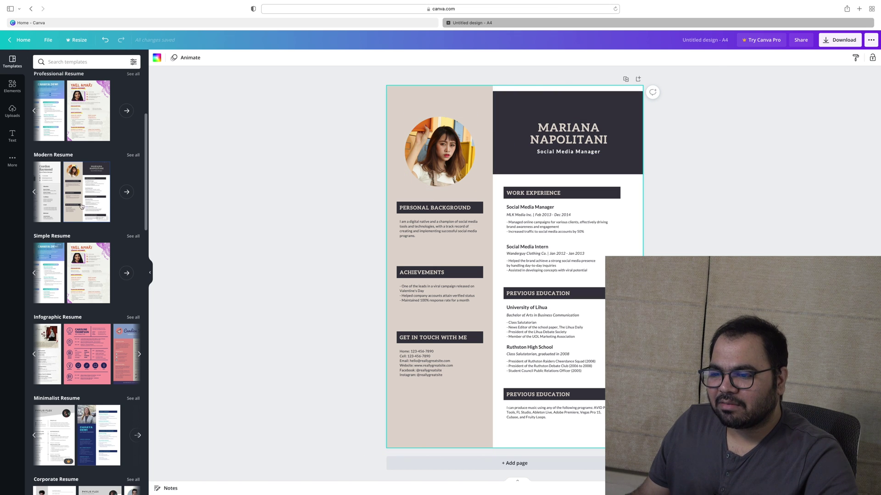
{"action": "mouse_move", "coordinate": [103, 257]}
{"action": "scroll", "coordinate": [104, 294], "scroll_direction": "down", "scroll_amount": 5}
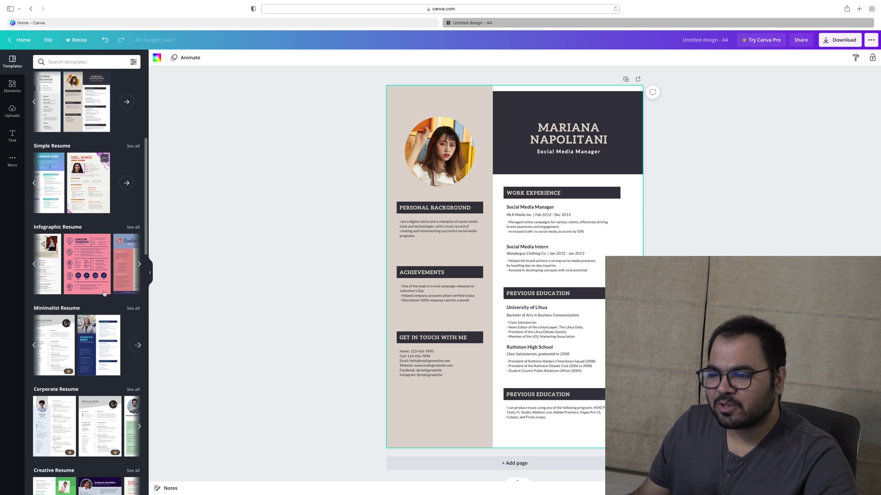
{"action": "scroll", "coordinate": [93, 319], "scroll_direction": "down", "scroll_amount": 7}
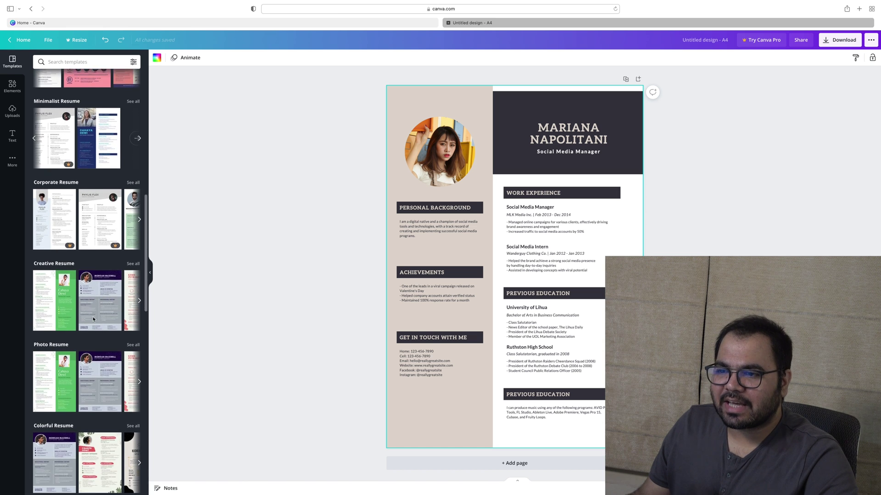
{"action": "scroll", "coordinate": [73, 244], "scroll_direction": "up", "scroll_amount": 10}
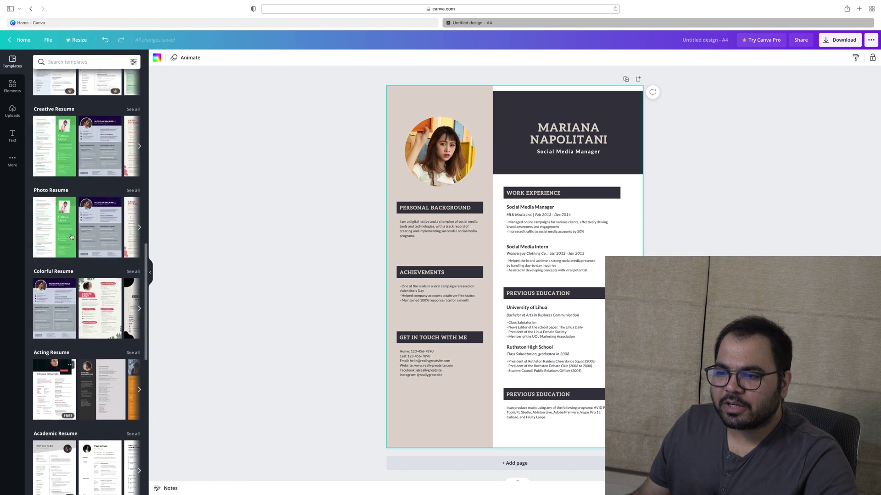
{"action": "scroll", "coordinate": [71, 237], "scroll_direction": "up", "scroll_amount": 2}
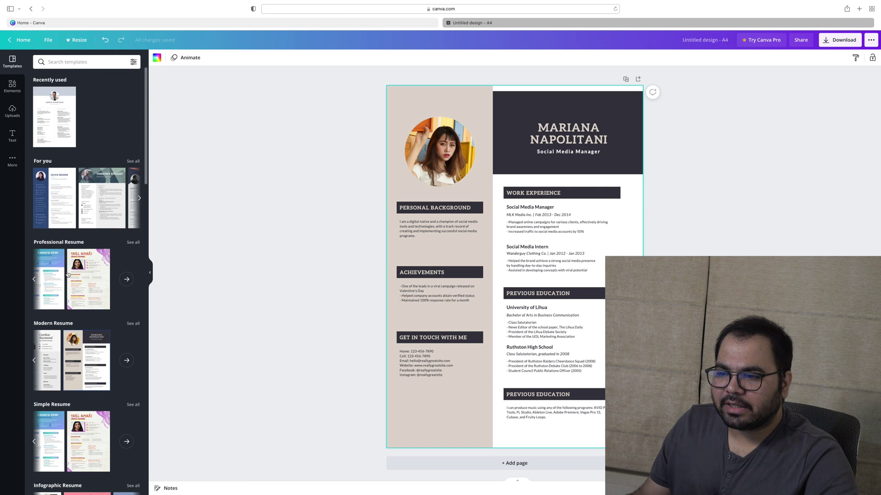
Browse the Professional Resume templates and show all of them
{"action": "left_click", "coordinate": [33, 281]}
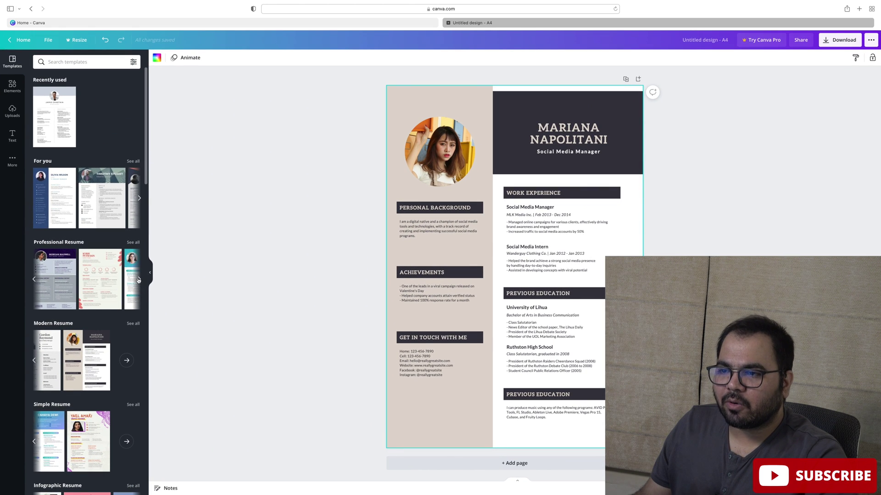
{"action": "left_click", "coordinate": [138, 280]}
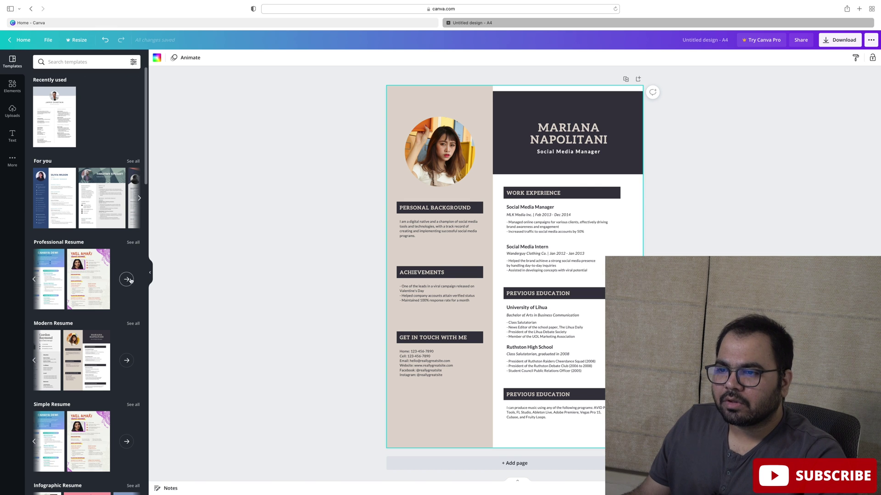
{"action": "left_click", "coordinate": [128, 280]}
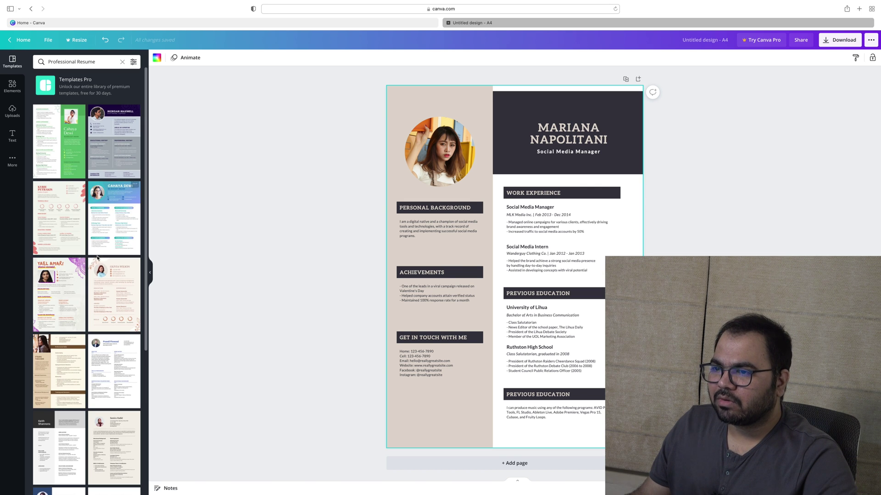
Try the green biology-student and purple software expert templates, and preview the Beige Boho resume
{"action": "left_click", "coordinate": [54, 157]}
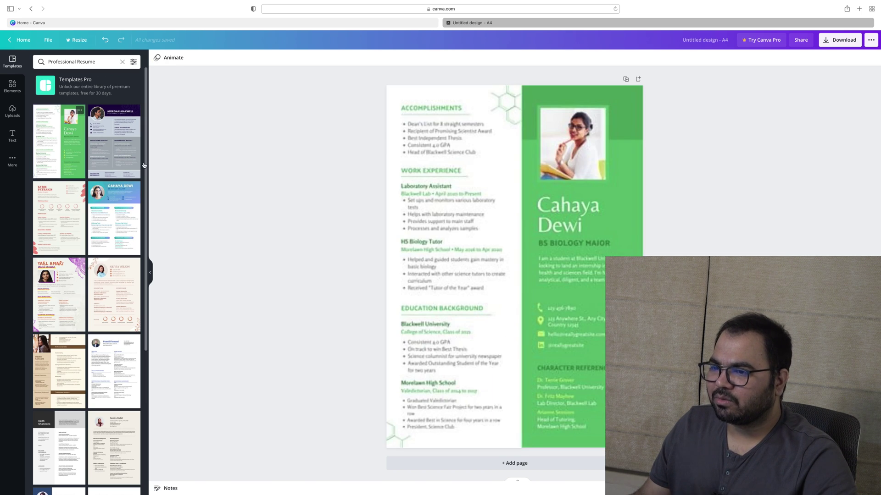
{"action": "left_click", "coordinate": [125, 143]}
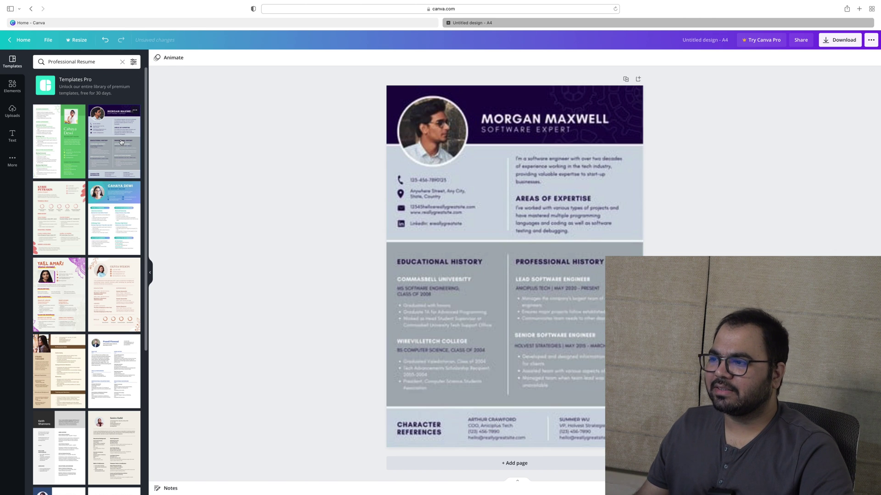
{"action": "left_click", "coordinate": [98, 301]}
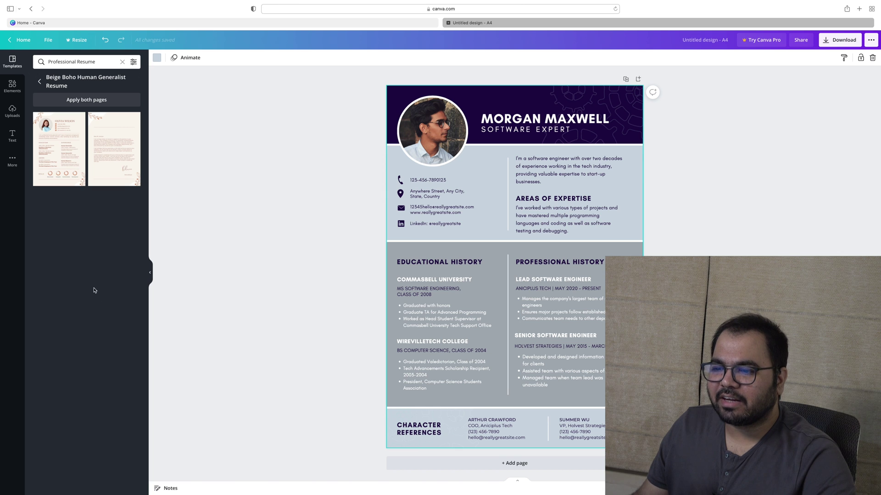
{"action": "left_click", "coordinate": [40, 84]}
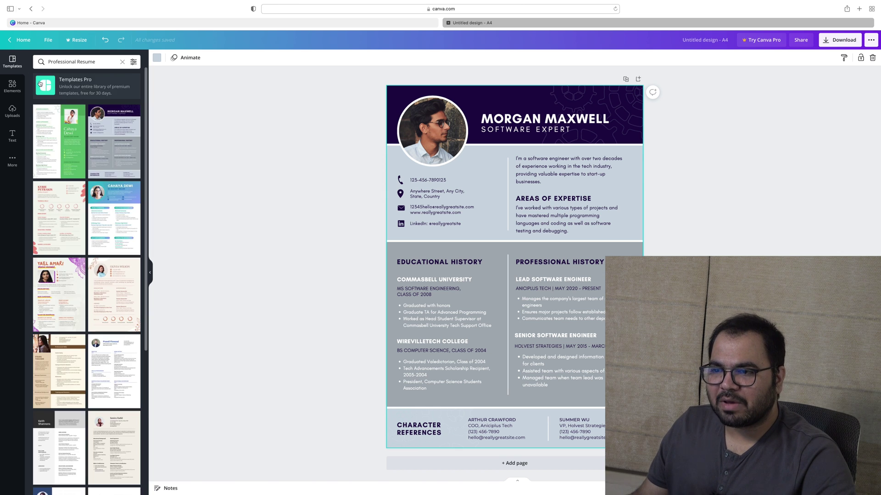
{"action": "scroll", "coordinate": [64, 259], "scroll_direction": "down", "scroll_amount": 3}
Apply the Beige and Brown Color Blocks resume, switching between its resume and cover-letter pages
{"action": "left_click", "coordinate": [64, 259]}
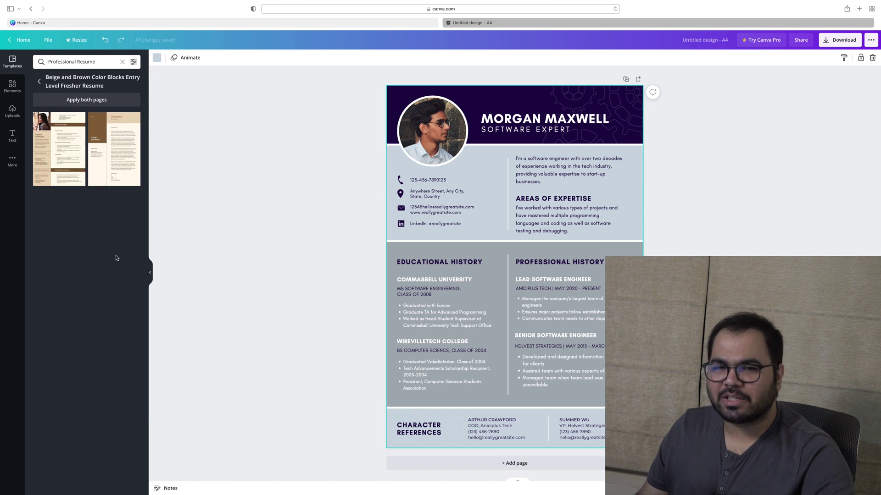
{"action": "left_click", "coordinate": [71, 133]}
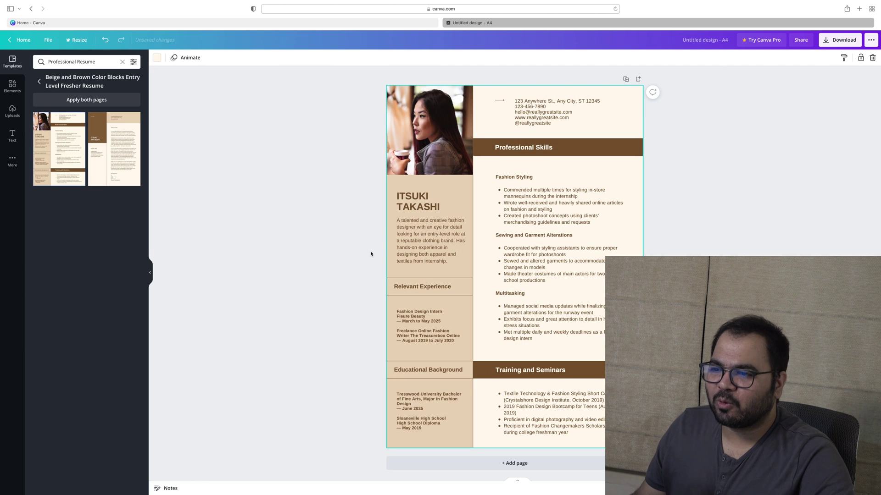
{"action": "left_click", "coordinate": [117, 152]}
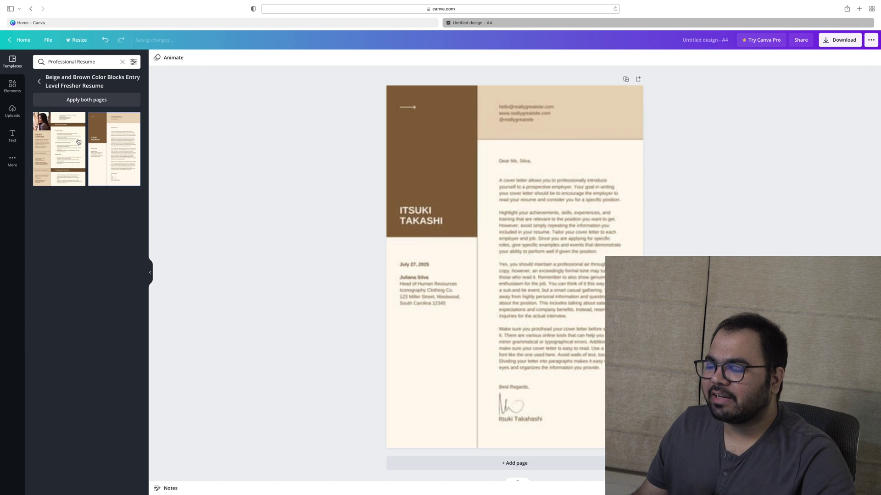
{"action": "left_click", "coordinate": [60, 125]}
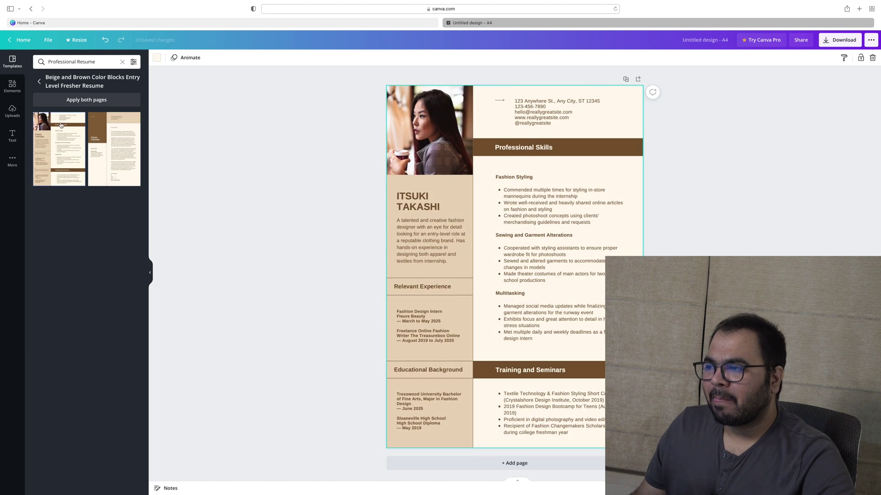
{"action": "left_click", "coordinate": [114, 137]}
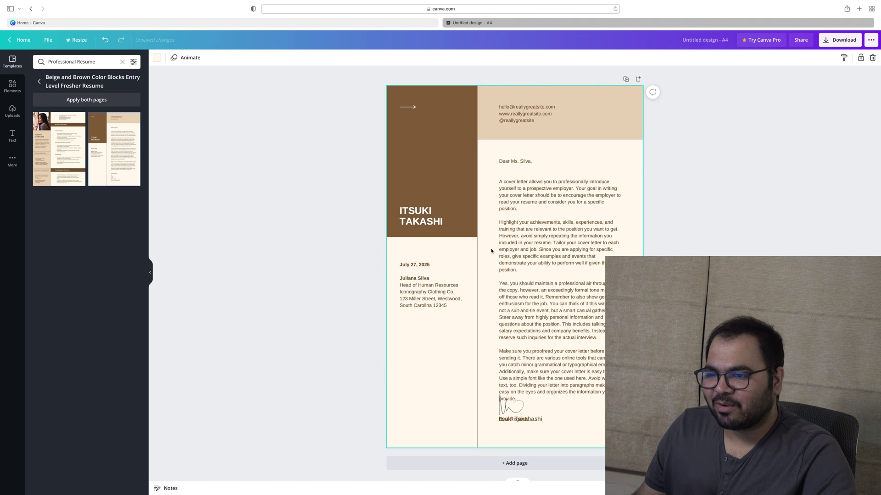
{"action": "left_click", "coordinate": [40, 82]}
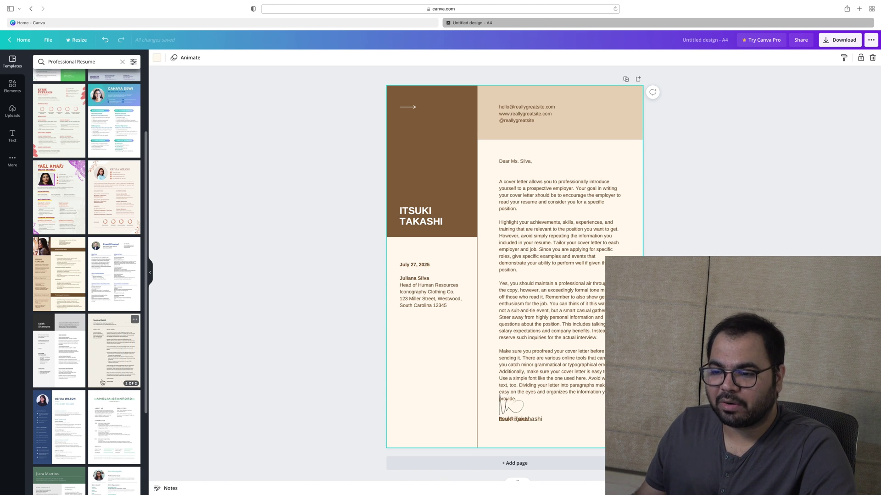
Apply the black-and-white portrait Social Media Manager resume template
{"action": "scroll", "coordinate": [69, 331], "scroll_direction": "down", "scroll_amount": 5}
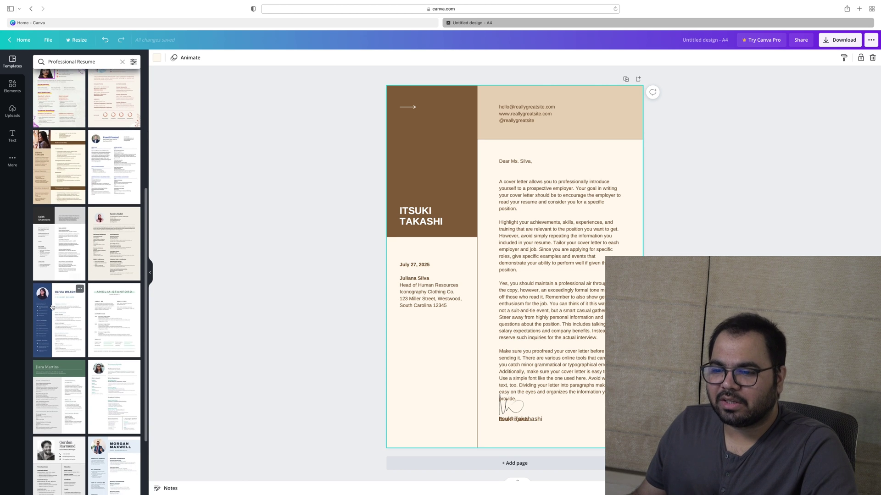
{"action": "scroll", "coordinate": [52, 306], "scroll_direction": "down", "scroll_amount": 5}
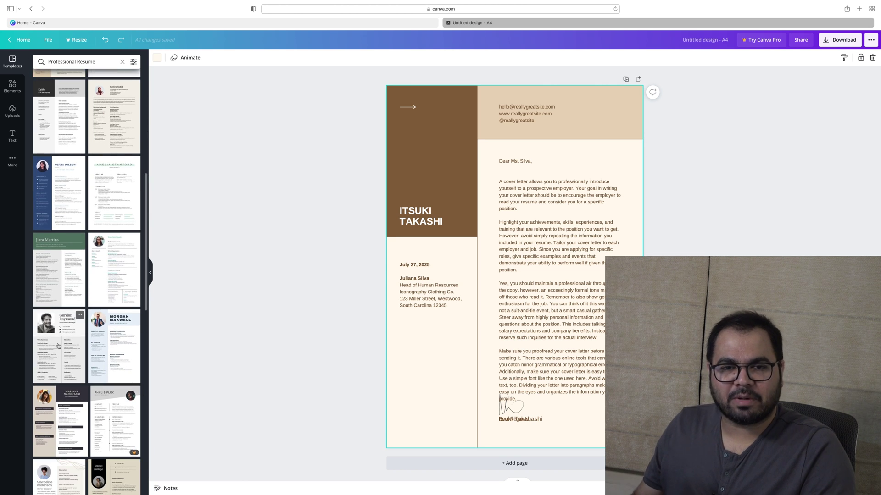
{"action": "scroll", "coordinate": [58, 346], "scroll_direction": "down", "scroll_amount": 3}
{"action": "scroll", "coordinate": [58, 347], "scroll_direction": "down", "scroll_amount": 1}
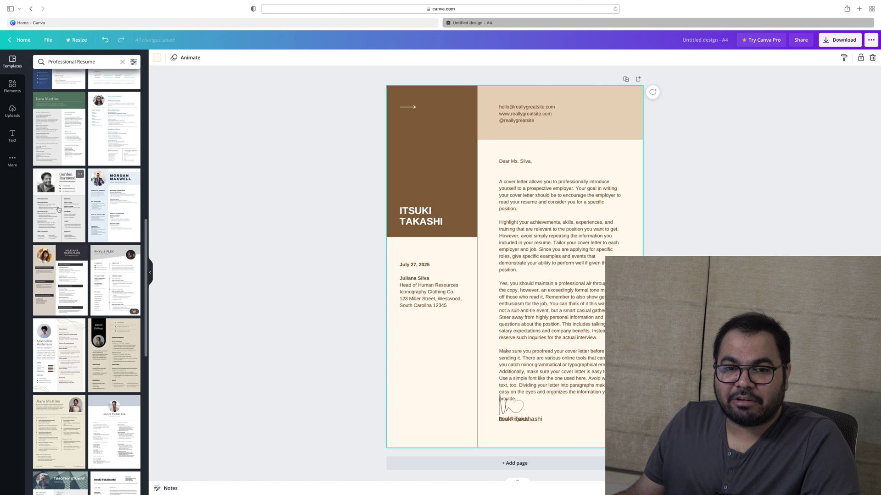
{"action": "left_click", "coordinate": [59, 209]}
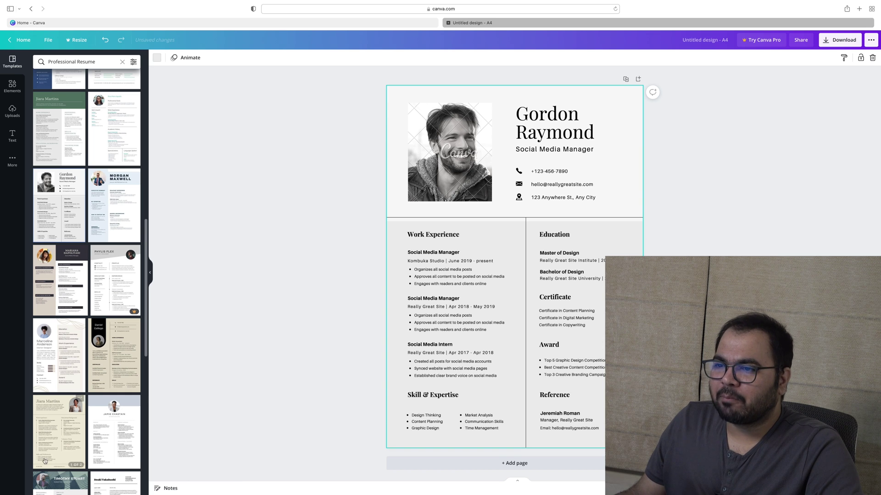
Apply the Beige and Brown Monotone Digital Marketing resume page and try its cover letter
{"action": "left_click", "coordinate": [67, 417]}
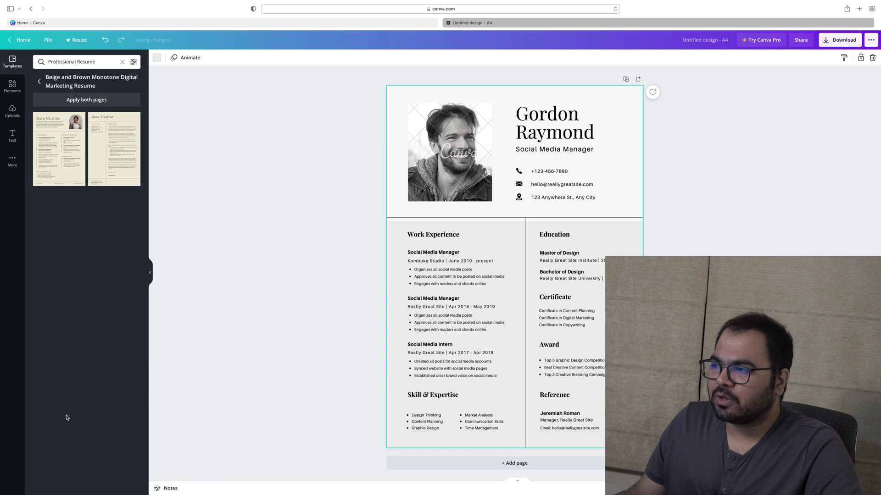
{"action": "left_click", "coordinate": [66, 136]}
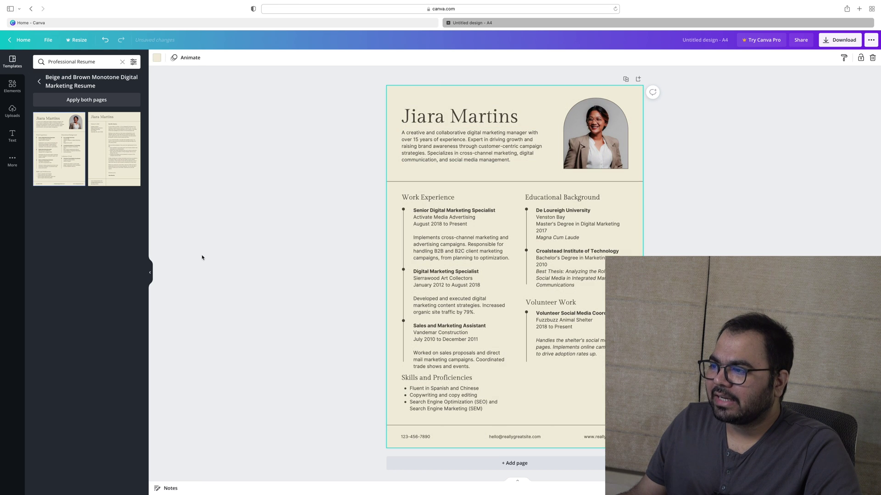
{"action": "left_click", "coordinate": [120, 144]}
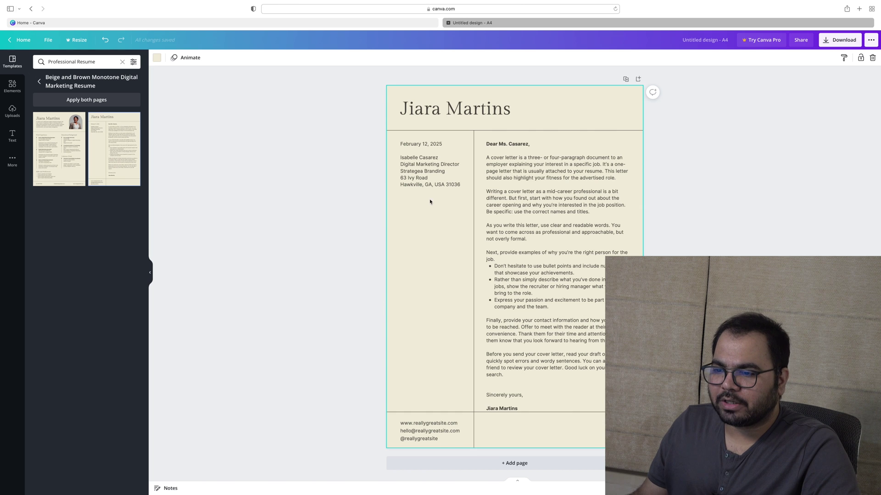
{"action": "left_click", "coordinate": [40, 82]}
{"action": "scroll", "coordinate": [102, 282], "scroll_direction": "down", "scroll_amount": 5}
{"action": "scroll", "coordinate": [102, 282], "scroll_direction": "down", "scroll_amount": 3}
Try the Pro White Minimal Interior Designer template, dismissing the upgrade offers
{"action": "left_click", "coordinate": [61, 187]}
{"action": "left_click", "coordinate": [137, 153]}
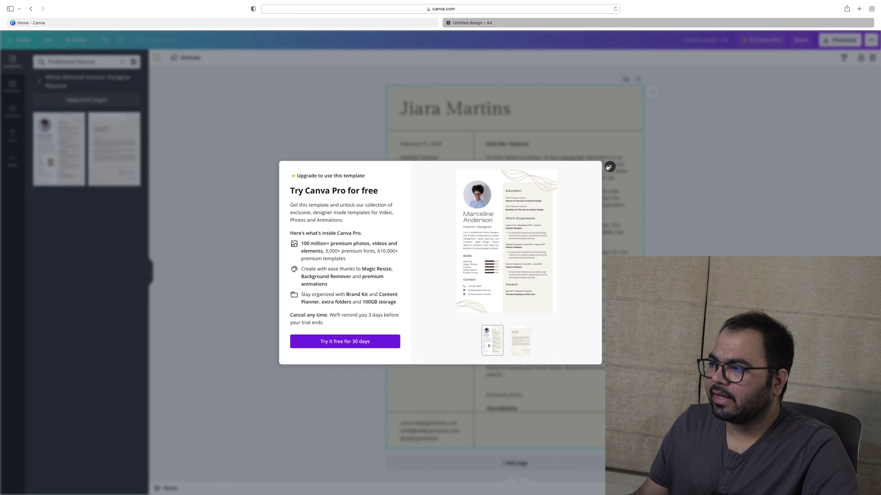
{"action": "left_click", "coordinate": [608, 168]}
{"action": "left_click", "coordinate": [66, 132]}
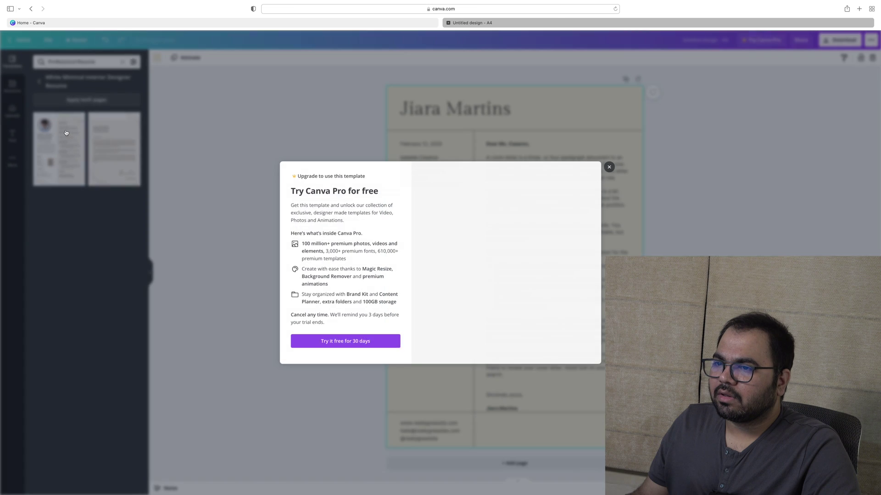
{"action": "left_click", "coordinate": [610, 166]}
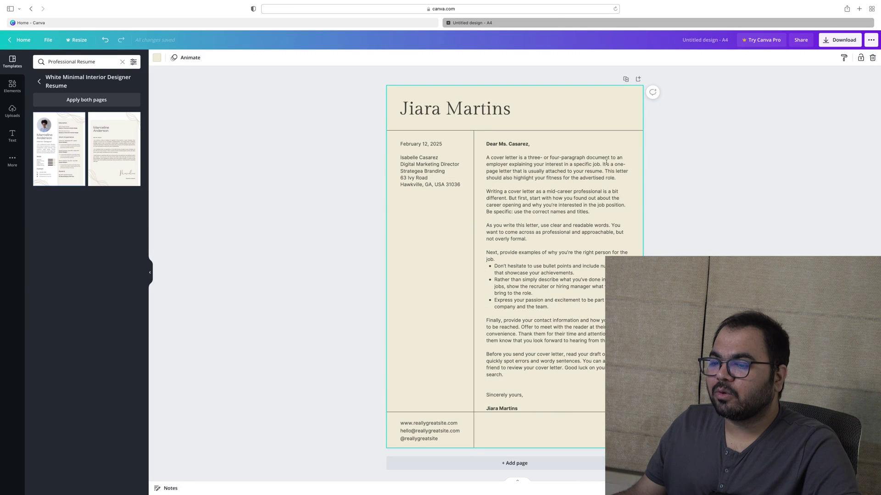
{"action": "left_click", "coordinate": [40, 82]}
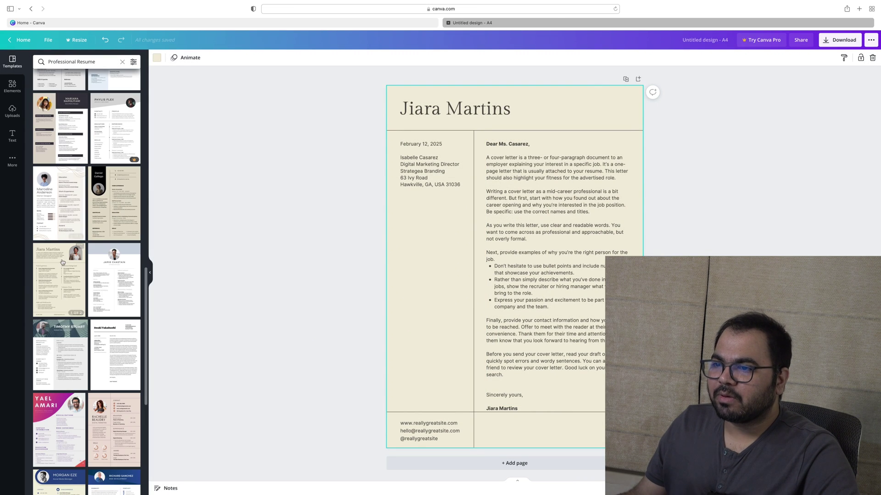
{"action": "scroll", "coordinate": [57, 319], "scroll_direction": "down", "scroll_amount": 5}
Try the Pro Blue Soft Beige Social Media Manager template, then undo back to the digital marketing resume
{"action": "left_click", "coordinate": [58, 319]}
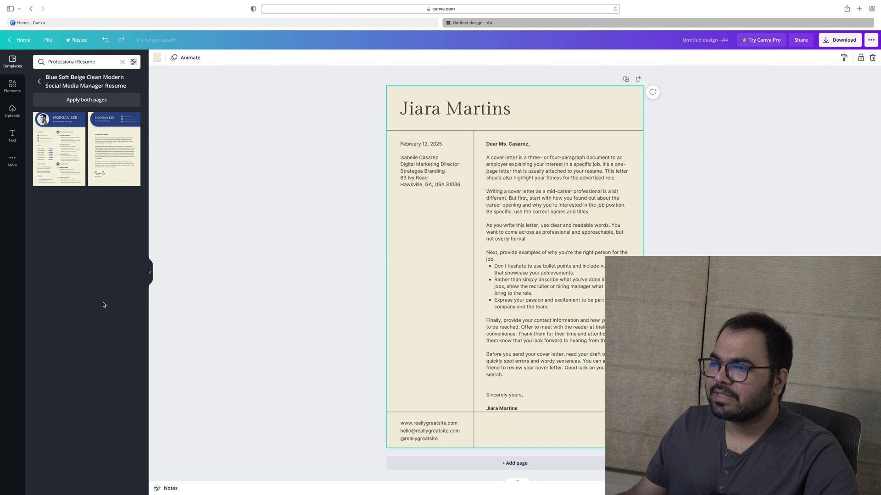
{"action": "left_click", "coordinate": [47, 144]}
{"action": "left_click", "coordinate": [610, 167]}
{"action": "left_click", "coordinate": [67, 145]}
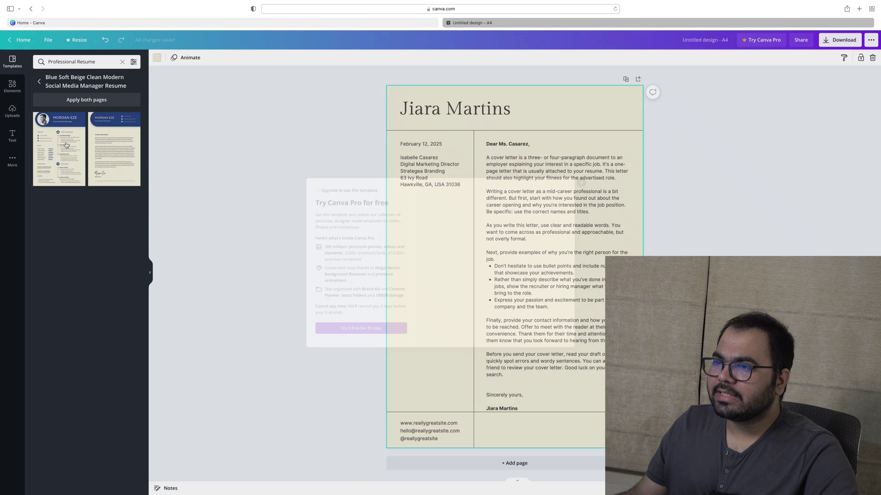
{"action": "left_click", "coordinate": [69, 143]}
{"action": "left_click", "coordinate": [82, 136]}
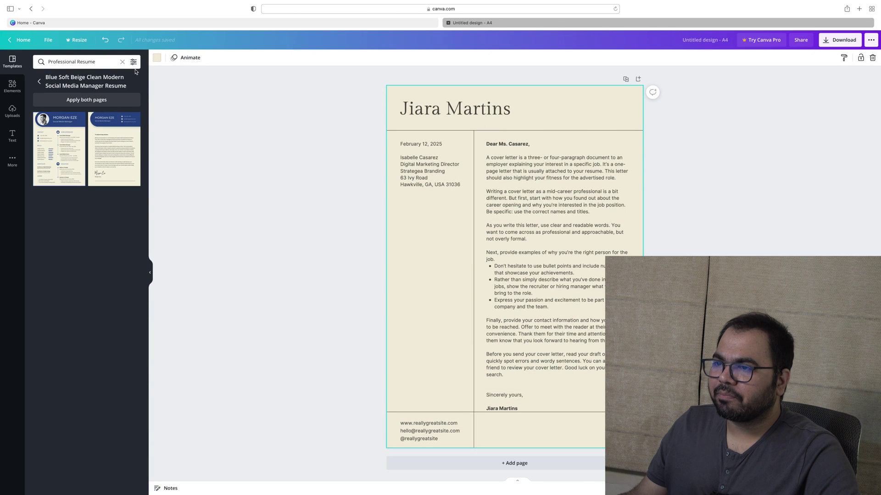
{"action": "left_click", "coordinate": [104, 40]}
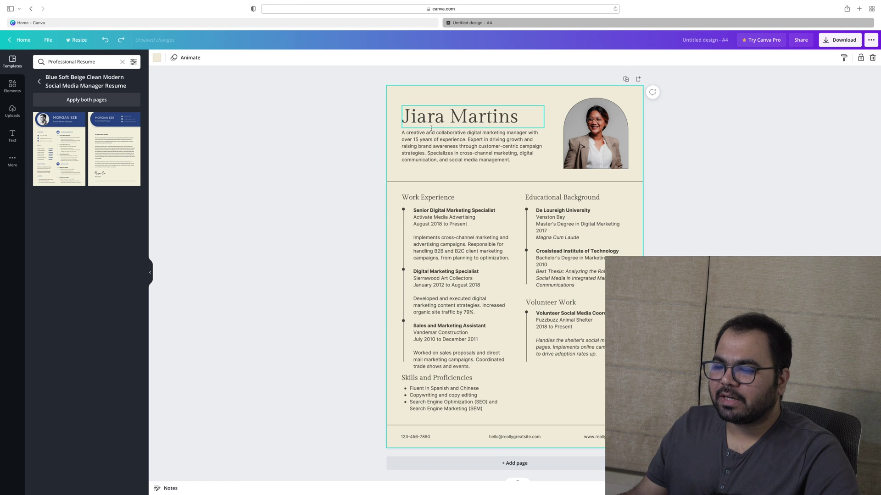
{"action": "left_click", "coordinate": [39, 82]}
{"action": "scroll", "coordinate": [57, 235], "scroll_direction": "down", "scroll_amount": 5}
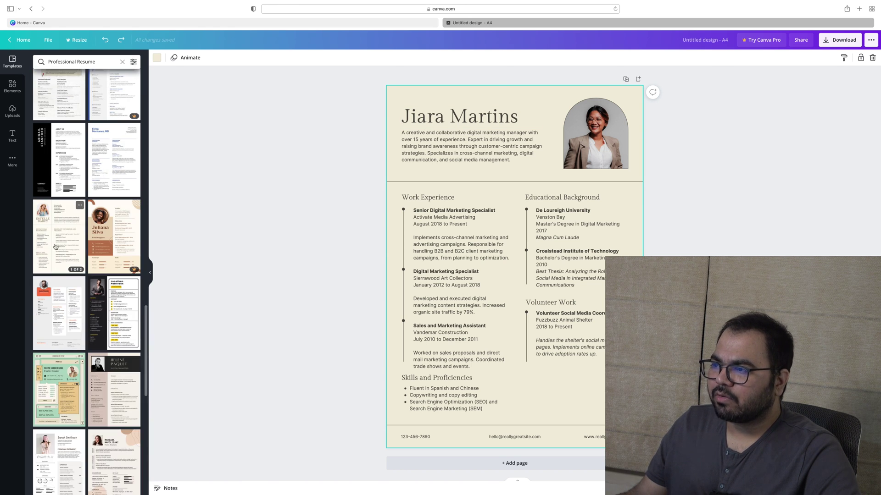
Apply the orange software developer template and try the Pro Brown Minimalist Digital Marketer resume
{"action": "left_click", "coordinate": [52, 299]}
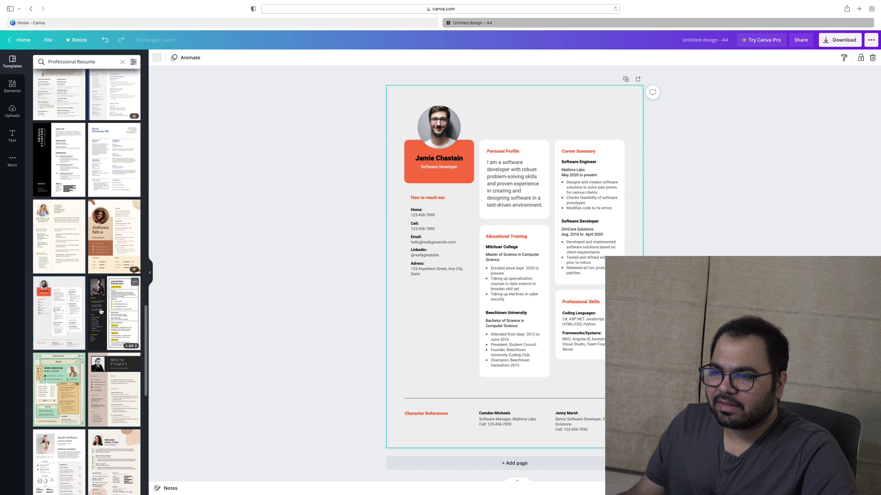
{"action": "scroll", "coordinate": [68, 366], "scroll_direction": "down", "scroll_amount": 2}
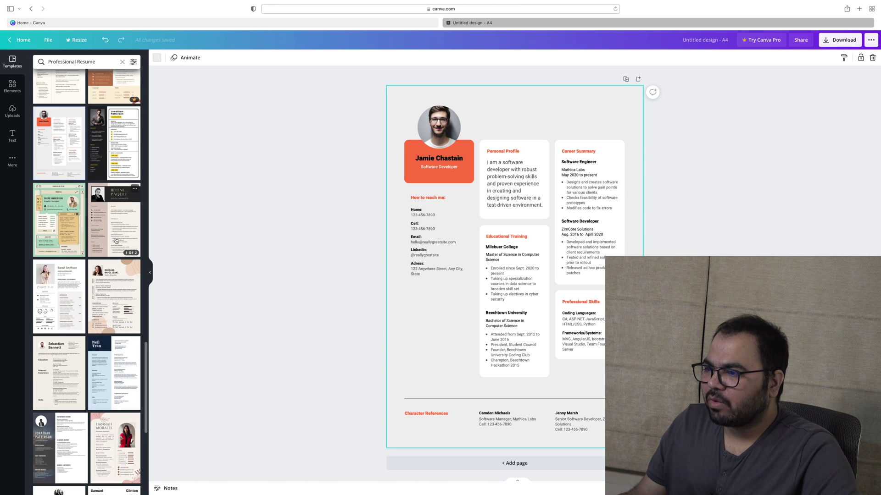
{"action": "left_click", "coordinate": [116, 310]}
{"action": "left_click", "coordinate": [68, 163]}
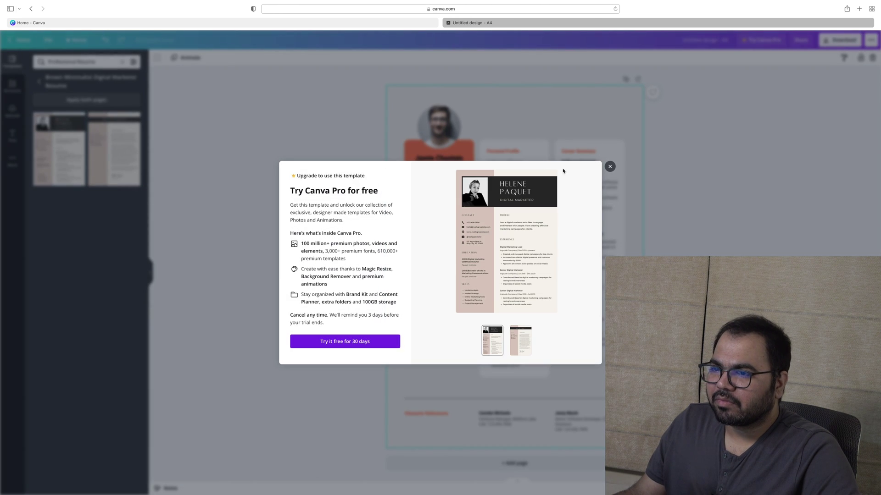
{"action": "left_click", "coordinate": [610, 166]}
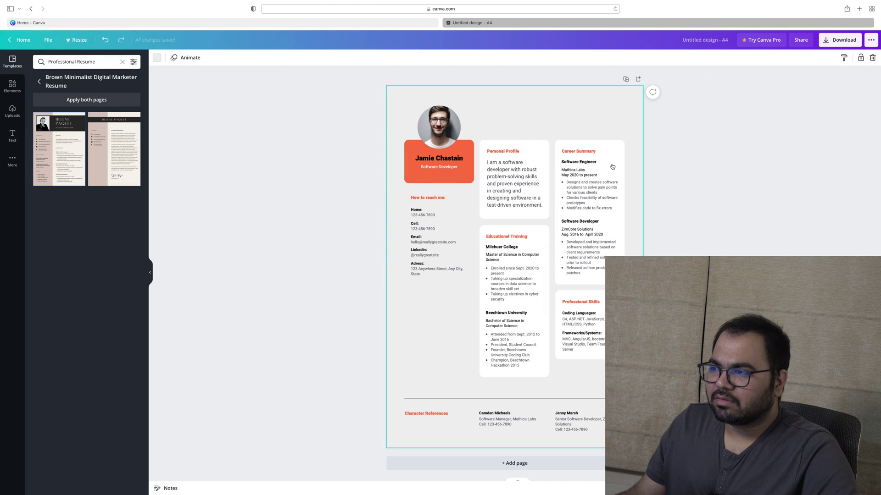
{"action": "left_click", "coordinate": [40, 82]}
{"action": "scroll", "coordinate": [55, 216], "scroll_direction": "down", "scroll_amount": 5}
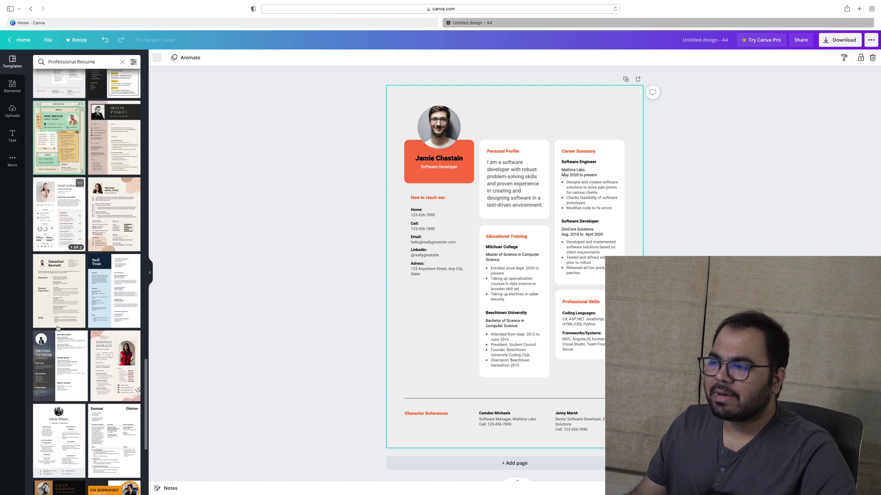
Try the Community Manager, IT Project Manager and Pro virtual assistant resume templates
{"action": "left_click", "coordinate": [68, 236]}
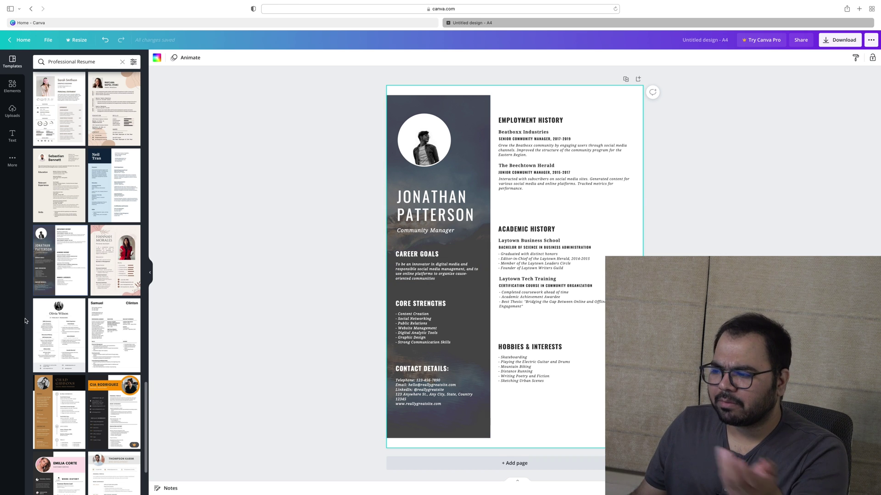
{"action": "left_click", "coordinate": [52, 344]}
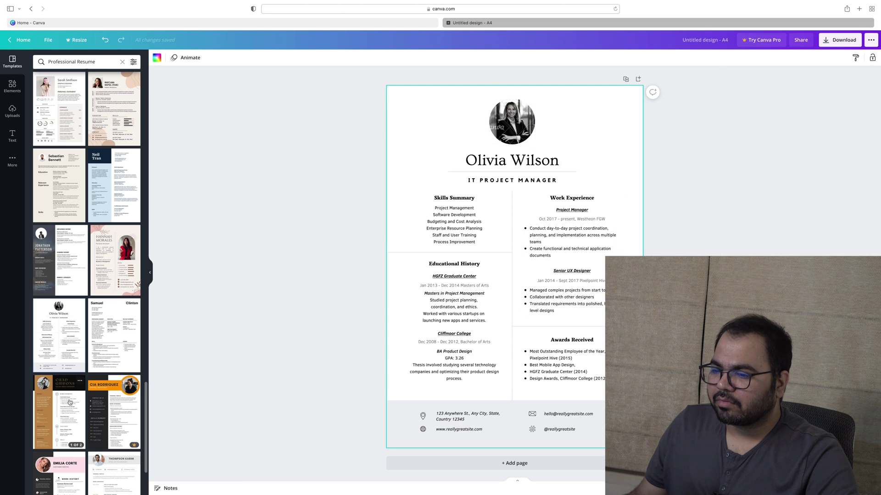
{"action": "left_click", "coordinate": [112, 411]}
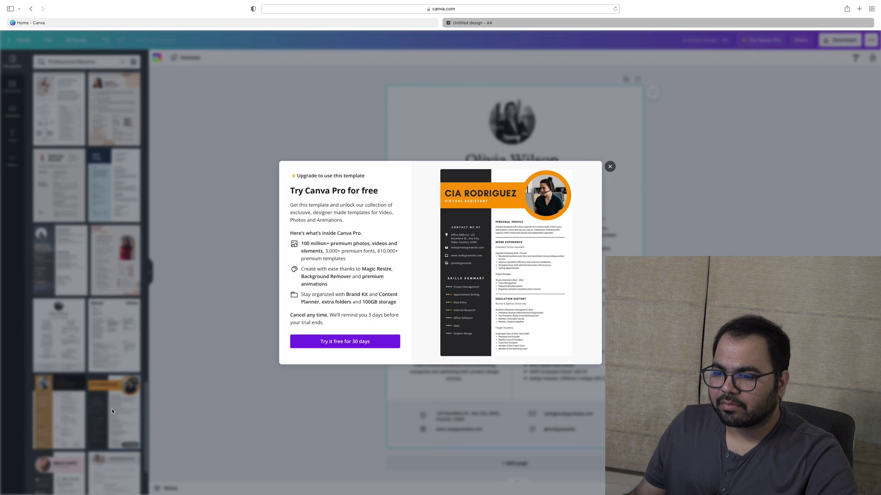
{"action": "left_click", "coordinate": [608, 166]}
{"action": "scroll", "coordinate": [88, 245], "scroll_direction": "down", "scroll_amount": 10}
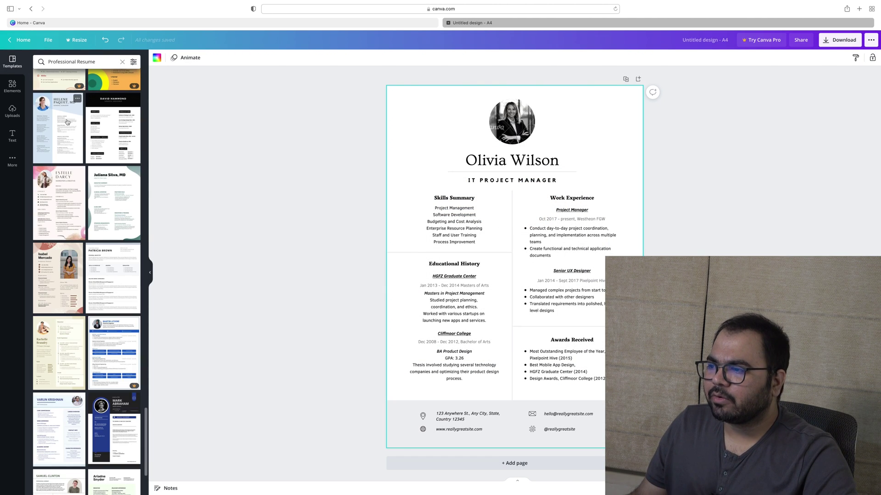
{"action": "scroll", "coordinate": [92, 192], "scroll_direction": "down", "scroll_amount": 5}
Try Project Manager and fashion stylist templates, then clear the search and reapply the software developer template
{"action": "left_click", "coordinate": [59, 184]}
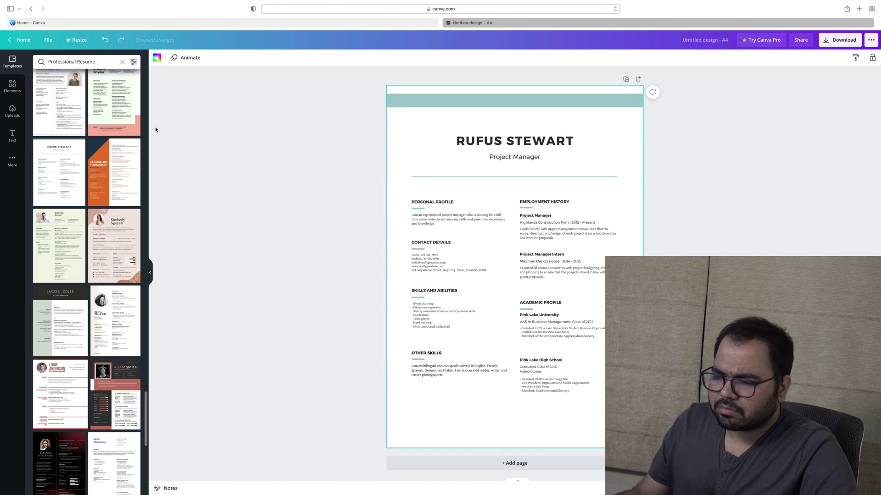
{"action": "scroll", "coordinate": [88, 261], "scroll_direction": "down", "scroll_amount": 5}
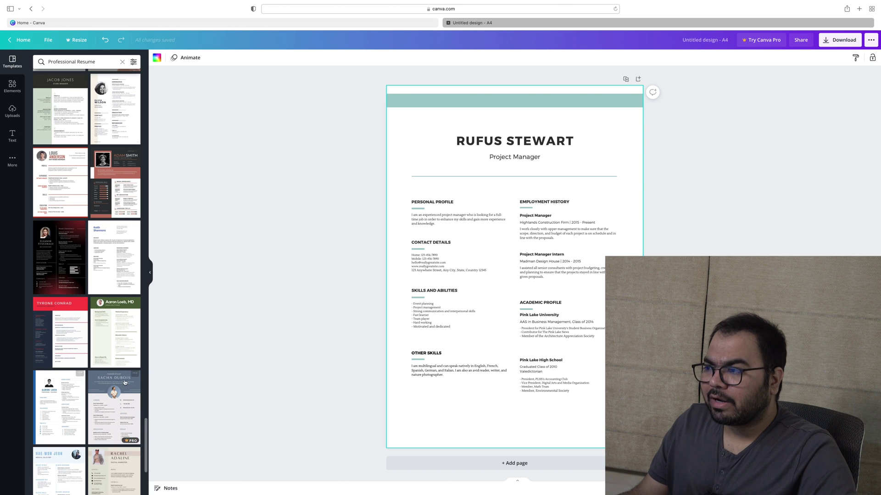
{"action": "scroll", "coordinate": [113, 321], "scroll_direction": "down", "scroll_amount": 5}
{"action": "left_click", "coordinate": [112, 311]}
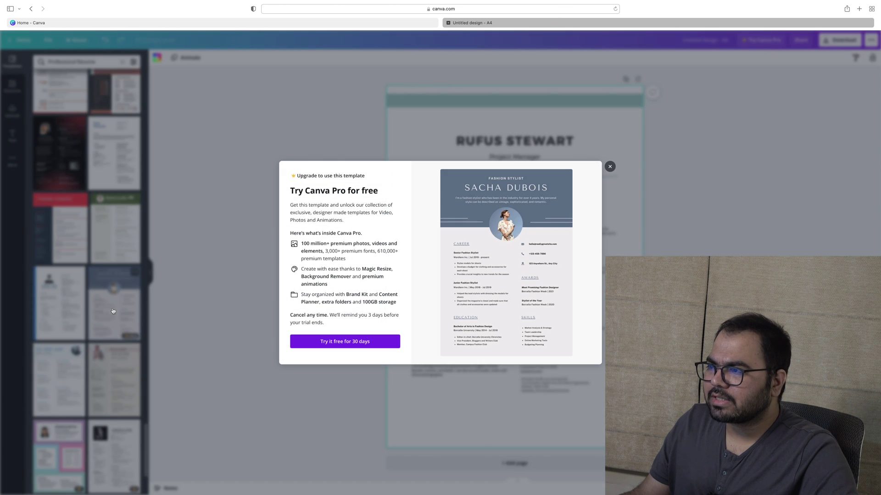
{"action": "left_click", "coordinate": [609, 165]}
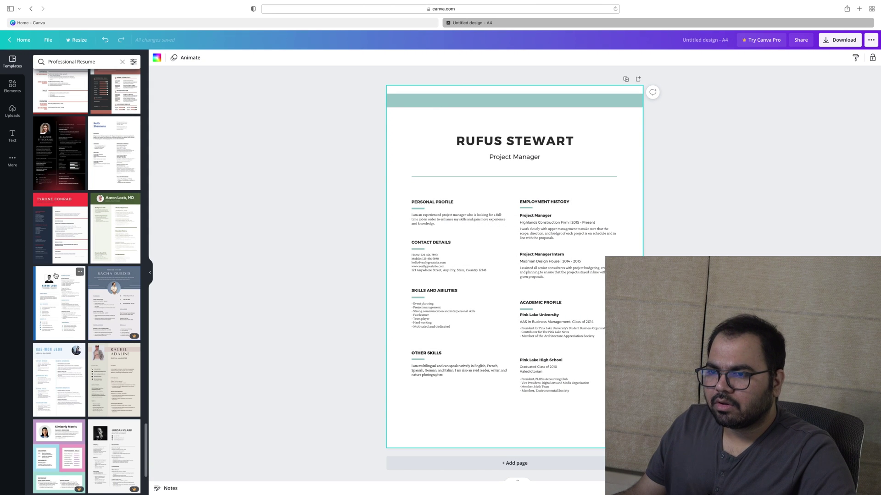
{"action": "scroll", "coordinate": [55, 276], "scroll_direction": "down", "scroll_amount": 10}
{"action": "scroll", "coordinate": [101, 179], "scroll_direction": "up", "scroll_amount": 15}
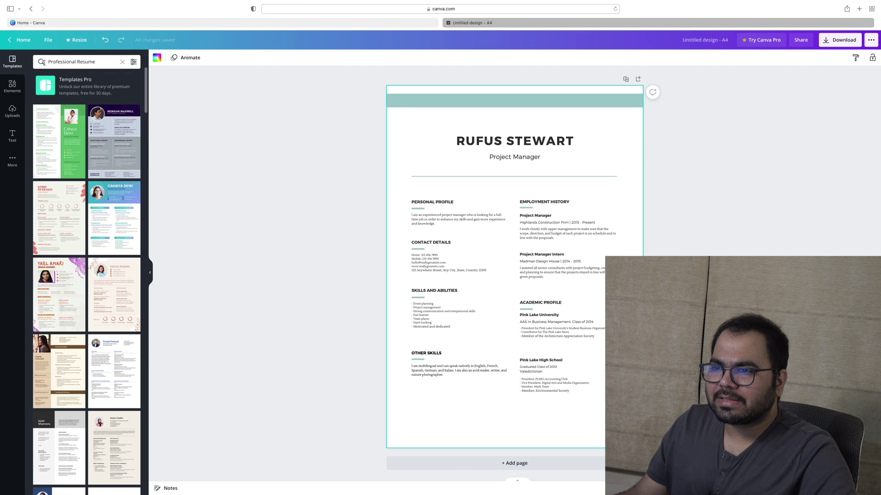
{"action": "left_click", "coordinate": [122, 62]}
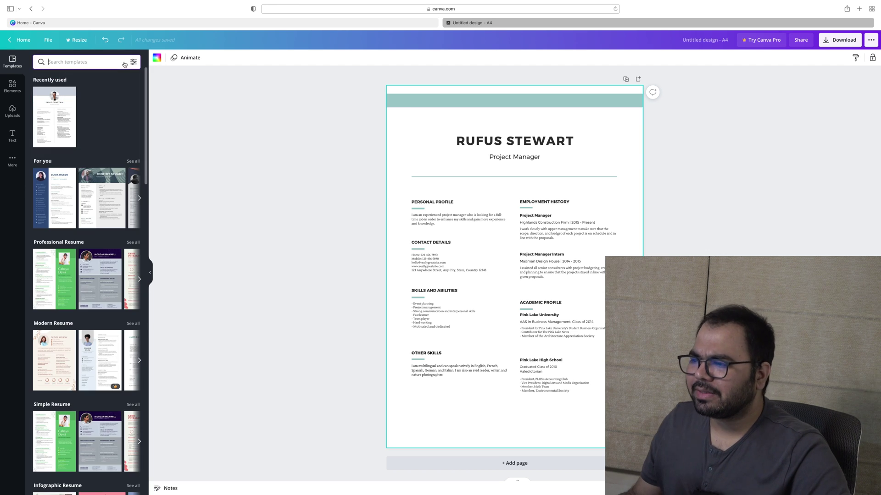
{"action": "left_click", "coordinate": [40, 100]}
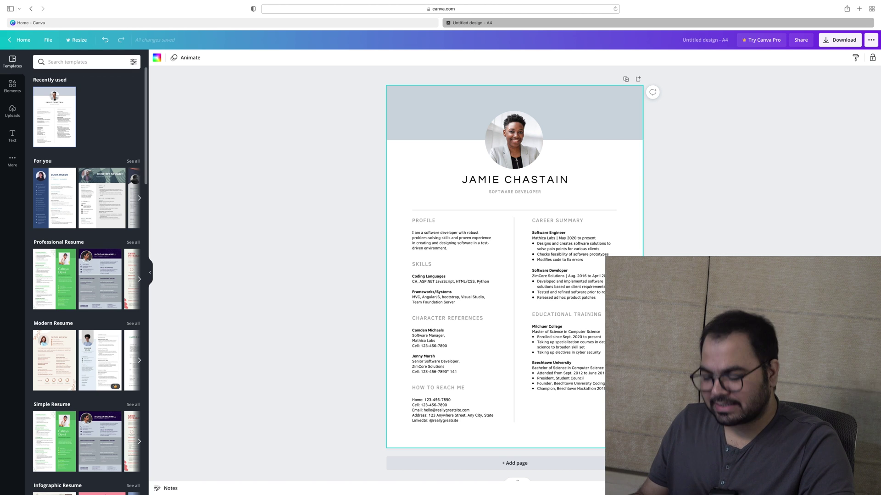
Replace the name heading with the owner's name in capitals, shrunk to size 22
{"action": "double_click", "coordinate": [555, 184]}
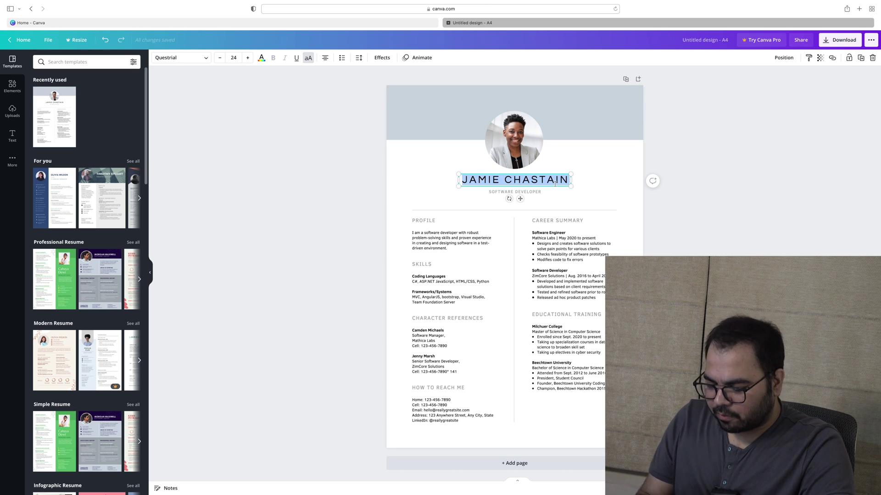
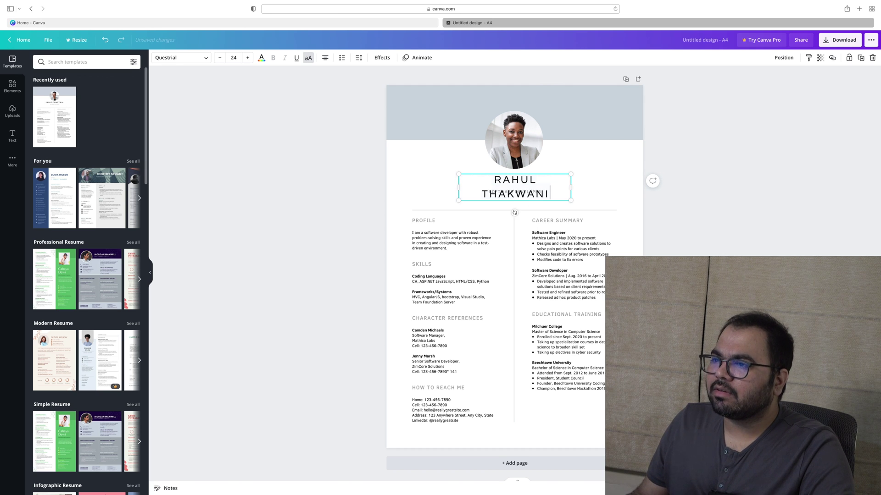
{"action": "type", "text": "A"}
{"action": "key", "text": "BackSpace"}
{"action": "key", "text": "ctrl+a"}
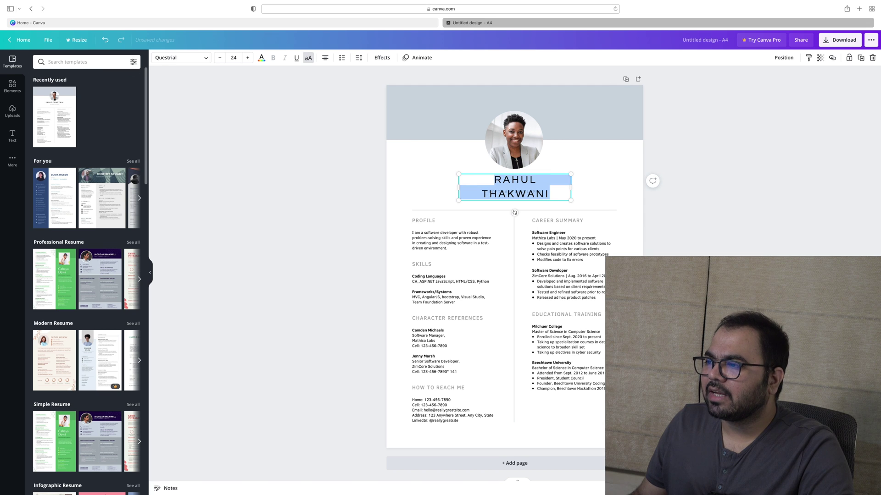
{"action": "left_click", "coordinate": [220, 58]}
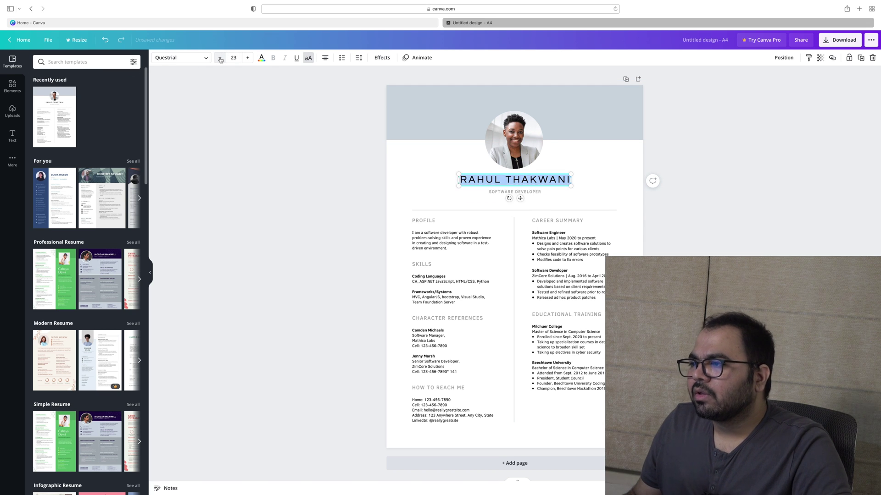
{"action": "left_click", "coordinate": [221, 58]}
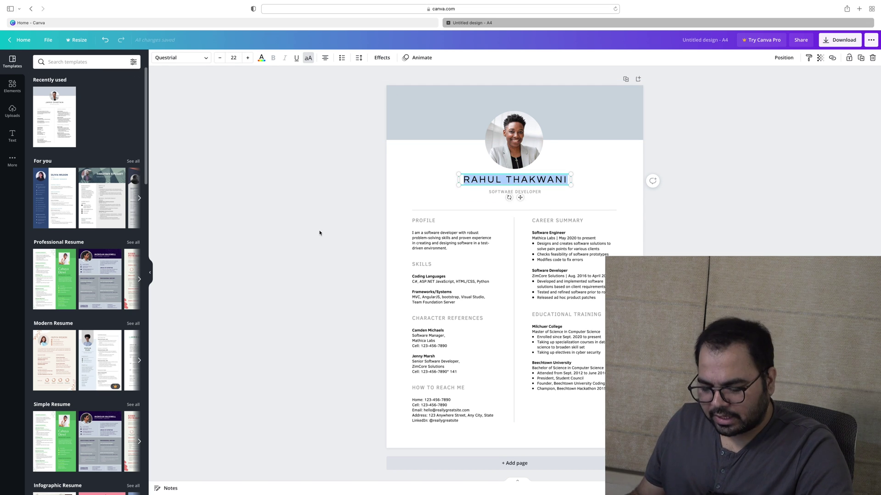
{"action": "left_click", "coordinate": [820, 194]}
{"action": "left_click", "coordinate": [530, 179]}
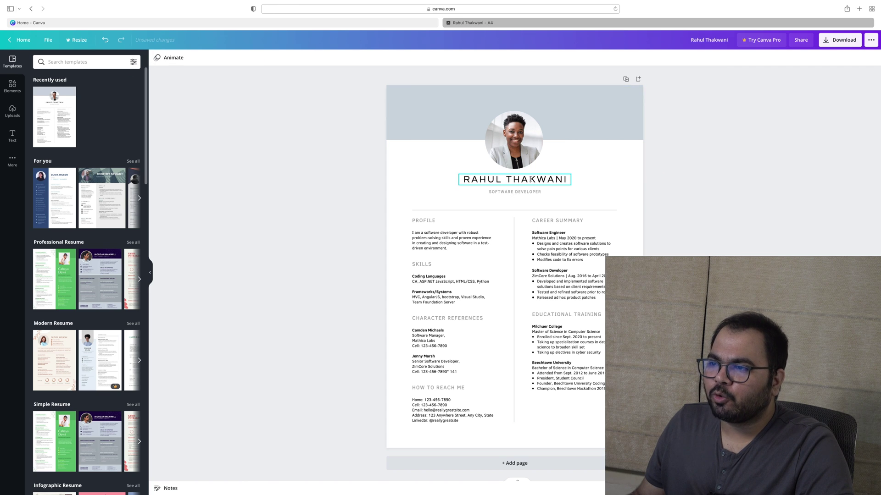
{"action": "double_click", "coordinate": [530, 180]}
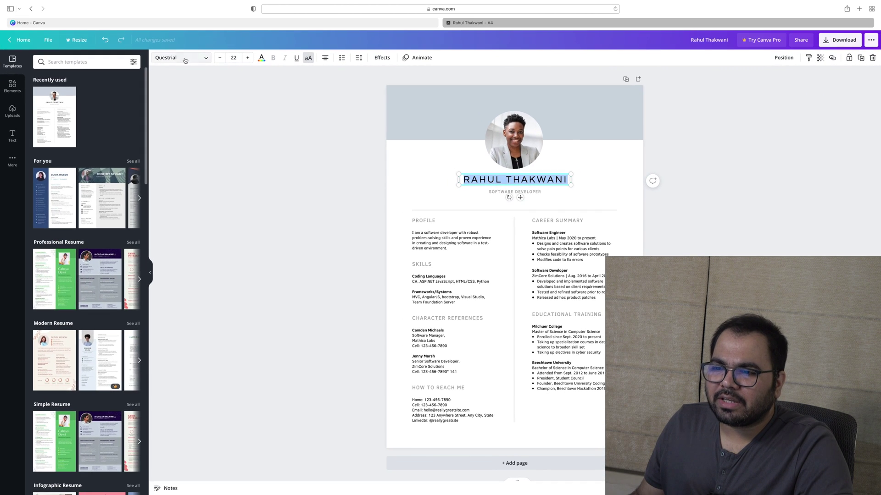
Change the name heading's font to Libre Baskerville
{"action": "left_click", "coordinate": [185, 60]}
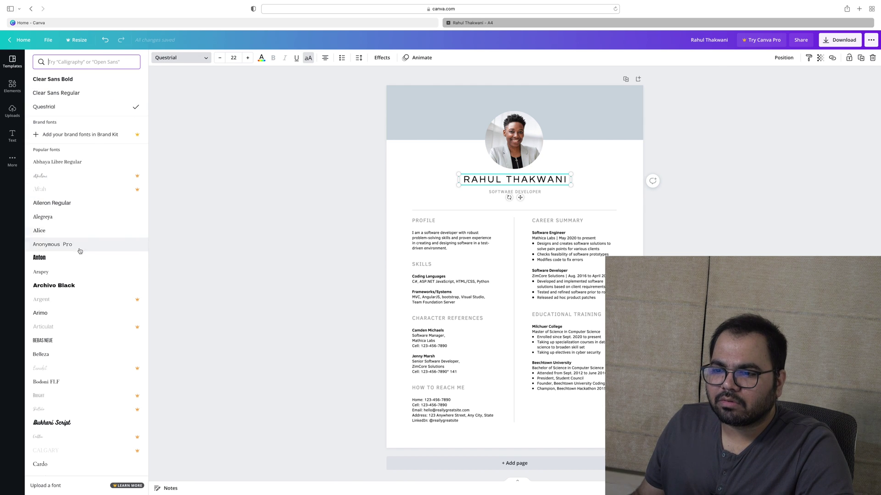
{"action": "scroll", "coordinate": [76, 239], "scroll_direction": "down", "scroll_amount": 5}
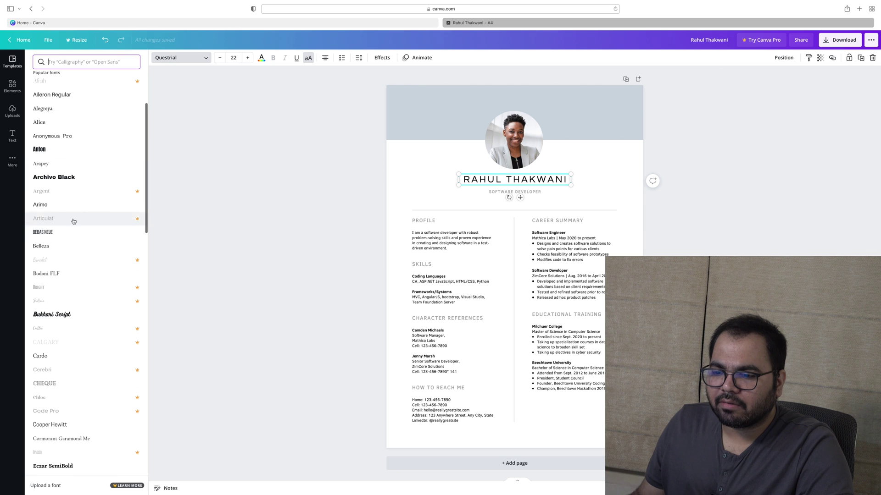
{"action": "scroll", "coordinate": [75, 227], "scroll_direction": "down", "scroll_amount": 15}
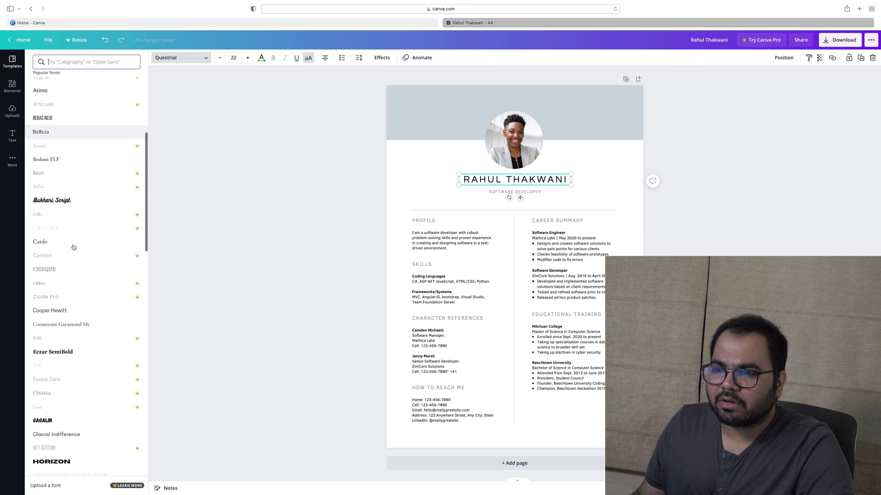
{"action": "scroll", "coordinate": [79, 312], "scroll_direction": "down", "scroll_amount": 11}
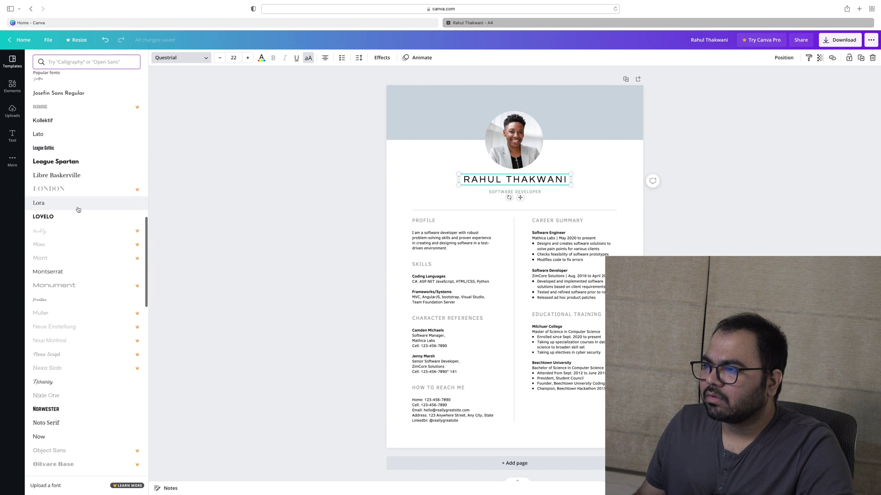
{"action": "left_click", "coordinate": [75, 176]}
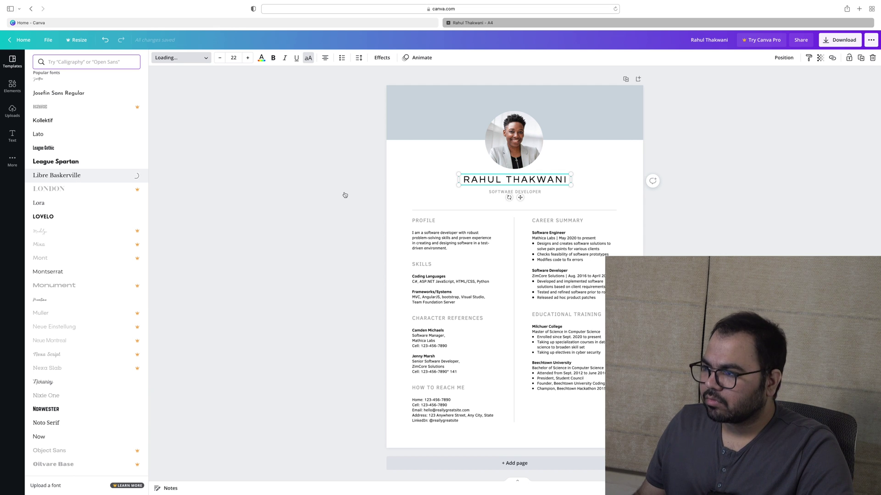
Reduce the name to size 19 and switch it from all caps to mixed case
{"action": "double_click", "coordinate": [490, 183]}
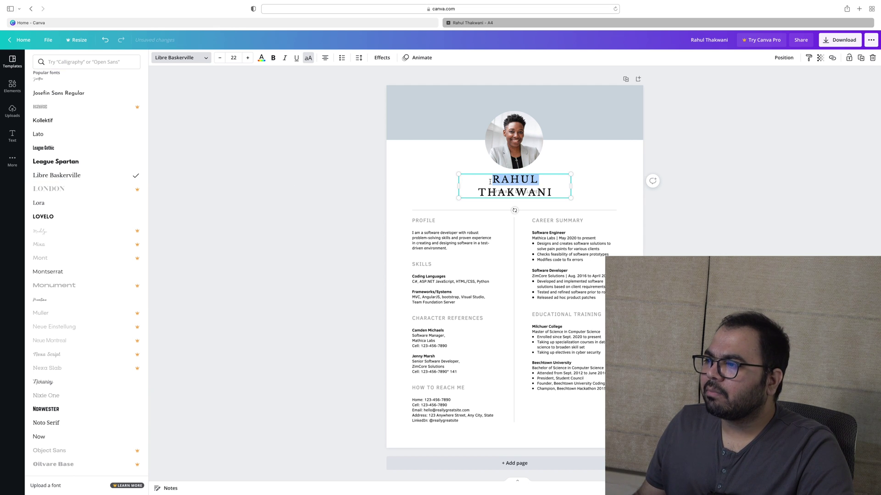
{"action": "triple_click", "coordinate": [490, 182]}
{"action": "left_click", "coordinate": [221, 59]}
{"action": "left_click", "coordinate": [220, 58]}
{"action": "left_click", "coordinate": [220, 59]}
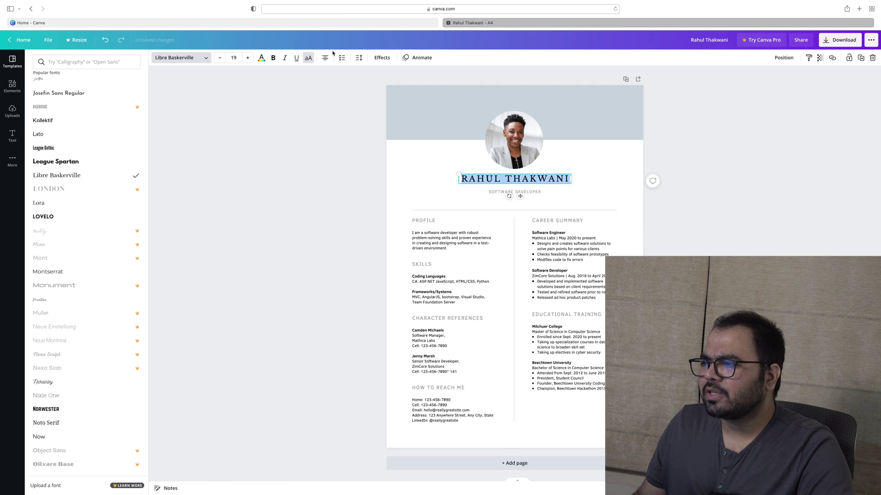
{"action": "left_click", "coordinate": [310, 58]}
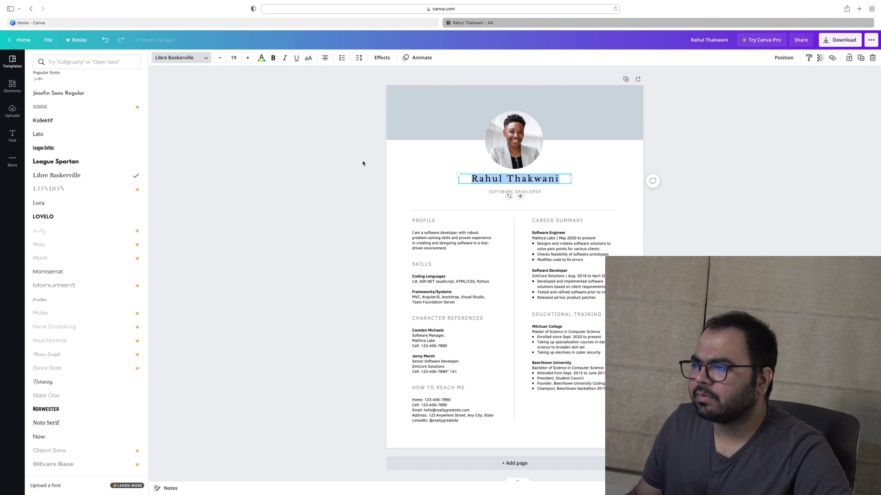
{"action": "left_click", "coordinate": [729, 161]}
{"action": "left_click", "coordinate": [776, 166]}
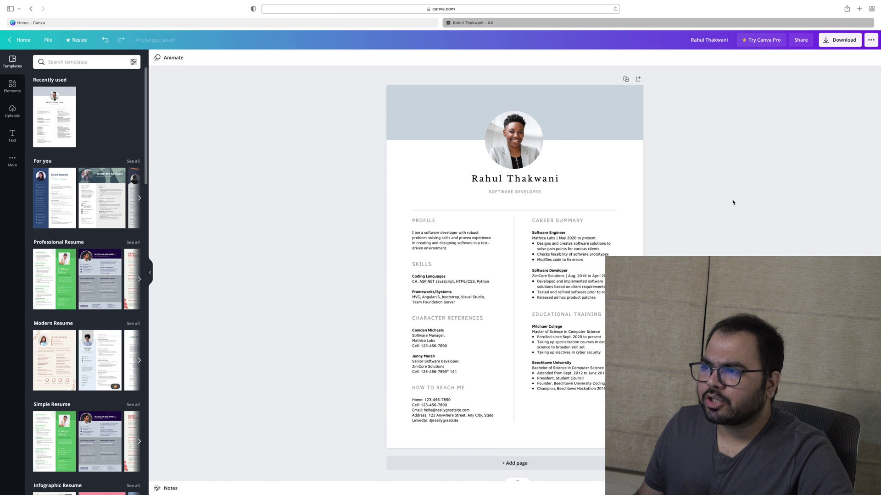
Replace the SOFTWARE DEVELOPER subtitle with 'QUALIFIED COMPANY SECRETARY'
{"action": "left_click", "coordinate": [539, 179]}
{"action": "key", "text": "super+a"}
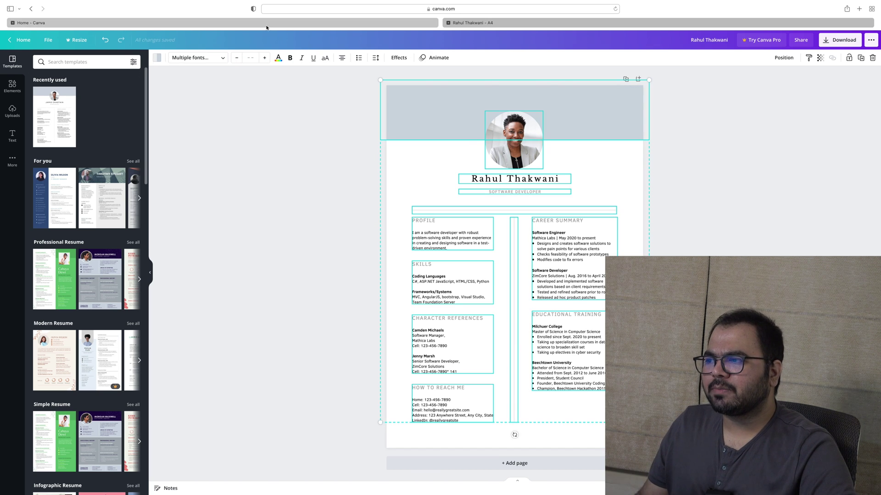
{"action": "left_click", "coordinate": [350, 102]}
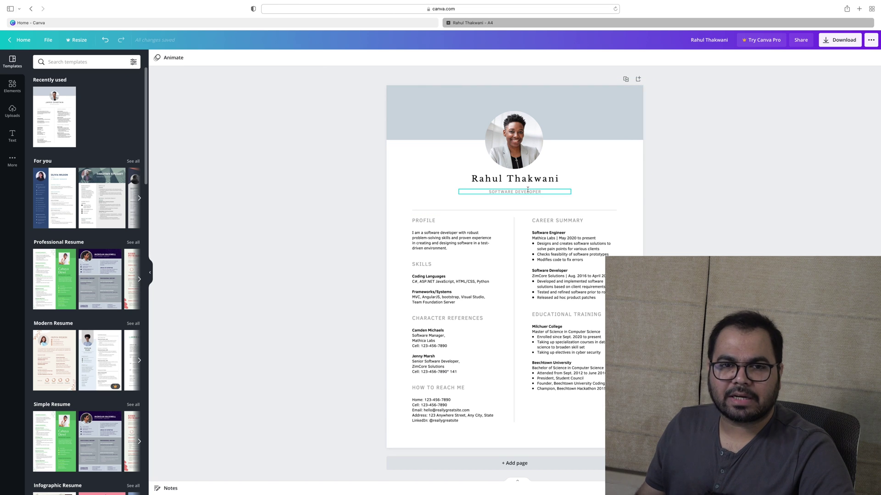
{"action": "left_click", "coordinate": [546, 193]}
{"action": "left_click", "coordinate": [543, 191]}
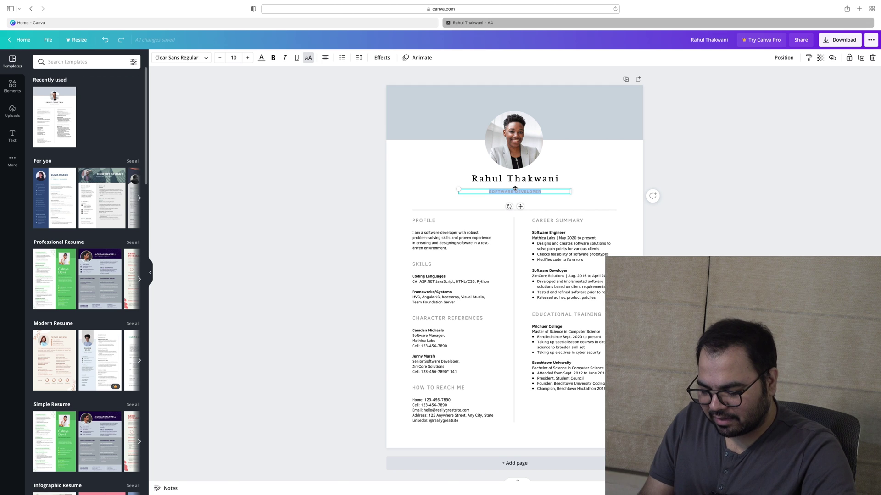
{"action": "type", "text": "QU"}
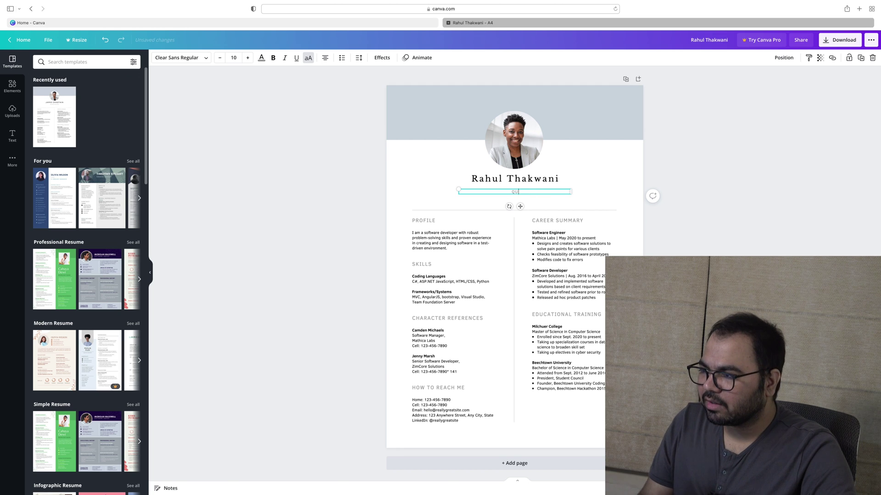
{"action": "type", "text": "ALIFIED COMPAY SECRETAR"}
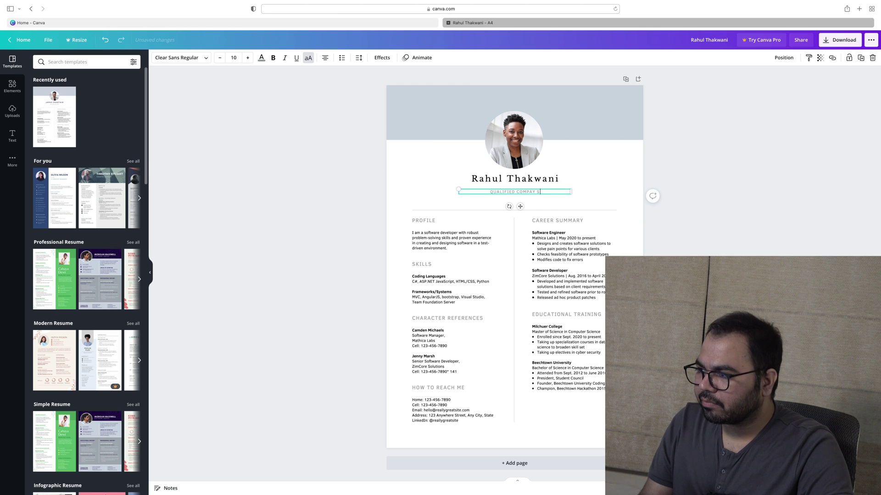
{"action": "key", "text": "BackSpace"}
{"action": "key", "text": "BackSpace"}
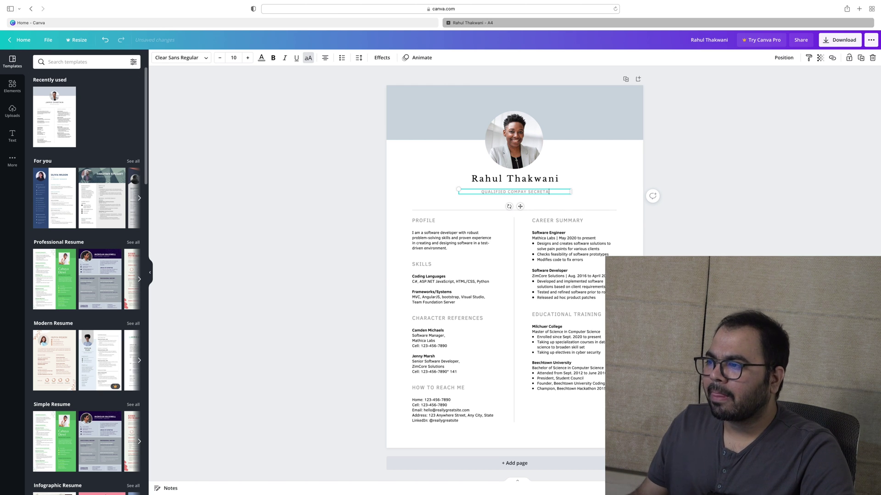
{"action": "type", "text": "ARY"}
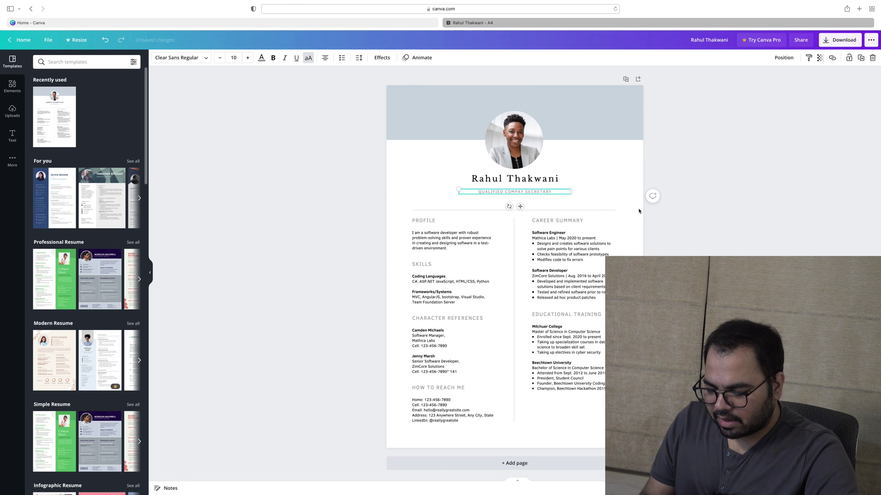
Retype the subtitle as a qualifications list (BBA, CS, PG in Securities Laws…), then clear it completely
{"action": "key", "text": "super+a"}
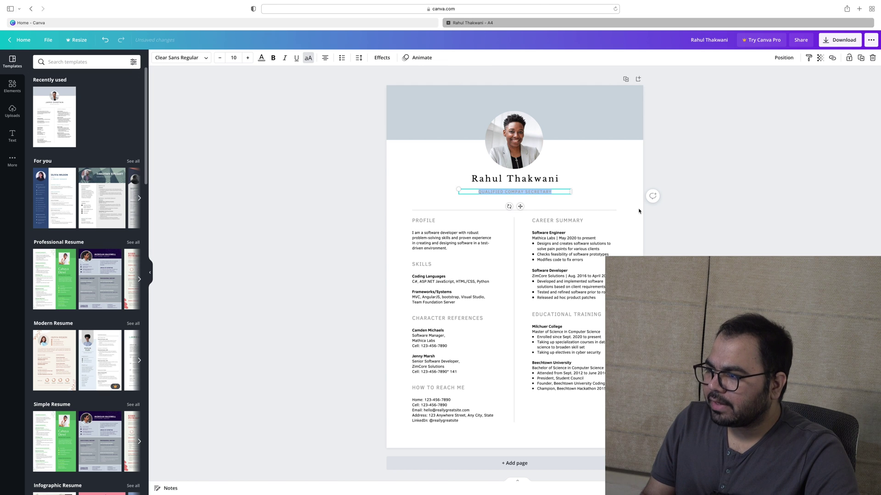
{"action": "type", "text": "BBA, CO"}
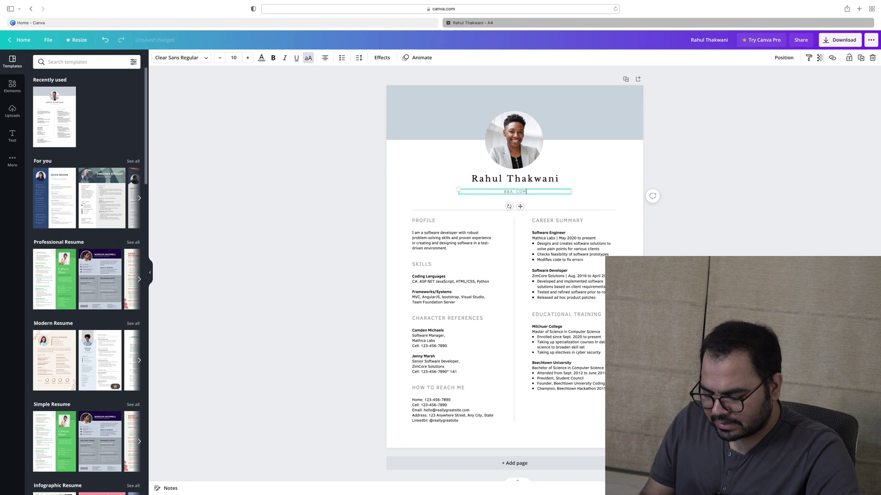
{"action": "key", "text": "BackSpace"}
{"action": "type", "text": "S, PG"}
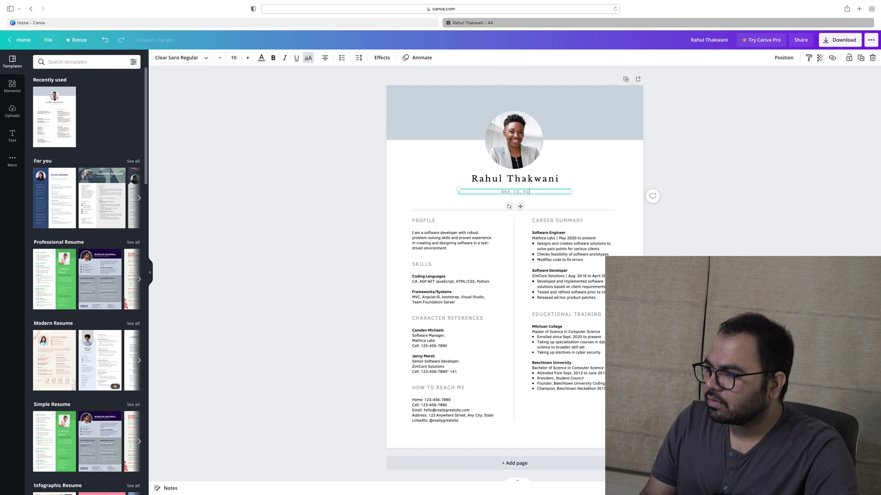
{"action": "type", "text": " IN SECUR"}
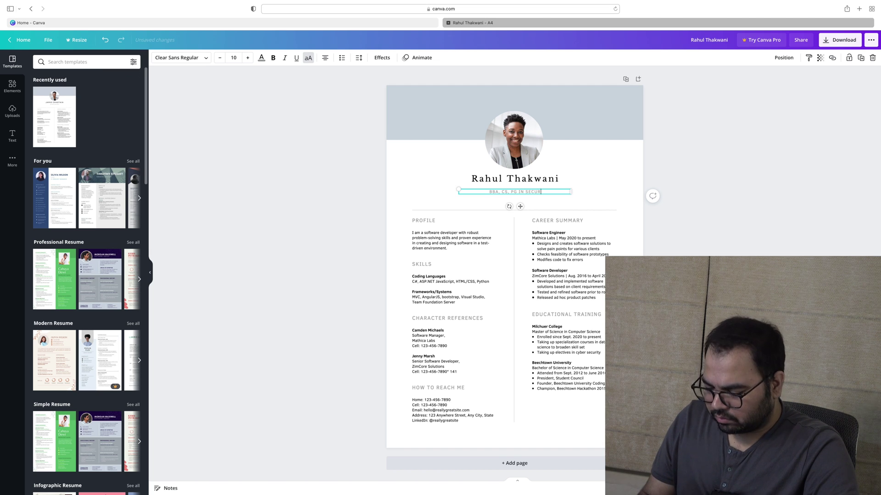
{"action": "type", "text": "ITIES"}
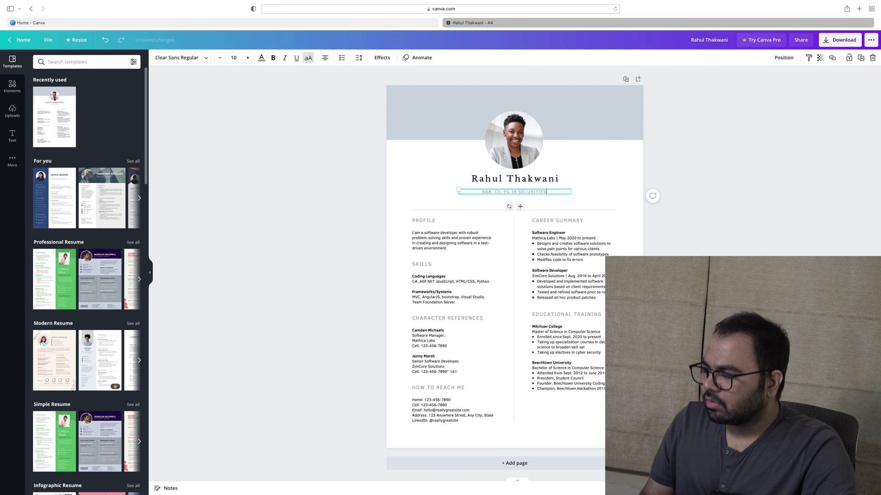
{"action": "type", "text": " LAW"}
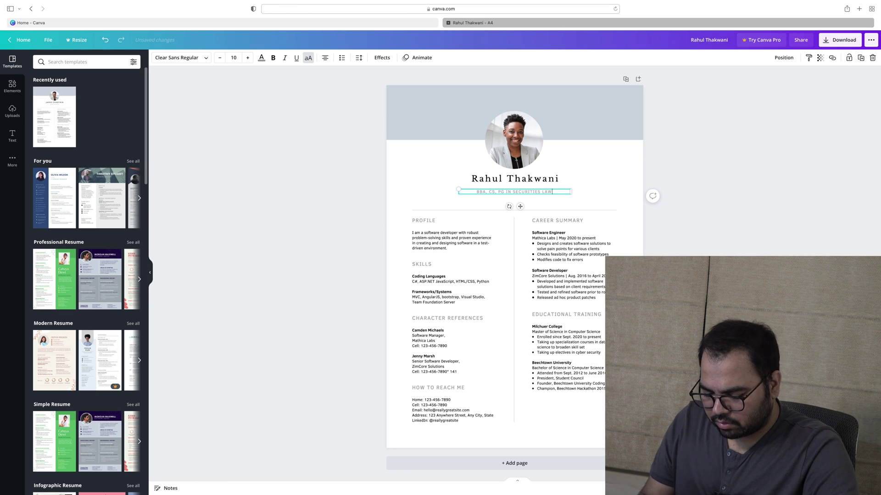
{"action": "type", "text": "S,"}
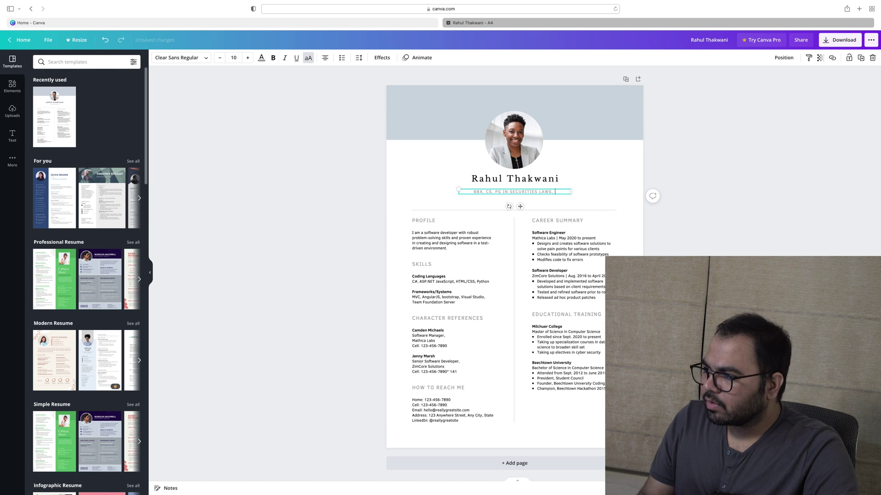
{"action": "type", "text": " A"}
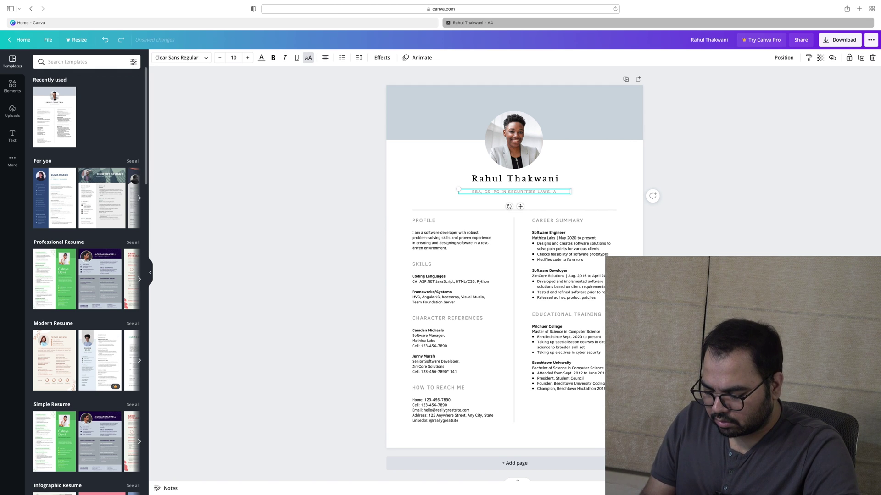
{"action": "key", "text": "BackSpace"}
{"action": "type", "text": "PR"}
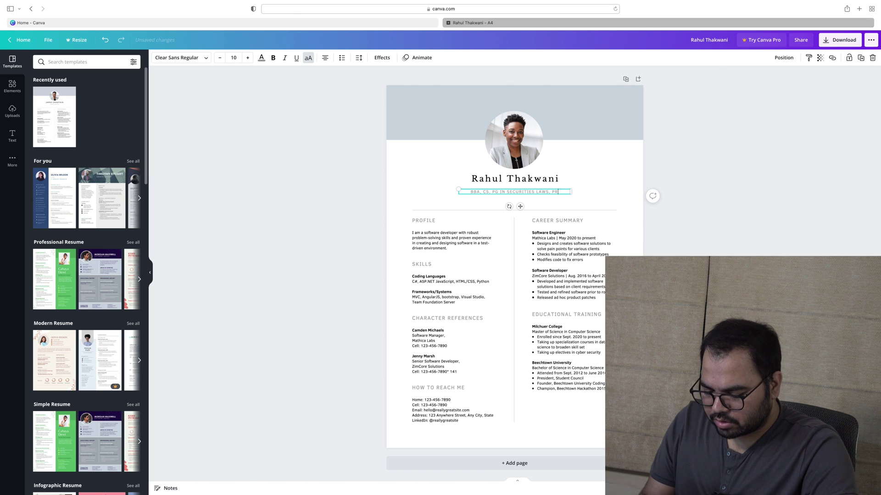
{"action": "type", "text": "OFESSIONAL COURCE IN "}
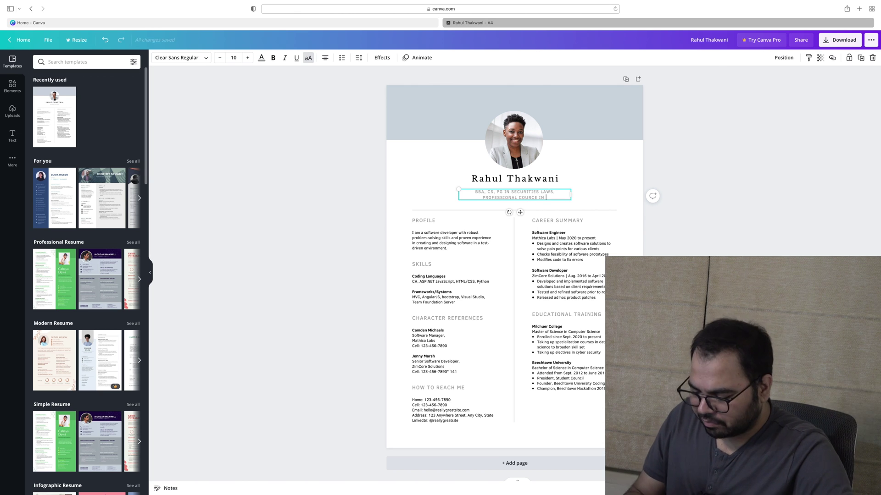
{"action": "type", "text": "C"}
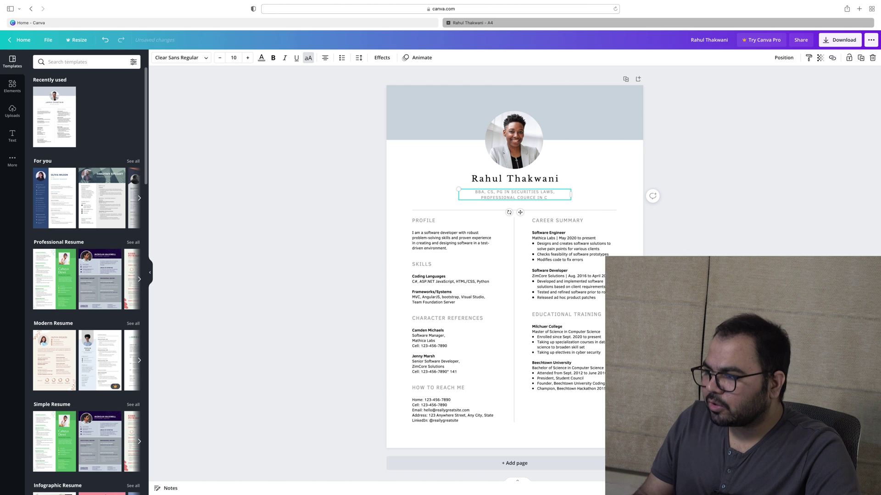
{"action": "type", "text": "P"}
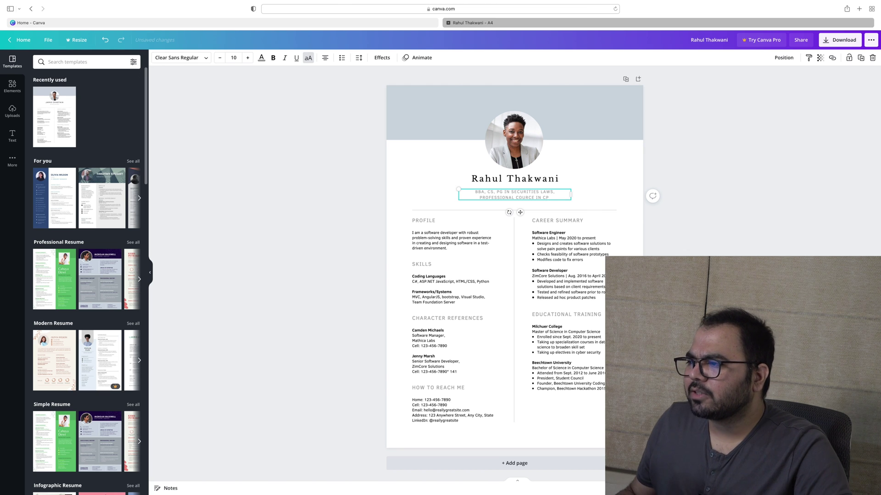
{"action": "key", "text": "super+a"}
{"action": "key", "text": "BackSpace"}
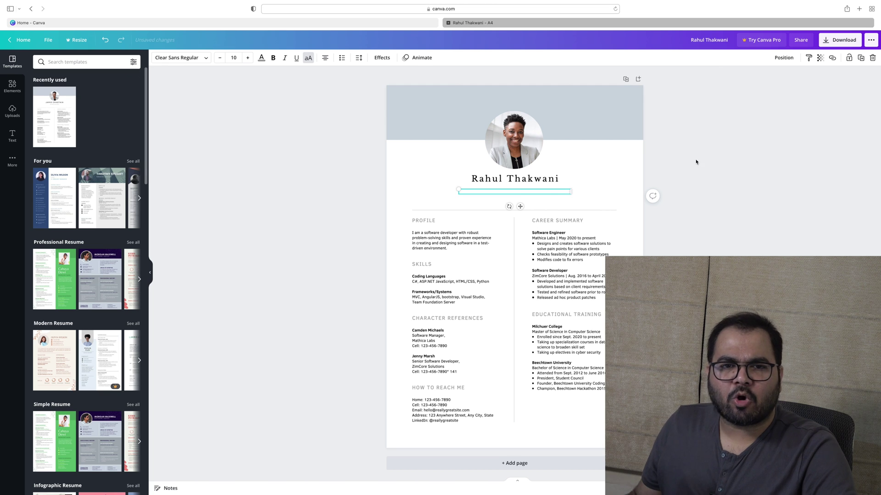
Dismiss the empty subtitle box and upload the portrait photo from Downloads into Canva
{"action": "left_click", "coordinate": [421, 172]}
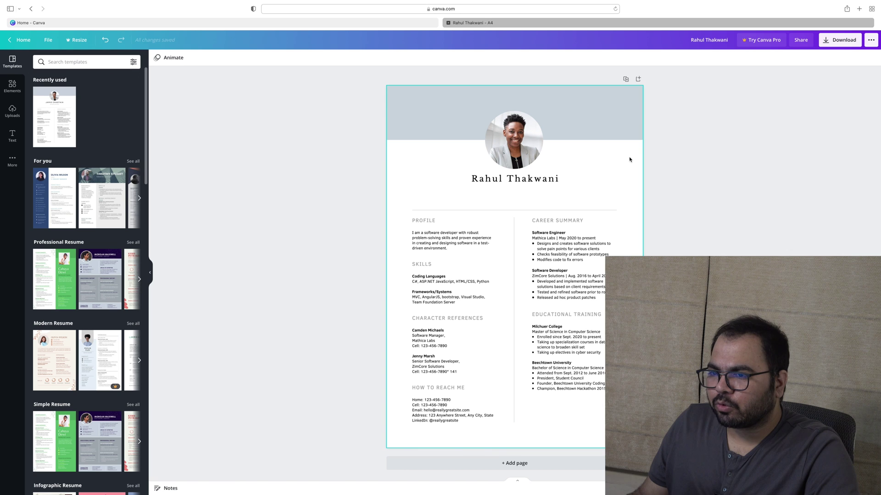
{"action": "mouse_move", "coordinate": [734, 494]}
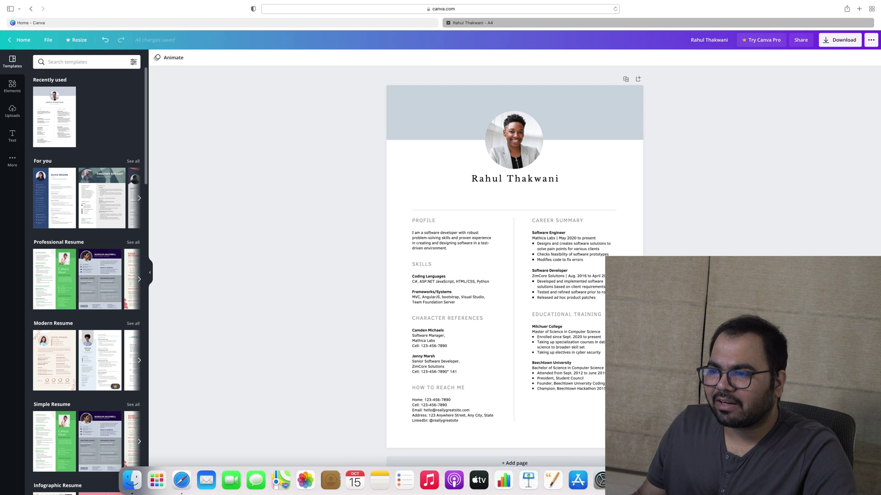
{"action": "left_click_drag", "start_coordinate": [734, 479], "coordinate": [62, 156]}
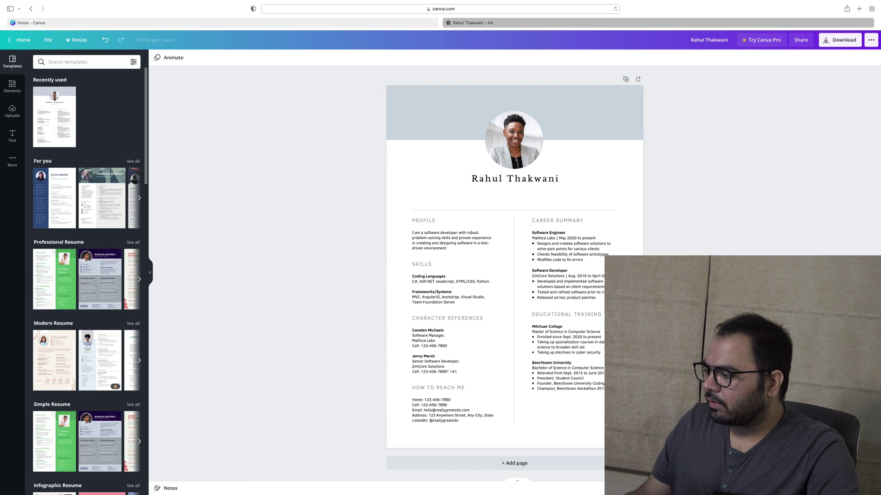
{"action": "mouse_move", "coordinate": [724, 494]}
{"action": "left_click", "coordinate": [724, 479]}
{"action": "left_click_drag", "start_coordinate": [752, 275], "coordinate": [109, 212]}
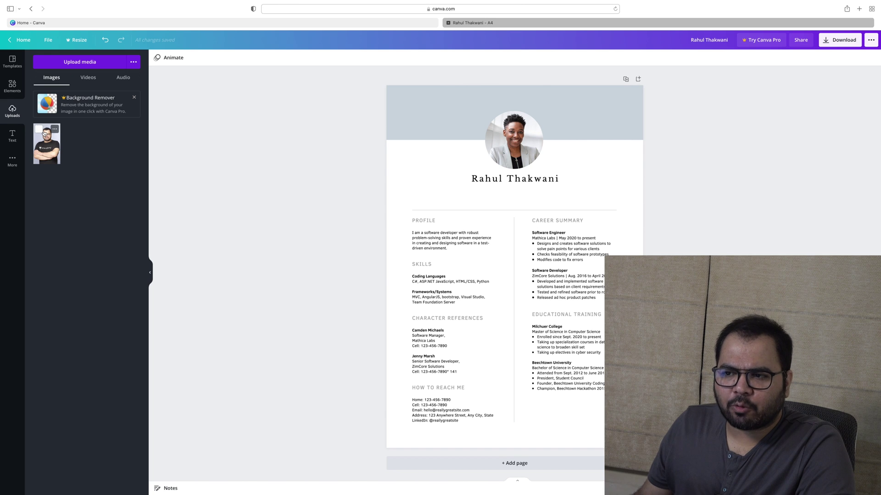
Drop the uploaded photo into the circular frame and shift it down inside the circle
{"action": "left_click_drag", "start_coordinate": [54, 149], "coordinate": [499, 143]}
{"action": "double_click", "coordinate": [499, 143]}
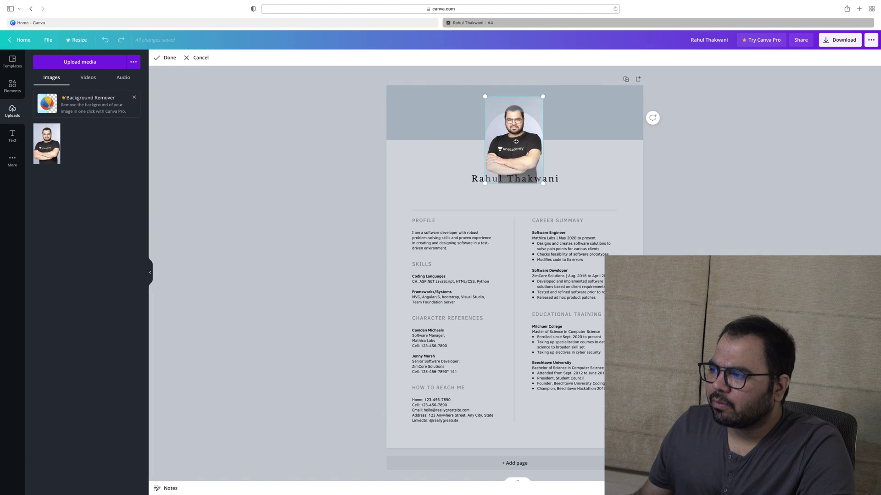
{"action": "left_click_drag", "start_coordinate": [512, 99], "coordinate": [506, 119]}
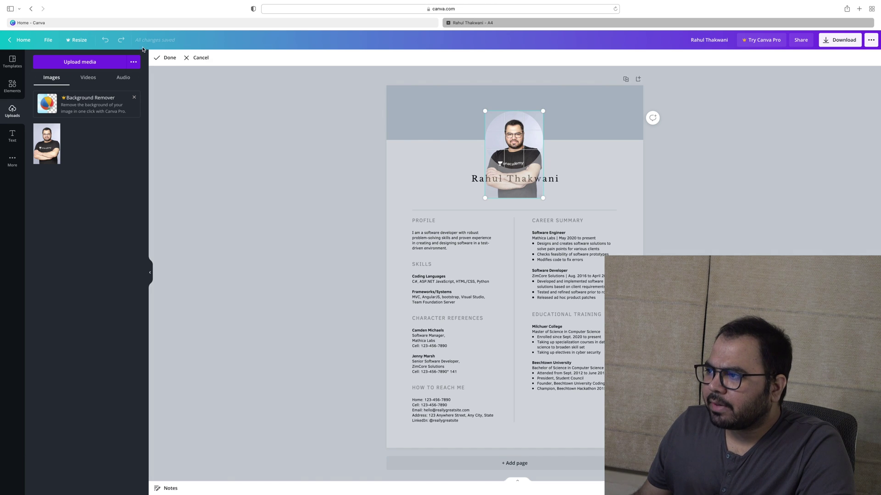
{"action": "left_click", "coordinate": [165, 57]}
Enlarge, recentre and tighten the photo crop so the face fills the circle
{"action": "double_click", "coordinate": [513, 145]}
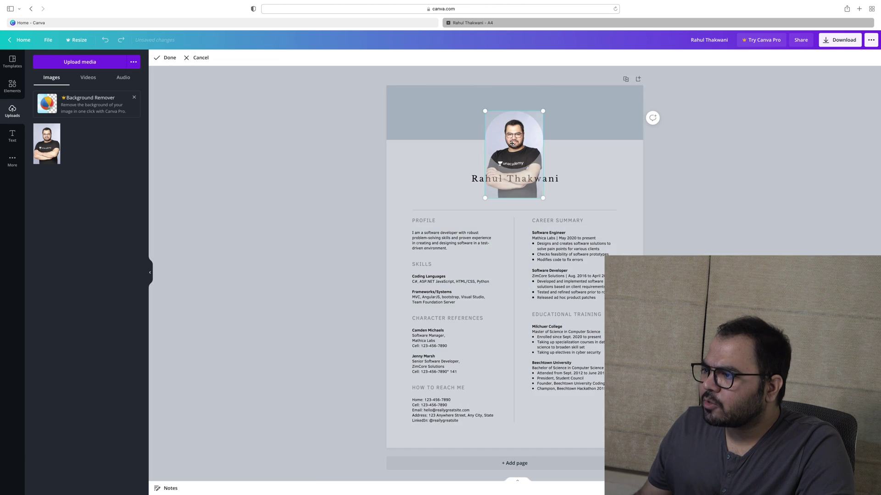
{"action": "left_click_drag", "start_coordinate": [485, 199], "coordinate": [465, 229]}
{"action": "left_click_drag", "start_coordinate": [515, 195], "coordinate": [520, 191]}
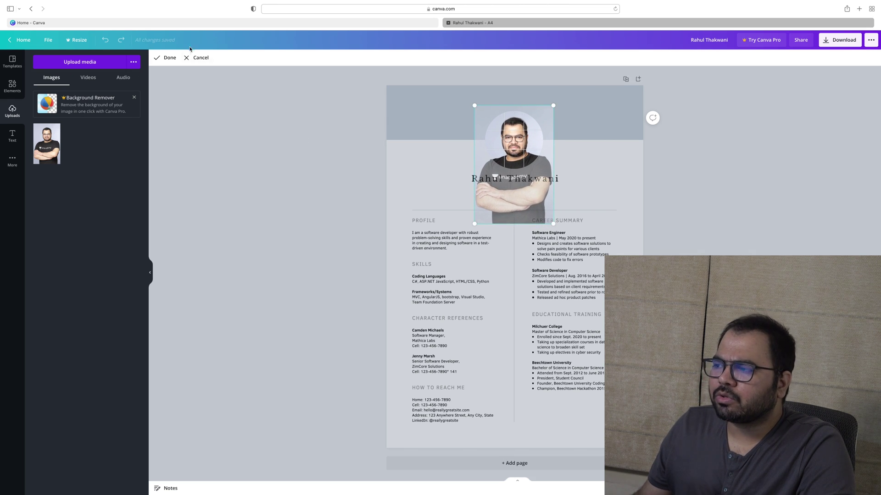
{"action": "left_click", "coordinate": [167, 57]}
{"action": "left_click", "coordinate": [232, 153]}
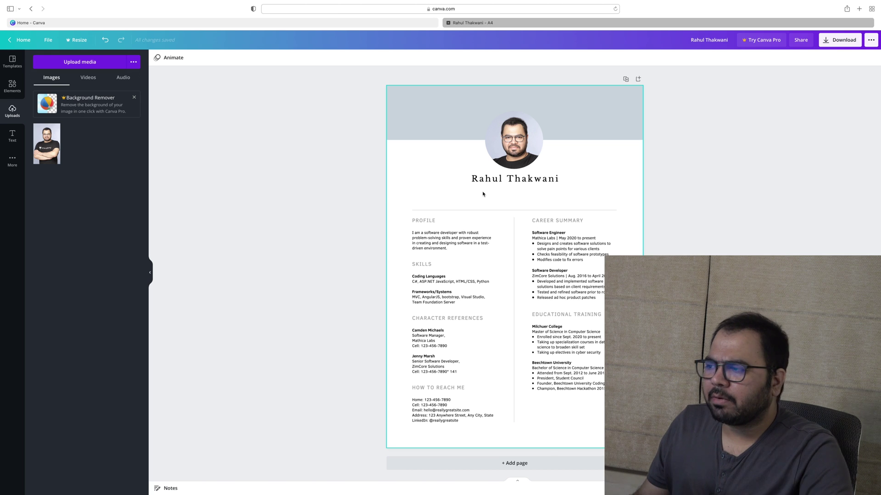
{"action": "left_click", "coordinate": [509, 154]}
{"action": "double_click", "coordinate": [509, 155]}
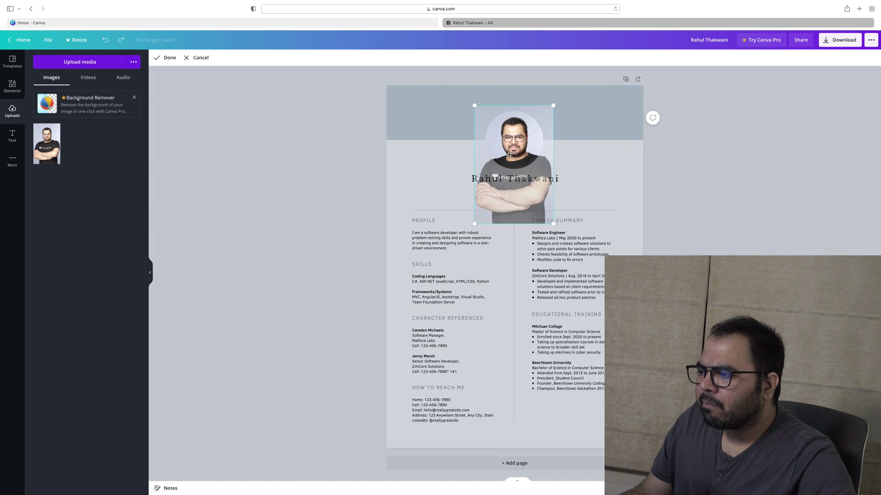
{"action": "left_click_drag", "start_coordinate": [475, 224], "coordinate": [500, 203]}
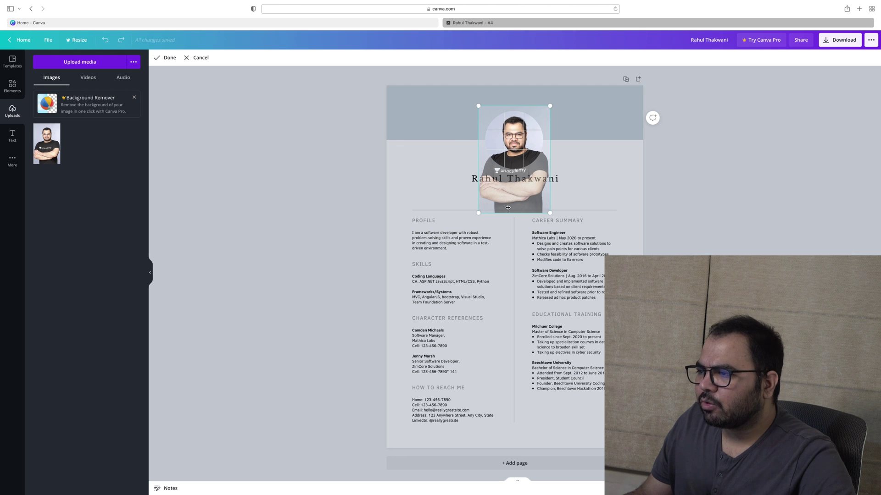
{"action": "left_click", "coordinate": [166, 57]}
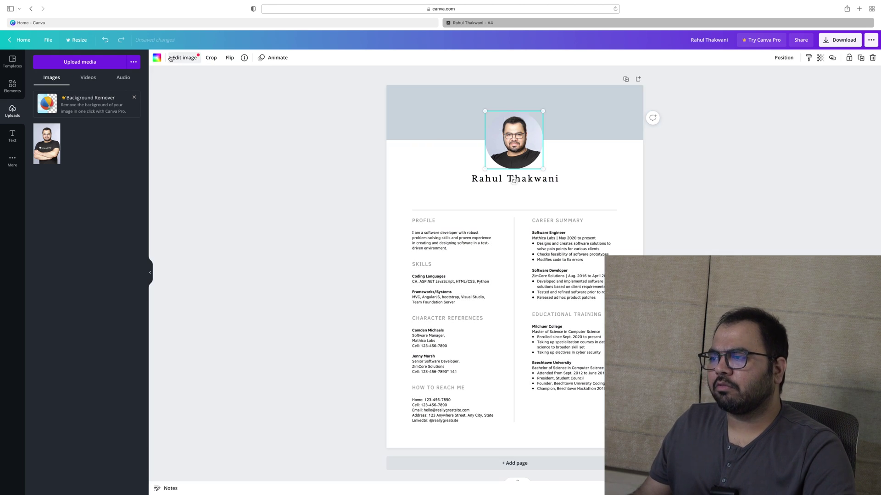
{"action": "left_click", "coordinate": [772, 189]}
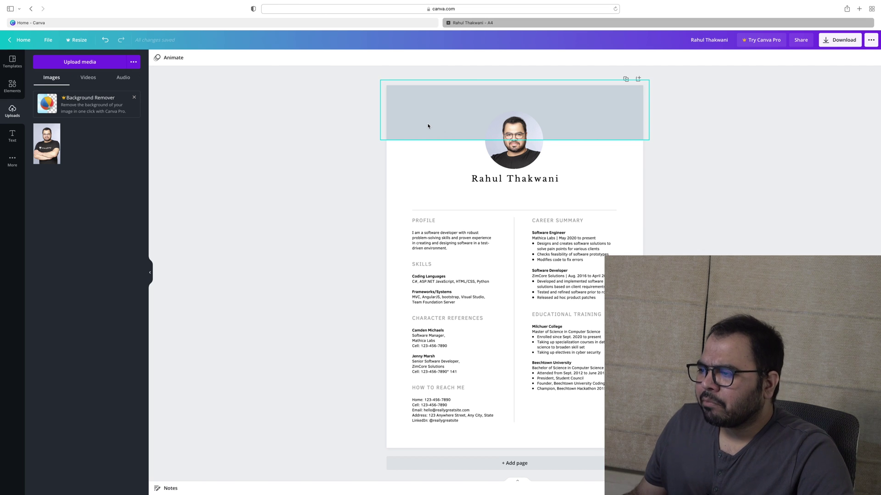
Replace the sample Profile paragraph with 'I'm a qualified Company Secretary'
{"action": "double_click", "coordinate": [449, 235]}
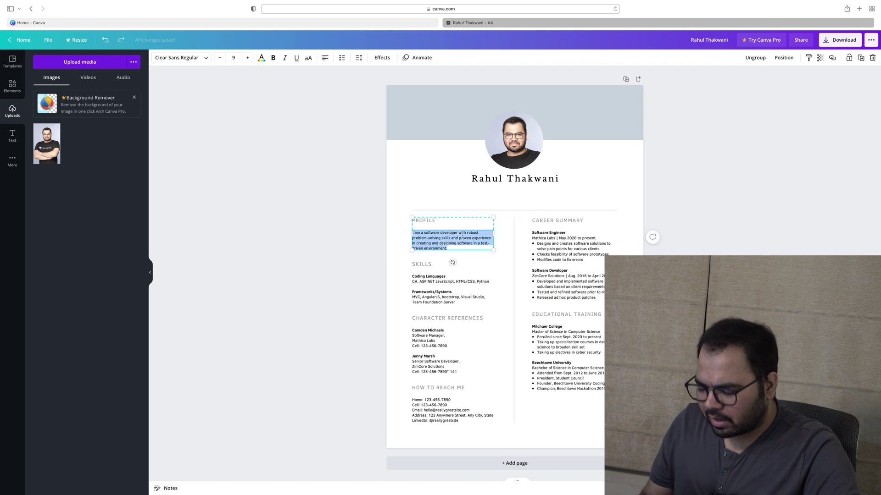
{"action": "key", "text": "BackSpace"}
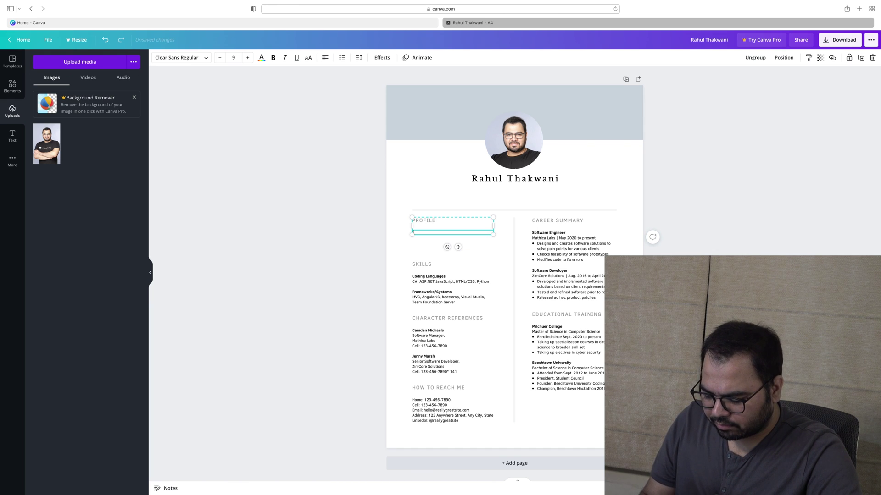
{"action": "type", "text": "I'm a qui"}
{"action": "type", "text": "l"}
{"action": "key", "text": "BackSpace"}
{"action": "key", "text": "BackSpace"}
{"action": "type", "text": "a"}
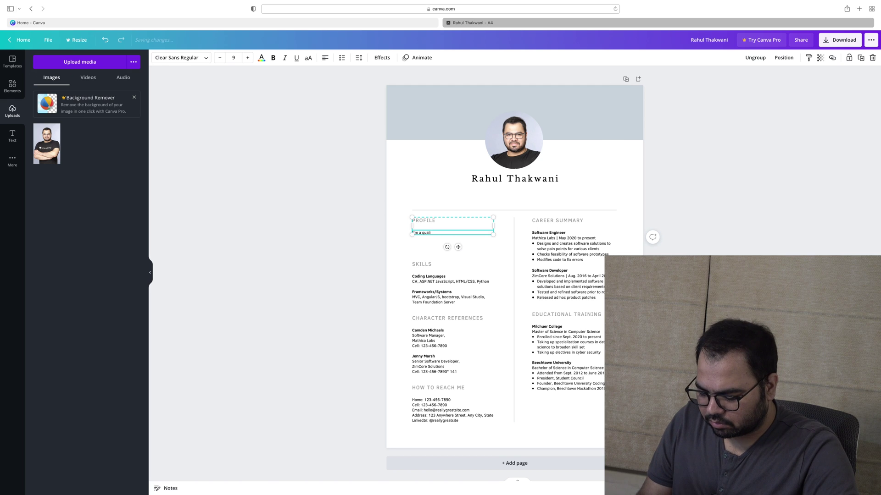
{"action": "type", "text": "lified"}
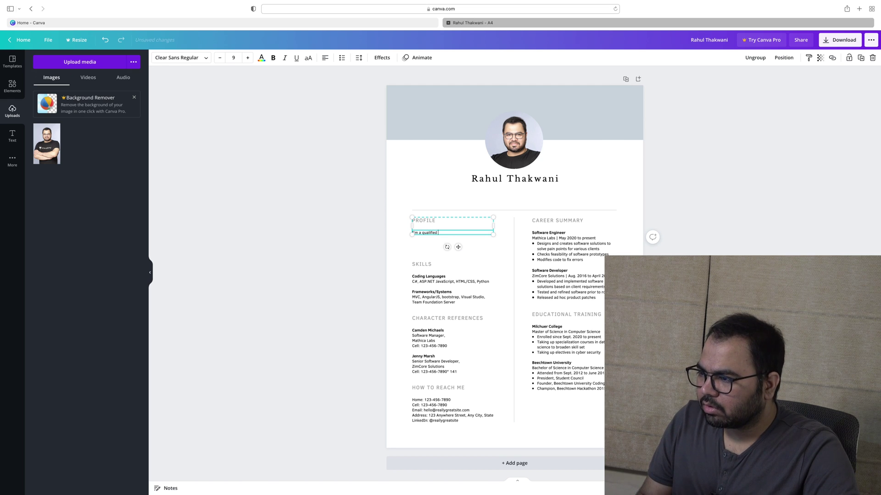
{"action": "type", "text": " Compan"}
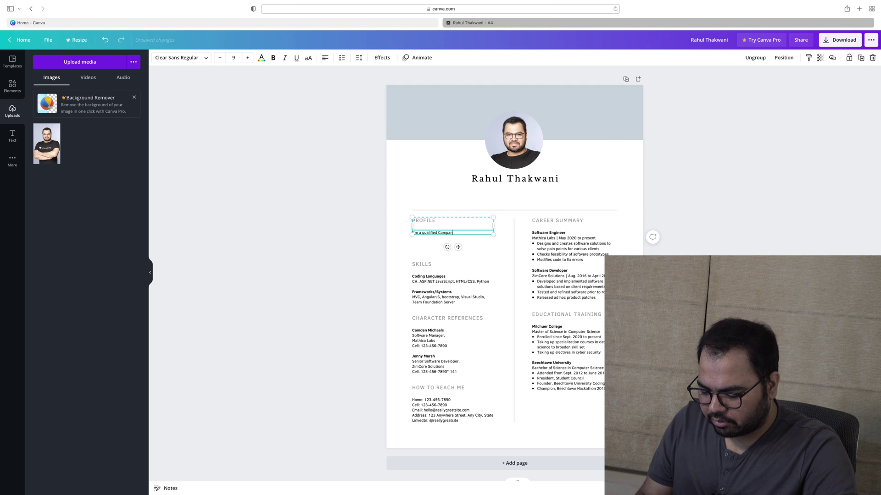
{"action": "type", "text": "y Secretary"}
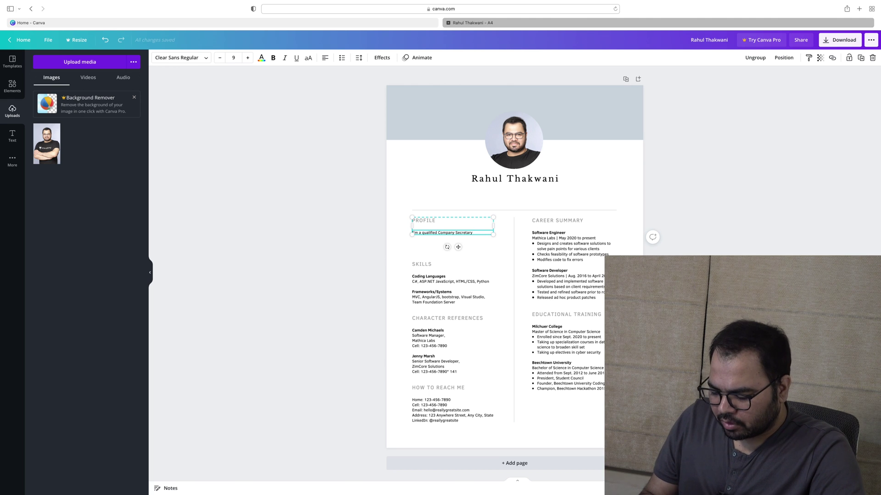
Continue with 'looking forward to work in Capital Markets domain as', trimming the unfinished third line
{"action": "type", "text": "looking forward"}
{"action": "type", "text": " to work in s"}
{"action": "type", "text": "ecu"}
{"action": "type", "text": "ritis"}
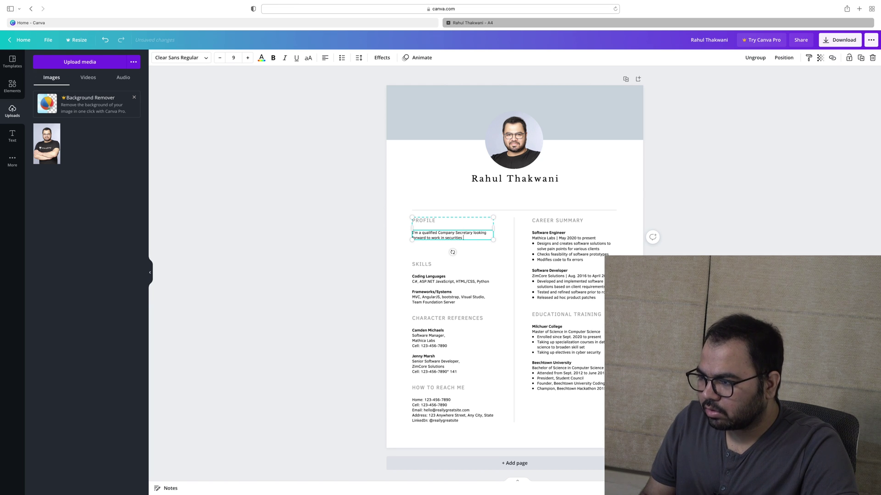
{"action": "type", "text": "ies law"}
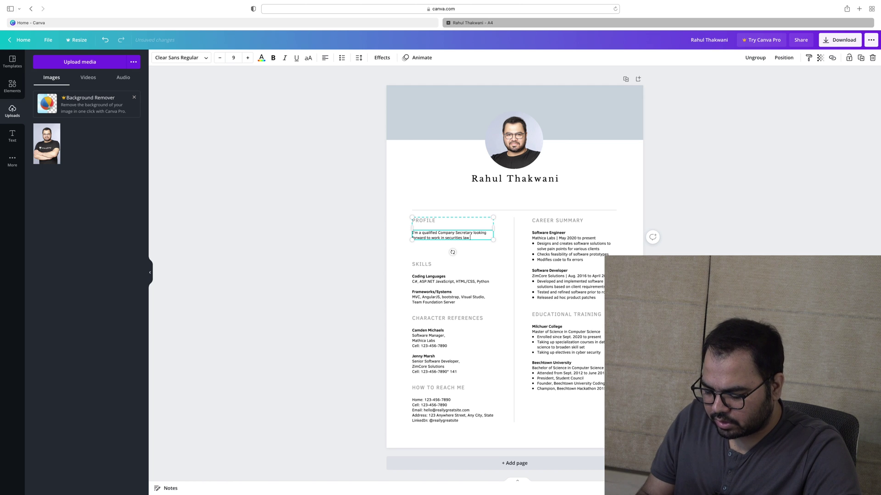
{"action": "type", "text": " industr"}
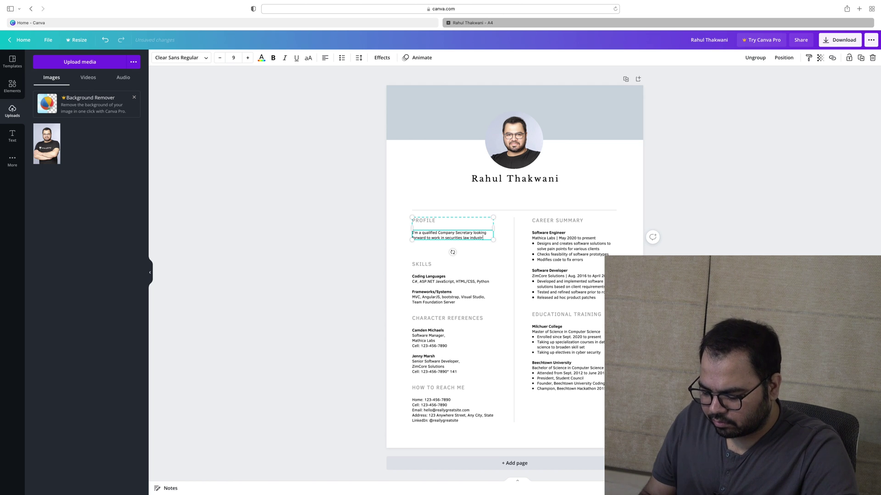
{"action": "type", "text": "y."}
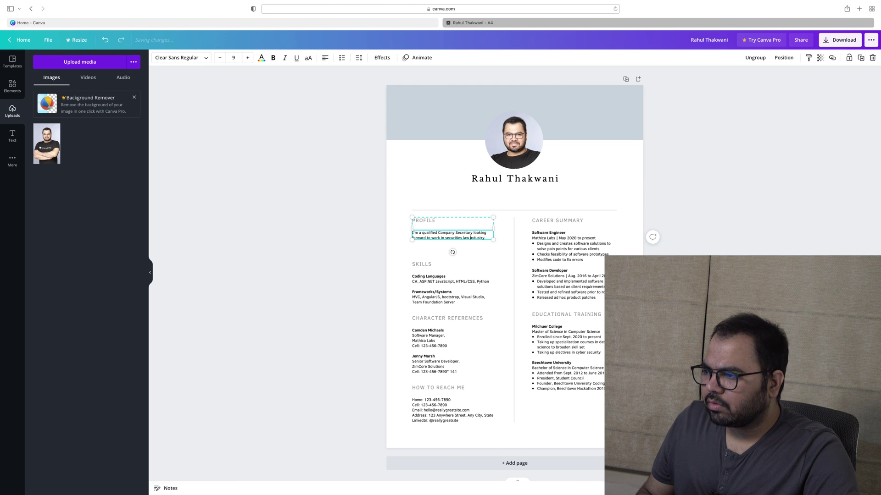
{"action": "key", "text": "shift+alt+Left"}
{"action": "key", "text": "shift+alt+Left"}
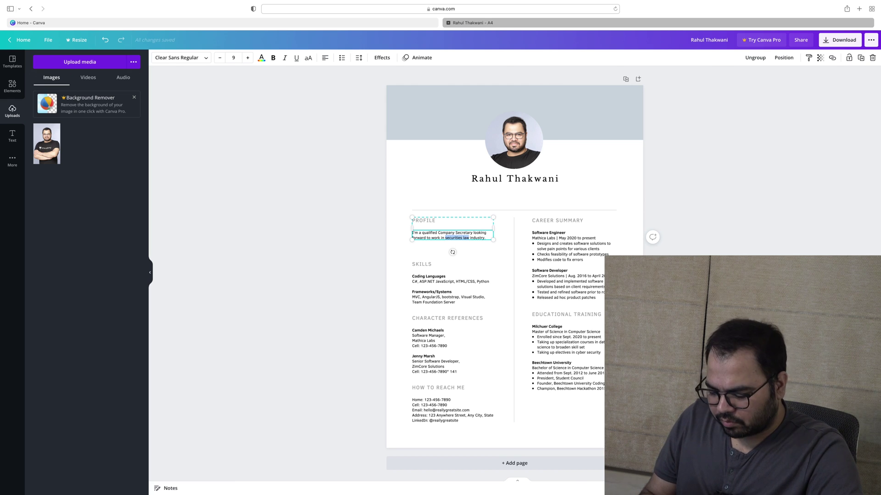
{"action": "type", "text": "Capital Market"}
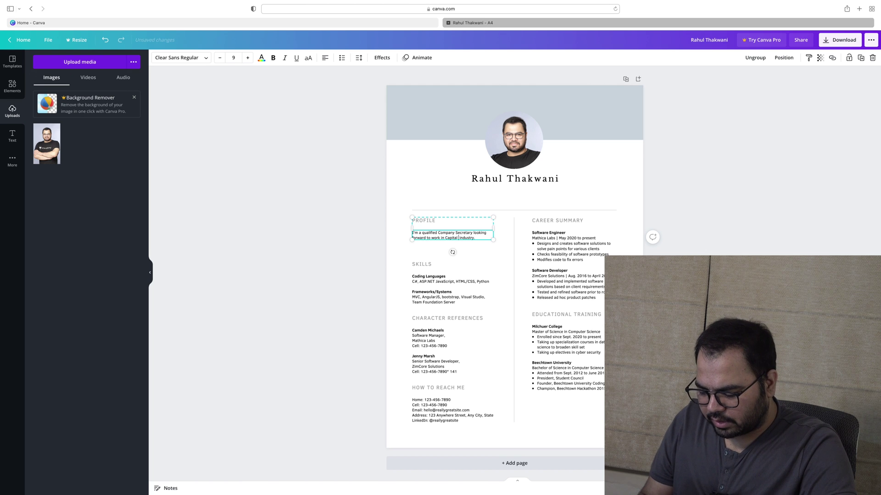
{"action": "type", "text": "s"}
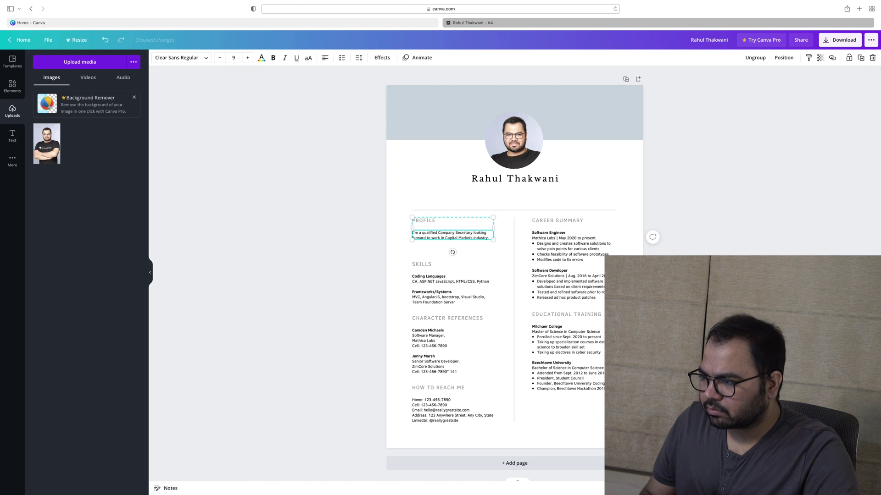
{"action": "key", "text": "shift+End"}
{"action": "type", "text": "domain as "}
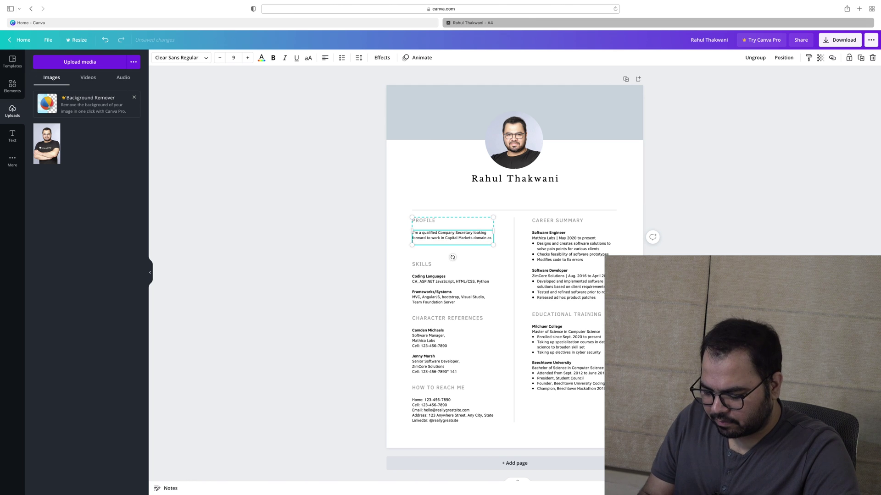
{"action": "type", "text": "expert"}
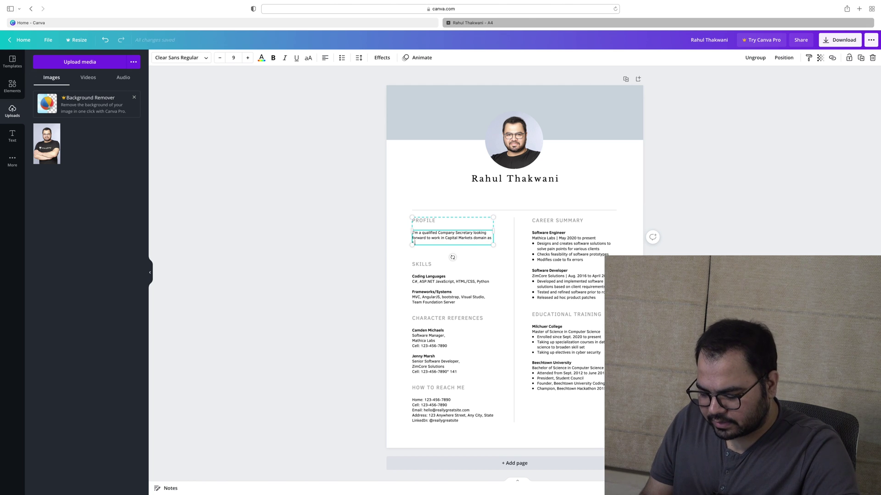
{"action": "type", "text": "isein"}
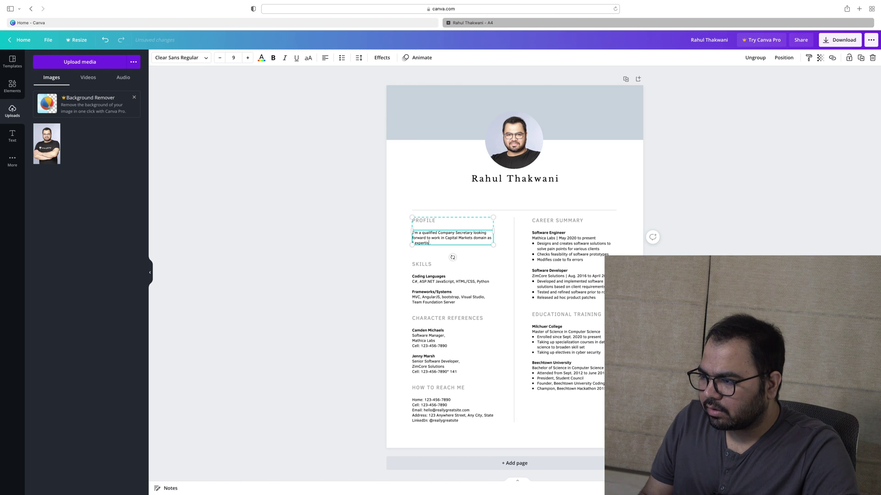
{"action": "key", "text": "BackSpace"}
{"action": "key", "text": "BackSpace"}
{"action": "key", "text": "BackSpace"}
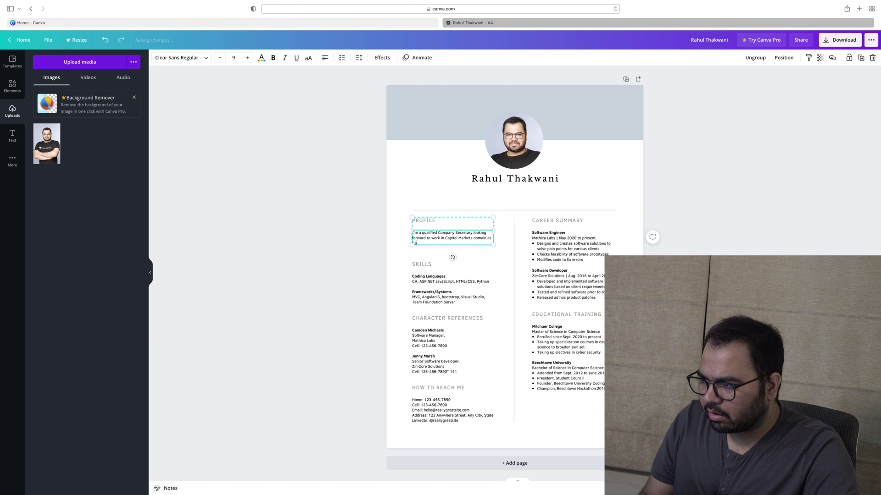
Add 'I'm well verse with securities laws.' after 'domain as', fixing a misplaced insertion inside 'Capital'
{"action": "key", "text": "BackSpace"}
{"action": "key", "text": "BackSpace"}
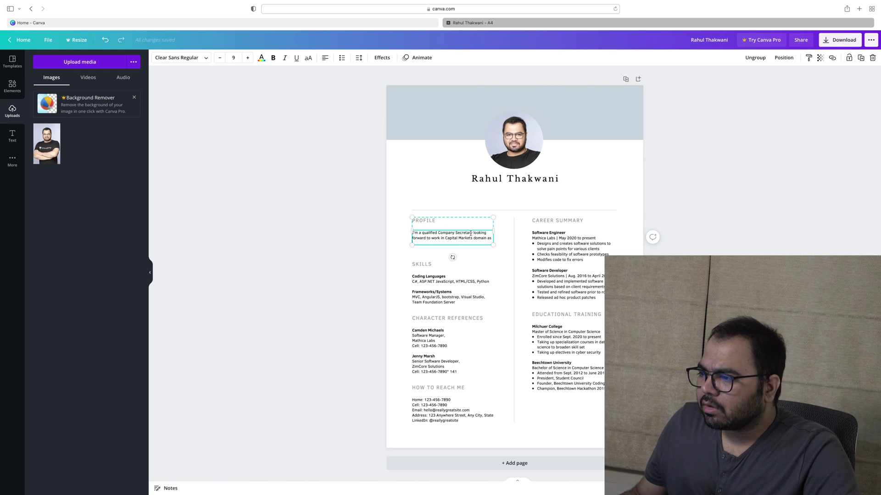
{"action": "left_click", "coordinate": [451, 239]}
{"action": "type", "text": "in CapI"}
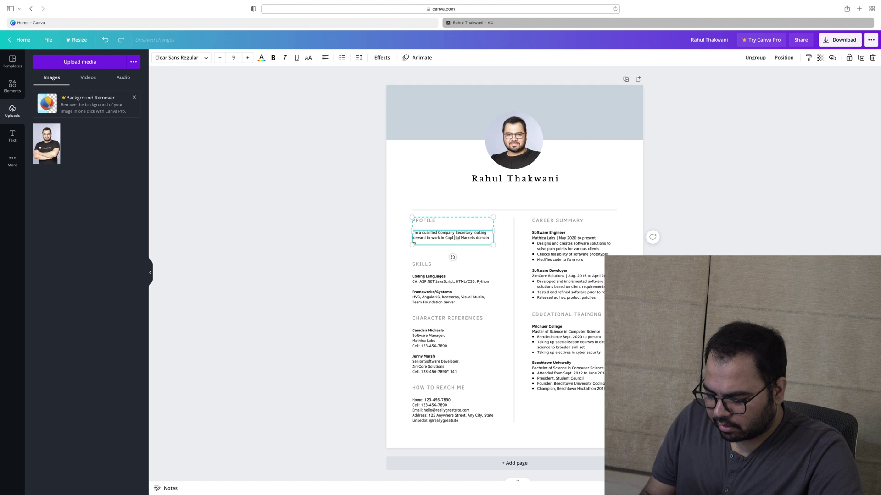
{"action": "type", "text": "'m we"}
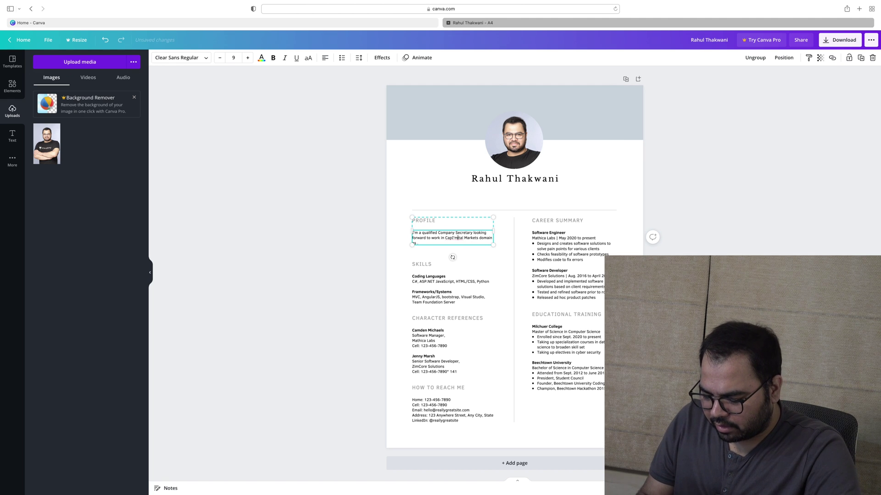
{"action": "type", "text": "ll verse with"}
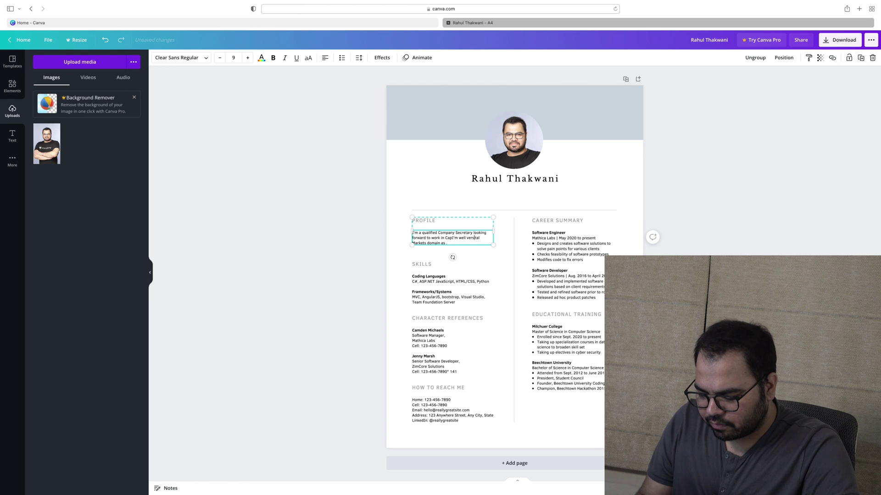
{"action": "type", "text": " secur"}
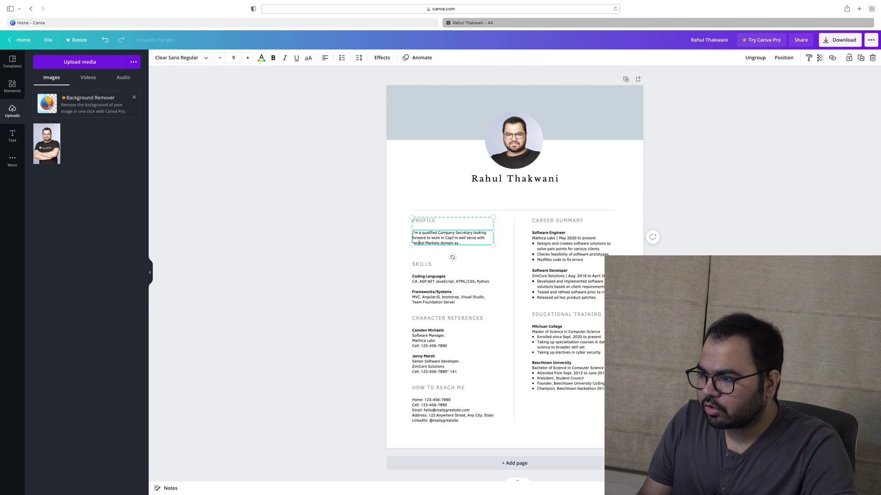
{"action": "key", "text": "BackSpace"}
{"action": "key", "text": "super+a"}
{"action": "key", "text": "super+z"}
{"action": "key", "text": "alt+shift+Left"}
{"action": "key", "text": "alt+shift+Left"}
{"action": "key", "text": "alt+shift+Left"}
{"action": "key", "text": "alt+shift+Left"}
{"action": "key", "text": "alt+shift+Left"}
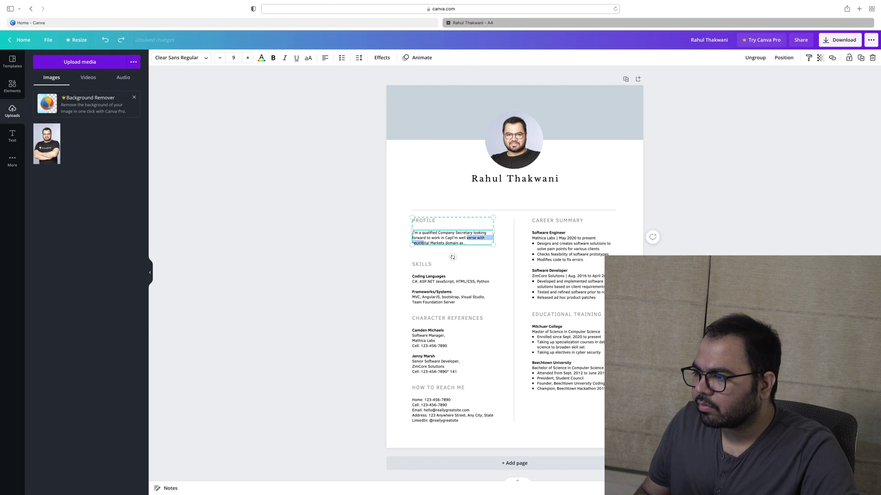
{"action": "key", "text": "shift+Right"}
{"action": "key", "text": "shift+Right"}
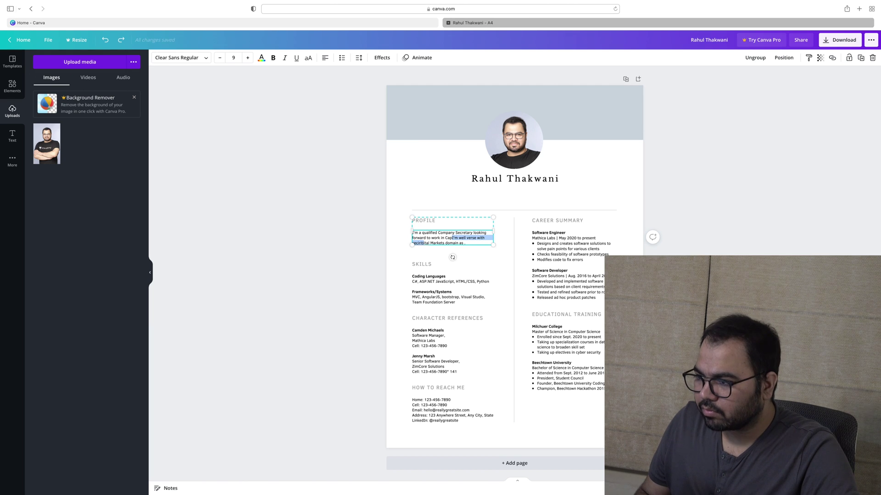
{"action": "key", "text": "BackSpace"}
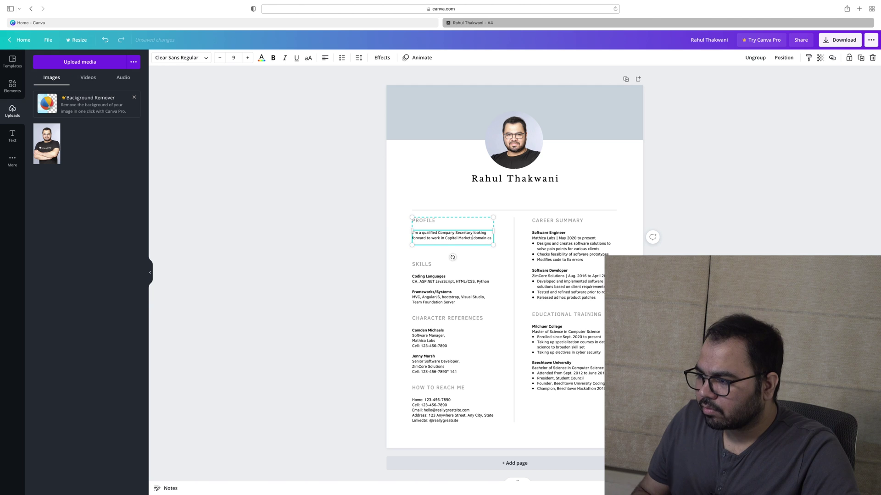
{"action": "key", "text": "super+z"}
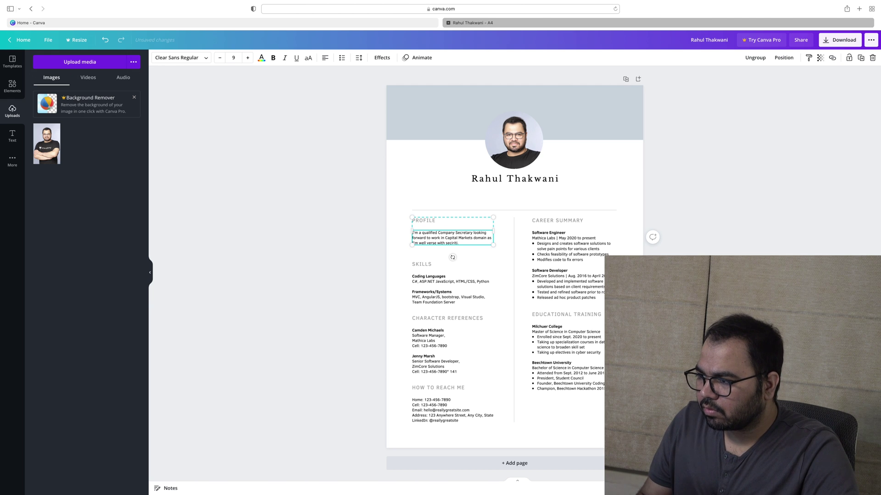
{"action": "type", "text": "urities "}
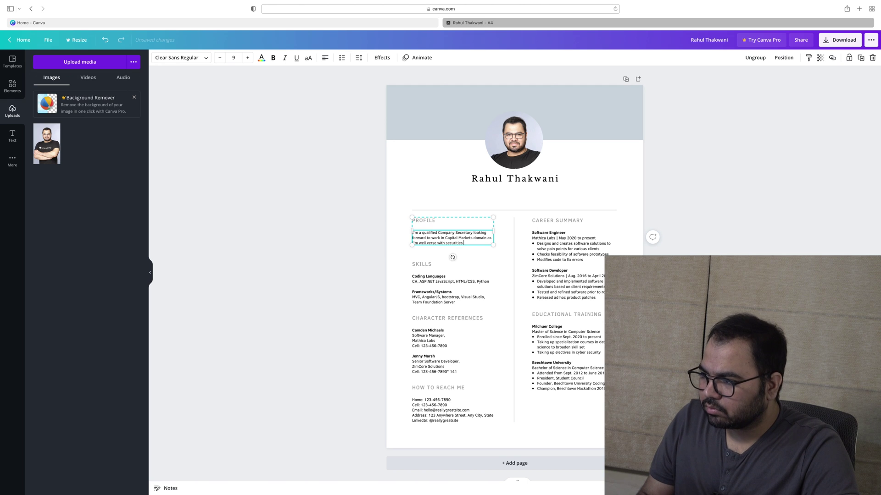
{"action": "type", "text": "laws."}
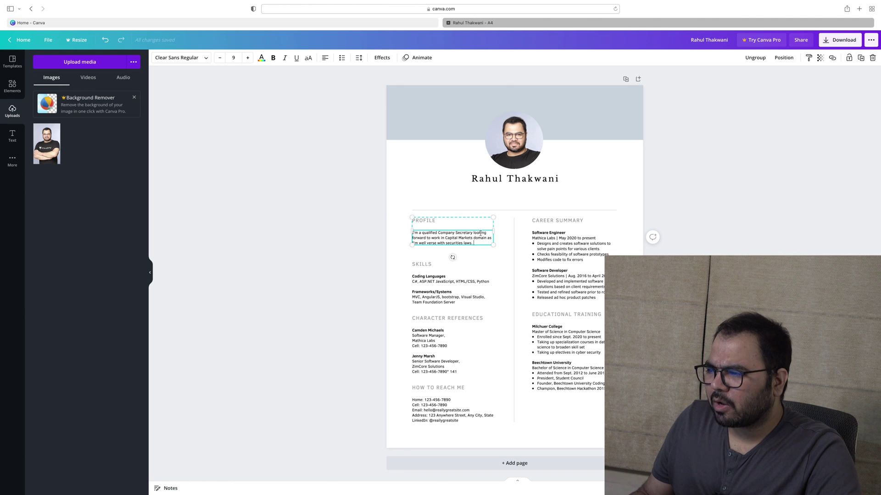
Append '& would like to experience things first hand.' after 'laws.' in the Profile paragraph
{"action": "left_click", "coordinate": [472, 275]}
{"action": "scroll", "coordinate": [533, 270], "scroll_direction": "up", "scroll_amount": 3}
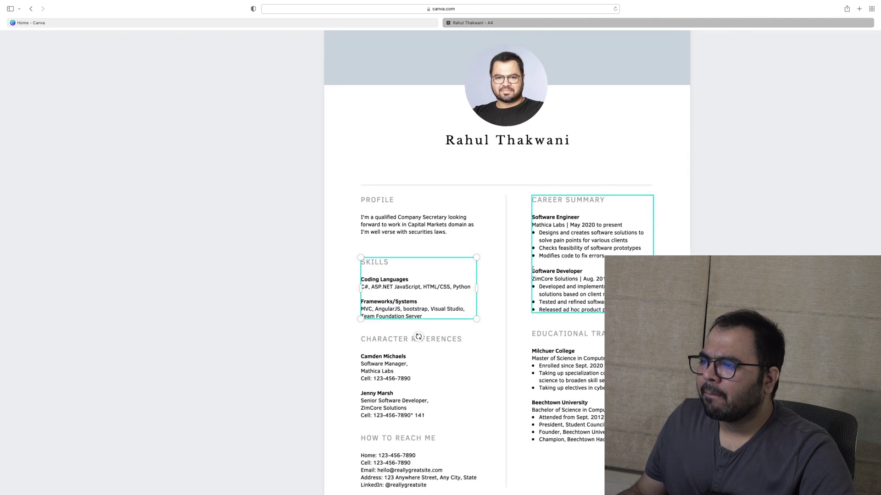
{"action": "scroll", "coordinate": [532, 269], "scroll_direction": "up", "scroll_amount": 2}
{"action": "left_click", "coordinate": [486, 190]}
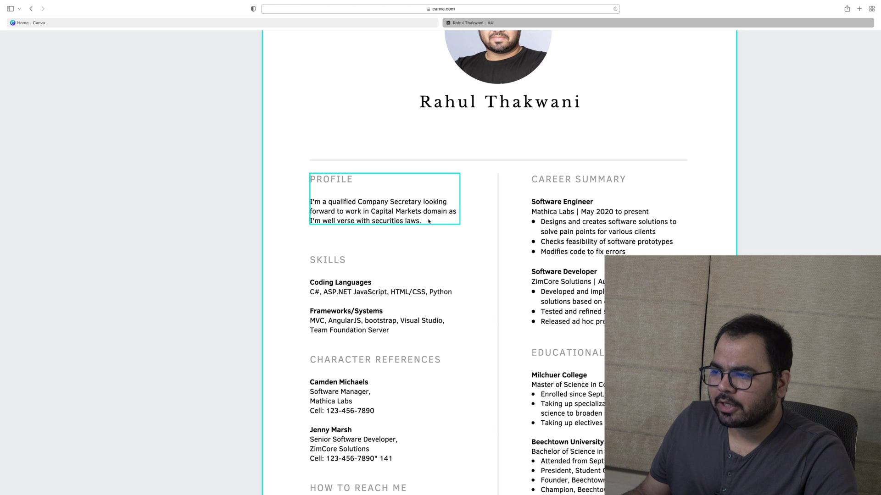
{"action": "left_click", "coordinate": [428, 220]}
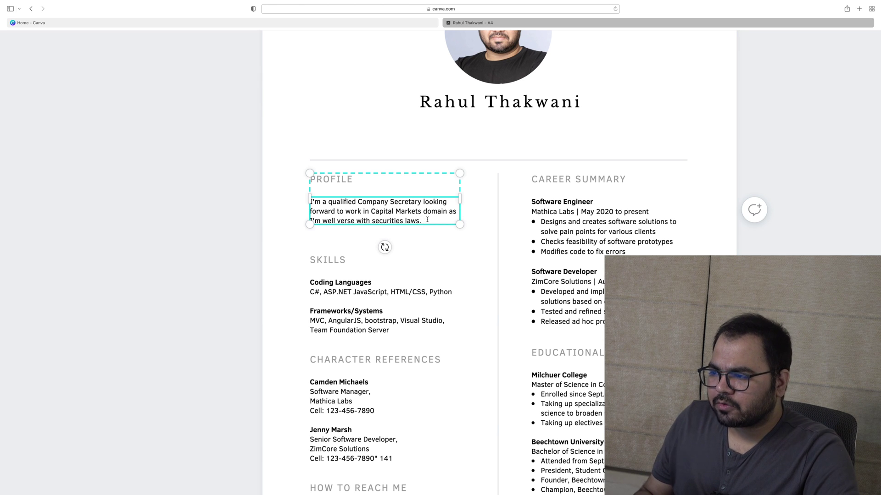
{"action": "left_click", "coordinate": [427, 220]}
{"action": "type", "text": "&"}
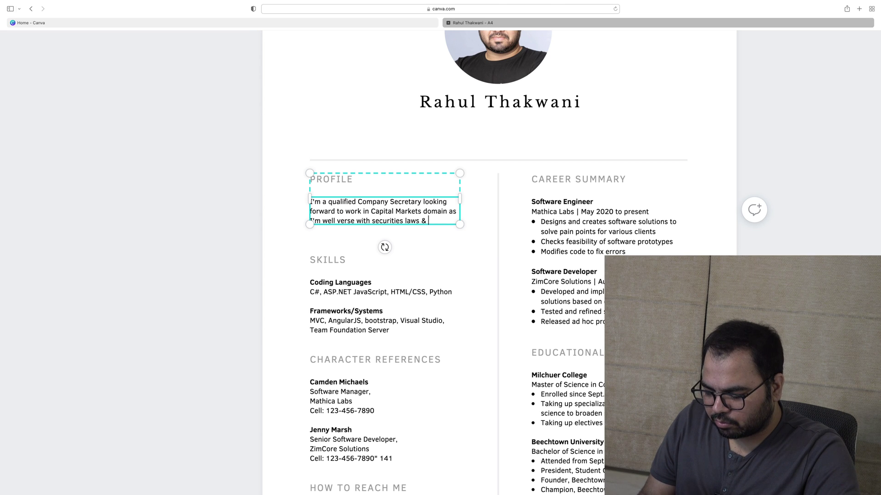
{"action": "type", "text": "would "}
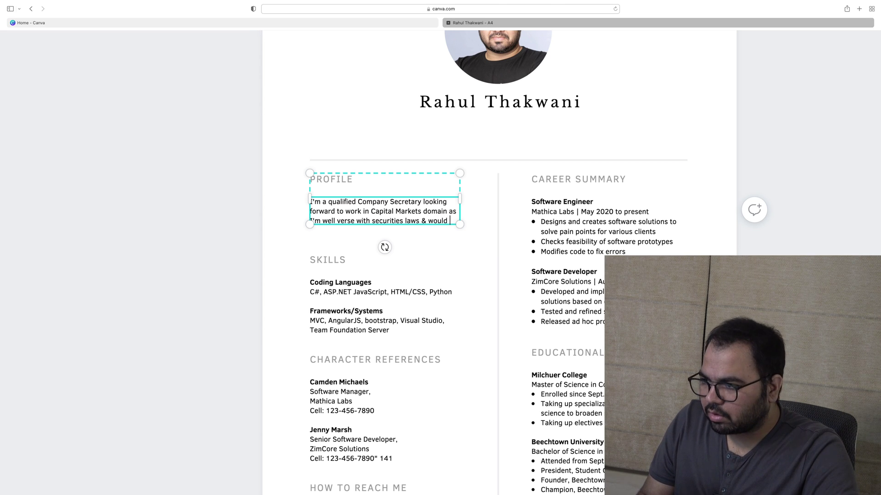
{"action": "type", "text": "like to ex"}
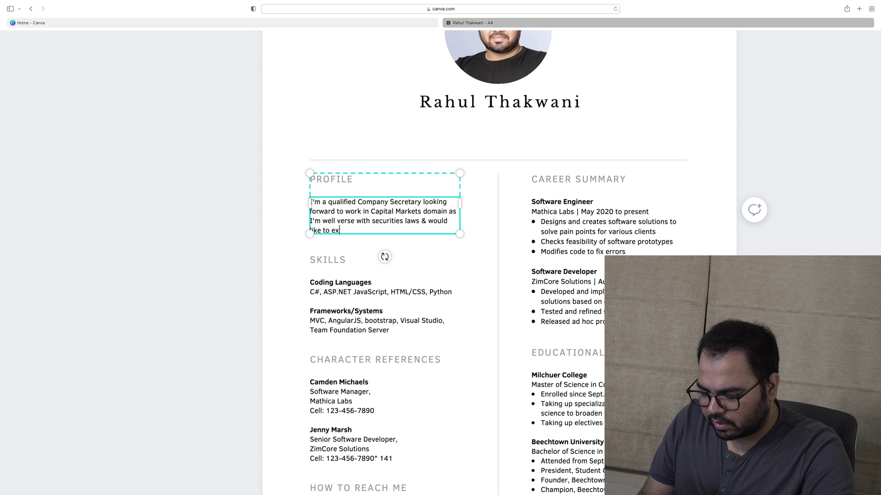
{"action": "type", "text": "perienc"}
{"action": "key", "text": "BackSpace"}
{"action": "key", "text": "BackSpace"}
{"action": "key", "text": "BackSpace"}
{"action": "key", "text": "BackSpace"}
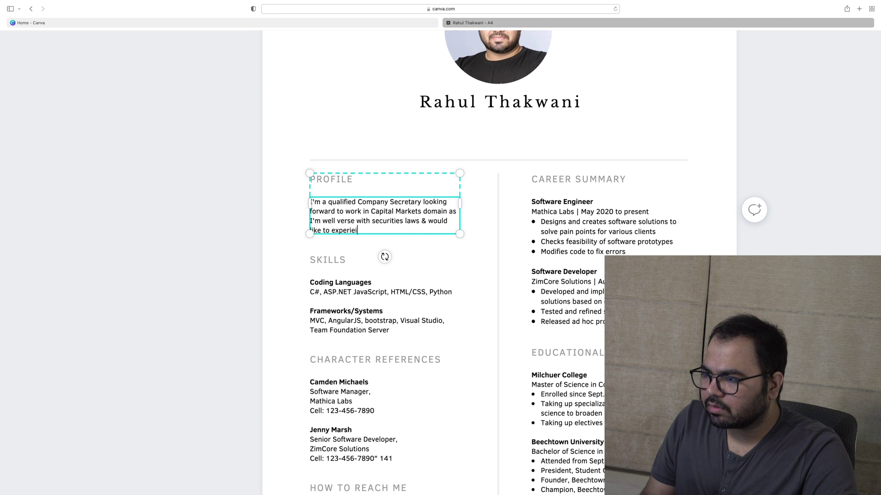
{"action": "type", "text": "ience"}
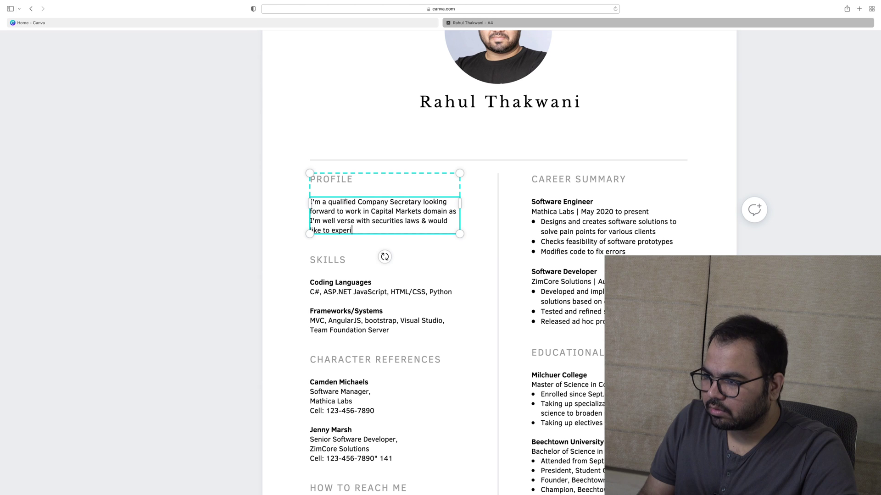
{"action": "type", "text": "things first"}
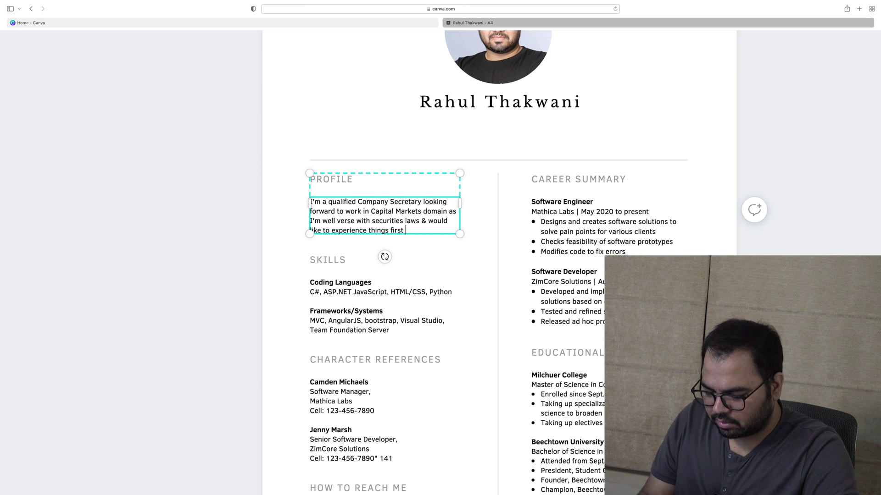
{"action": "type", "text": " hand"}
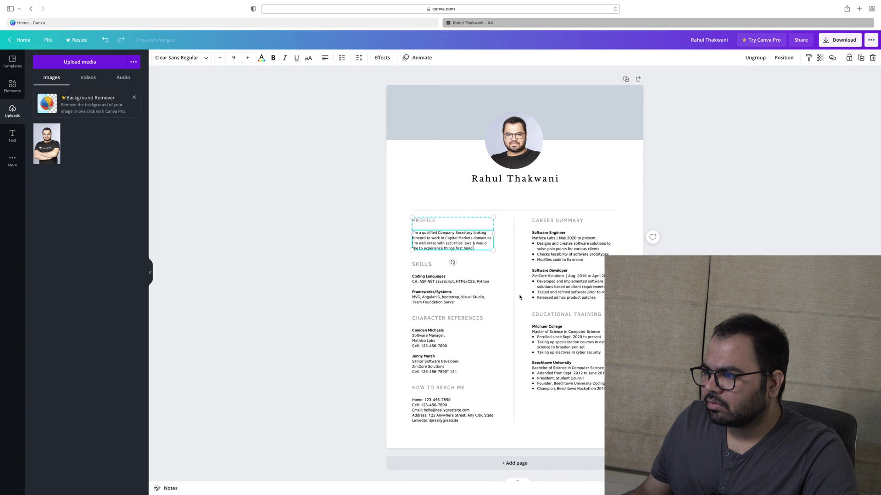
{"action": "left_click", "coordinate": [481, 284]}
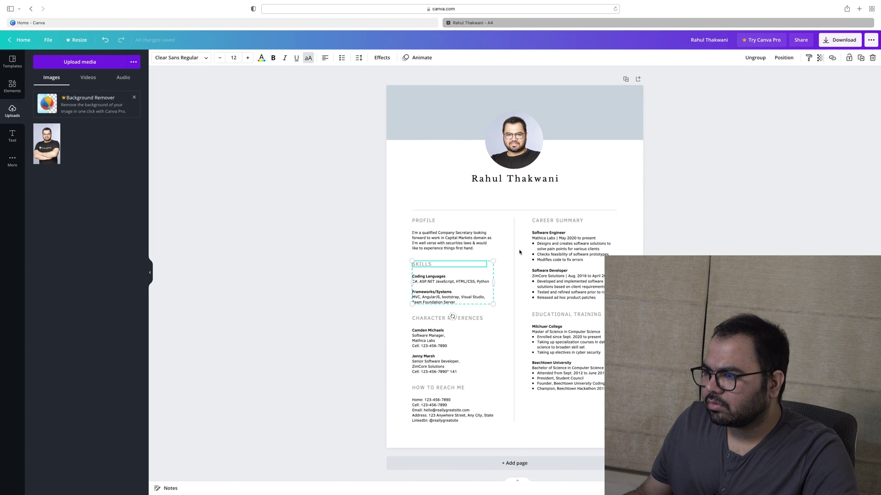
Append 'willing to learn new things & would like to add value to the organisation.', then select those closing sentences
{"action": "left_click", "coordinate": [440, 246]}
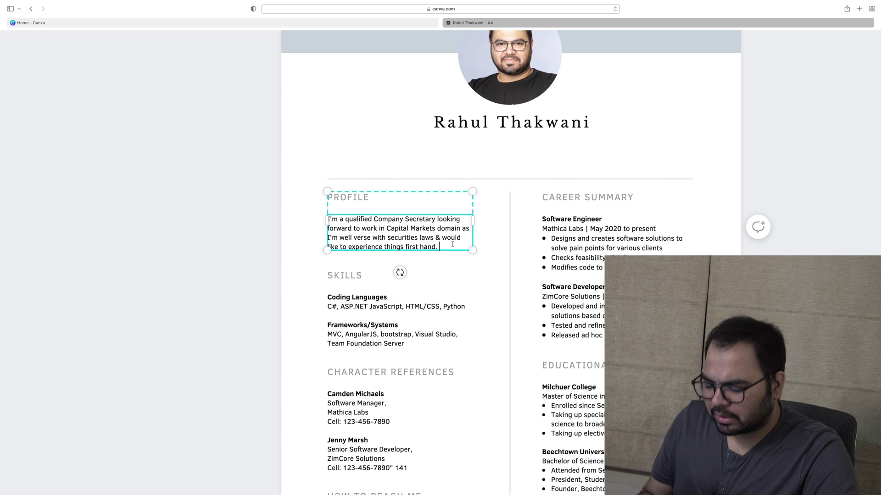
{"action": "double_click", "coordinate": [452, 244]}
{"action": "left_click", "coordinate": [453, 244]}
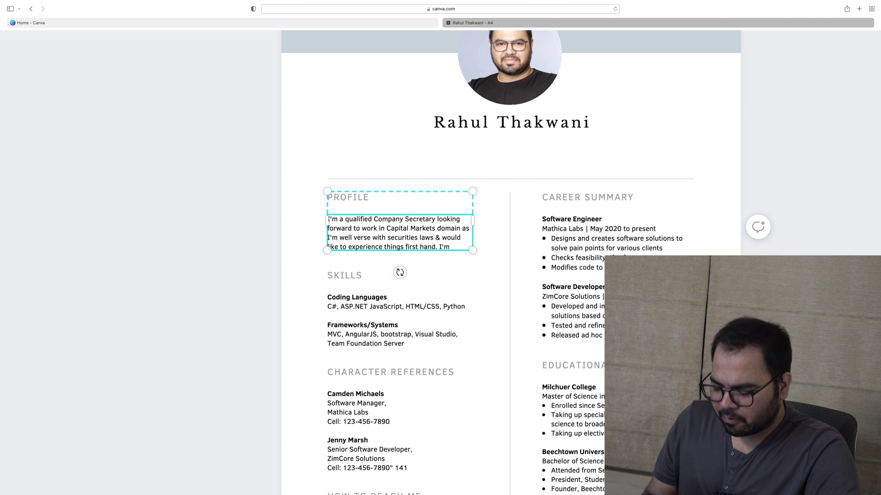
{"action": "type", "text": "willing to learn"}
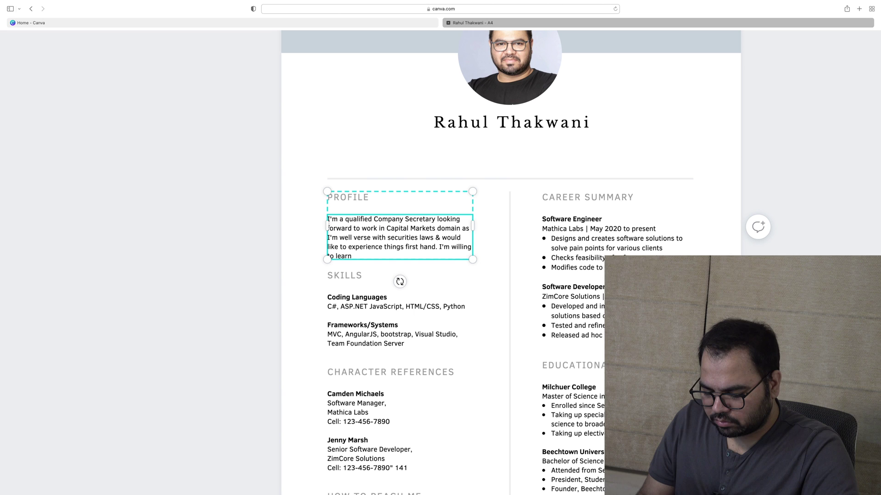
{"action": "type", "text": " new things"}
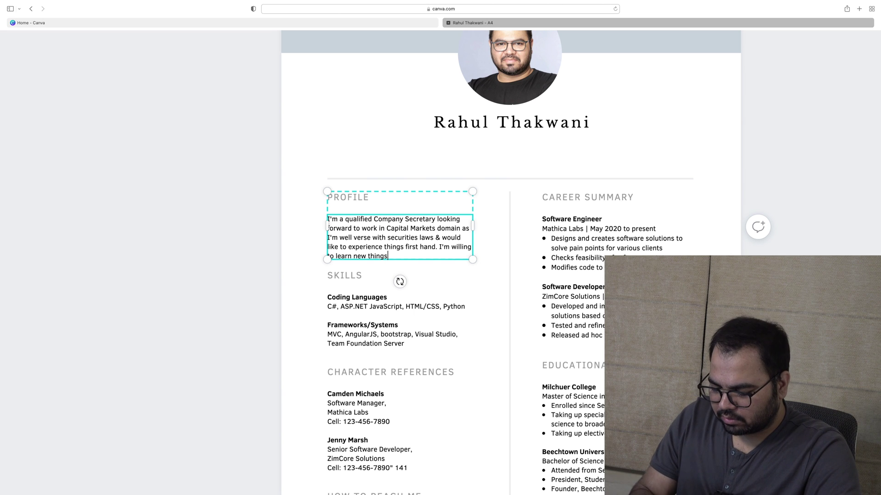
{"action": "type", "text": " & would like"}
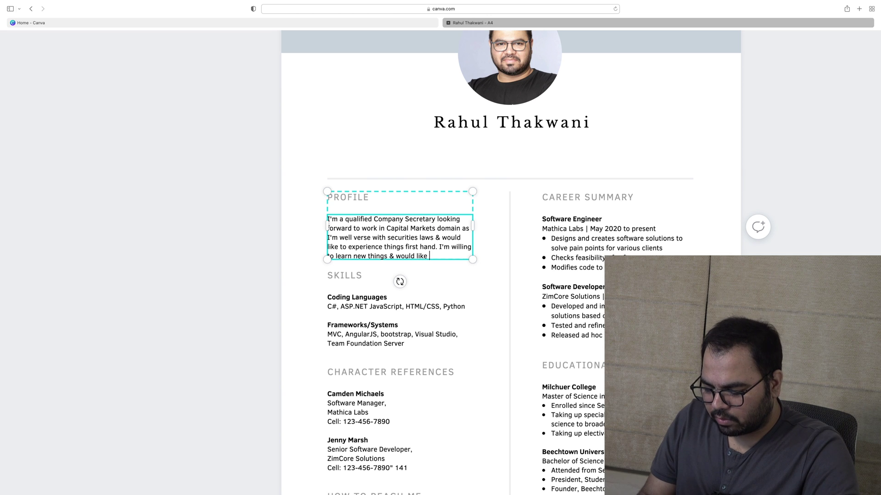
{"action": "type", "text": " to add"}
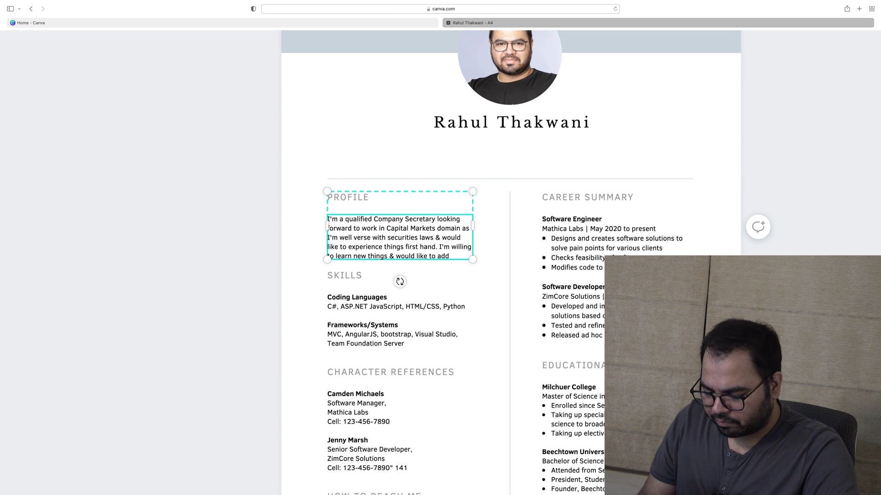
{"action": "type", "text": " value to the"}
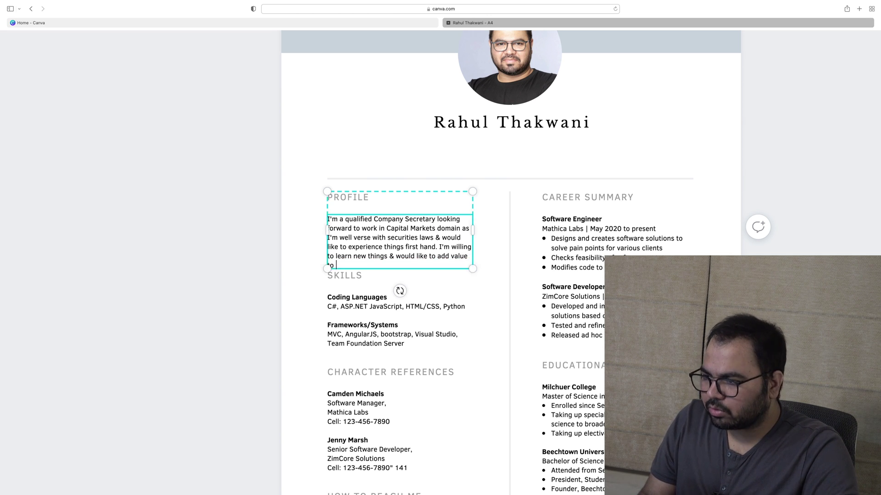
{"action": "type", "text": " organization"}
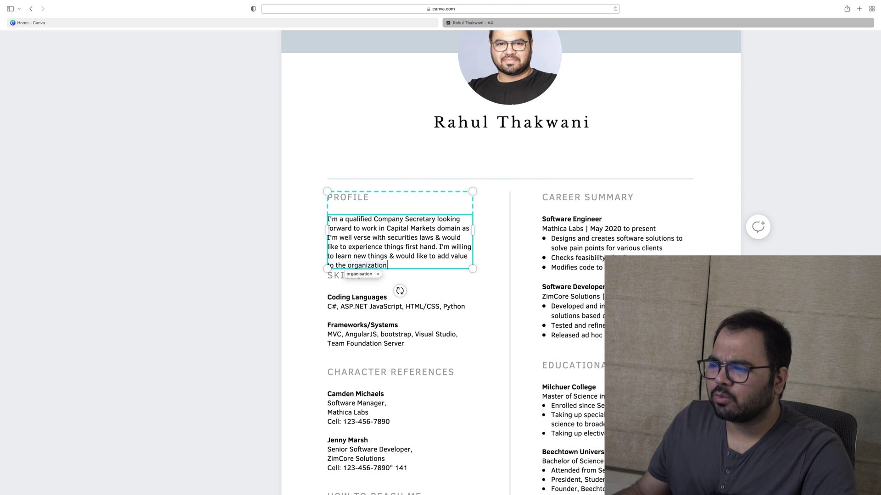
{"action": "left_click", "coordinate": [359, 274]}
{"action": "type", "text": "."}
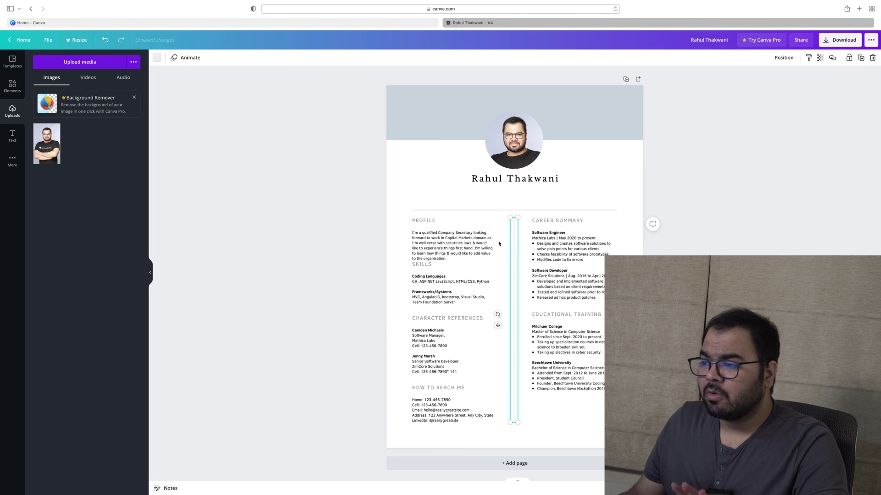
{"action": "left_click", "coordinate": [517, 244]}
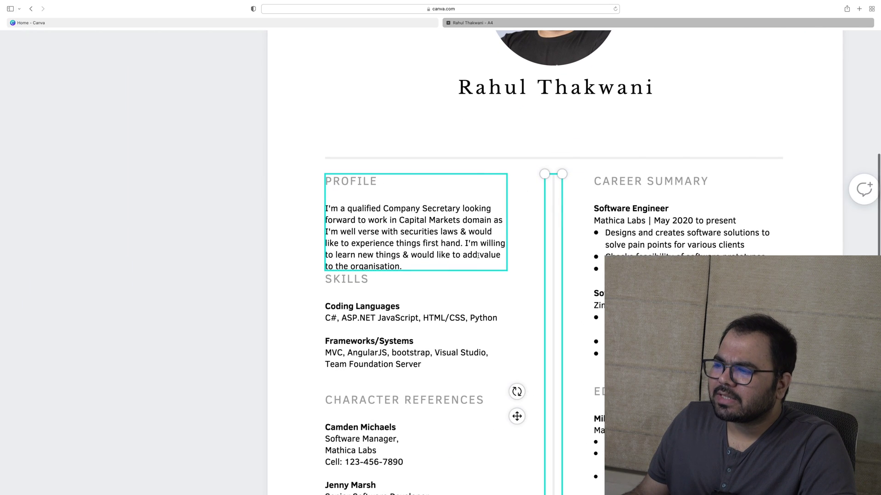
{"action": "left_click", "coordinate": [464, 259]}
{"action": "left_click_drag", "start_coordinate": [420, 261], "coordinate": [463, 242]}
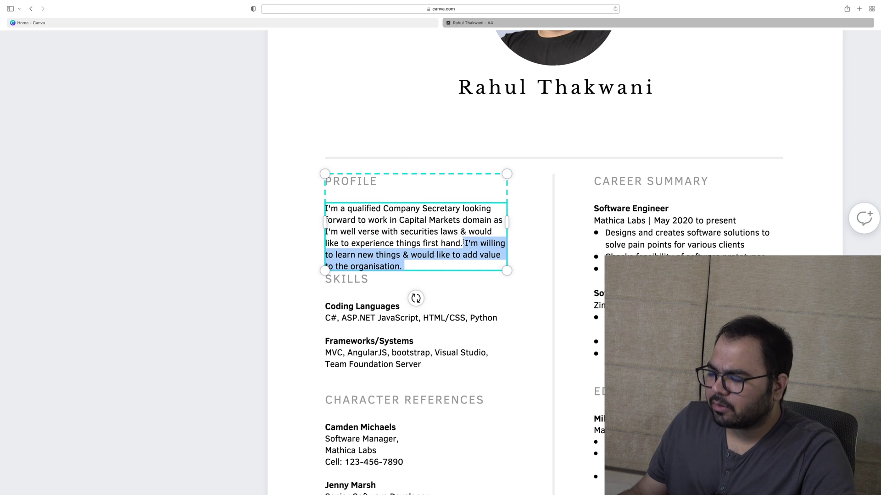
Delete the selected 'willing to learn… organisation.' sentences so the Profile ends at 'first hand.'
{"action": "key", "text": "BackSpace"}
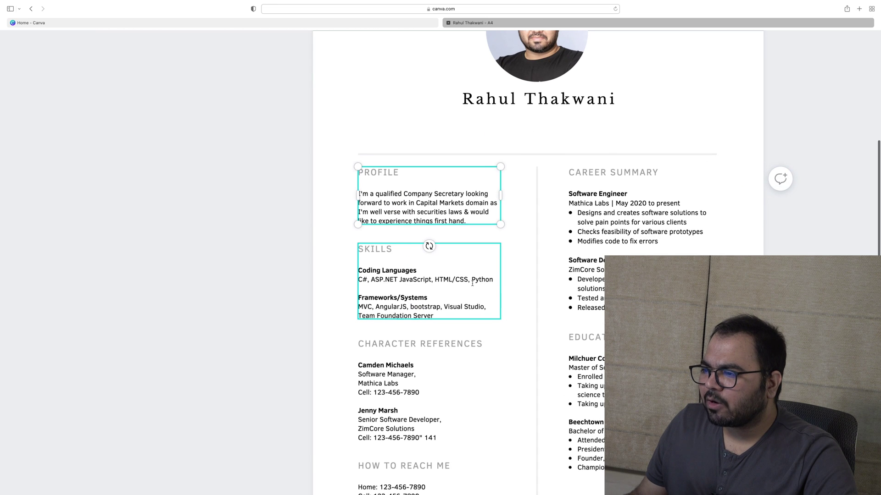
Select and delete the Skills section's coding-language body text beneath the heading
{"action": "double_click", "coordinate": [485, 284]}
{"action": "left_click", "coordinate": [486, 283]}
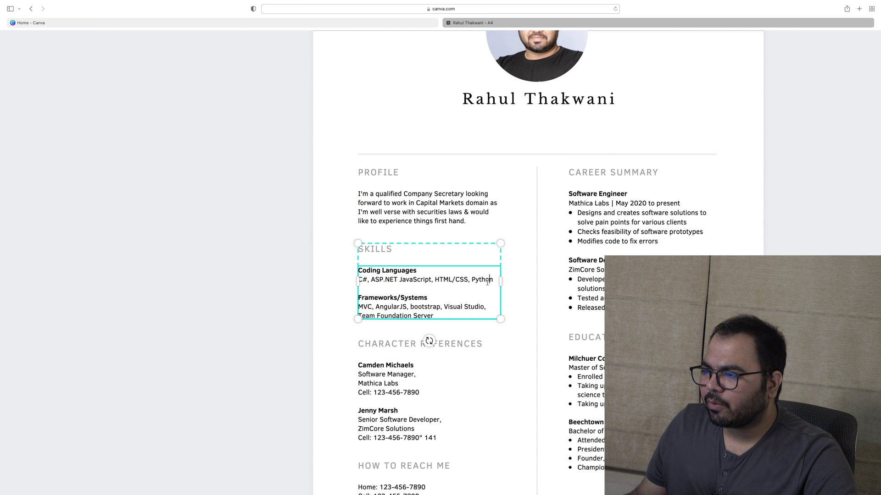
{"action": "left_click_drag", "start_coordinate": [496, 281], "coordinate": [361, 279]}
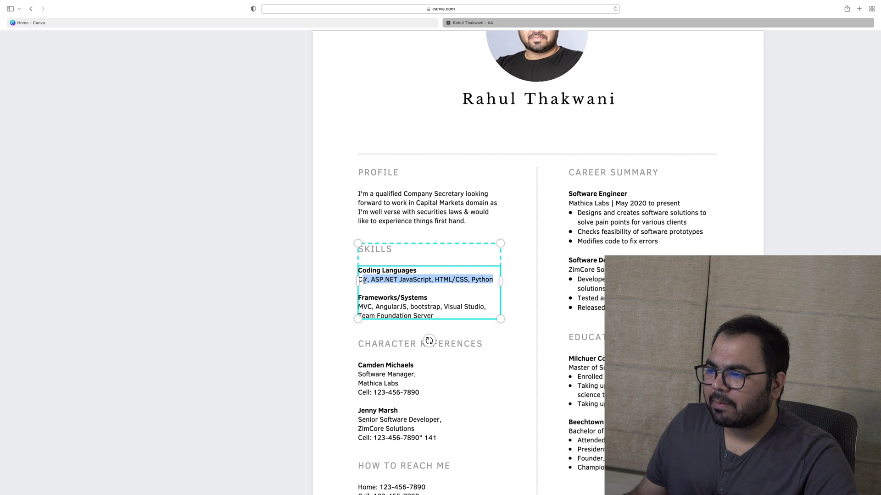
{"action": "mouse_move", "coordinate": [361, 277]}
{"action": "left_mouse_down"}
{"action": "mouse_move", "coordinate": [359, 294]}
{"action": "mouse_move", "coordinate": [357, 271]}
{"action": "left_mouse_up"}
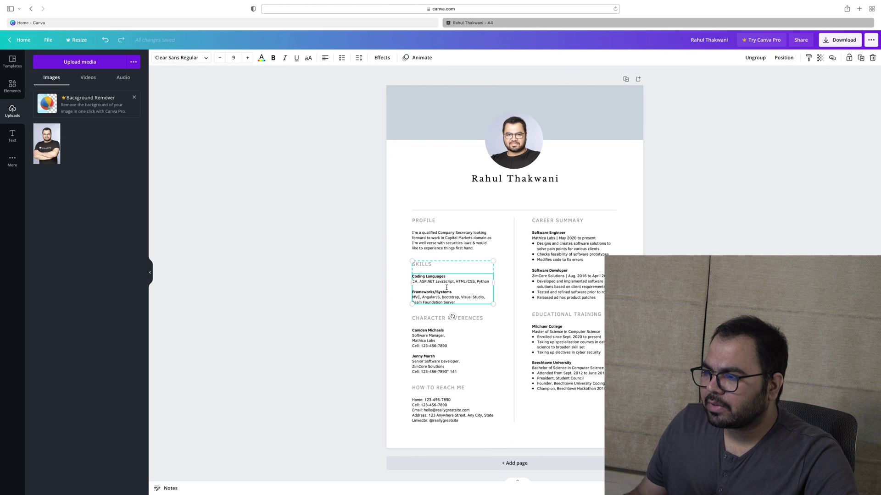
{"action": "left_click", "coordinate": [466, 292]}
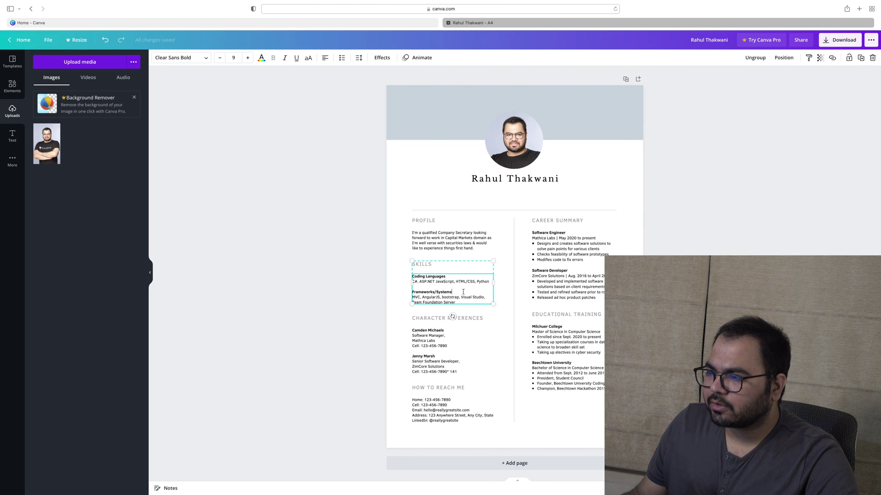
{"action": "left_click_drag", "start_coordinate": [464, 292], "coordinate": [402, 273]}
{"action": "key", "text": "super+a"}
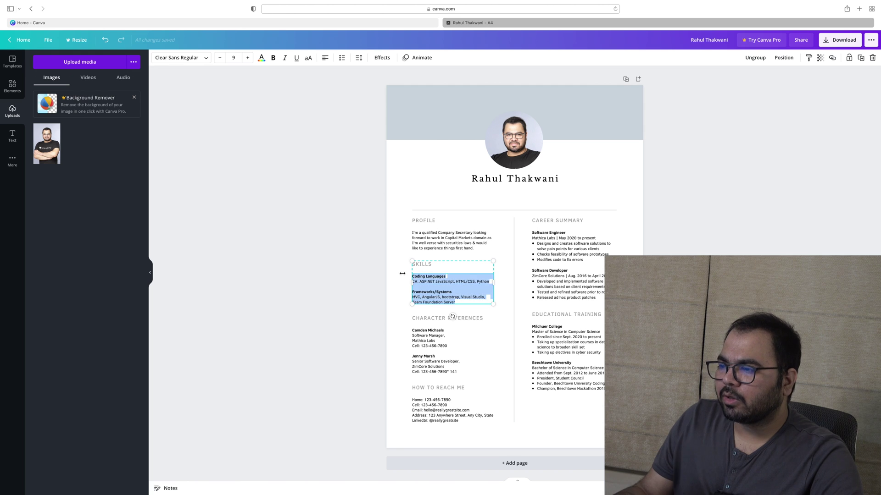
{"action": "key", "text": "BackSpace"}
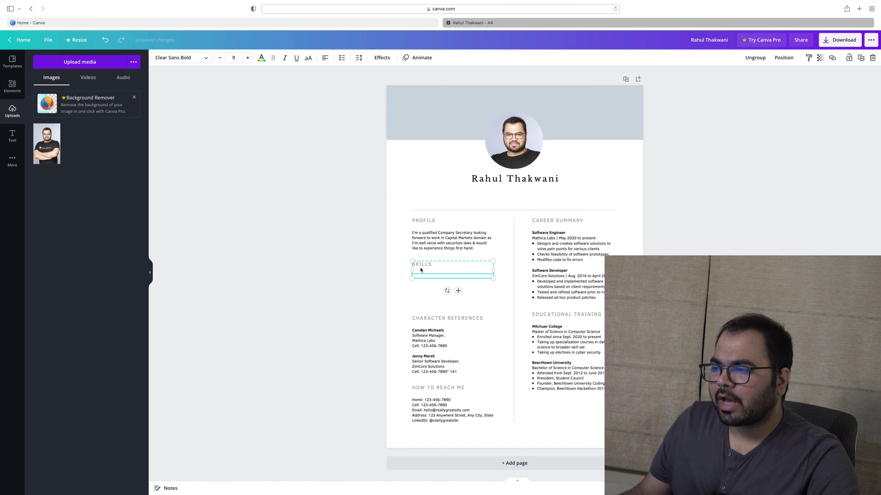
{"action": "key", "text": "BackSpace"}
Restore the original section text and rename the SKILLS heading to EDUCATION
{"action": "key", "text": "super+a"}
{"action": "type", "text": "EDIC"}
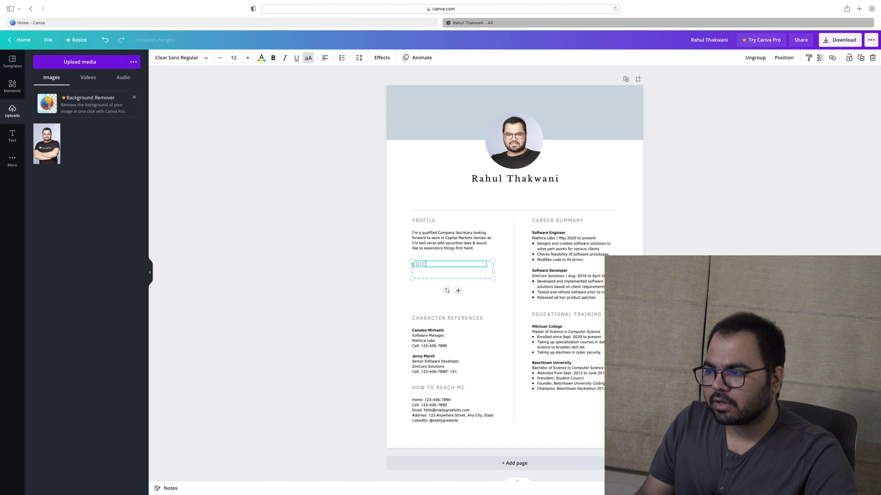
{"action": "key", "text": "BackSpace"}
{"action": "type", "text": "UCATO"}
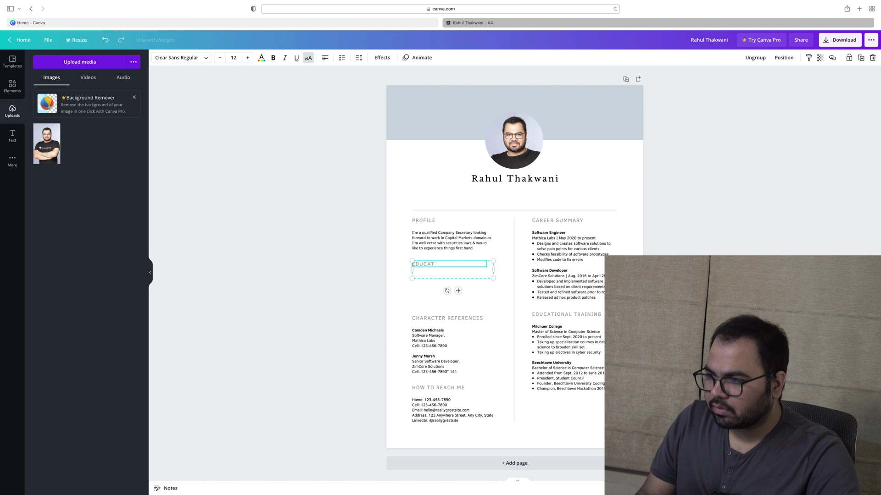
{"action": "key", "text": "super+z"}
{"action": "key", "text": "super+z"}
{"action": "key", "text": "super+z"}
{"action": "key", "text": "super+z"}
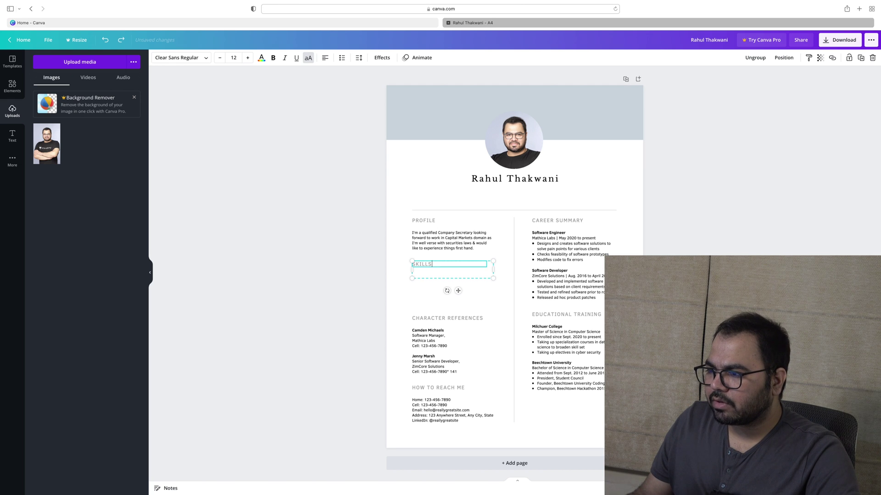
{"action": "double_click", "coordinate": [425, 264]}
{"action": "type", "text": "ED"}
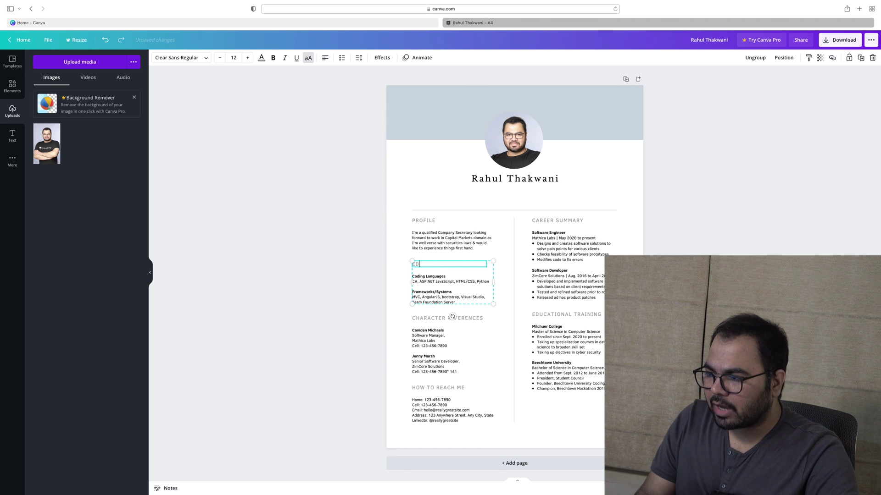
{"action": "type", "text": "UCATION"}
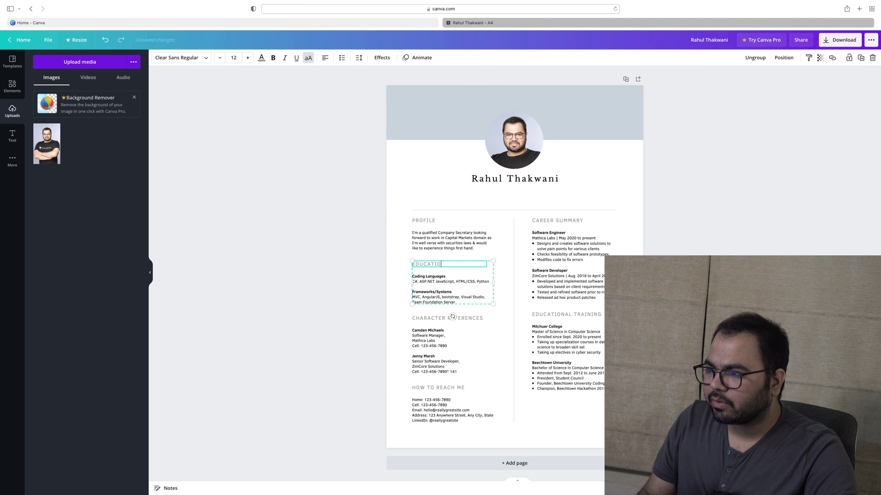
{"action": "key", "text": "Escape"}
{"action": "key", "text": "Escape"}
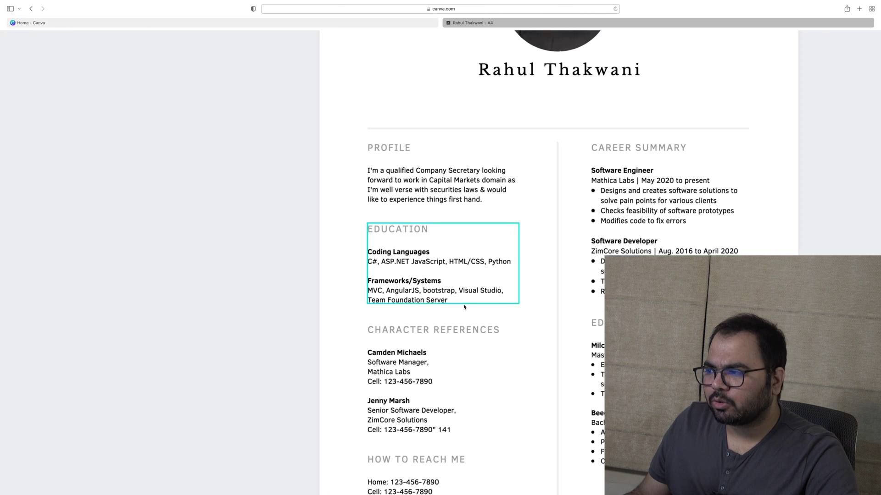
Change Coding Languages to ICSI, its languages line to CS, and Frameworks/Systems to 'IICA, Delhi'
{"action": "scroll", "coordinate": [504, 331], "scroll_direction": "down", "scroll_amount": 2}
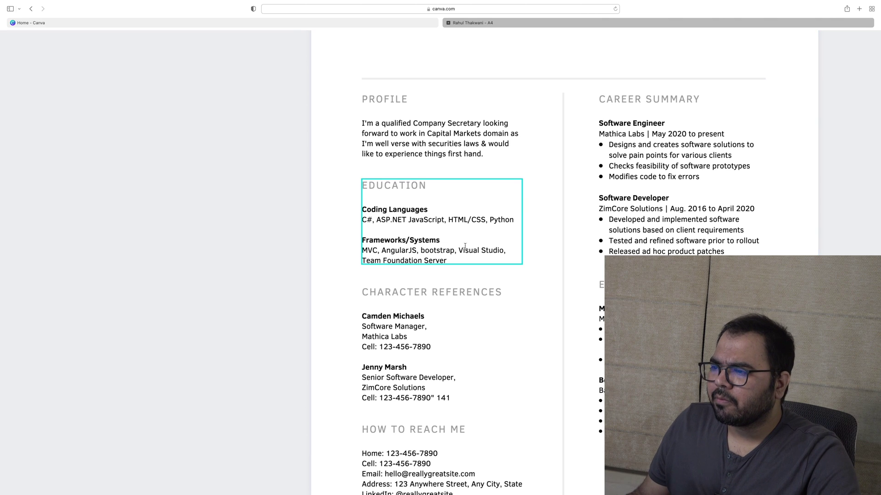
{"action": "double_click", "coordinate": [394, 210]}
{"action": "left_click", "coordinate": [435, 211]}
{"action": "key", "text": "shift+Left"}
{"action": "key", "text": "shift+Left"}
{"action": "key", "text": "shift+Left"}
{"action": "key", "text": "shift+Left"}
{"action": "key", "text": "shift+Left"}
{"action": "key", "text": "shift+Left"}
{"action": "key", "text": "shift+Left"}
{"action": "key", "text": "shift+Left"}
{"action": "key", "text": "shift+Left"}
{"action": "key", "text": "shift+Left"}
{"action": "key", "text": "shift+Left"}
{"action": "key", "text": "shift+Left"}
{"action": "key", "text": "shift+Left"}
{"action": "key", "text": "shift+Left"}
{"action": "key", "text": "shift+Left"}
{"action": "key", "text": "shift+Left"}
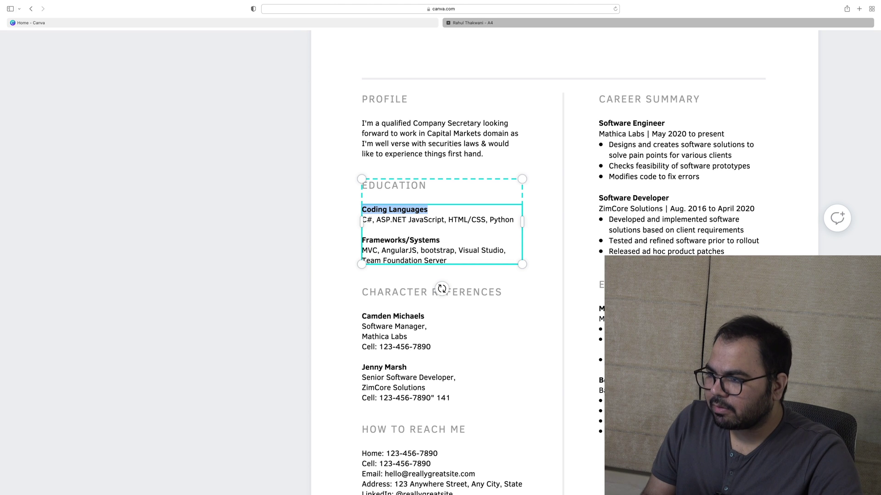
{"action": "type", "text": "ICSI"}
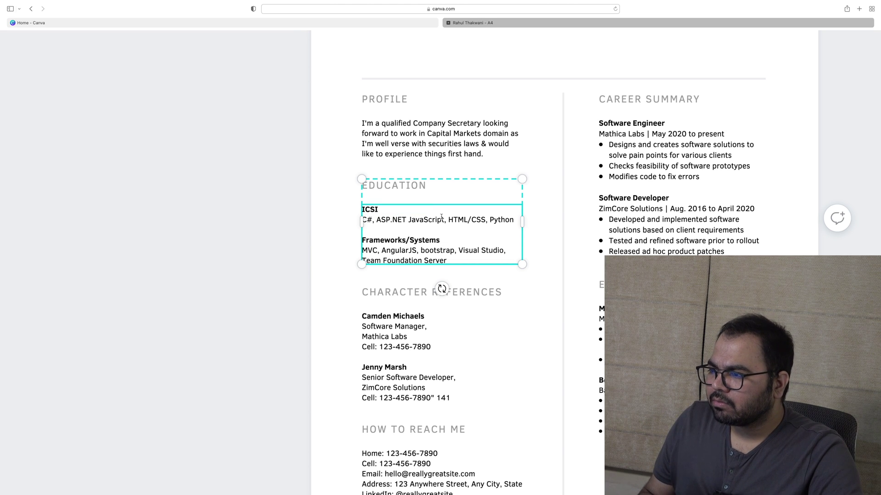
{"action": "key", "text": "alt+Right"}
{"action": "key", "text": "alt+Right"}
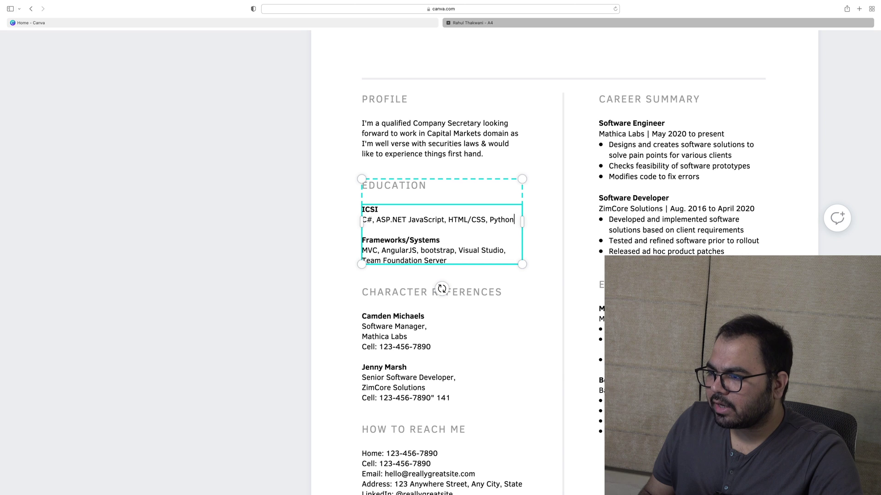
{"action": "key", "text": "shift+alt+Left"}
{"action": "key", "text": "shift+alt+Left"}
{"action": "key", "text": "shift+alt+Left"}
{"action": "key", "text": "shift+alt+Left"}
{"action": "key", "text": "shift+alt+Left"}
{"action": "key", "text": "shift+alt+Left"}
{"action": "key", "text": "shift+alt+Left"}
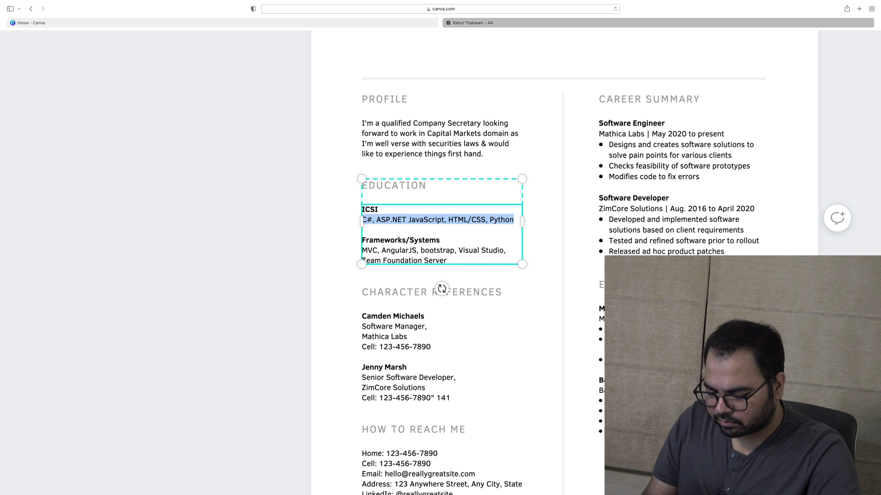
{"action": "type", "text": "CS"}
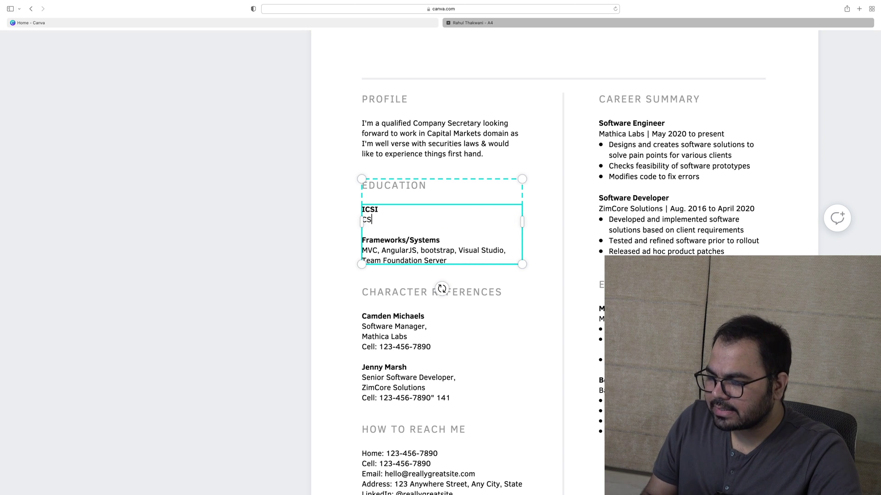
{"action": "key", "text": "Down"}
{"action": "key", "text": "Down"}
{"action": "key", "text": "End"}
{"action": "key", "text": "shift+alt+Left"}
{"action": "key", "text": "shift+alt+Left"}
{"action": "key", "text": "shift+alt+Left"}
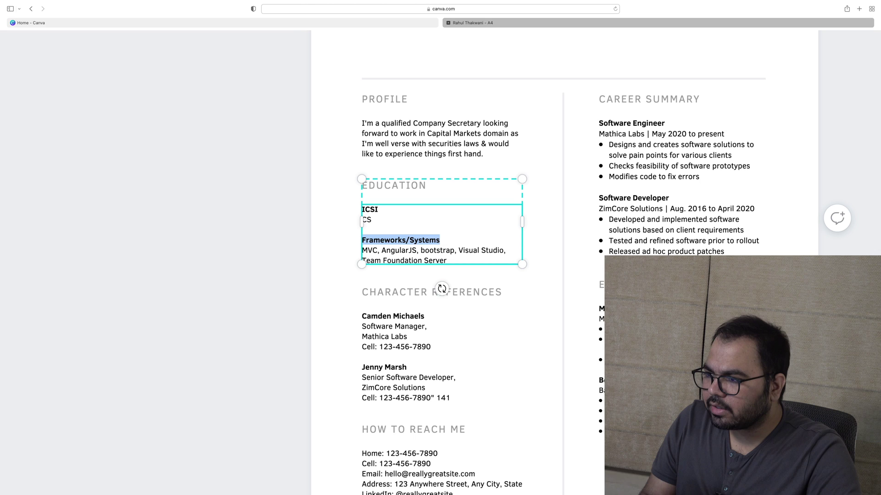
{"action": "type", "text": "IICA"}
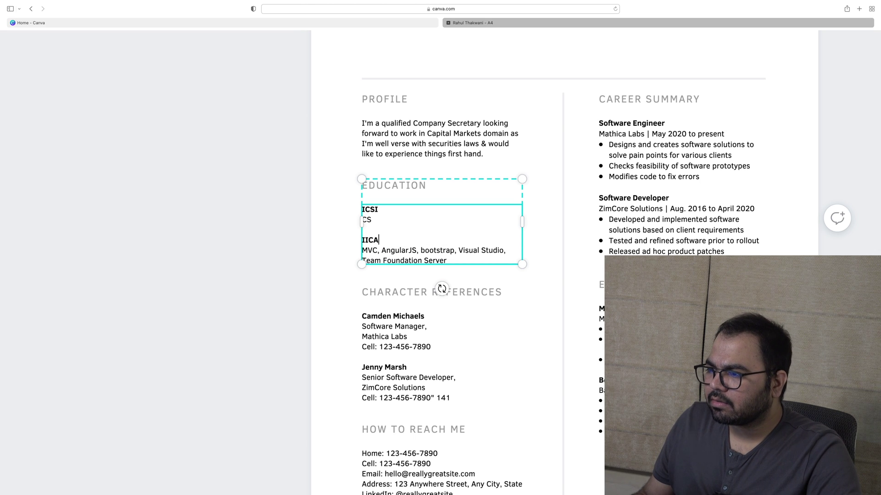
{"action": "type", "text": ", "}
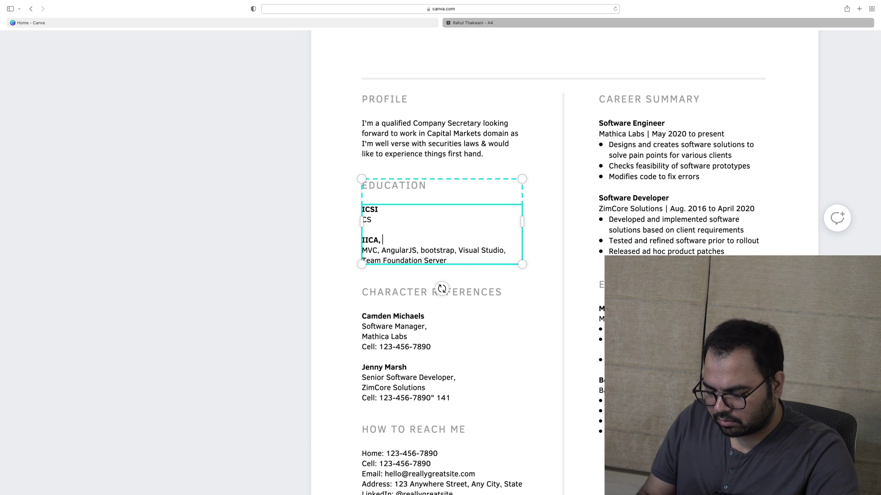
{"action": "type", "text": "Delhi"}
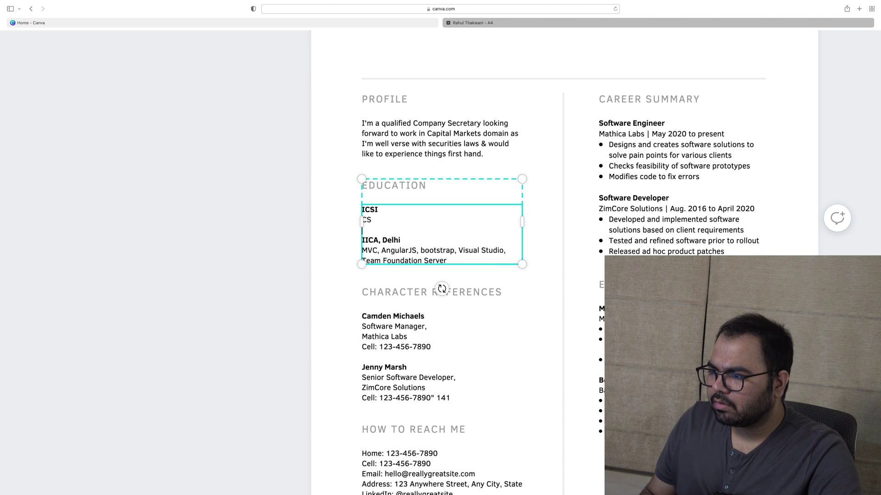
Replace the frameworks lines under IICA, Delhi with 'Professional Course in Competition Law & Regulation GradeA (80% or more)'
{"action": "left_click_drag", "start_coordinate": [458, 261], "coordinate": [364, 249]}
{"action": "type", "text": "P"}
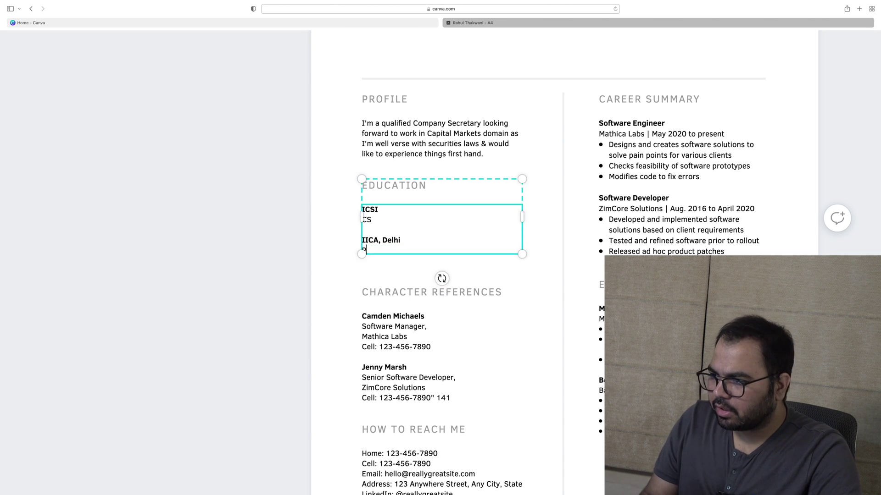
{"action": "type", "text": "rofession"}
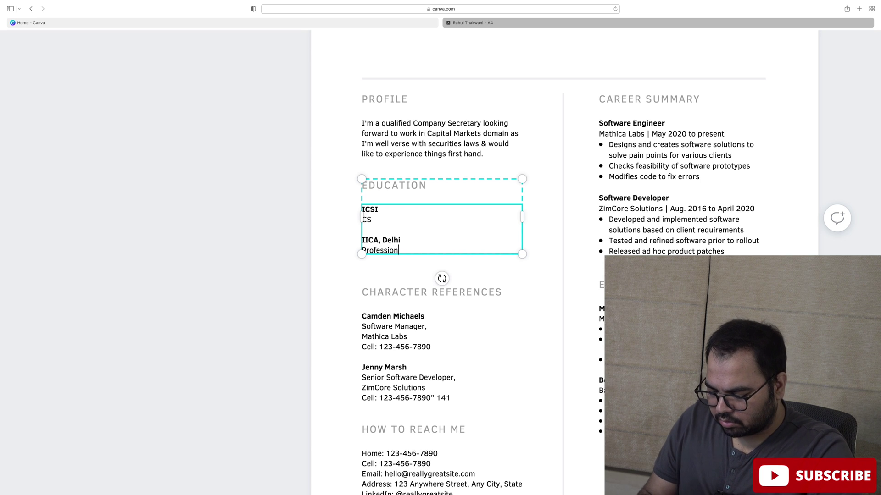
{"action": "type", "text": "al Cource in"}
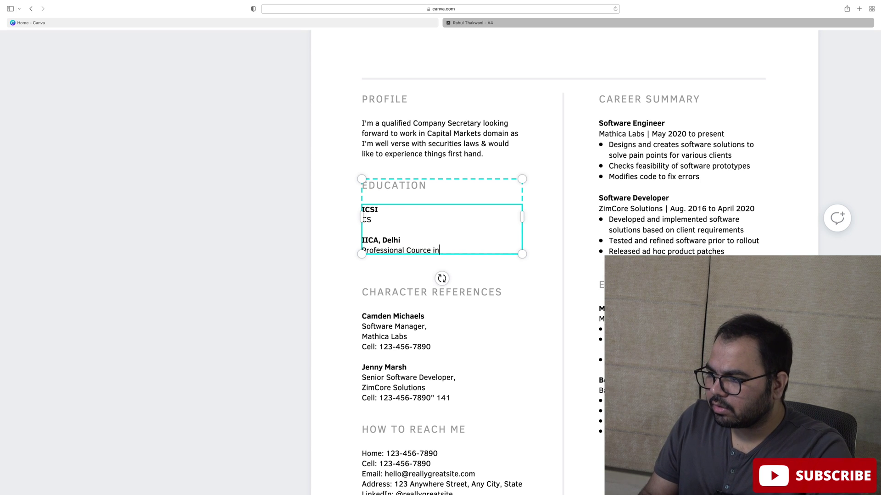
{"action": "key", "text": "BackSpace"}
{"action": "key", "text": "BackSpace"}
{"action": "key", "text": "BackSpace"}
{"action": "key", "text": "BackSpace"}
{"action": "key", "text": "BackSpace"}
{"action": "type", "text": "se in Co"}
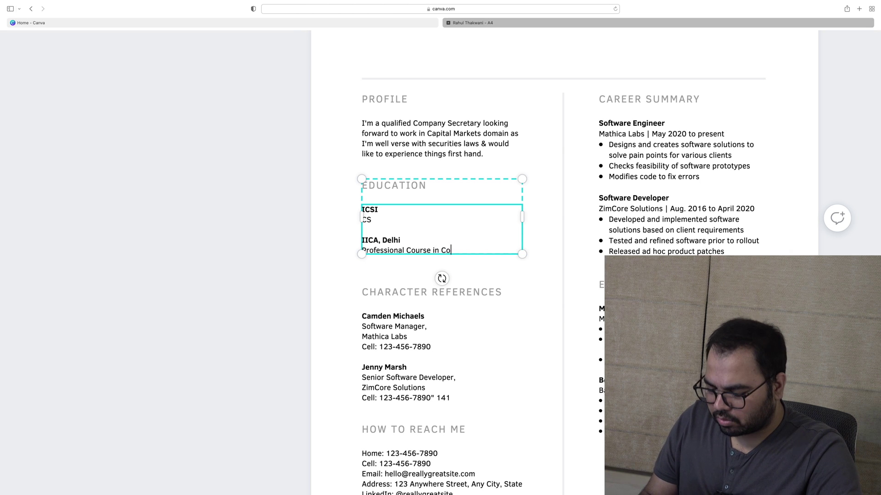
{"action": "type", "text": "ompet"}
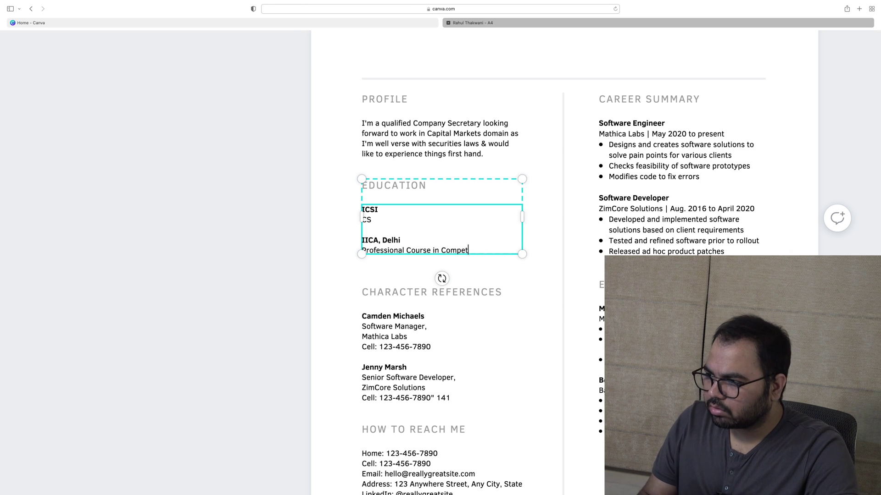
{"action": "type", "text": "ition Law "}
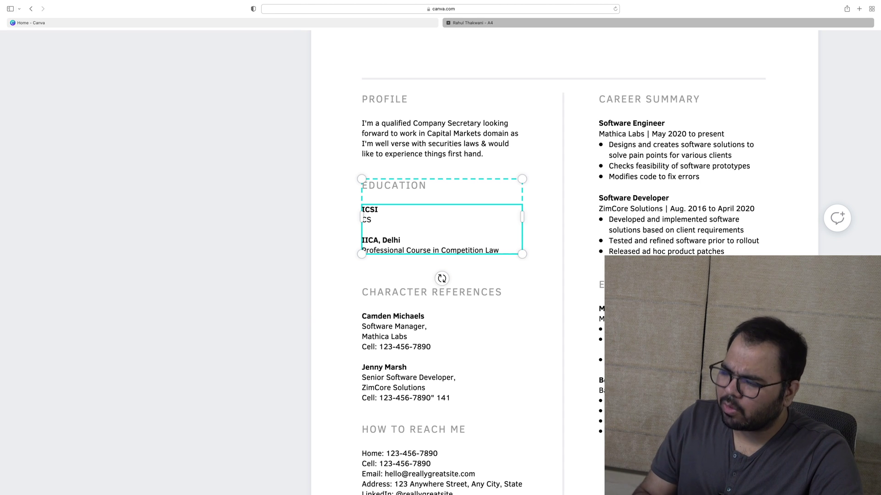
{"action": "type", "text": "& "}
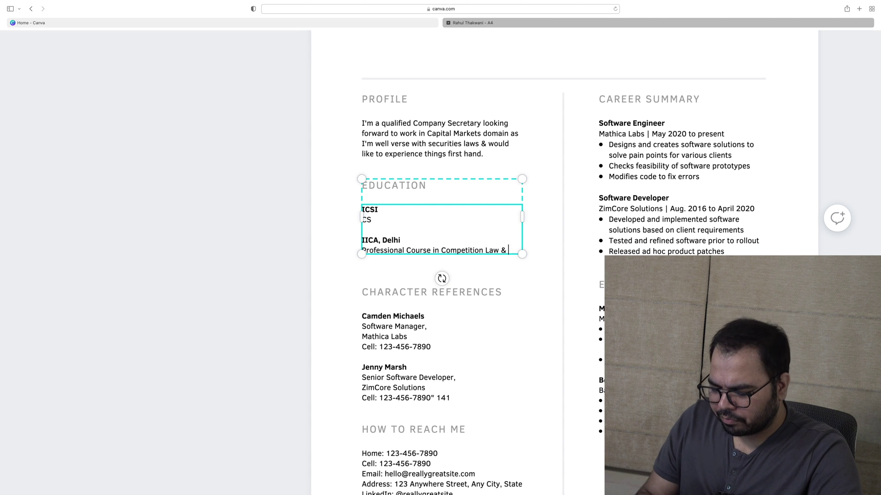
{"action": "type", "text": "Regu"}
{"action": "type", "text": "lation"}
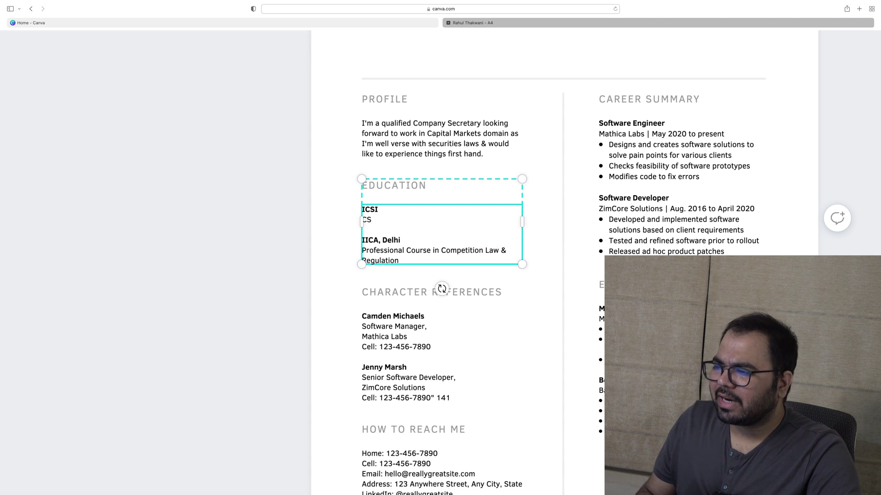
{"action": "left_click", "coordinate": [407, 250]}
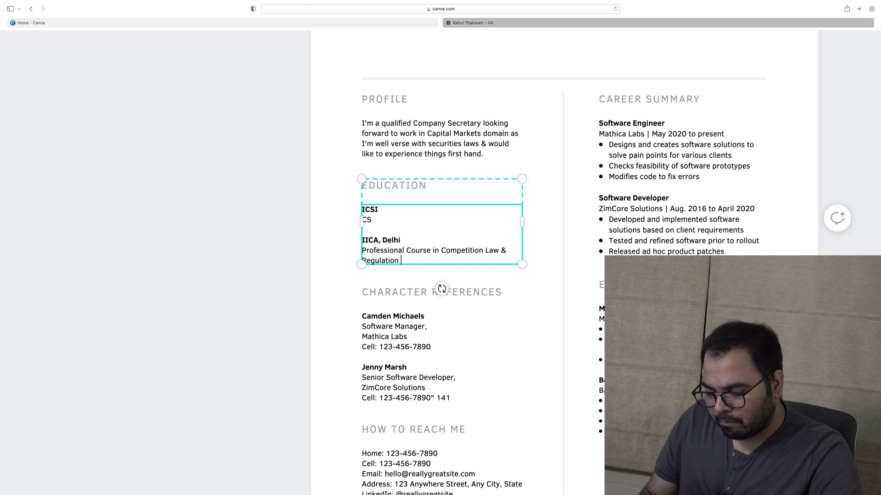
{"action": "type", "text": "Grade !"}
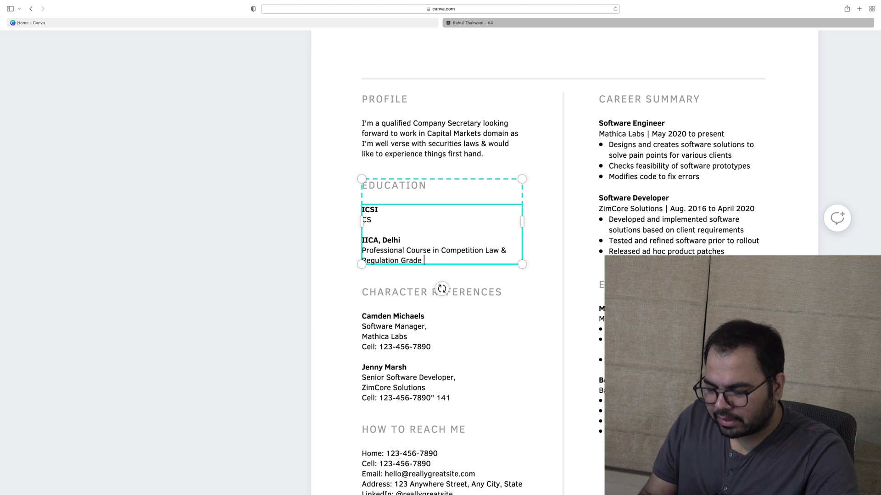
{"action": "key", "text": "BackSpace"}
{"action": "key", "text": "BackSpace"}
{"action": "type", "text": "A ()"}
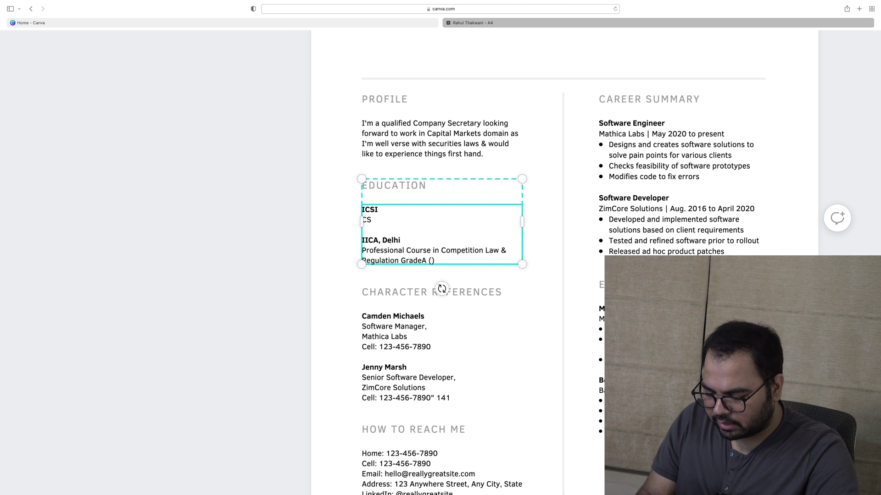
{"action": "type", "text": "80% or "}
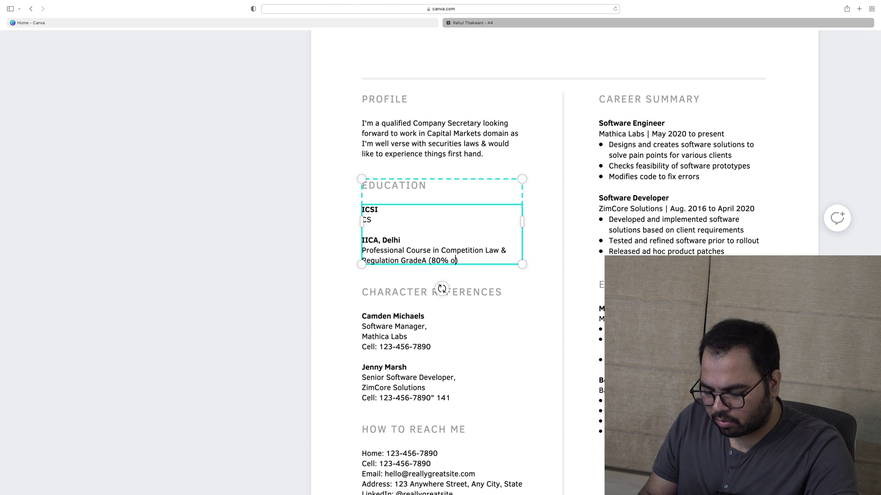
{"action": "type", "text": "more"}
Replace 'CS' under ICSI in the Education text with 'Company Secretary'
{"action": "left_click", "coordinate": [210, 252]}
{"action": "left_click", "coordinate": [383, 220]}
{"action": "left_click", "coordinate": [383, 220]}
{"action": "key", "text": "BackSpace"}
{"action": "key", "text": "BackSpace"}
{"action": "type", "text": "Company "}
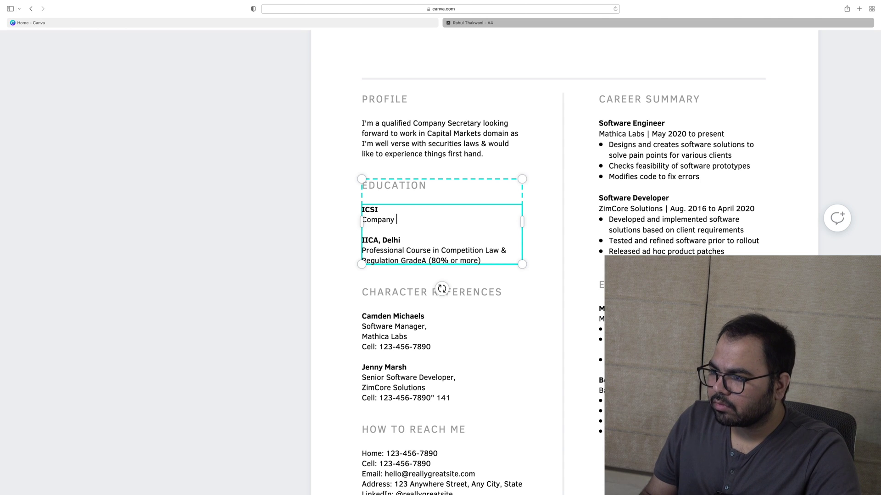
{"action": "type", "text": "Sec"}
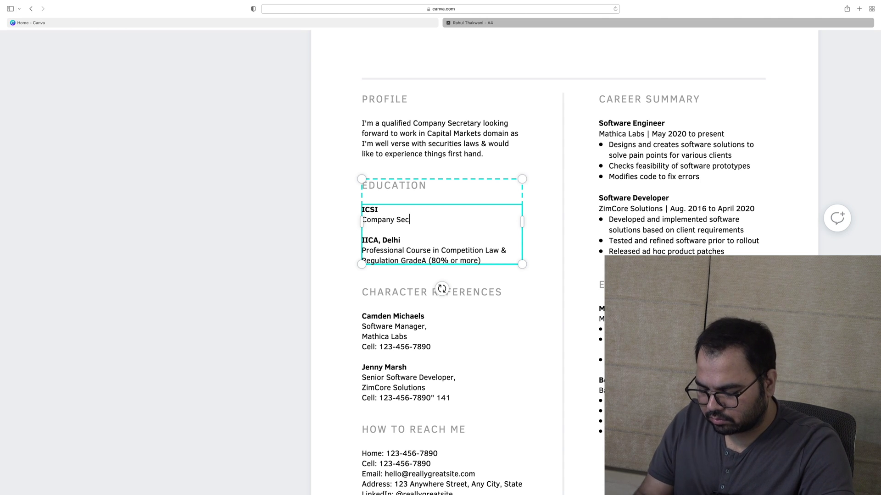
{"action": "type", "text": "retary"}
{"action": "left_click", "coordinate": [197, 248]}
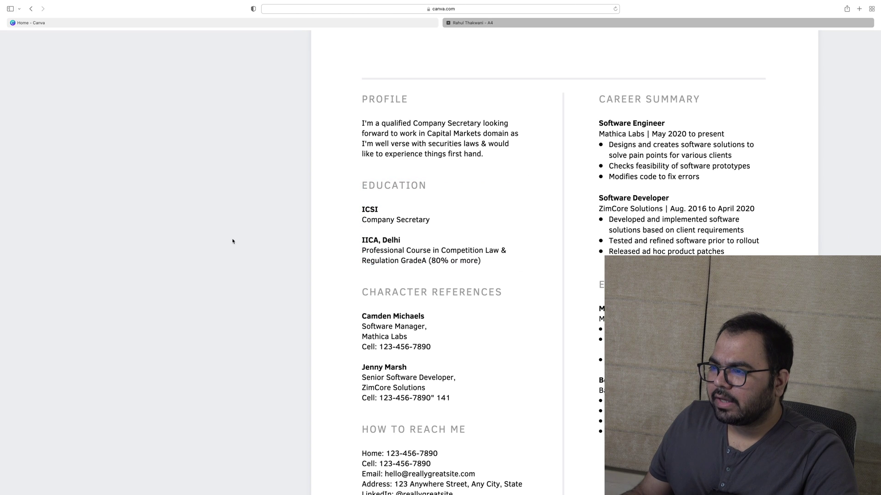
Revisit the IICA, Delhi entry, then select the Career Summary section
{"action": "left_click", "coordinate": [439, 225]}
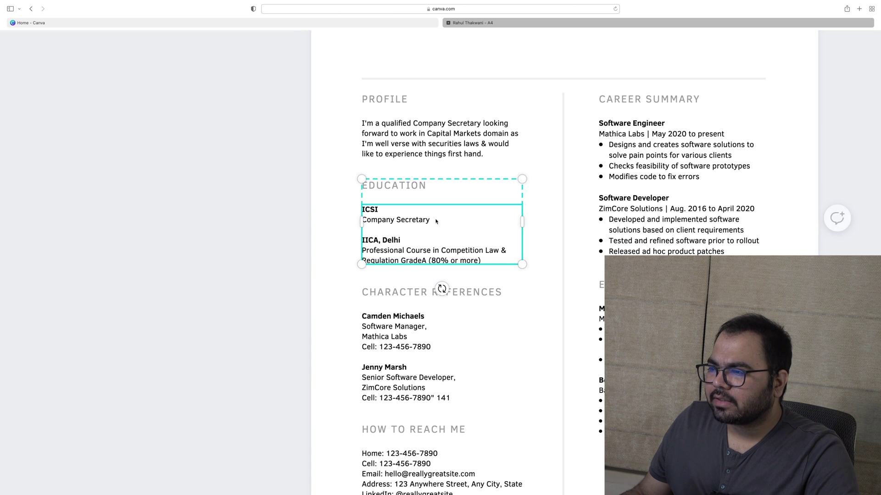
{"action": "key", "text": "alt+Left"}
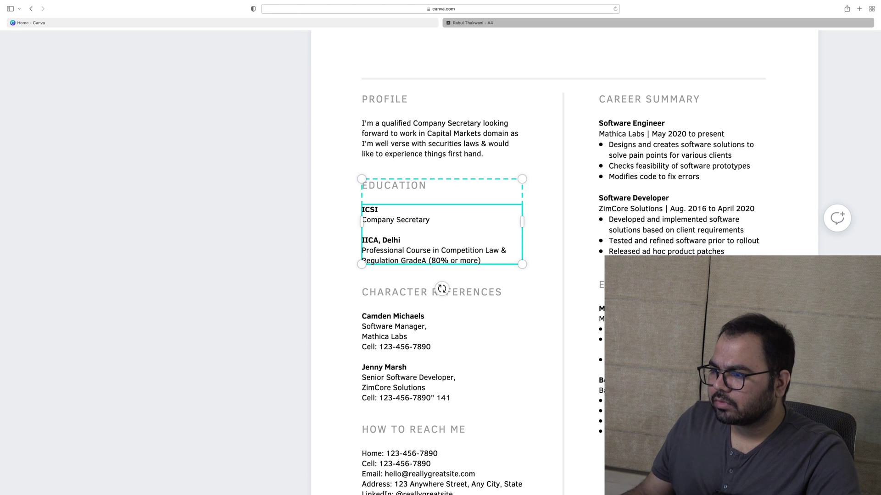
{"action": "left_click", "coordinate": [406, 239]}
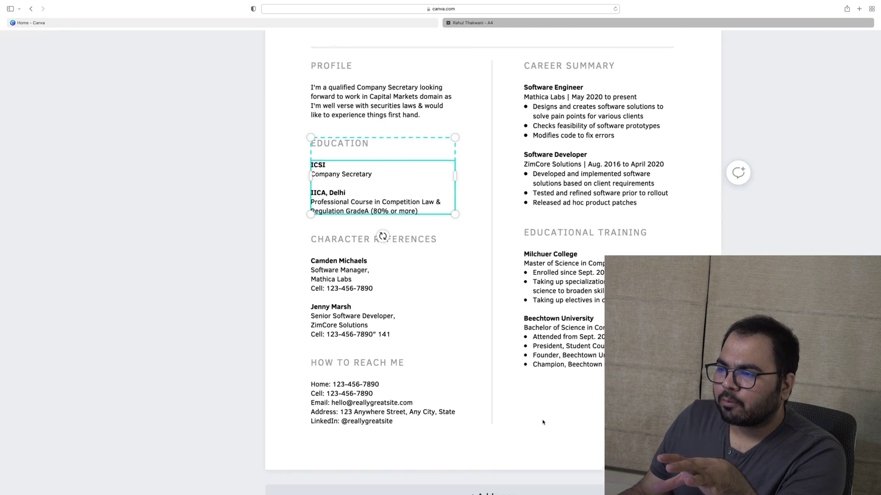
{"action": "scroll", "coordinate": [492, 354], "scroll_direction": "up", "scroll_amount": 5}
{"action": "scroll", "coordinate": [491, 354], "scroll_direction": "down", "scroll_amount": 3}
{"action": "scroll", "coordinate": [492, 353], "scroll_direction": "up", "scroll_amount": 1}
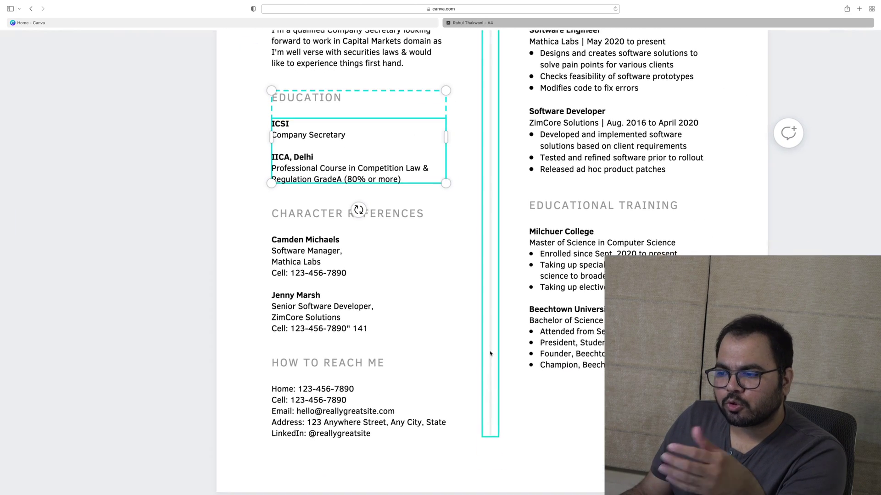
{"action": "scroll", "coordinate": [438, 301], "scroll_direction": "up", "scroll_amount": 5}
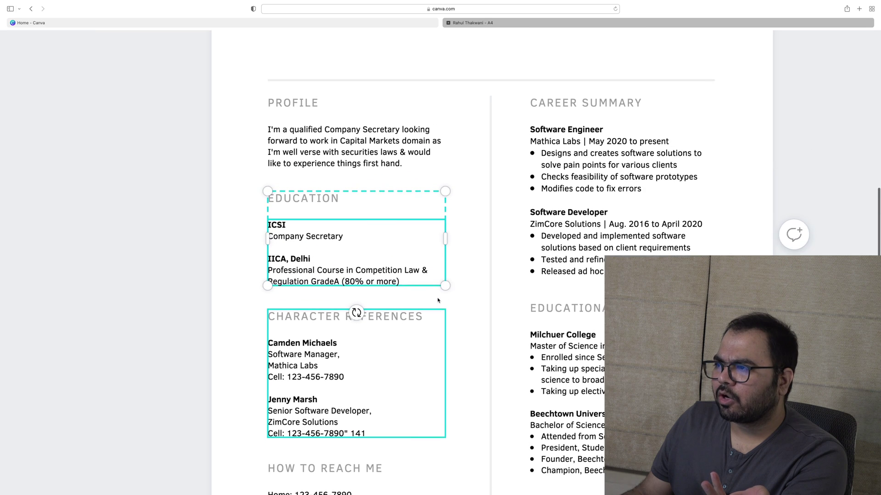
{"action": "scroll", "coordinate": [437, 300], "scroll_direction": "up", "scroll_amount": 2}
{"action": "scroll", "coordinate": [438, 300], "scroll_direction": "down", "scroll_amount": 5}
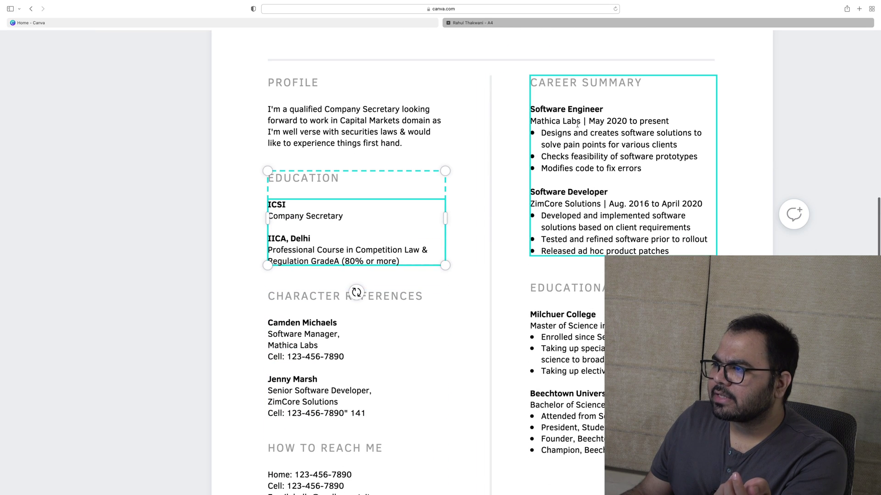
{"action": "left_click", "coordinate": [579, 83]}
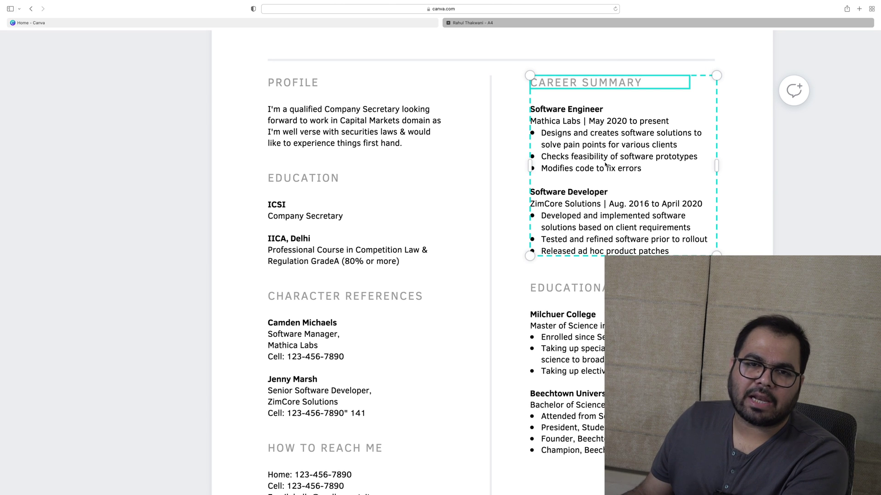
Rename the CAREER SUMMARY heading to 'EXTRA CURRICULAR ACTIVITIES'
{"action": "double_click", "coordinate": [615, 90]}
{"action": "type", "text": "EX"}
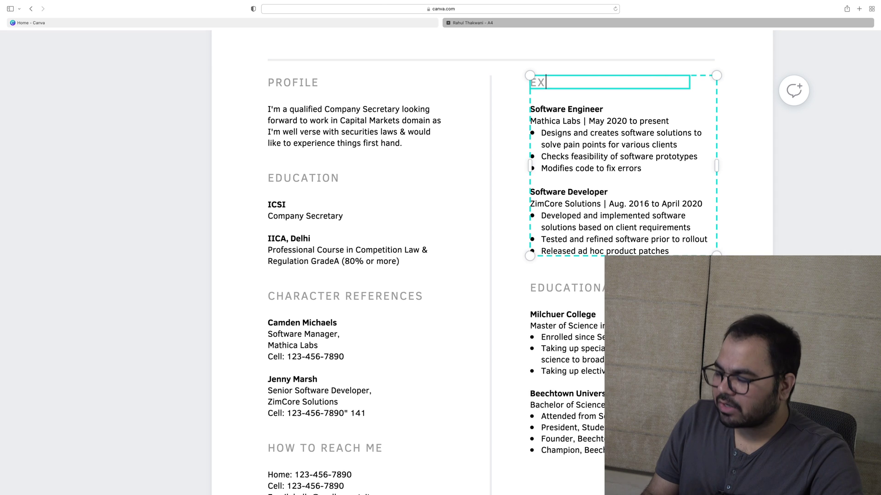
{"action": "type", "text": "TRA"}
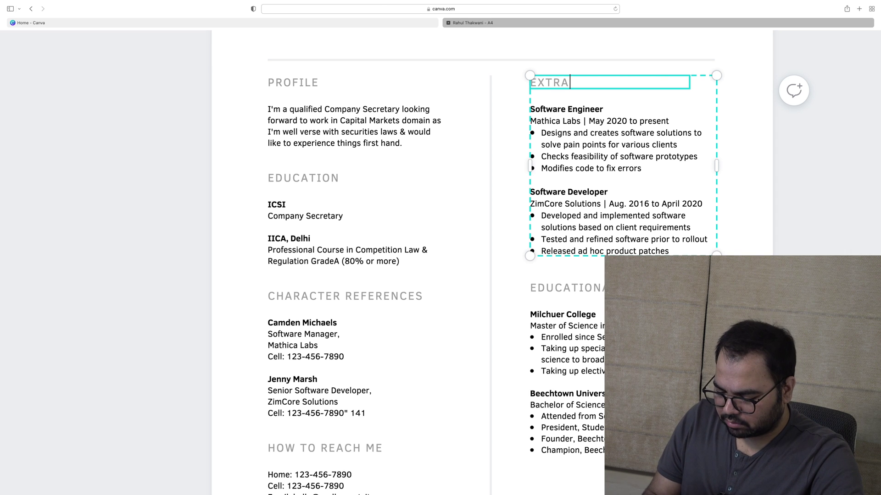
{"action": "type", "text": " CURRIC"}
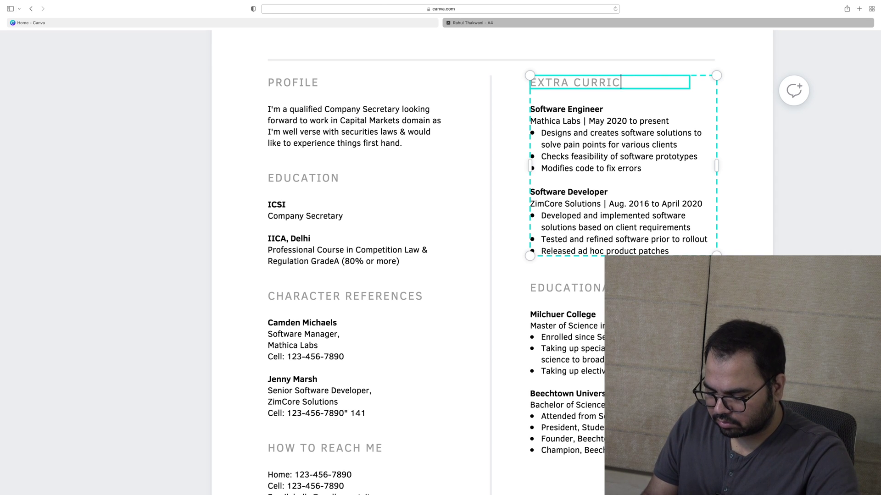
{"action": "type", "text": "ULAR AC"}
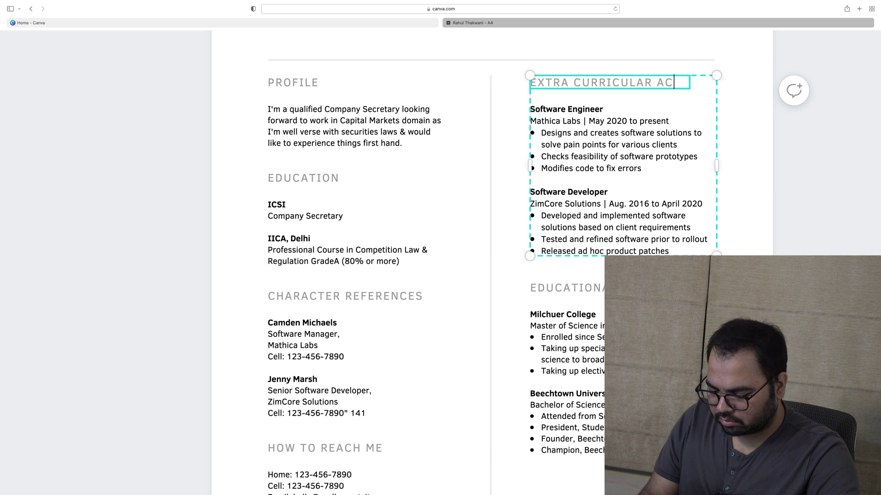
{"action": "type", "text": "TIVITI"}
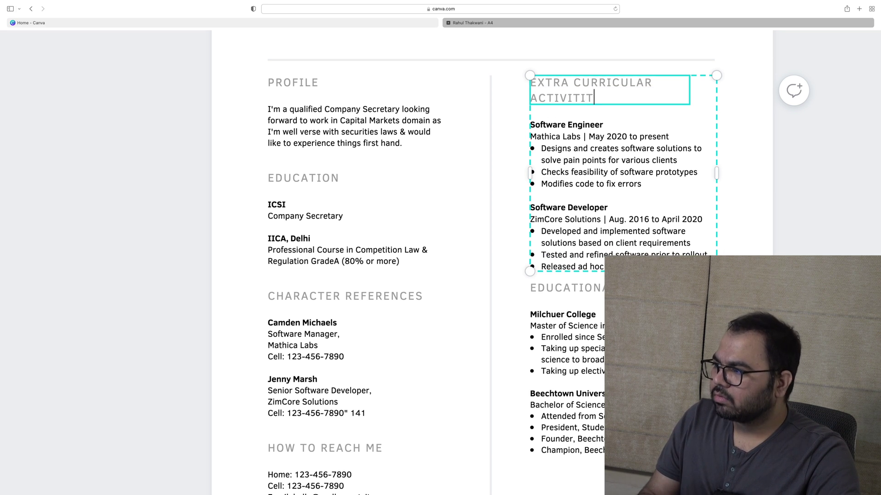
{"action": "type", "text": "ES"}
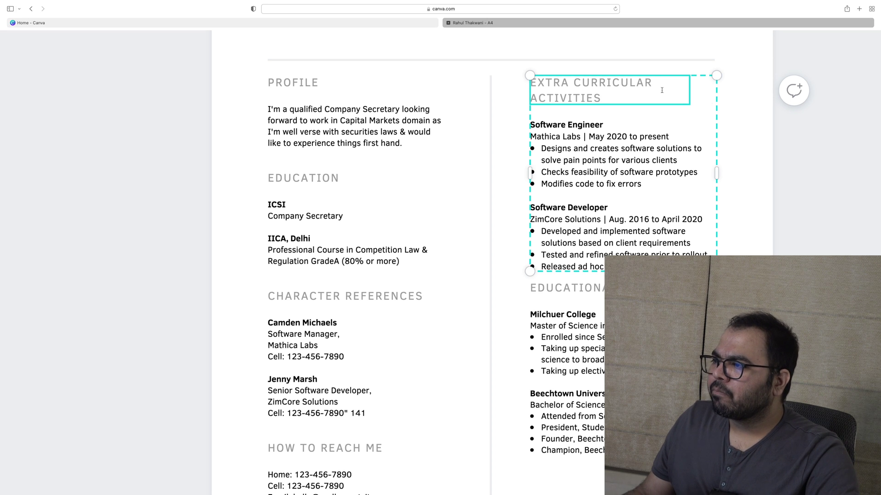
{"action": "key", "text": "Escape"}
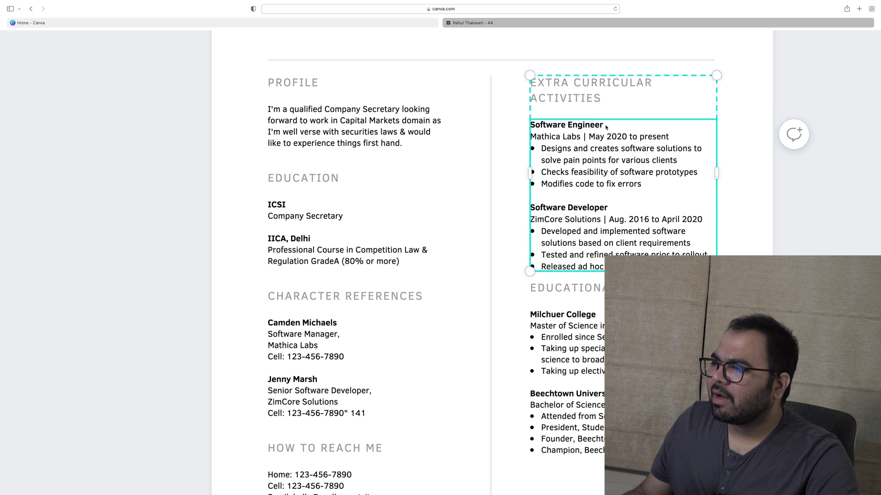
Replace the Software Engineer job title with 'XYZ Foundation'
{"action": "left_click", "coordinate": [606, 126]}
{"action": "left_click", "coordinate": [607, 124]}
{"action": "key", "text": "shift+alt+Left"}
{"action": "key", "text": "shift+alt+Left"}
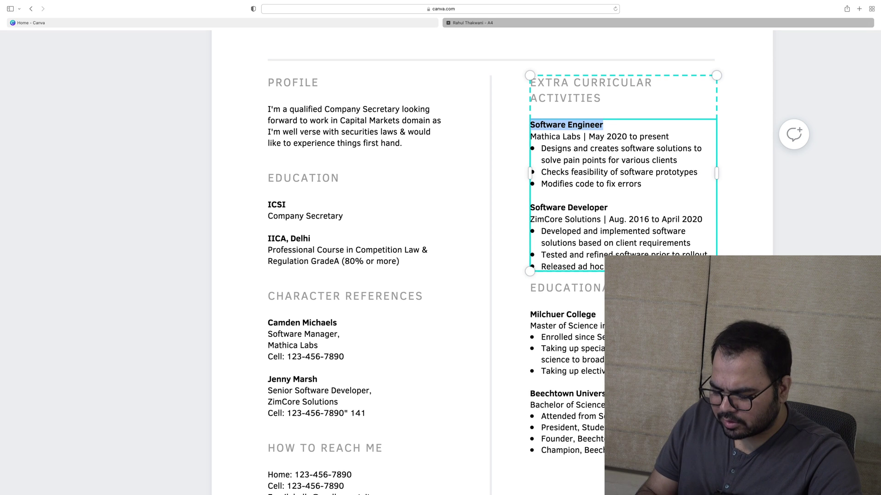
{"action": "key", "text": "BackSpace"}
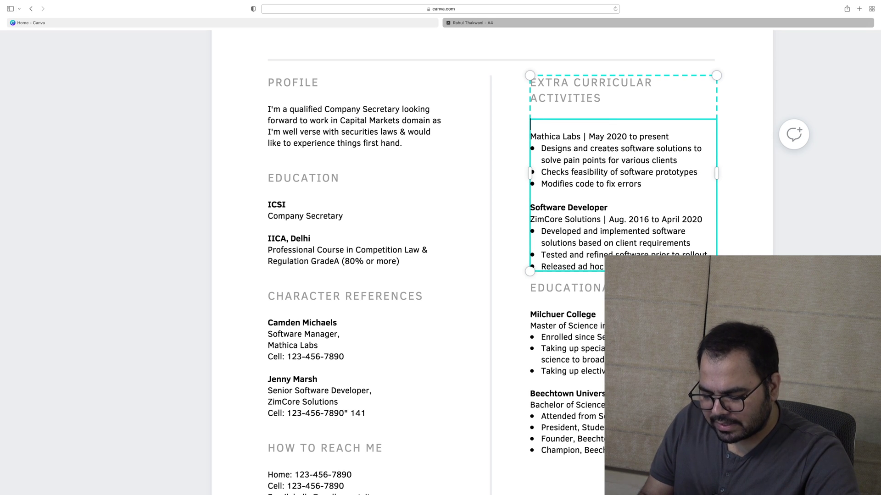
{"action": "type", "text": "XY"}
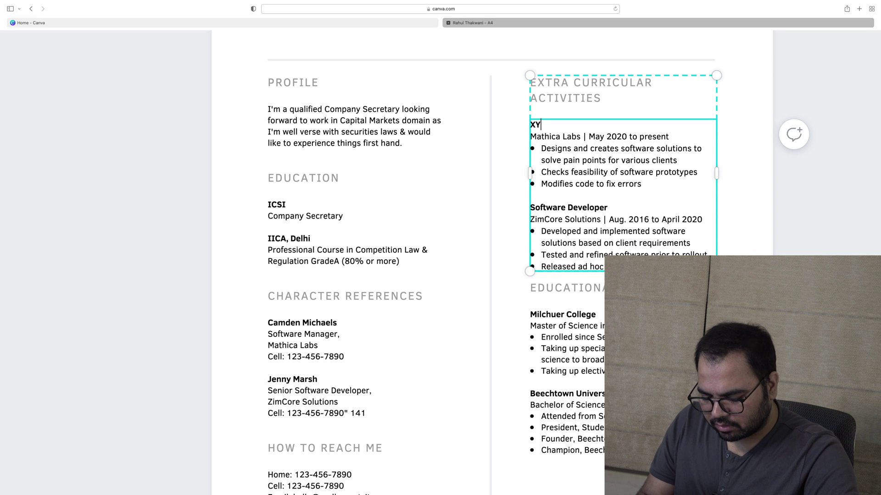
{"action": "type", "text": "Z F"}
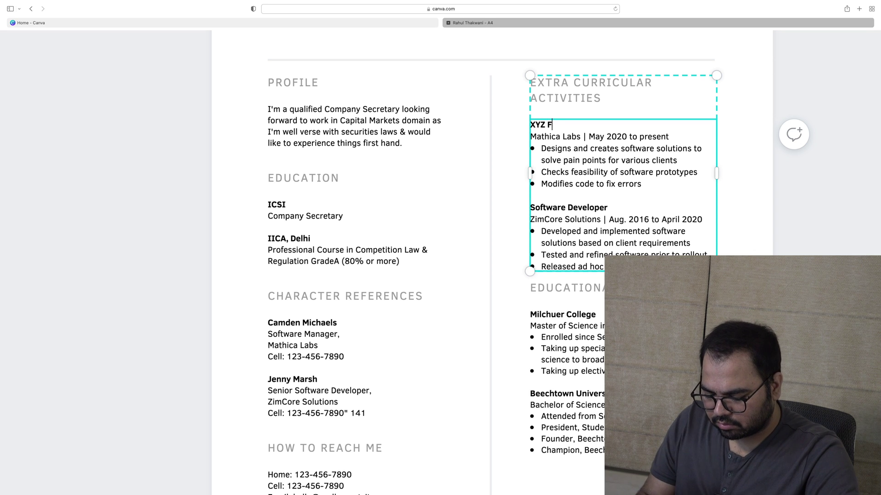
{"action": "type", "text": "oundation"}
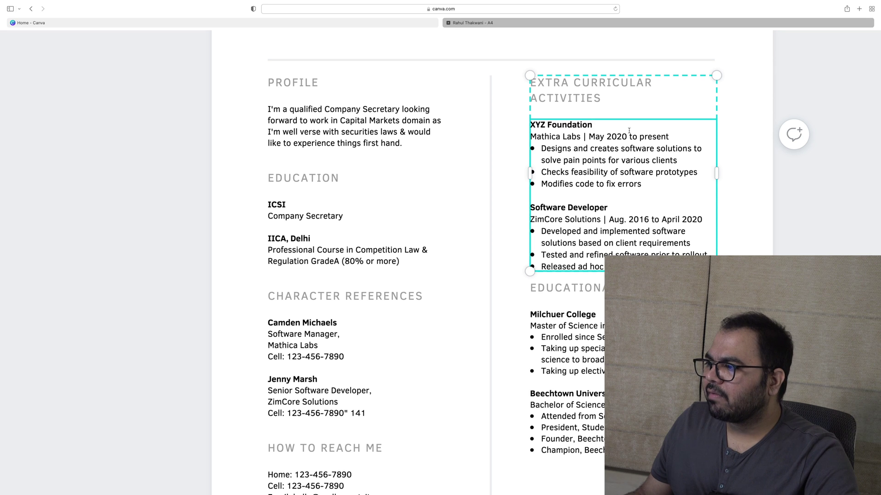
Replace the old job details under XYZ Foundation with 'Fund Raiser' and 'Nagpur chapter' lines
{"action": "left_click_drag", "start_coordinate": [688, 268], "coordinate": [532, 137]}
{"action": "key", "text": "BackSpace"}
{"action": "type", "text": "Fund Raiser"}
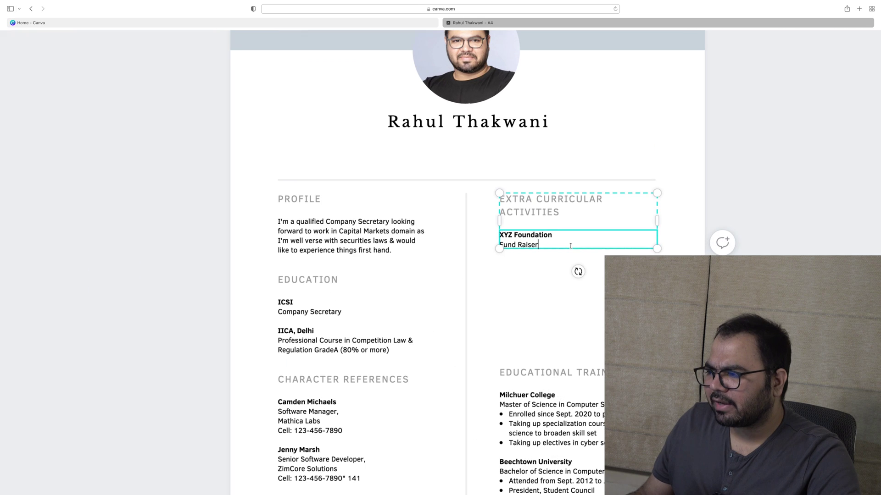
{"action": "key", "text": "Return"}
{"action": "key", "text": "Return"}
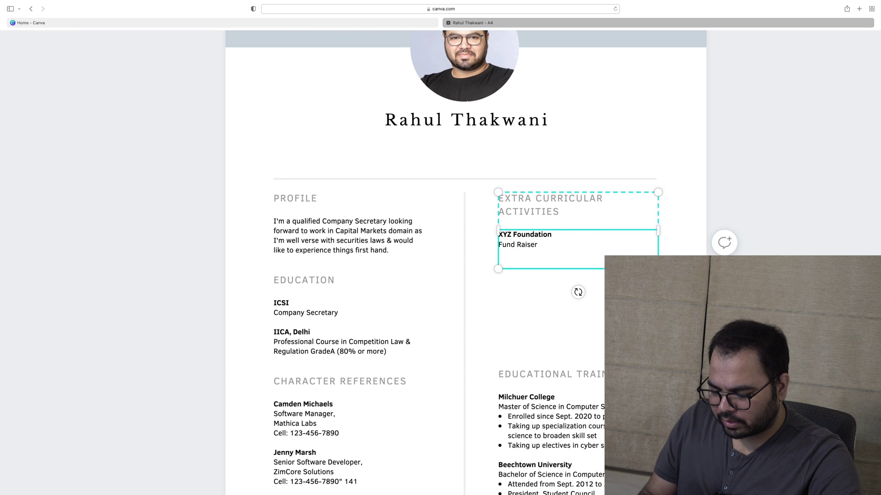
{"action": "type", "text": "Nag"}
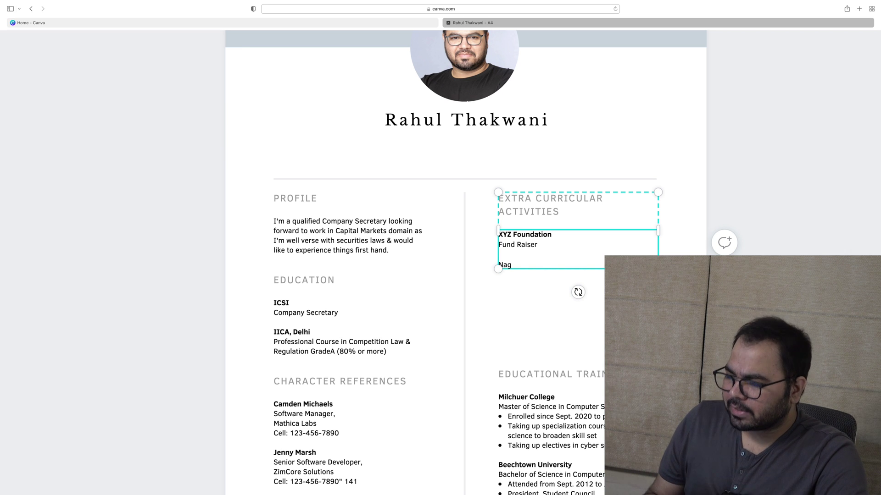
{"action": "type", "text": "pur "}
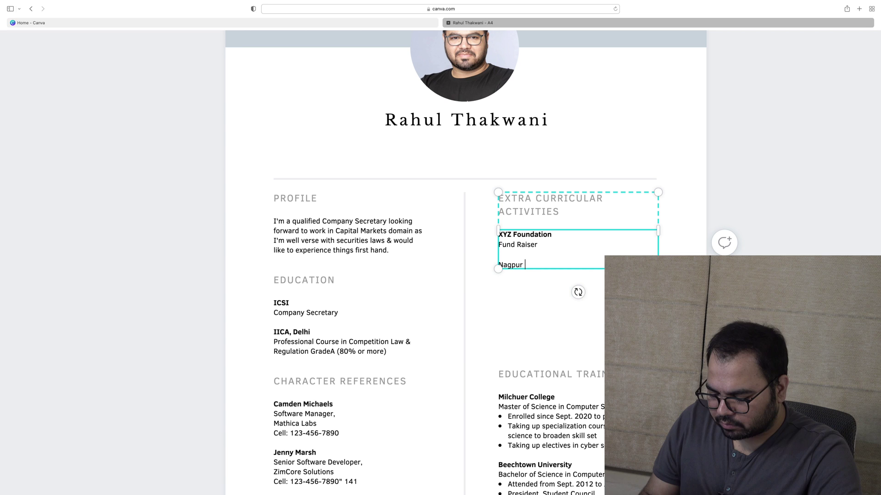
{"action": "type", "text": "chapter"}
{"action": "scroll", "coordinate": [567, 298], "scroll_direction": "down", "scroll_amount": 5}
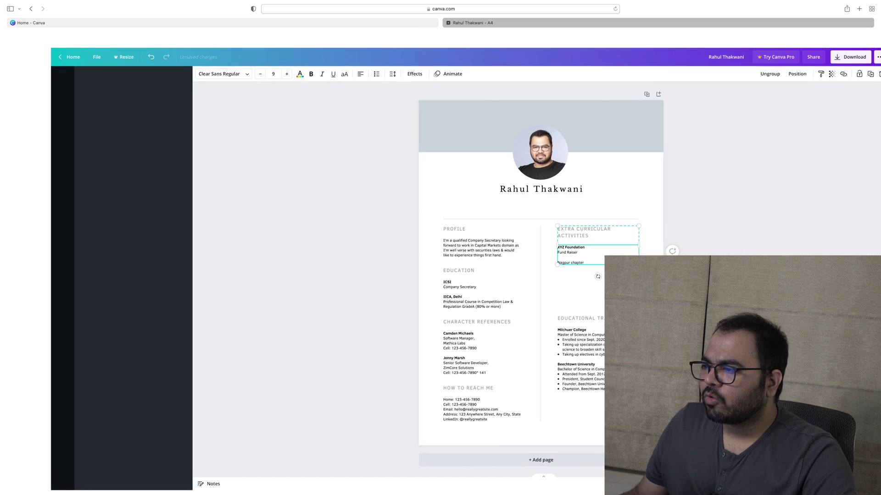
{"action": "left_click", "coordinate": [567, 316]}
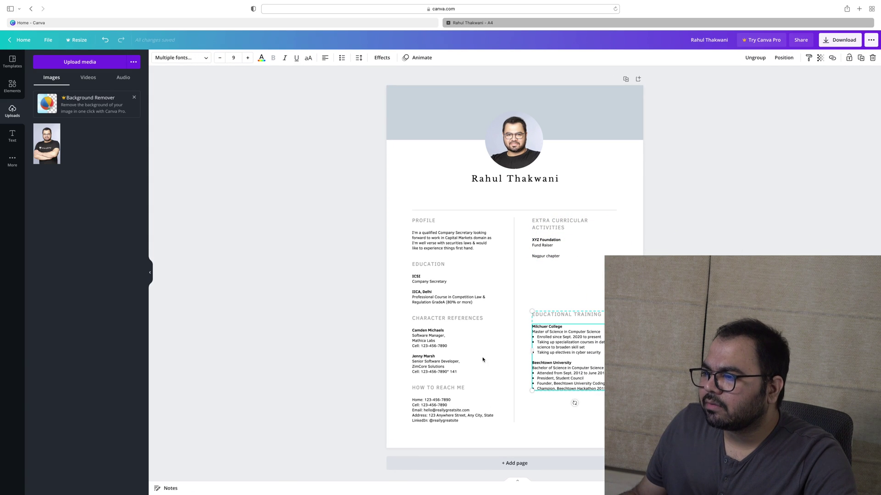
{"action": "scroll", "coordinate": [501, 311], "scroll_direction": "up", "scroll_amount": 5}
{"action": "scroll", "coordinate": [502, 310], "scroll_direction": "down", "scroll_amount": 3}
{"action": "scroll", "coordinate": [502, 311], "scroll_direction": "up", "scroll_amount": 1}
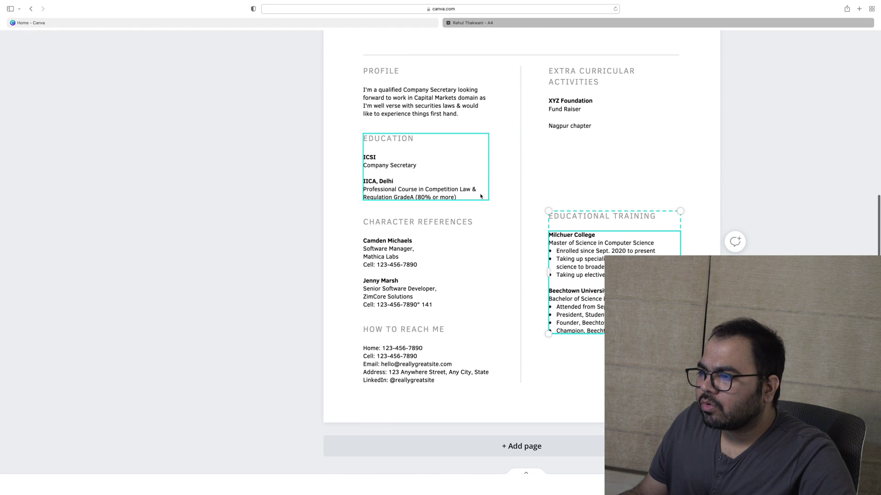
Delete the Character References section and its reference entries
{"action": "key", "text": "Escape"}
{"action": "left_click", "coordinate": [406, 221]}
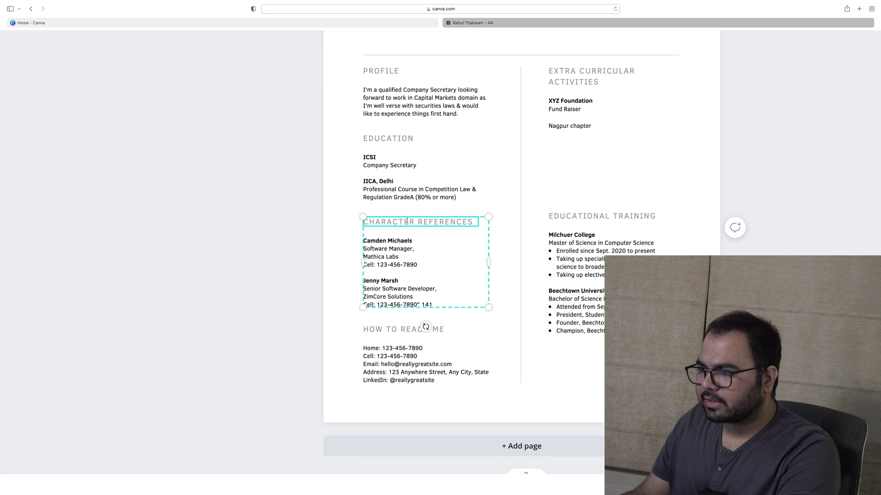
{"action": "scroll", "coordinate": [426, 235], "scroll_direction": "up", "scroll_amount": 5}
{"action": "scroll", "coordinate": [383, 237], "scroll_direction": "down", "scroll_amount": 3}
{"action": "left_click", "coordinate": [456, 299]}
{"action": "left_click", "coordinate": [416, 333]}
{"action": "key", "text": "Delete"}
Add blank lines below the IICA course entry and select the 'IICA, Delhi' line to copy
{"action": "left_click", "coordinate": [423, 267]}
{"action": "left_click", "coordinate": [465, 263]}
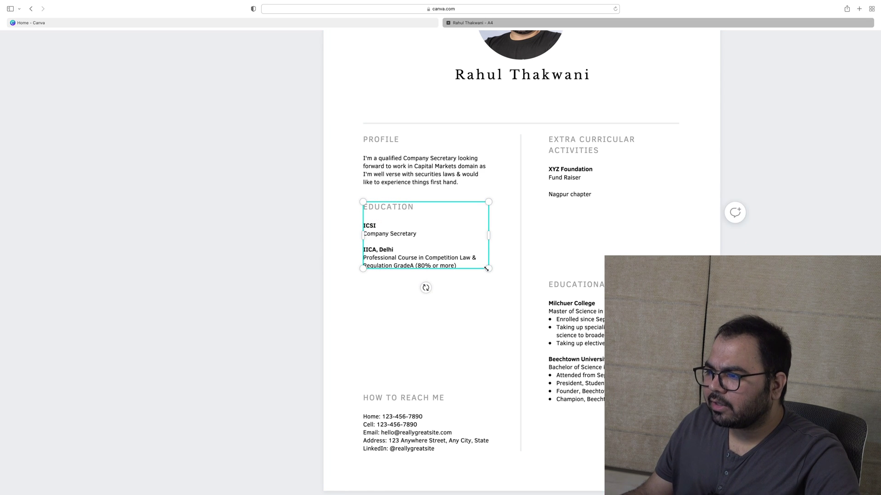
{"action": "key", "text": "Return"}
{"action": "key", "text": "Return"}
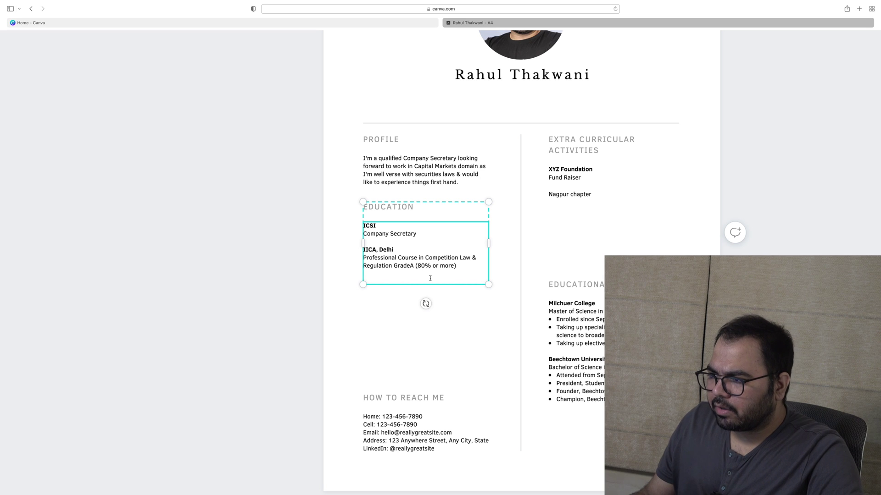
{"action": "left_click_drag", "start_coordinate": [397, 248], "coordinate": [363, 250]}
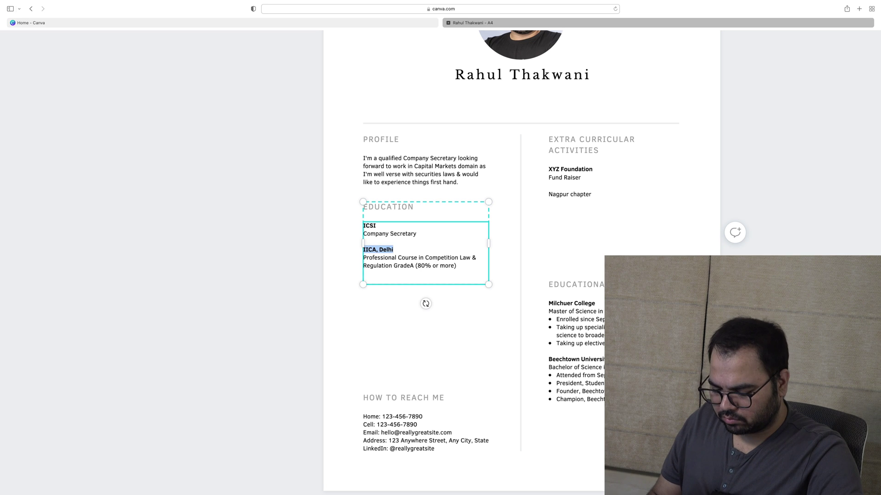
Add a bold 'Government Law College, Mumbai' entry on the new line below the IICA course
{"action": "key", "text": "super+c"}
{"action": "left_click", "coordinate": [364, 281]}
{"action": "key", "text": "super+v"}
{"action": "double_click", "coordinate": [386, 282]}
{"action": "key", "text": "alt+shift+Left"}
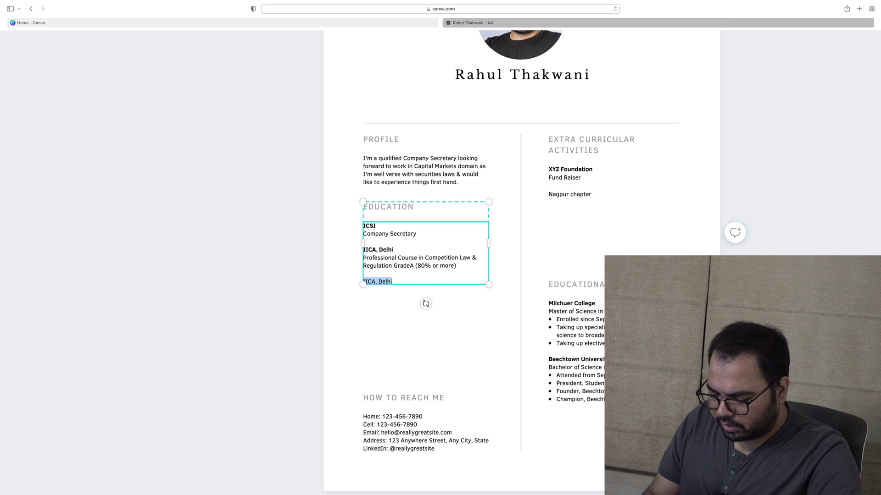
{"action": "type", "text": "Government Law College, Mumbai"}
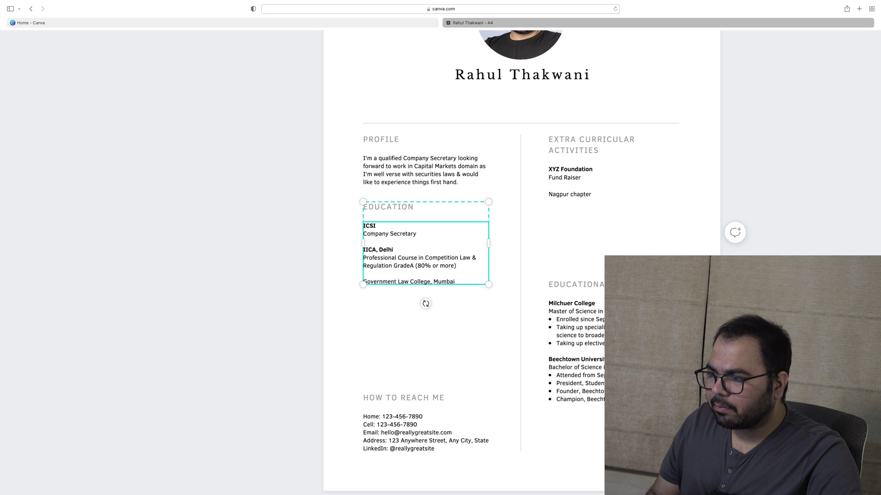
{"action": "key", "text": "shift+super+Left"}
{"action": "key", "text": "super+b"}
{"action": "key", "text": "Right"}
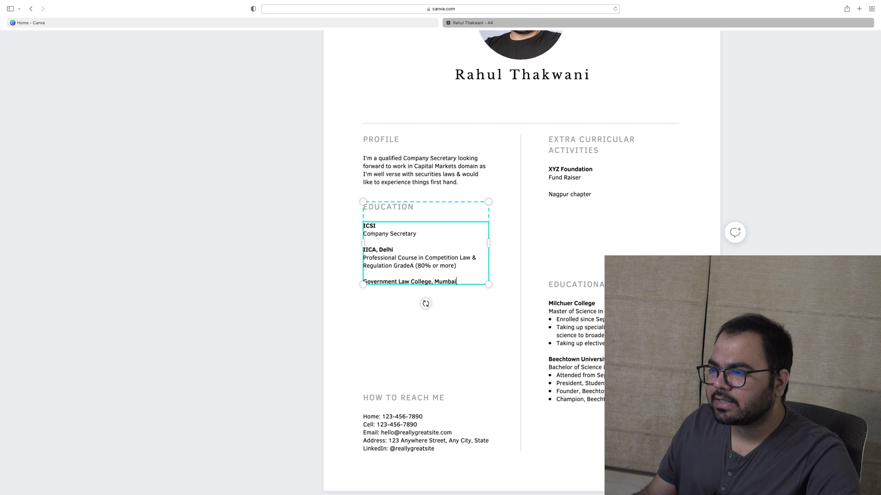
{"action": "double_click", "coordinate": [367, 250]}
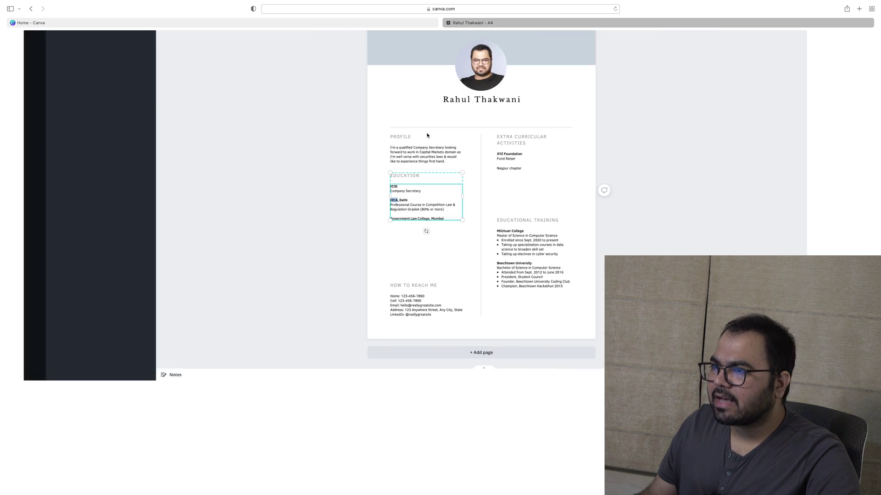
Enlarge all Education text to size 11
{"action": "left_click", "coordinate": [474, 308]}
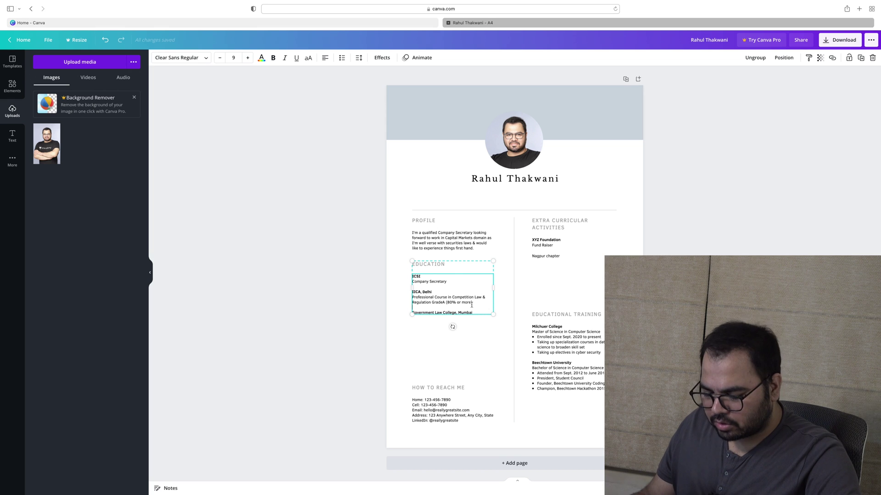
{"action": "key", "text": "super+a"}
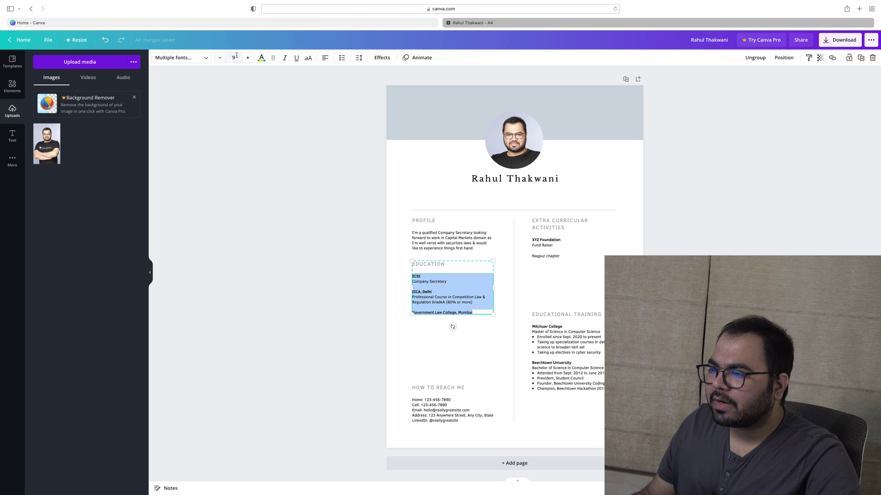
{"action": "left_click", "coordinate": [248, 57]}
{"action": "left_click", "coordinate": [248, 58]}
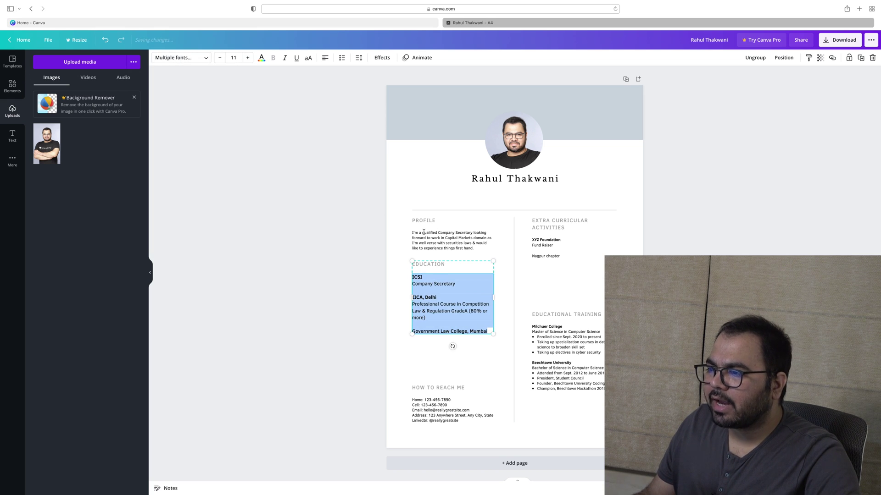
{"action": "left_click", "coordinate": [452, 240]}
{"action": "double_click", "coordinate": [451, 307]}
{"action": "key", "text": "super+a"}
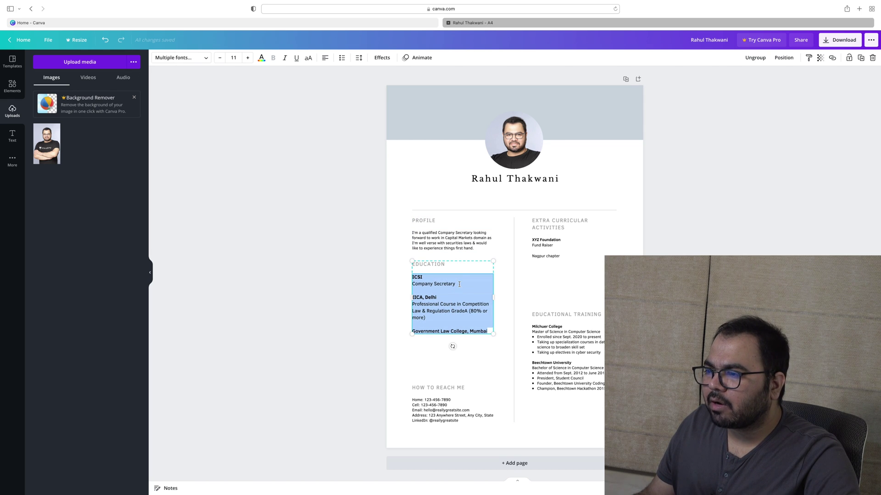
{"action": "double_click", "coordinate": [451, 265]}
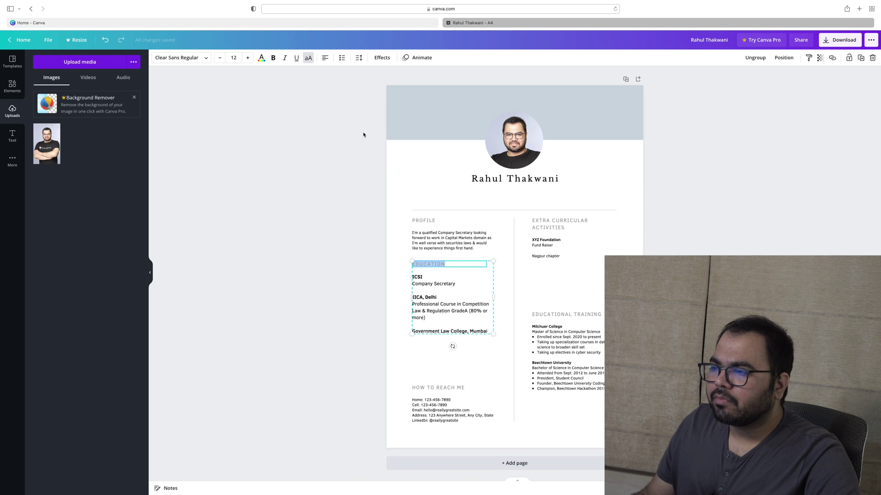
Raise the Profile paragraph from size 9 to 11 and move Education just below it
{"action": "triple_click", "coordinate": [437, 235]}
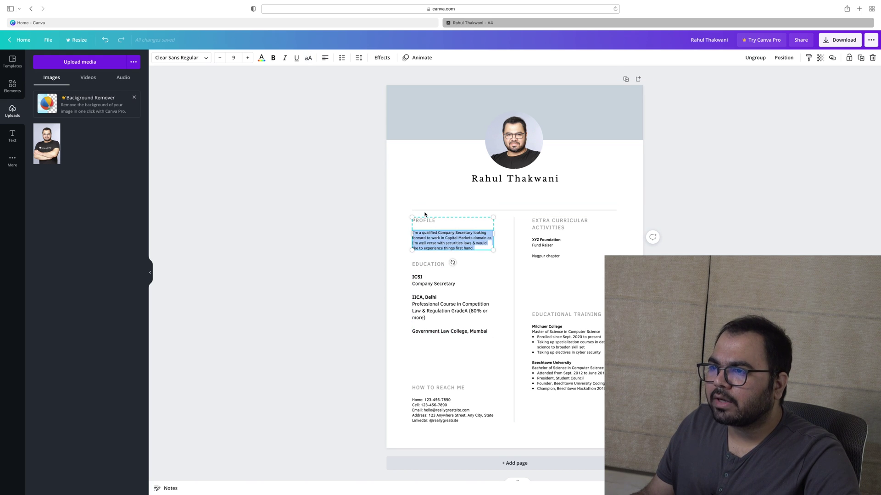
{"action": "left_click", "coordinate": [247, 58]}
{"action": "left_click", "coordinate": [247, 58]}
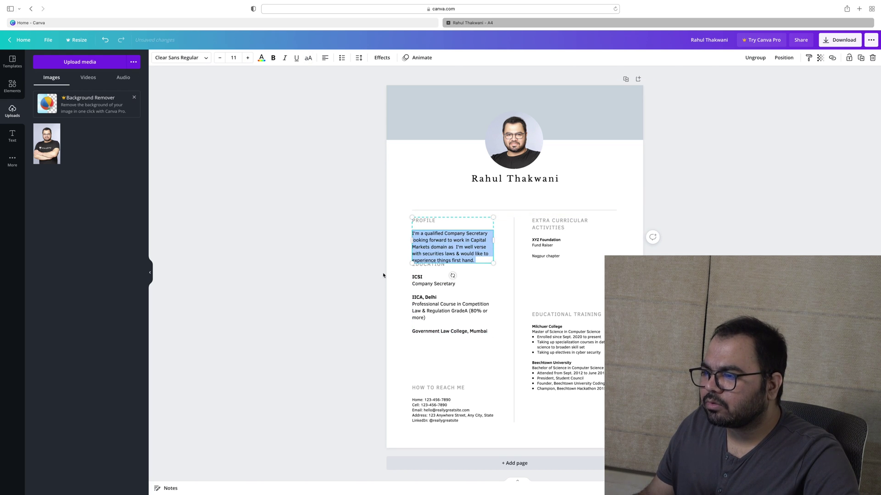
{"action": "left_click", "coordinate": [452, 304]}
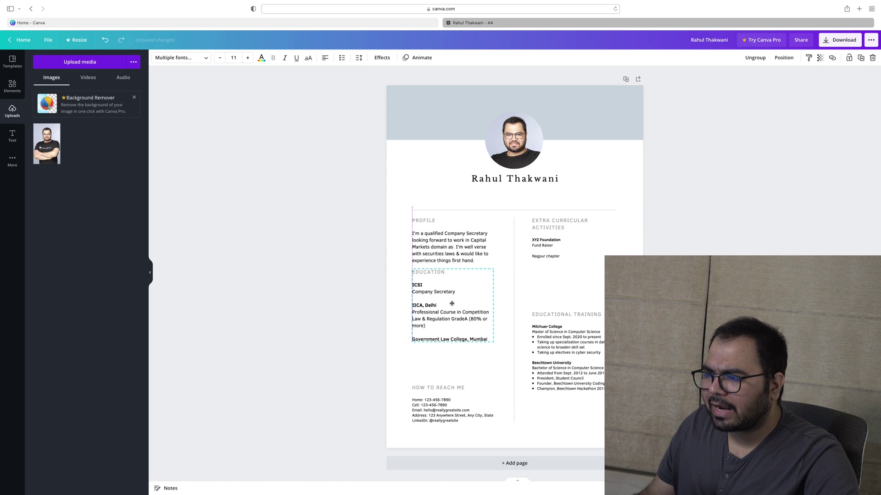
{"action": "left_click_drag", "start_coordinate": [452, 305], "coordinate": [452, 310]}
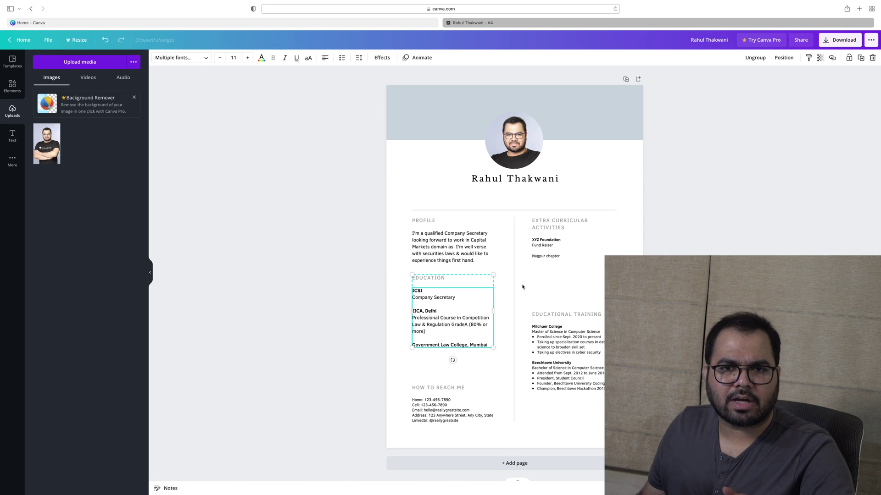
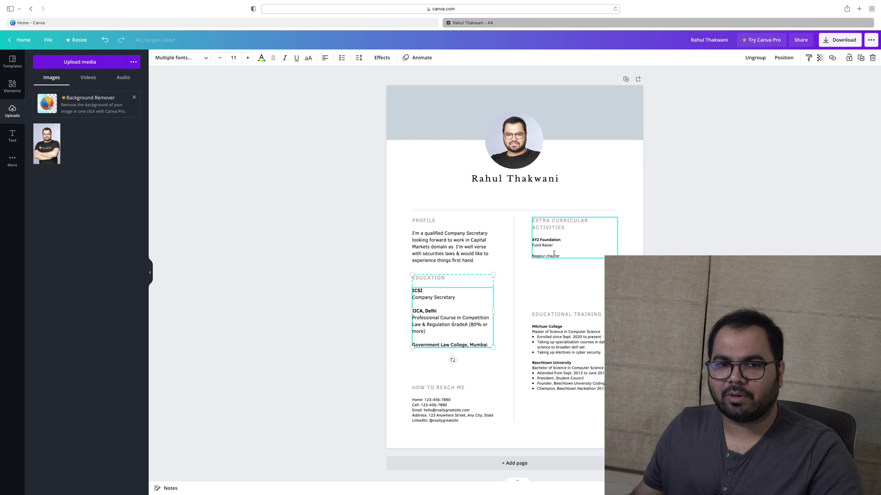
Select all the text in the XYZ Foundation box
{"action": "left_click", "coordinate": [459, 367]}
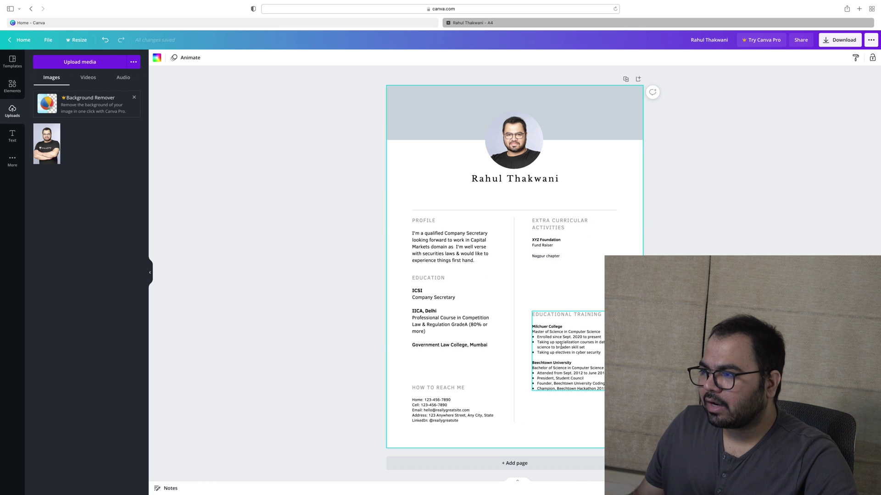
{"action": "scroll", "coordinate": [562, 347], "scroll_direction": "up", "scroll_amount": 3}
{"action": "left_click", "coordinate": [539, 206]}
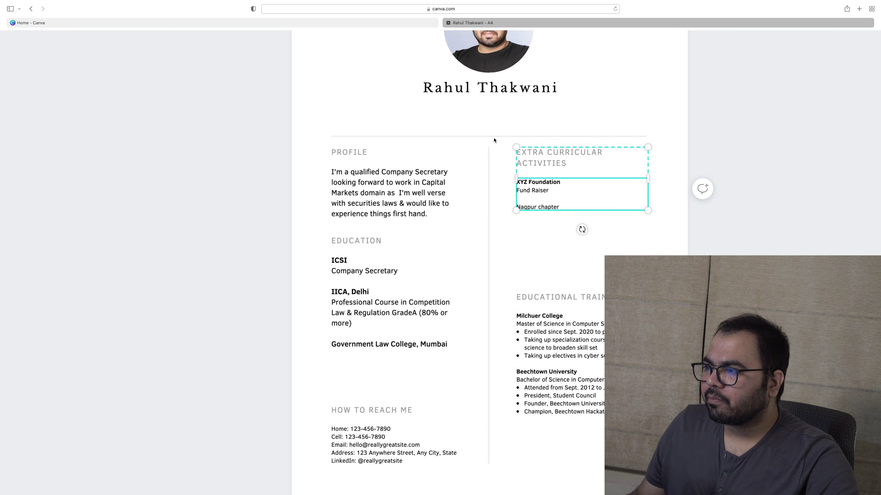
{"action": "double_click", "coordinate": [552, 194]}
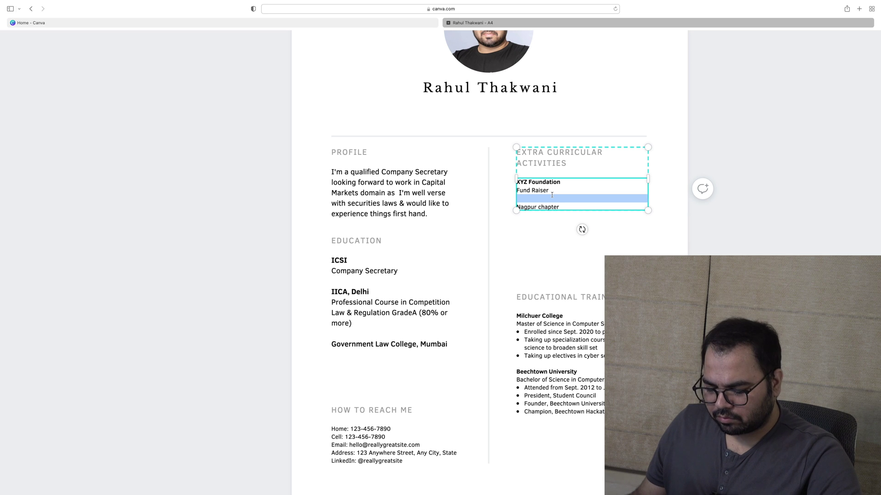
{"action": "key", "text": "super+a"}
{"action": "scroll", "coordinate": [323, 102], "scroll_direction": "down", "scroll_amount": 1}
{"action": "scroll", "coordinate": [324, 101], "scroll_direction": "down", "scroll_amount": 3}
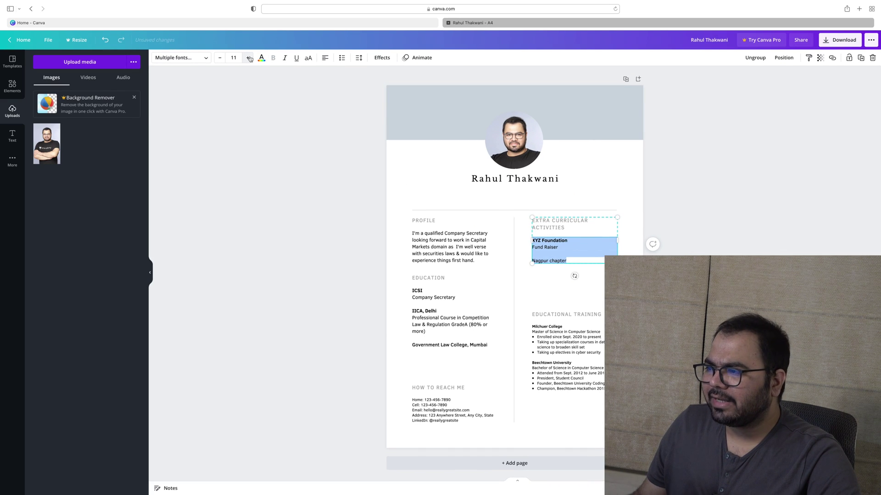
Bold the EXTRA CURRICULAR ACTIVITIES and PROFILE headings
{"action": "left_click", "coordinate": [563, 229]}
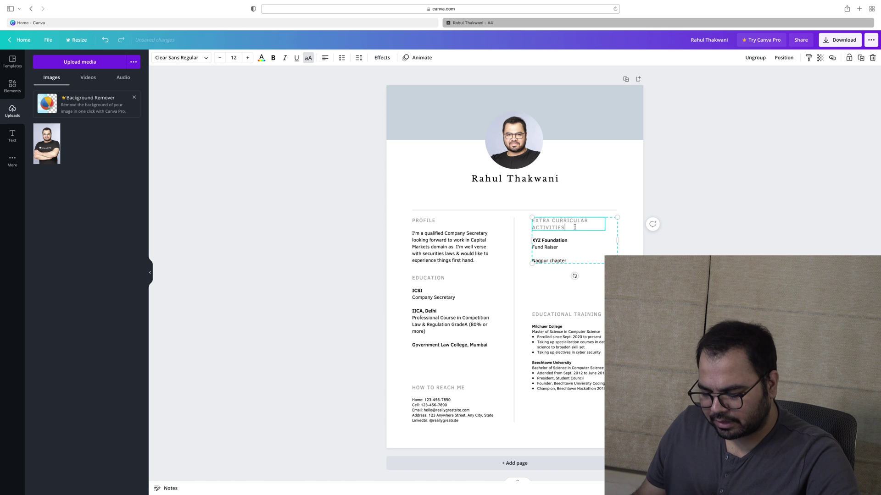
{"action": "key", "text": "super+a"}
{"action": "key", "text": "super+b"}
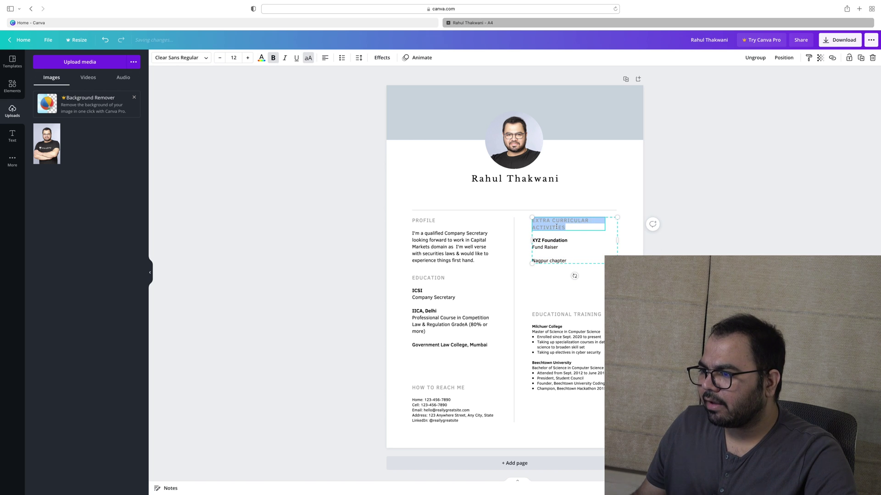
{"action": "left_click", "coordinate": [447, 224]}
{"action": "key", "text": "super+a"}
{"action": "key", "text": "super+b"}
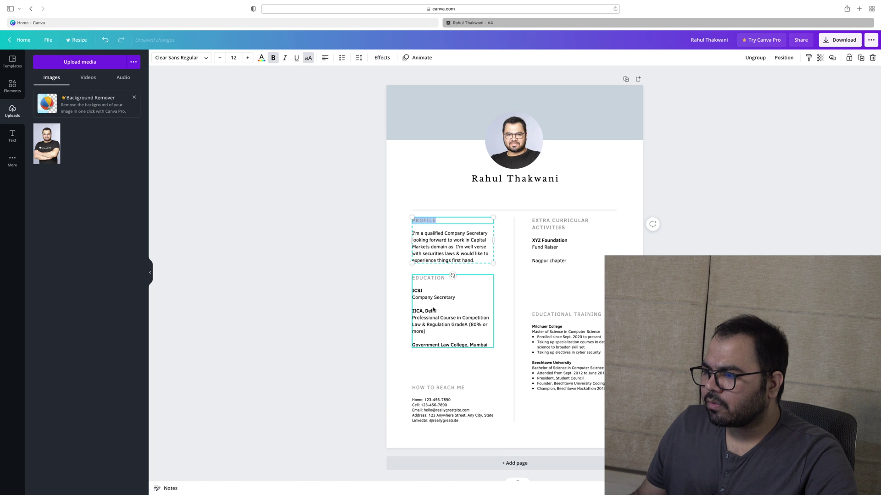
Toggle bold on the EDUCATION heading and bold the EDUCATIONAL TRAINING heading
{"action": "left_click", "coordinate": [422, 278]}
{"action": "key", "text": "super+a"}
{"action": "key", "text": "super+b"}
{"action": "left_click", "coordinate": [583, 317]}
{"action": "left_click", "coordinate": [583, 316]}
{"action": "key", "text": "super+a"}
{"action": "key", "text": "super+b"}
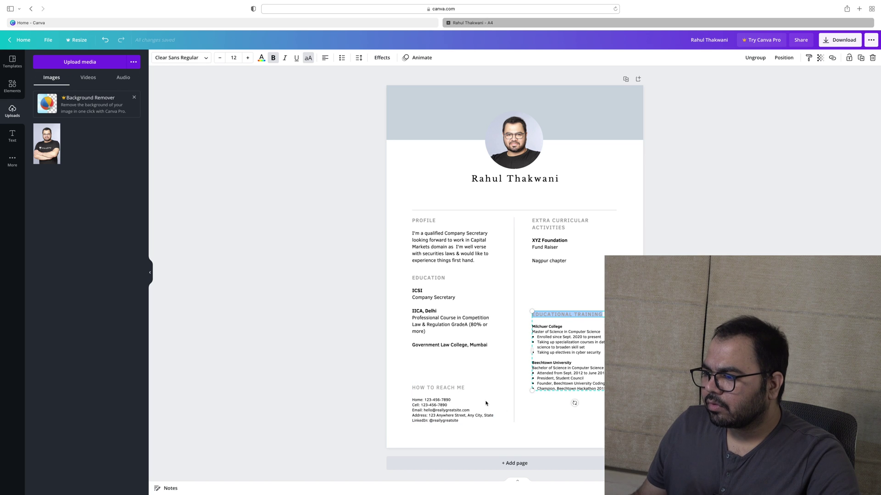
Rename the HOW TO REACH ME heading to ADDRESS
{"action": "left_click", "coordinate": [474, 397]}
{"action": "left_click", "coordinate": [470, 390]}
{"action": "left_click", "coordinate": [470, 388]}
{"action": "key", "text": "super+a"}
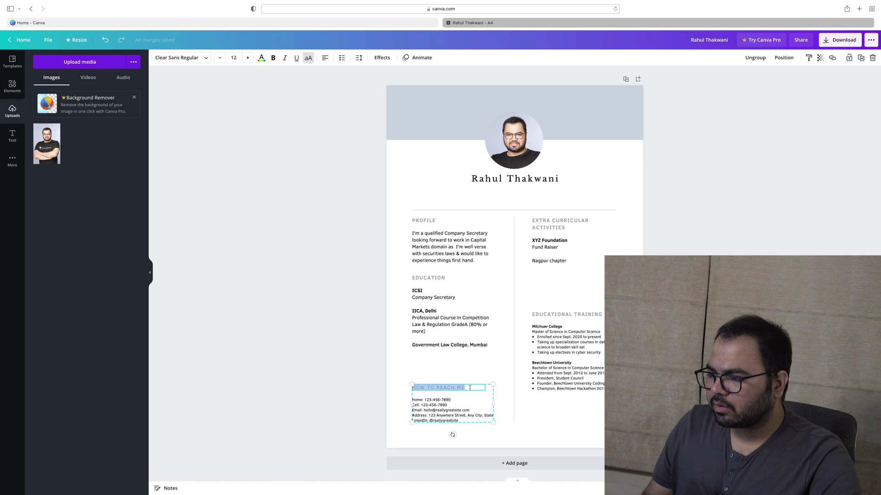
{"action": "type", "text": "ADDRESS"}
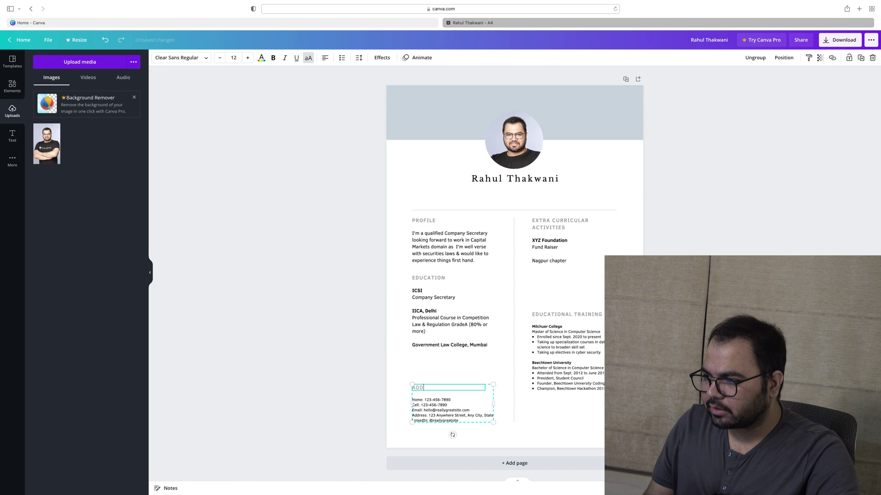
{"action": "left_click", "coordinate": [568, 442]}
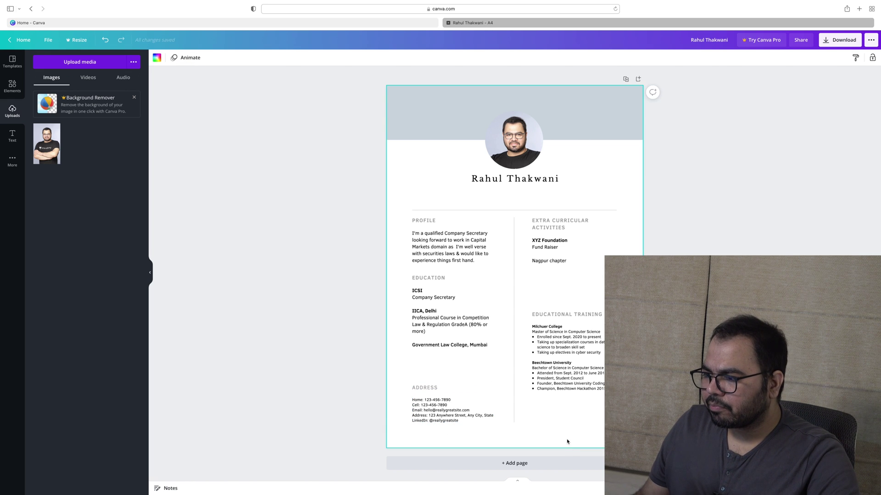
Replace the sample Email line with the person's own username and Gmail domain
{"action": "scroll", "coordinate": [471, 434], "scroll_direction": "up", "scroll_amount": 5}
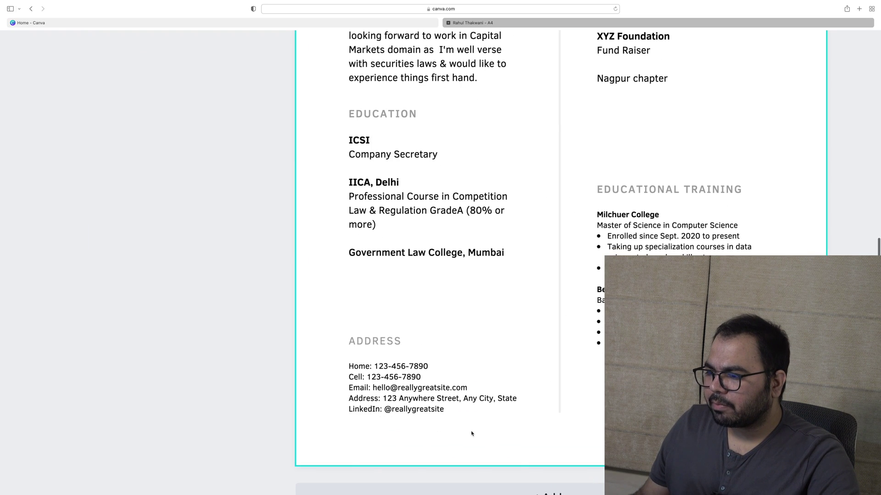
{"action": "triple_click", "coordinate": [390, 377]}
{"action": "left_click", "coordinate": [420, 380]}
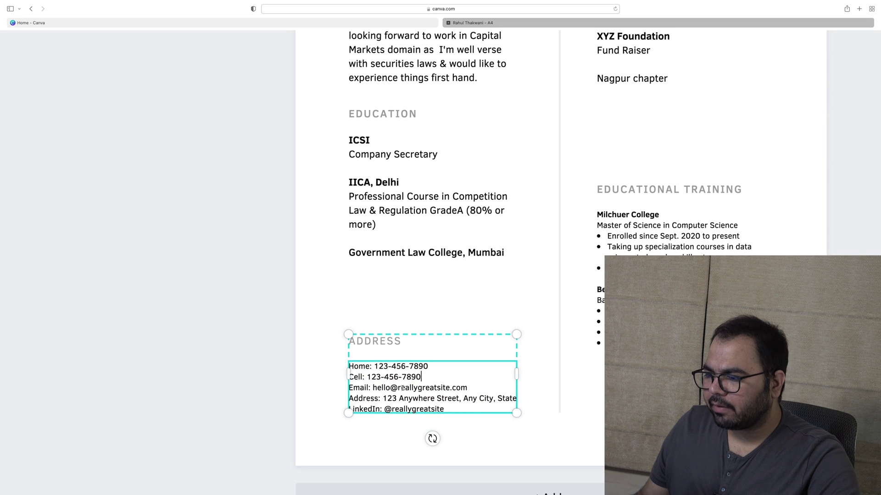
{"action": "double_click", "coordinate": [384, 387]}
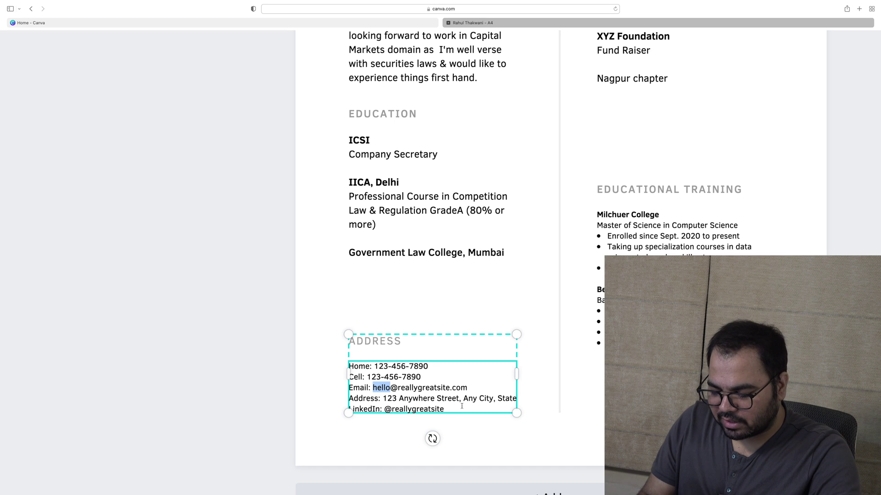
{"action": "key", "text": "BackSpace"}
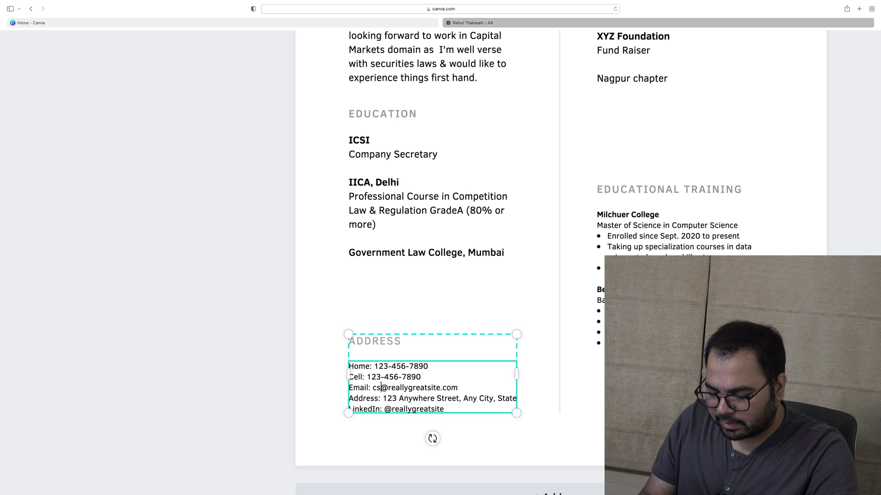
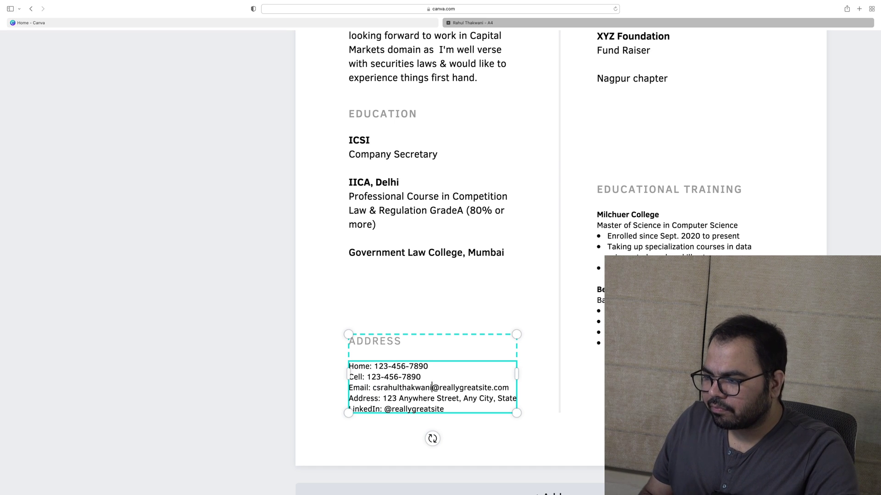
{"action": "key", "text": "alt+shift+Left"}
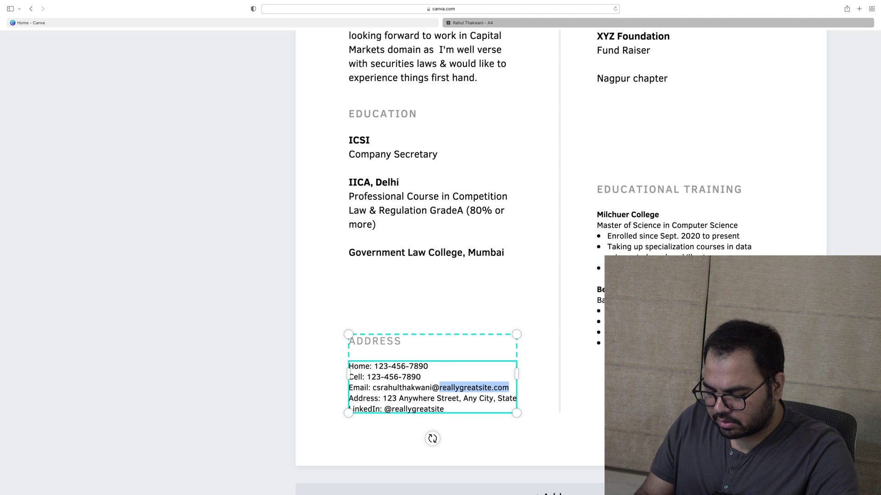
{"action": "type", "text": "gmai"}
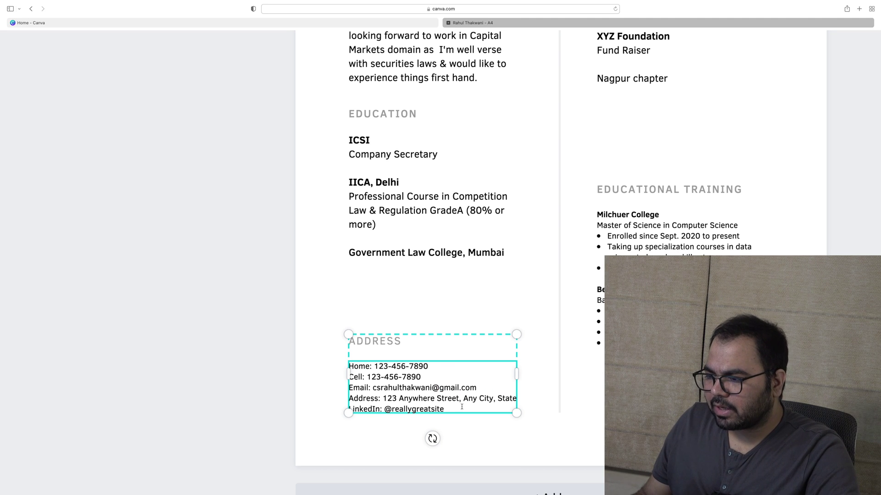
Replace the placeholder LinkedIn handle with the person's own handle
{"action": "double_click", "coordinate": [384, 398]}
{"action": "double_click", "coordinate": [419, 407]}
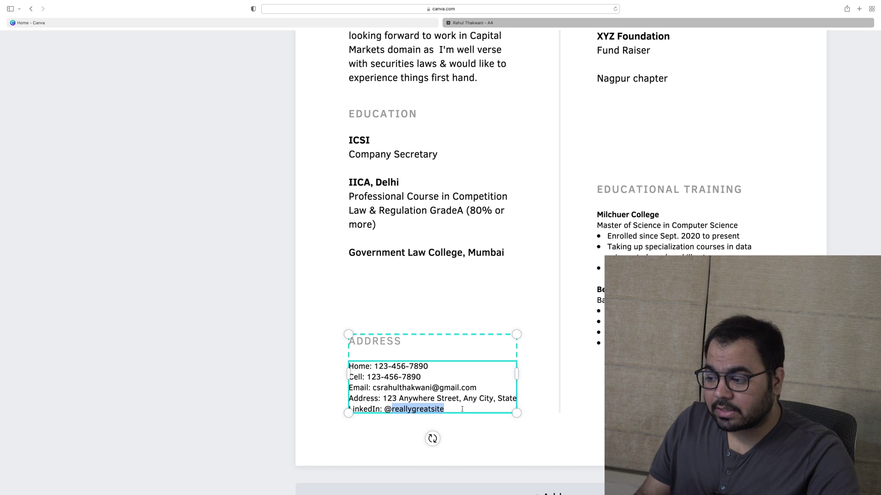
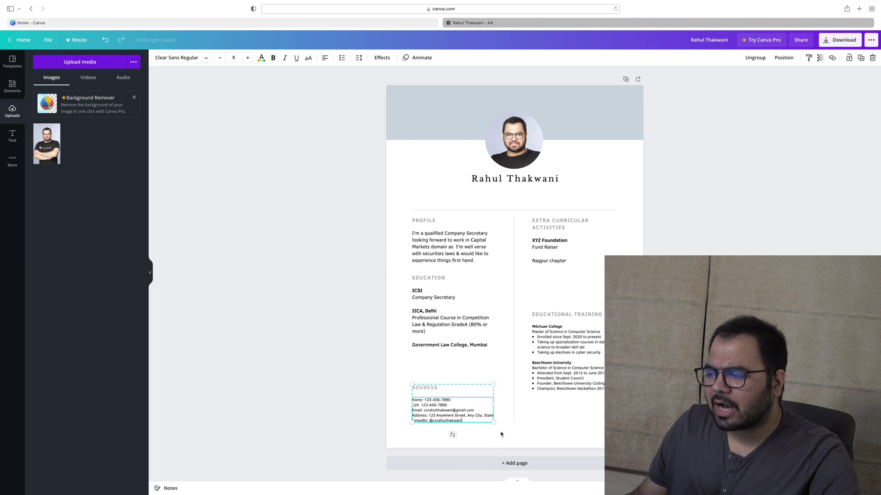
{"action": "scroll", "coordinate": [533, 443], "scroll_direction": "up", "scroll_amount": 3}
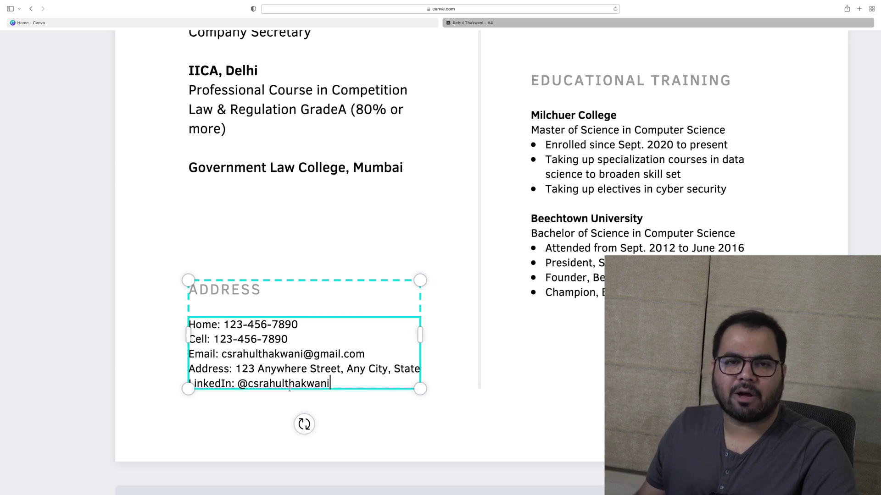
{"action": "scroll", "coordinate": [514, 408], "scroll_direction": "down", "scroll_amount": 5}
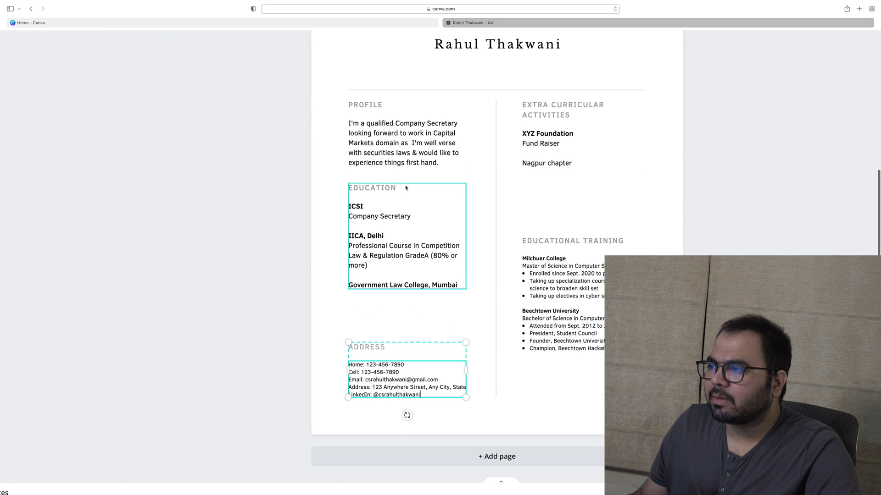
{"action": "scroll", "coordinate": [404, 187], "scroll_direction": "up", "scroll_amount": 3}
{"action": "scroll", "coordinate": [406, 187], "scroll_direction": "down", "scroll_amount": 5}
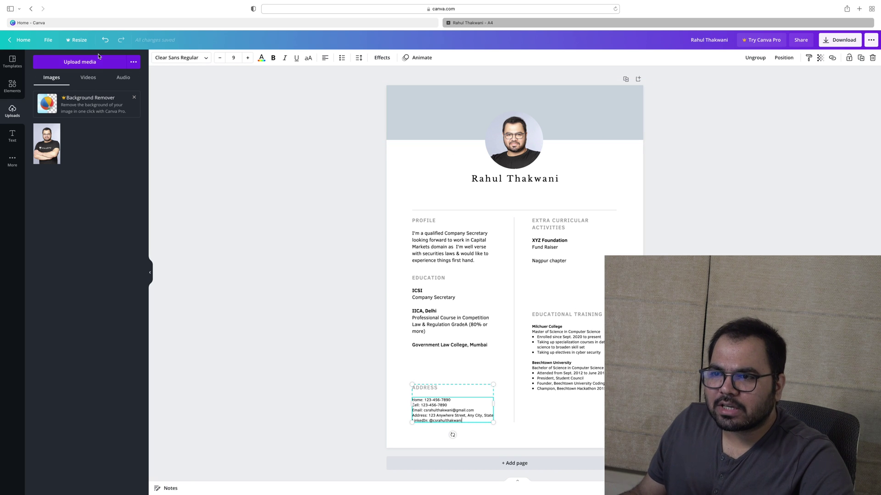
Start a new resume design using the marketing assistant template
{"action": "left_click", "coordinate": [24, 40]}
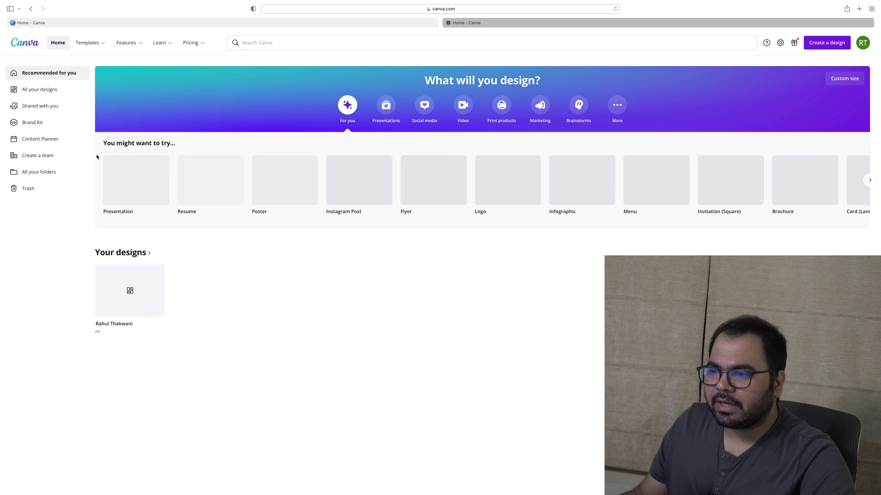
{"action": "left_click", "coordinate": [204, 190]}
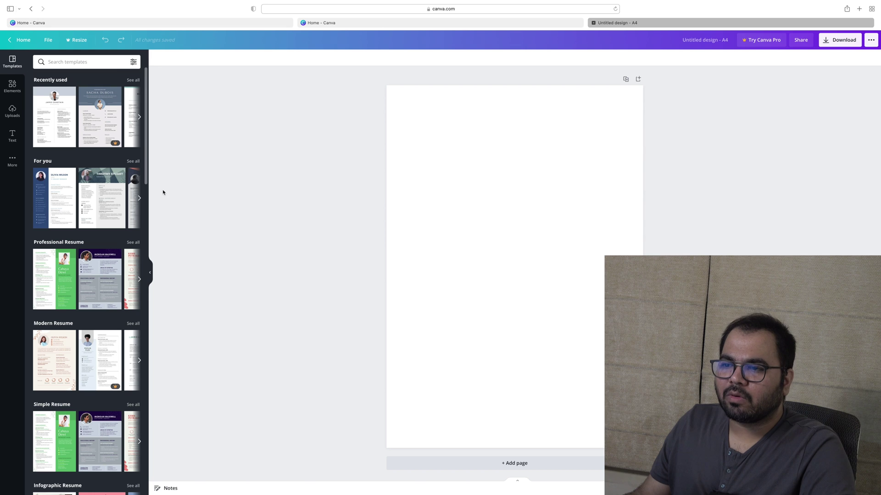
{"action": "left_click", "coordinate": [90, 196]}
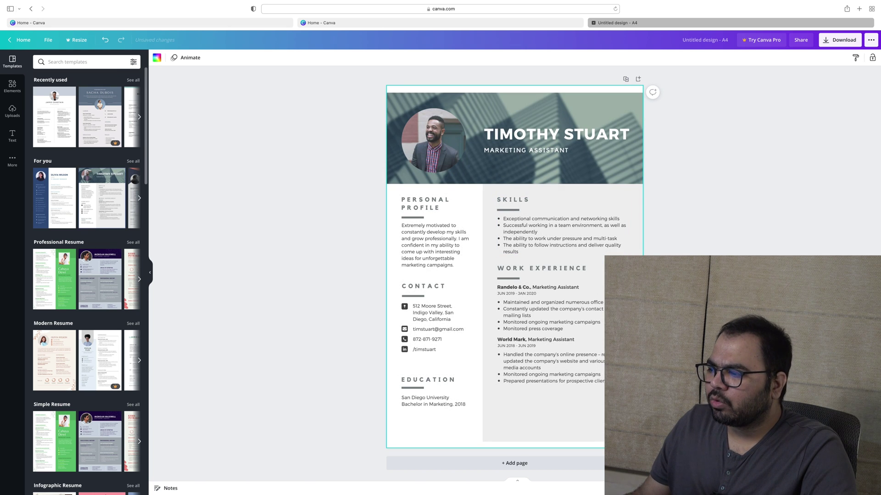
Upload the own photo, place it in the circular frame and enlarge it in the crop
{"action": "left_click", "coordinate": [726, 479]}
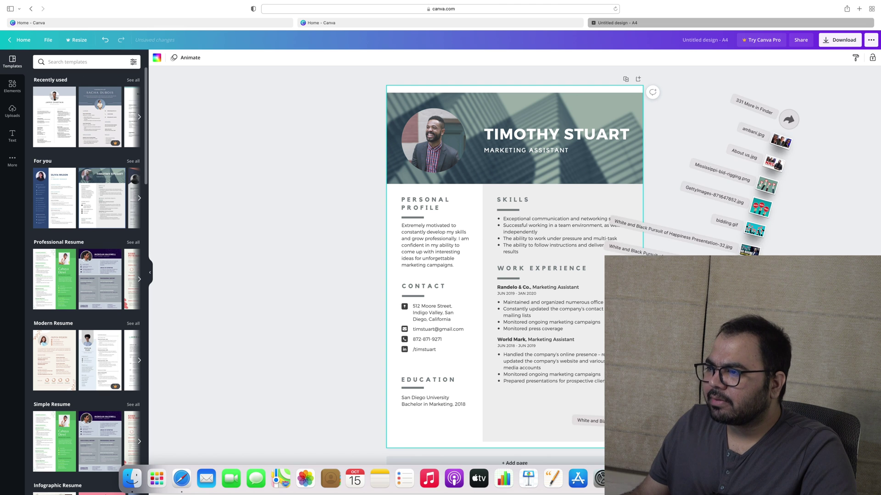
{"action": "left_click_drag", "start_coordinate": [757, 152], "coordinate": [538, 475]}
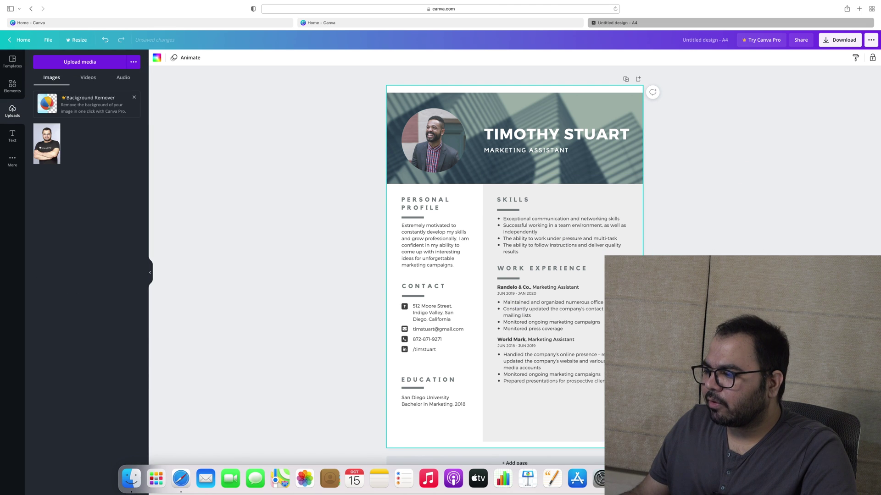
{"action": "left_click_drag", "start_coordinate": [47, 144], "coordinate": [427, 185]}
{"action": "double_click", "coordinate": [430, 142]}
{"action": "left_click_drag", "start_coordinate": [466, 206], "coordinate": [435, 207]}
{"action": "left_click", "coordinate": [170, 57]}
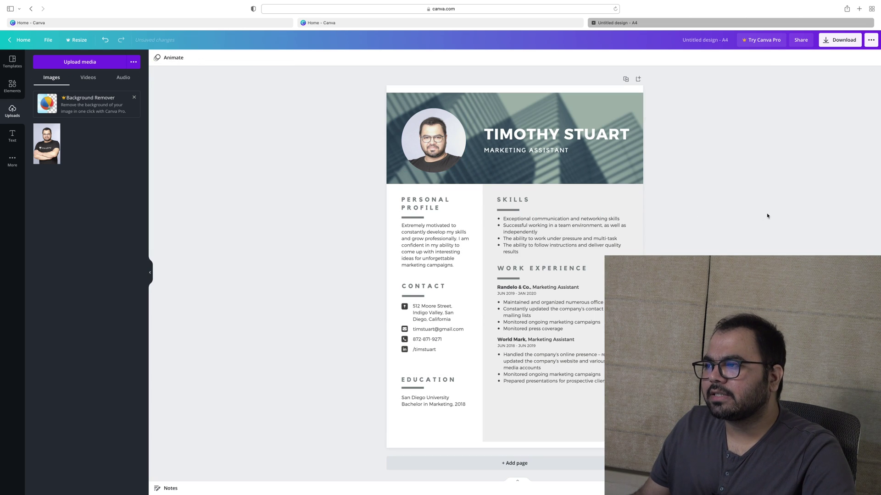
Replace the header name with the person's full name at font size 29
{"action": "double_click", "coordinate": [526, 133]}
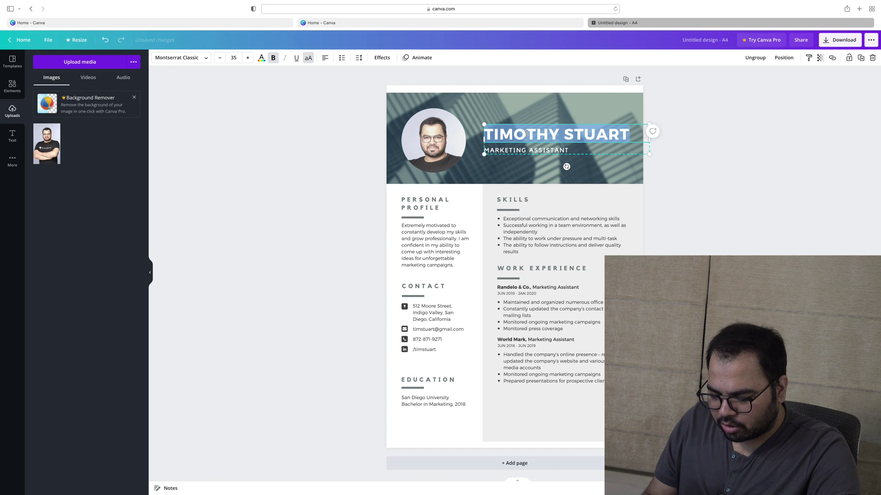
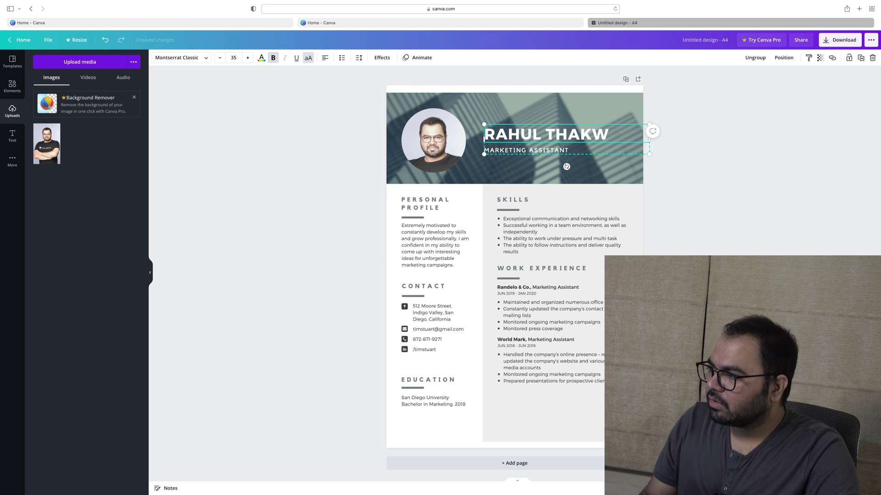
{"action": "key", "text": "super+a"}
{"action": "left_click", "coordinate": [219, 58]}
{"action": "left_click", "coordinate": [220, 58]}
{"action": "left_click", "coordinate": [220, 58]}
{"action": "left_click", "coordinate": [220, 58]}
{"action": "left_click", "coordinate": [220, 58]}
{"action": "left_click", "coordinate": [220, 58]}
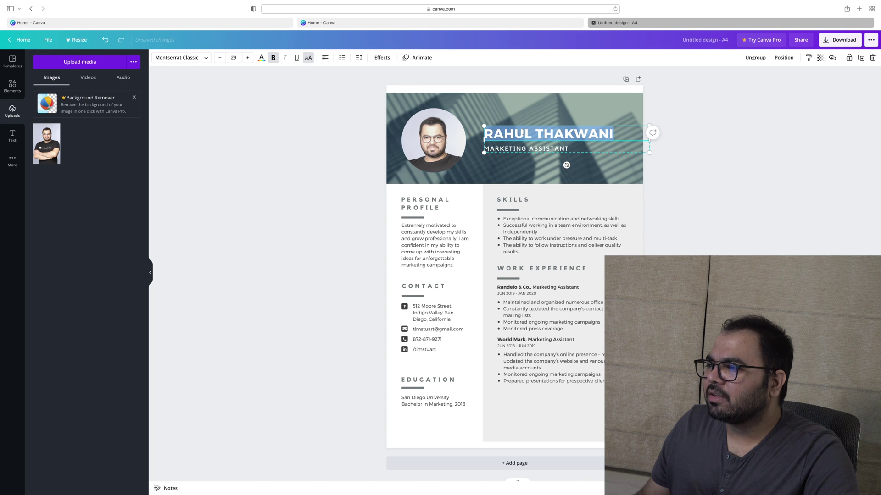
Change the subtitle to 'BBA, CS, PG in Securities Laws, APC in Competition Law' at size 11.6
{"action": "left_click", "coordinate": [516, 150]}
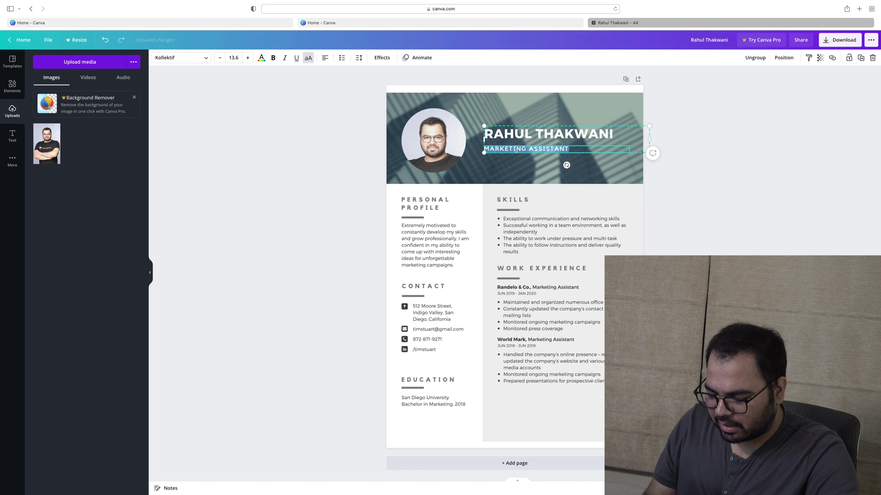
{"action": "type", "text": "BBA,"}
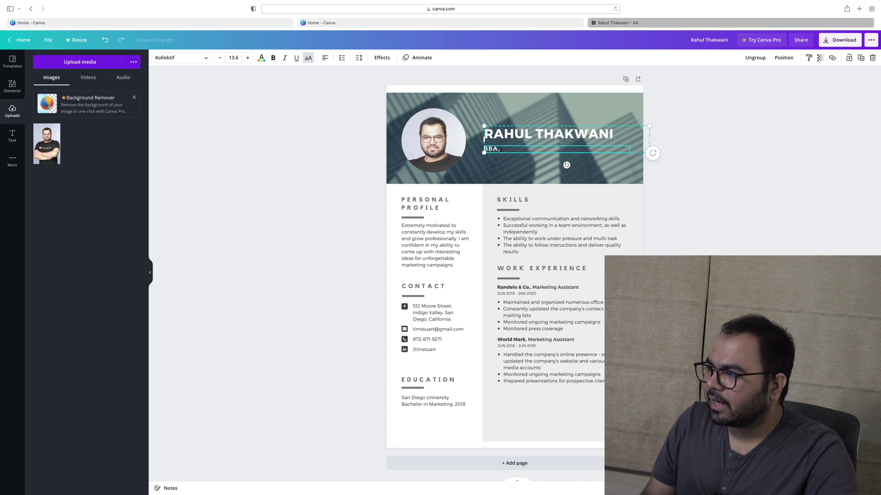
{"action": "type", "text": " CS, "}
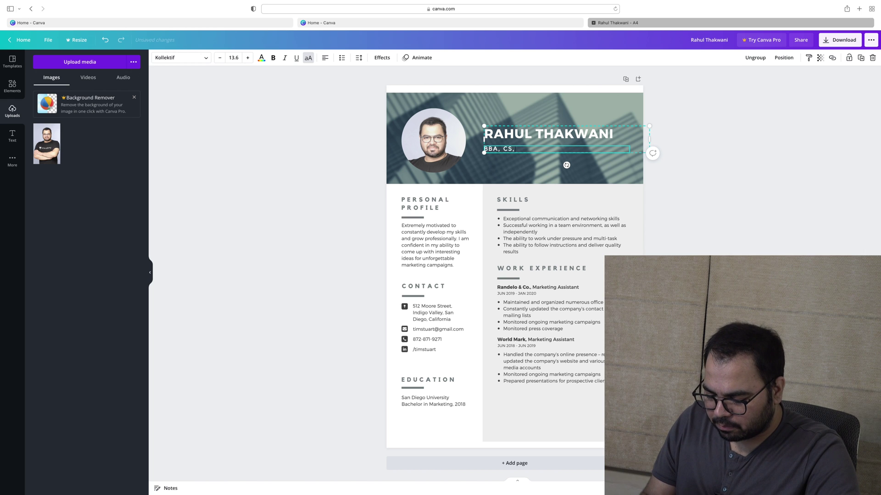
{"action": "type", "text": "PG IN SE"}
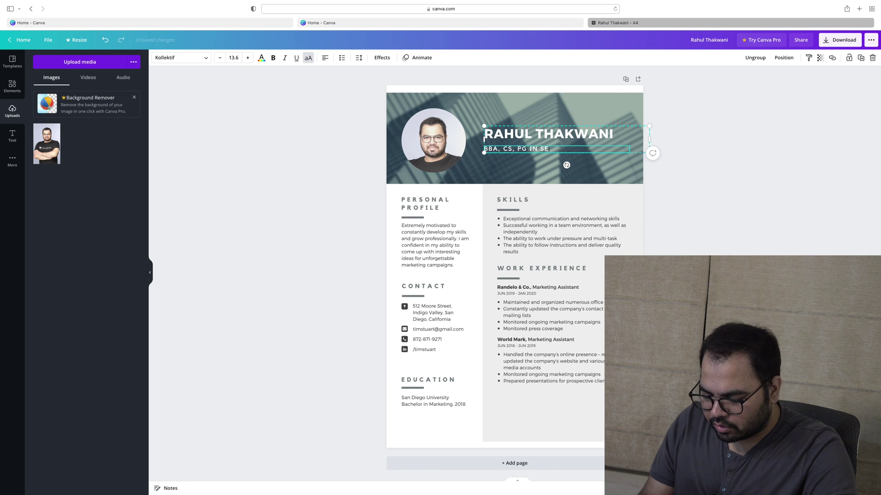
{"action": "type", "text": "CURITIES LAWS,"}
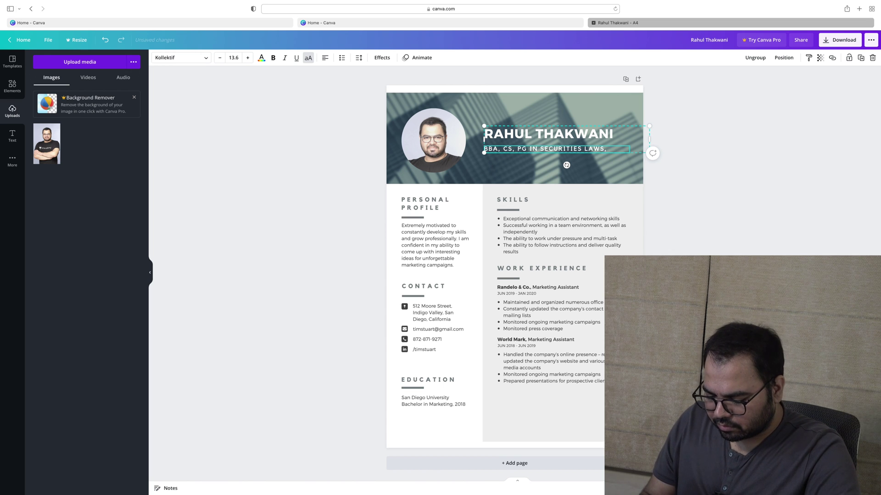
{"action": "type", "text": "PROF"}
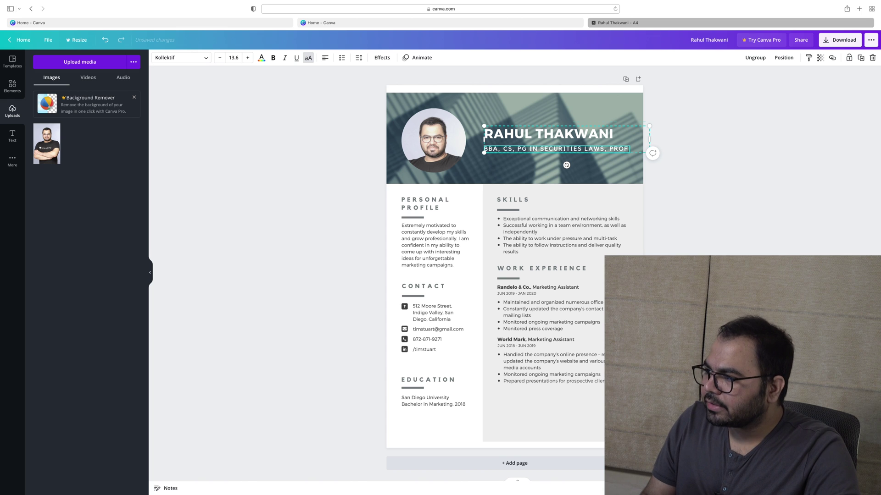
{"action": "type", "text": "ES"}
{"action": "key", "text": "BackSpace"}
{"action": "key", "text": "BackSpace"}
{"action": "key", "text": "BackSpace"}
{"action": "key", "text": "BackSpace"}
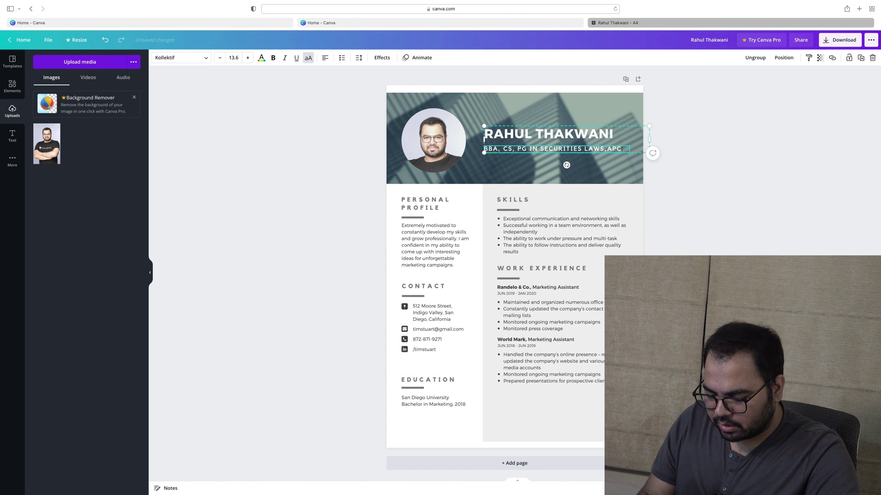
{"action": "type", "text": "IN COMPEITION LAW"}
{"action": "key", "text": "super+a"}
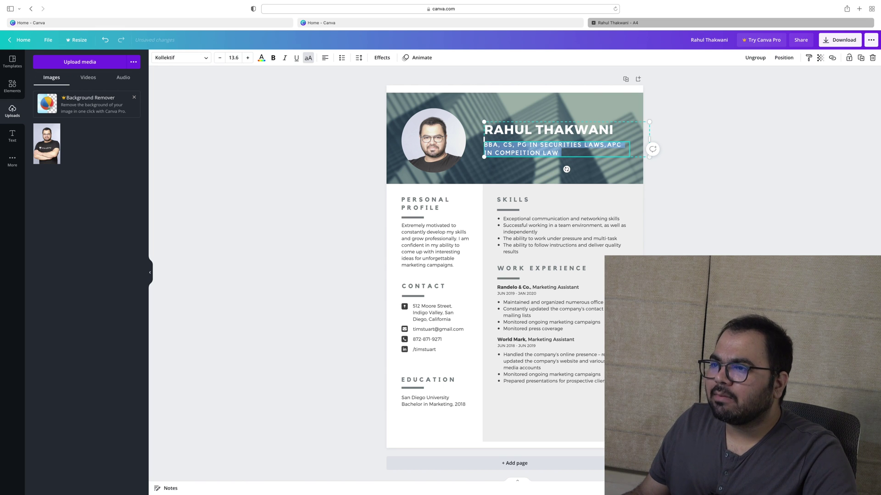
{"action": "left_click", "coordinate": [219, 58]}
{"action": "left_click", "coordinate": [219, 57]}
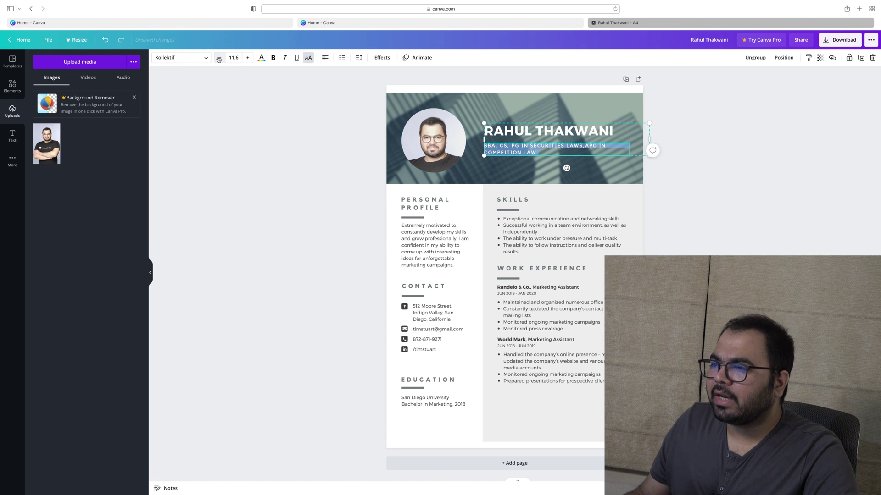
{"action": "left_click", "coordinate": [224, 180]}
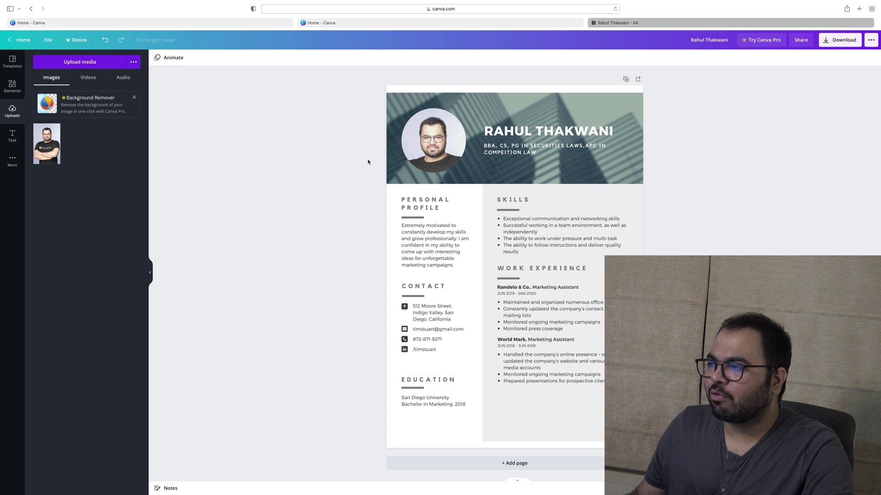
Switch the qualifications subtitle from all caps to mixed case
{"action": "left_click", "coordinate": [587, 146]}
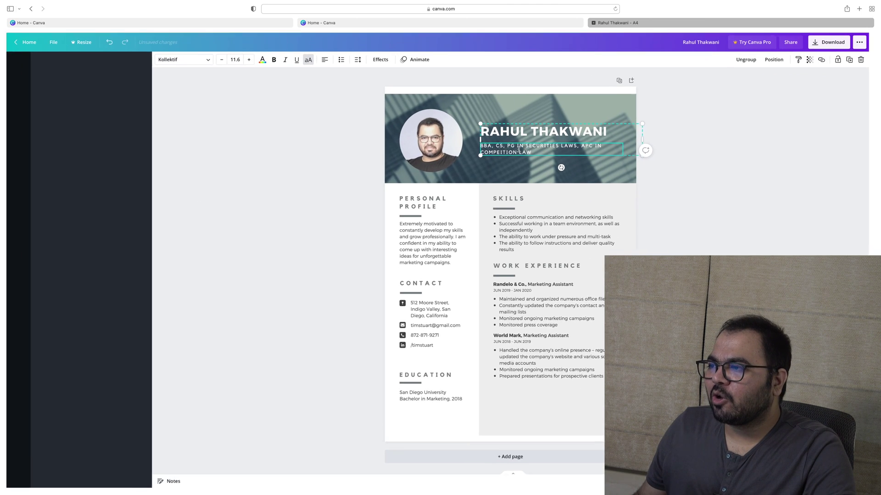
{"action": "key", "text": "Escape"}
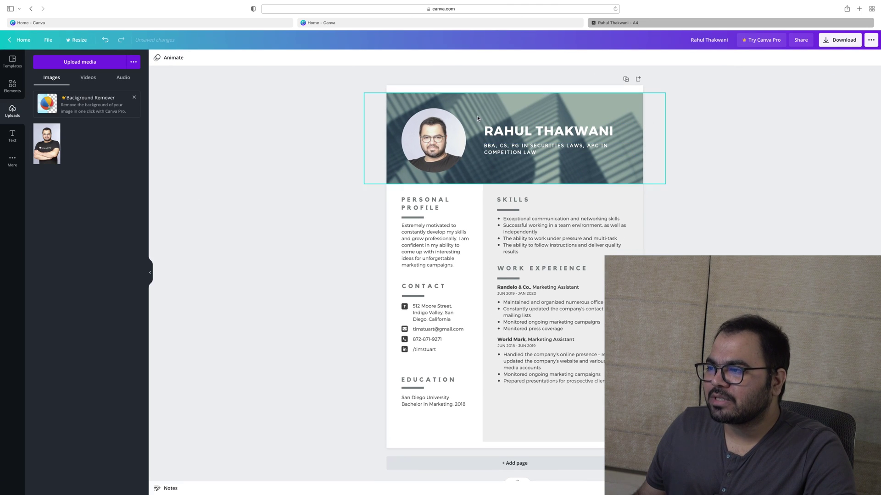
{"action": "left_click", "coordinate": [515, 148]}
{"action": "left_click", "coordinate": [516, 147]}
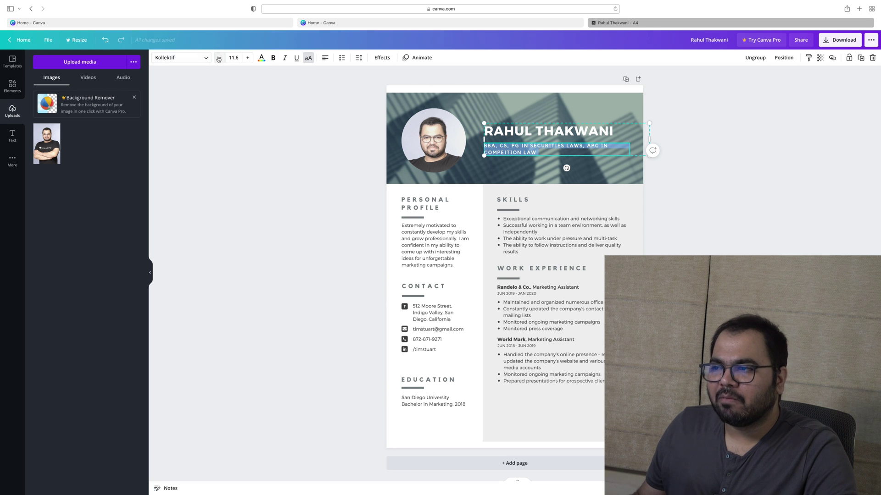
{"action": "left_click", "coordinate": [309, 57]}
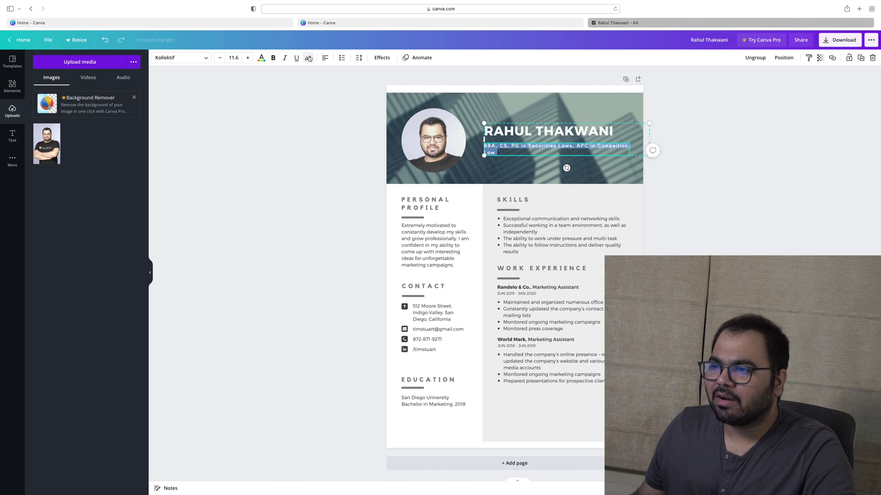
{"action": "left_click", "coordinate": [302, 156]}
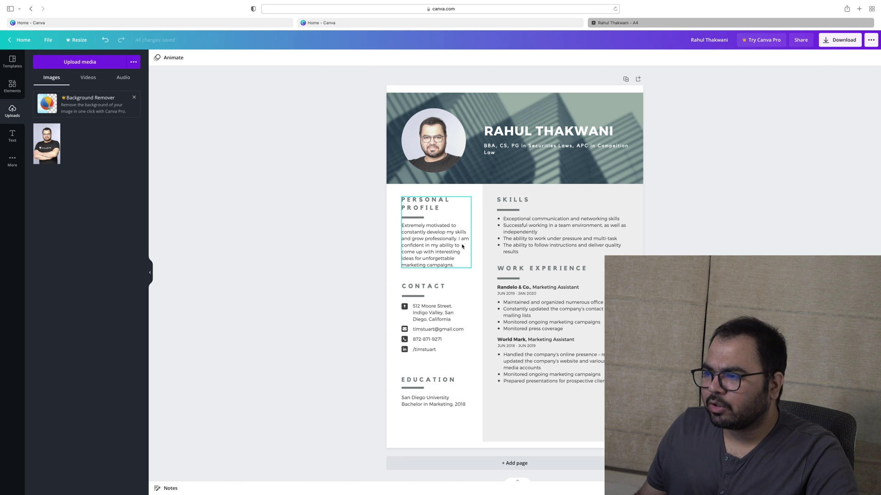
Replace the username in the contact LinkedIn handle with the person's own
{"action": "left_click", "coordinate": [443, 250]}
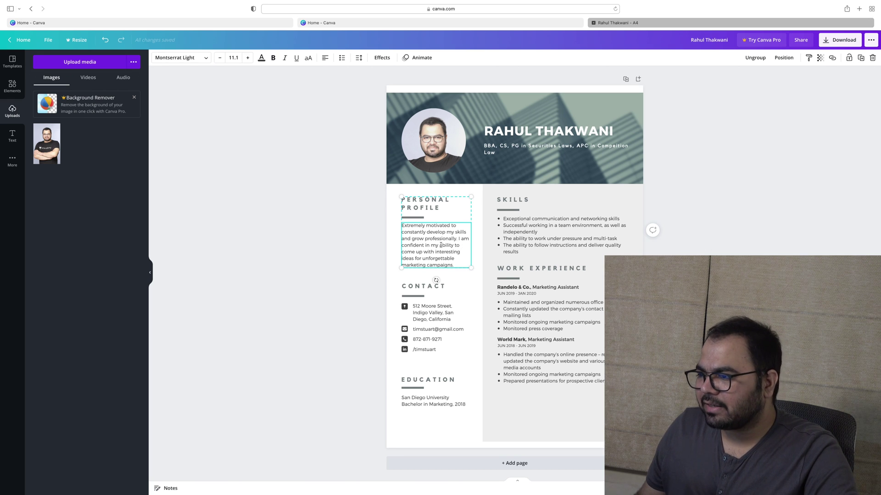
{"action": "double_click", "coordinate": [434, 318]}
{"action": "double_click", "coordinate": [436, 329]}
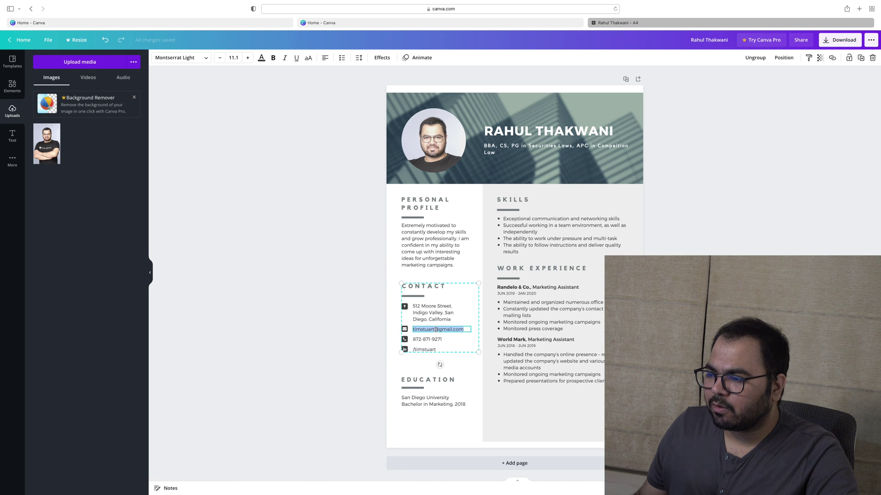
{"action": "double_click", "coordinate": [427, 340]}
{"action": "double_click", "coordinate": [422, 350]}
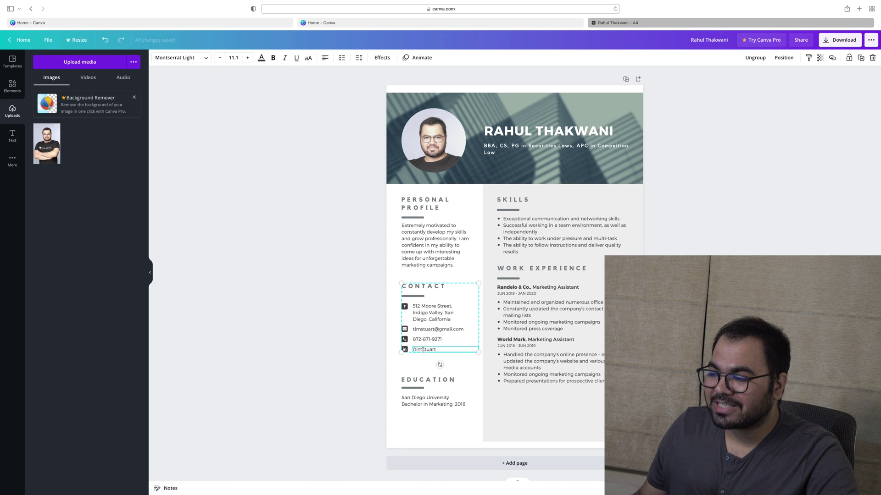
{"action": "scroll", "coordinate": [424, 353], "scroll_direction": "up", "scroll_amount": 5}
{"action": "left_click", "coordinate": [429, 358]}
{"action": "left_click", "coordinate": [415, 339]}
{"action": "double_click", "coordinate": [415, 339]}
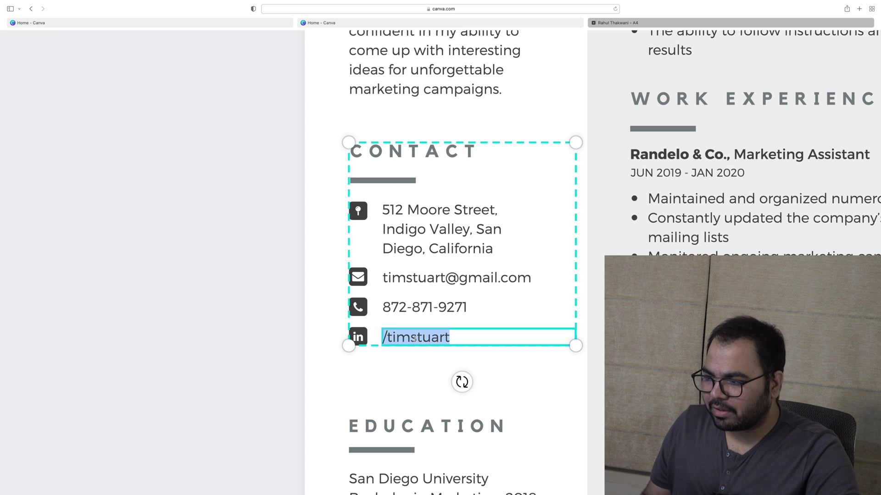
{"action": "left_click", "coordinate": [415, 338]}
{"action": "double_click", "coordinate": [415, 338]}
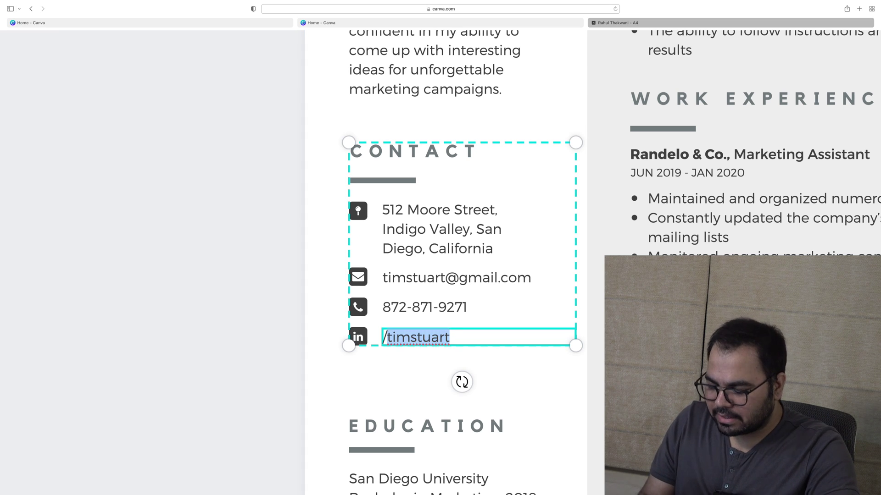
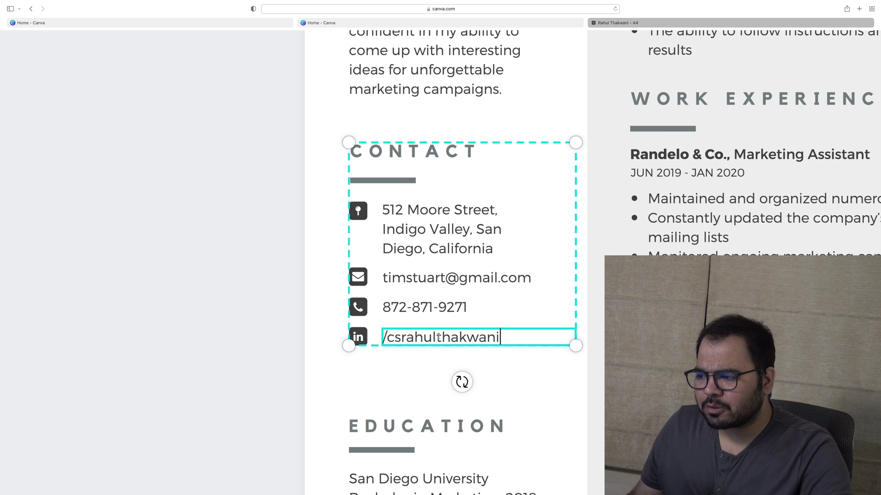
Replace the sample email username with the person's own Gmail username
{"action": "scroll", "coordinate": [439, 338], "scroll_direction": "down", "scroll_amount": 5}
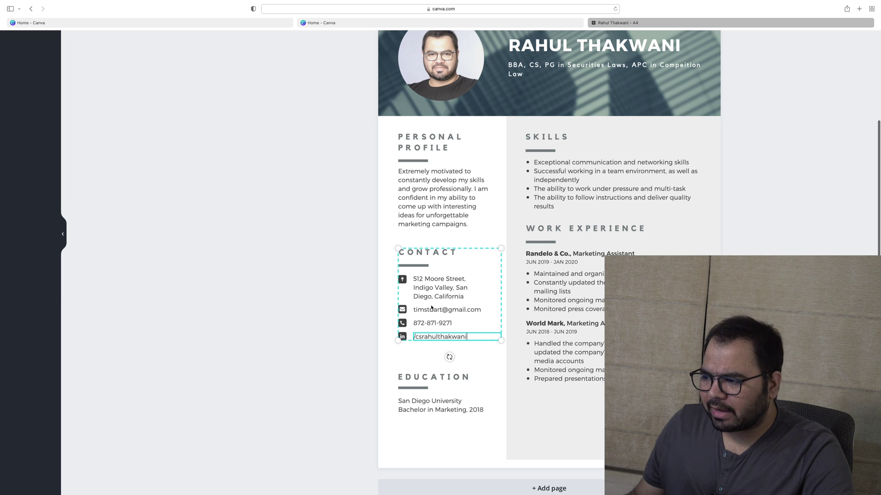
{"action": "double_click", "coordinate": [428, 310]}
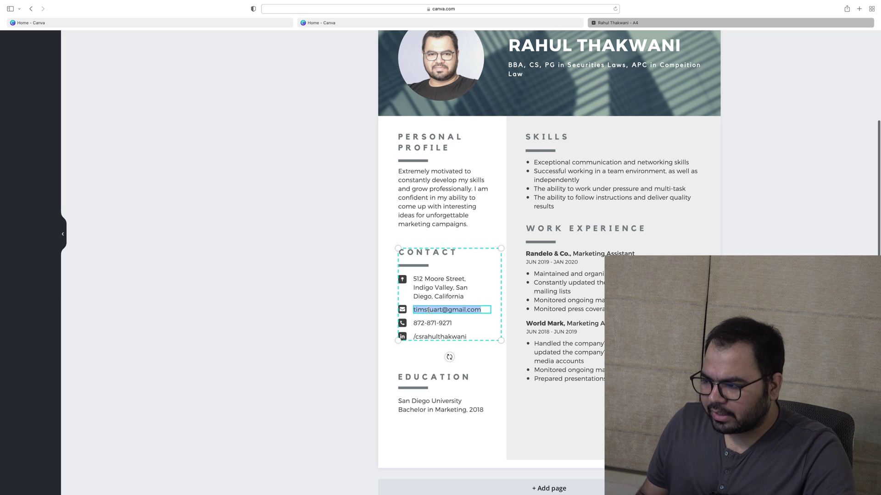
{"action": "double_click", "coordinate": [428, 310]}
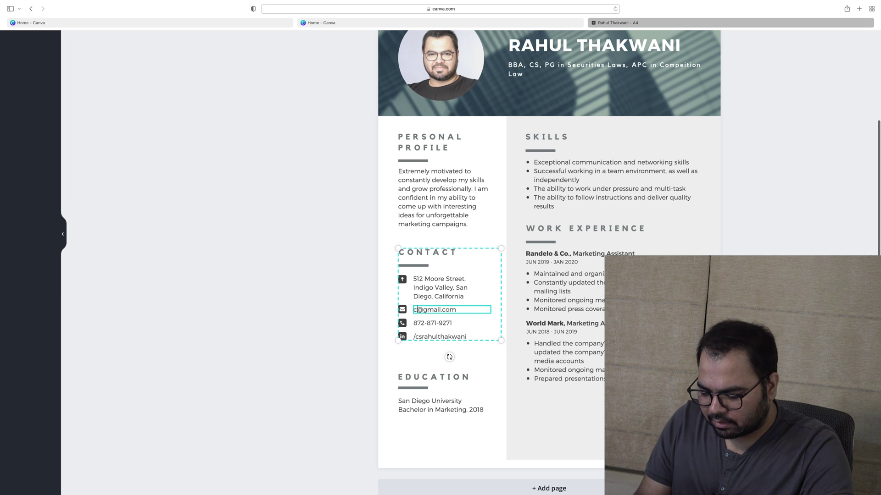
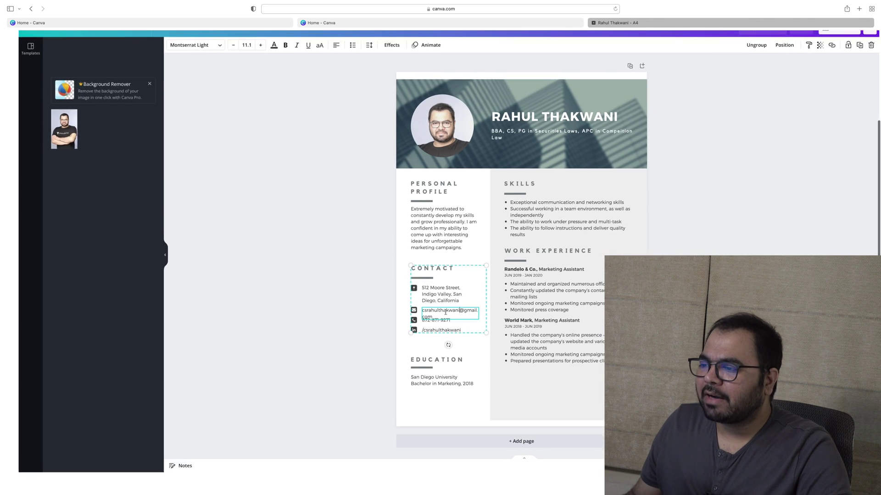
{"action": "left_click", "coordinate": [331, 307]}
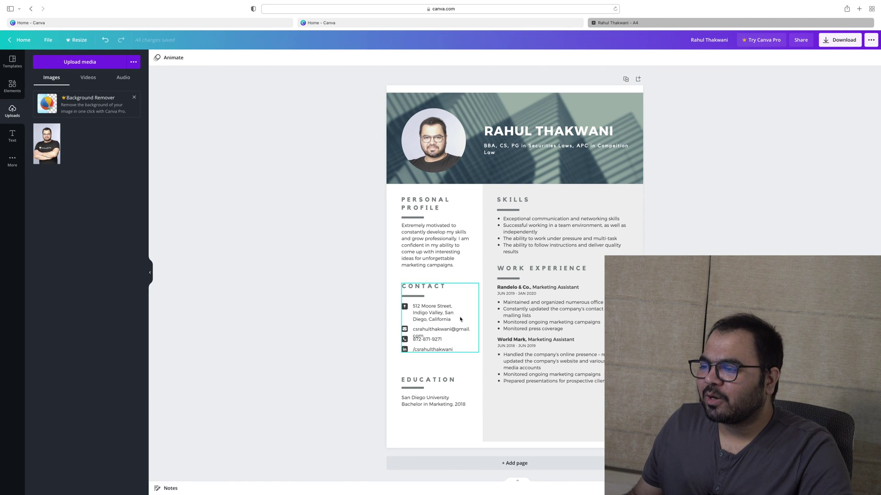
Shrink the Contact group in three corner-handle resizes so the email fits
{"action": "left_click", "coordinate": [431, 312]}
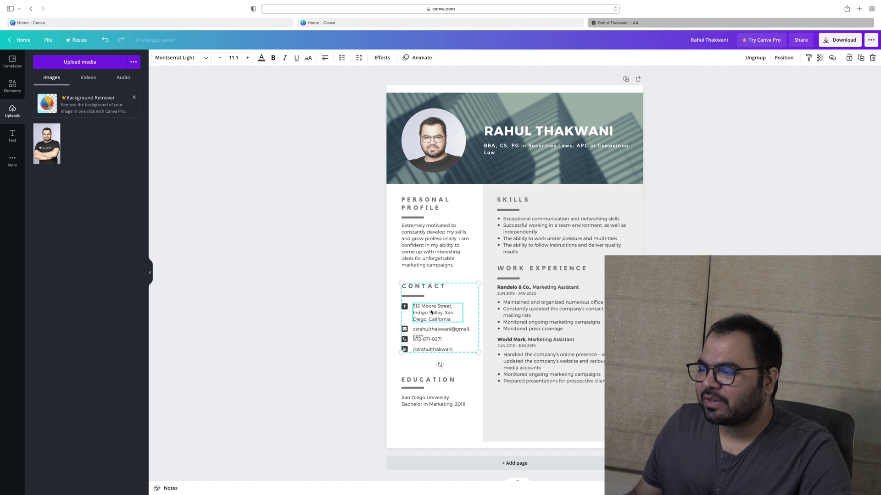
{"action": "mouse_move", "coordinate": [478, 351]}
{"action": "left_mouse_down"}
{"action": "mouse_move", "coordinate": [484, 354]}
{"action": "mouse_move", "coordinate": [472, 349]}
{"action": "left_mouse_up"}
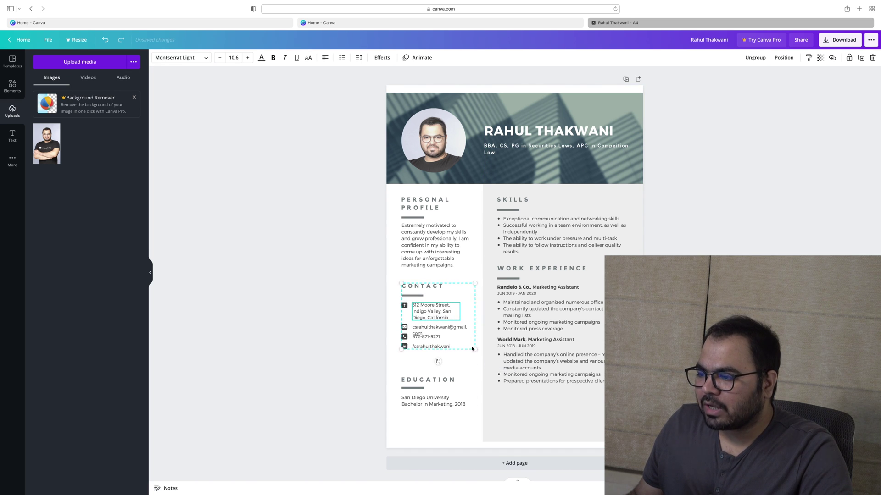
{"action": "double_click", "coordinate": [426, 335]}
{"action": "left_click", "coordinate": [425, 334]}
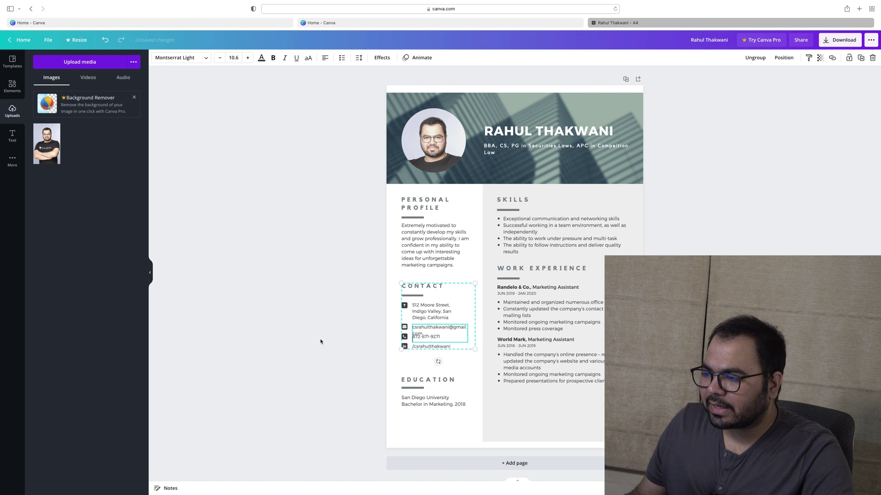
{"action": "left_click", "coordinate": [403, 362]}
{"action": "left_click", "coordinate": [405, 347]}
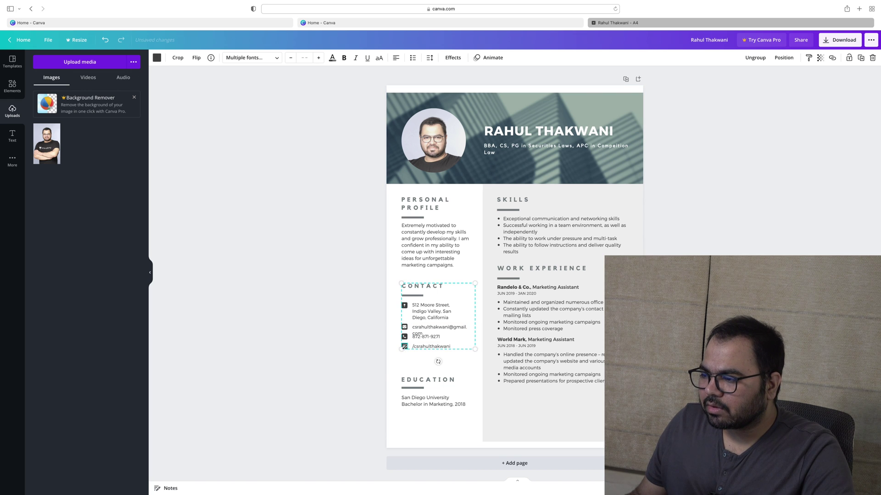
{"action": "mouse_move", "coordinate": [474, 350]}
{"action": "left_mouse_down"}
{"action": "mouse_move", "coordinate": [473, 366]}
{"action": "mouse_move", "coordinate": [462, 359]}
{"action": "left_mouse_up"}
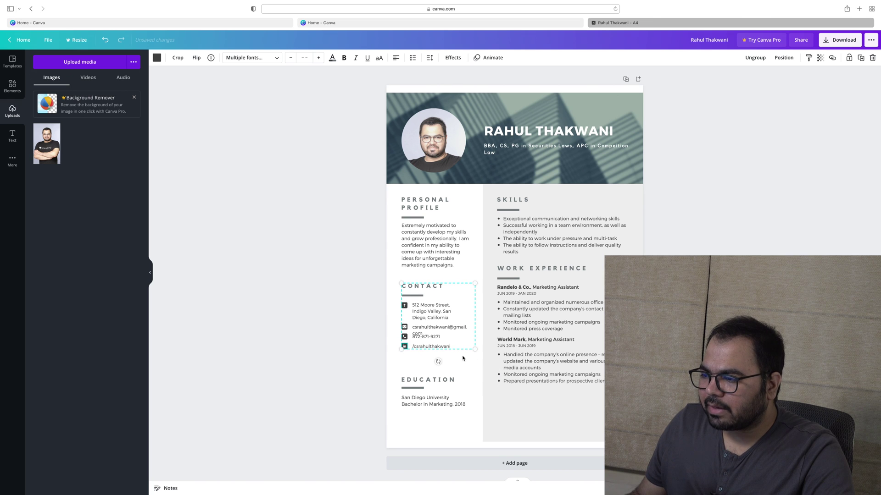
{"action": "left_click", "coordinate": [445, 334]}
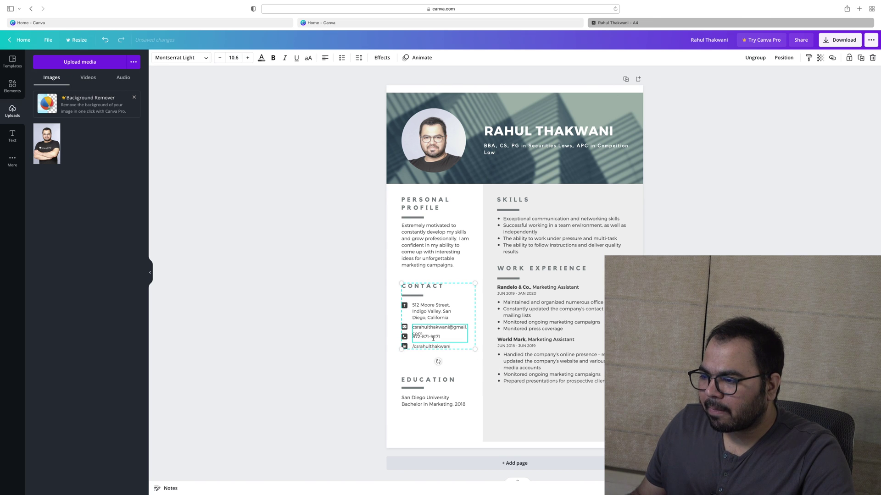
{"action": "left_click", "coordinate": [408, 347]}
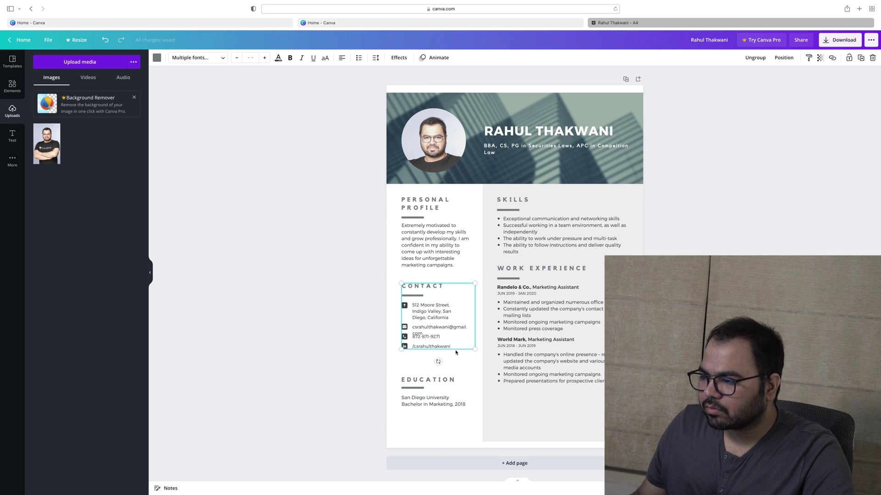
{"action": "left_click_drag", "start_coordinate": [474, 349], "coordinate": [453, 367]}
Delete the street address text and nudge the Contact group upward
{"action": "left_click", "coordinate": [443, 328]}
{"action": "left_click", "coordinate": [451, 318]}
{"action": "key", "text": "ctrl+a"}
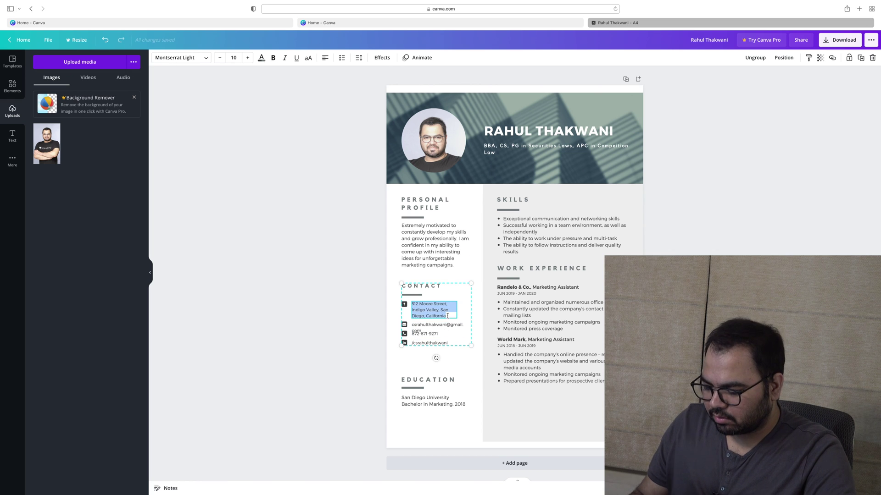
{"action": "key", "text": "BackSpace"}
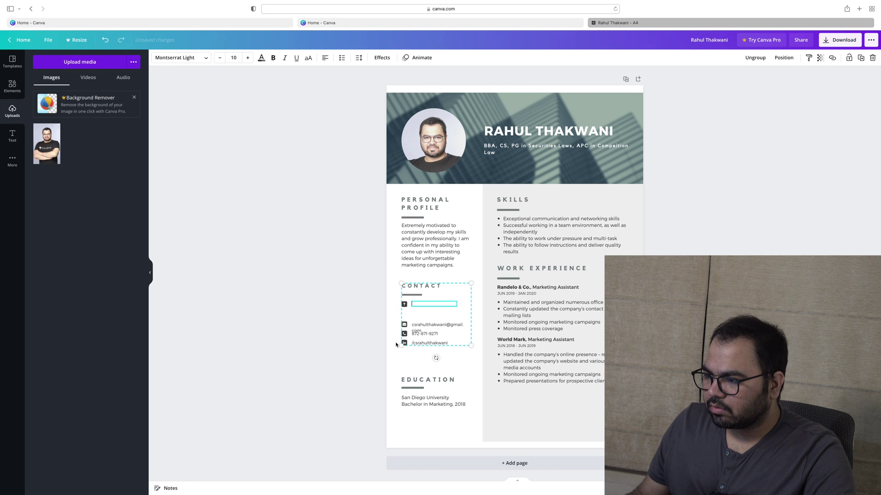
{"action": "left_click", "coordinate": [397, 344]}
{"action": "left_click", "coordinate": [404, 325]}
{"action": "left_click_drag", "start_coordinate": [404, 324], "coordinate": [405, 319]}
Undo the move, resizes and email edit to restore the original Contact section
{"action": "key", "text": "super+z"}
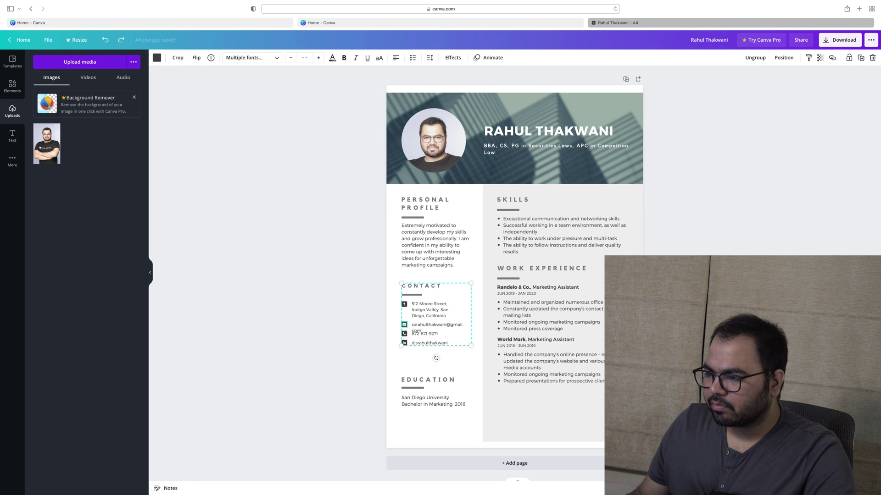
{"action": "key", "text": "super+z"}
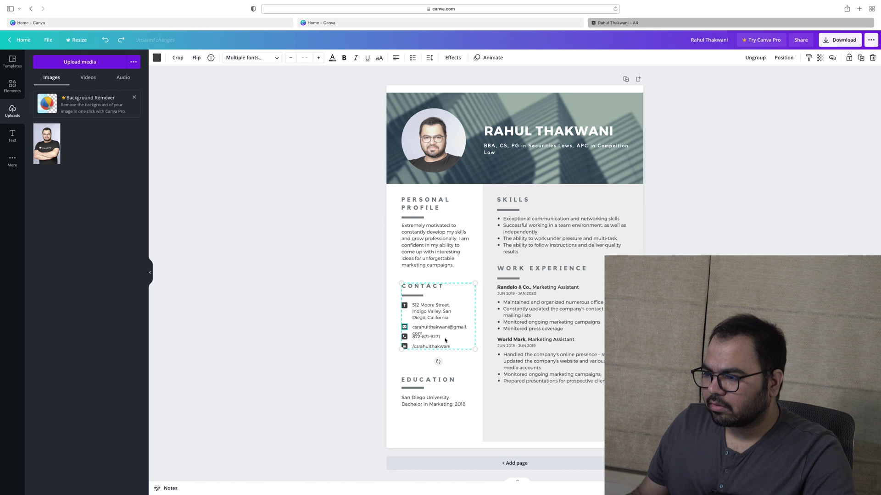
{"action": "left_click", "coordinate": [422, 334]}
{"action": "left_click", "coordinate": [404, 347]}
{"action": "left_click", "coordinate": [413, 365]}
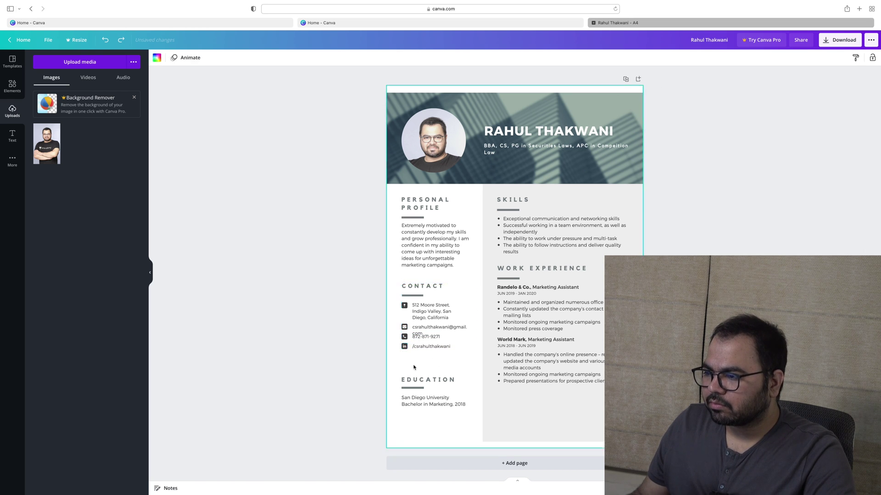
{"action": "key", "text": "super+z"}
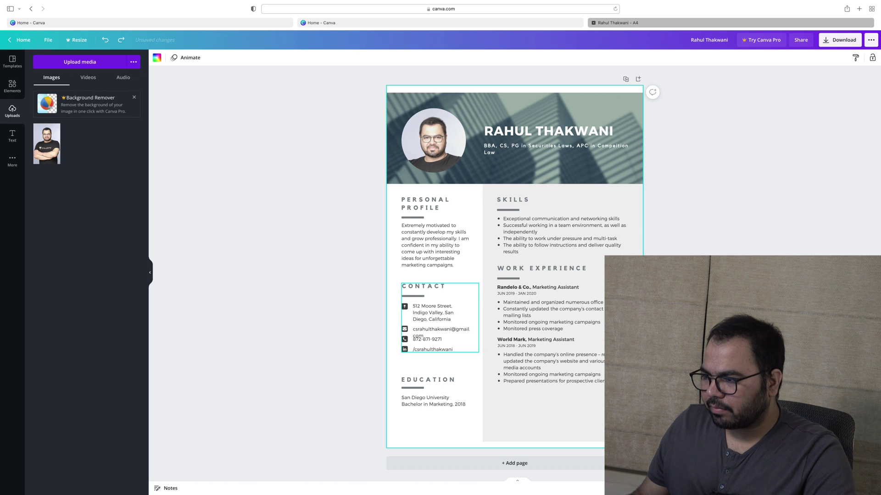
{"action": "key", "text": "super+z"}
{"action": "key", "text": "super+z"}
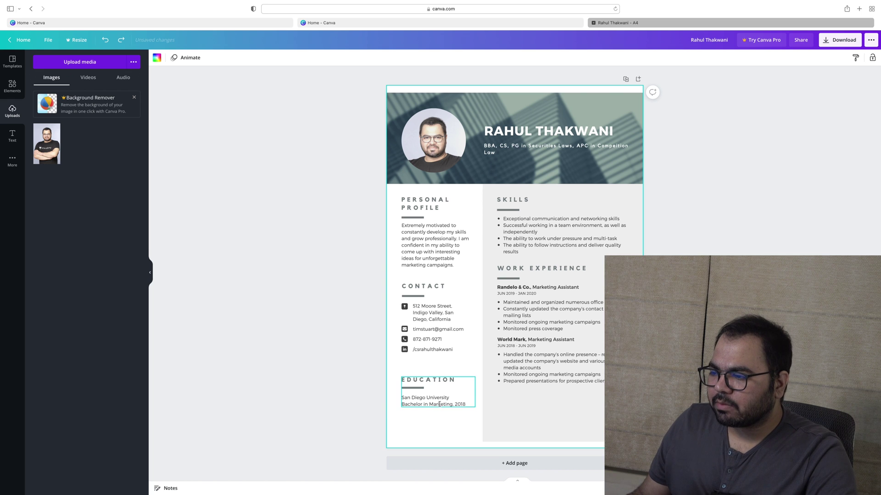
{"action": "double_click", "coordinate": [439, 403]}
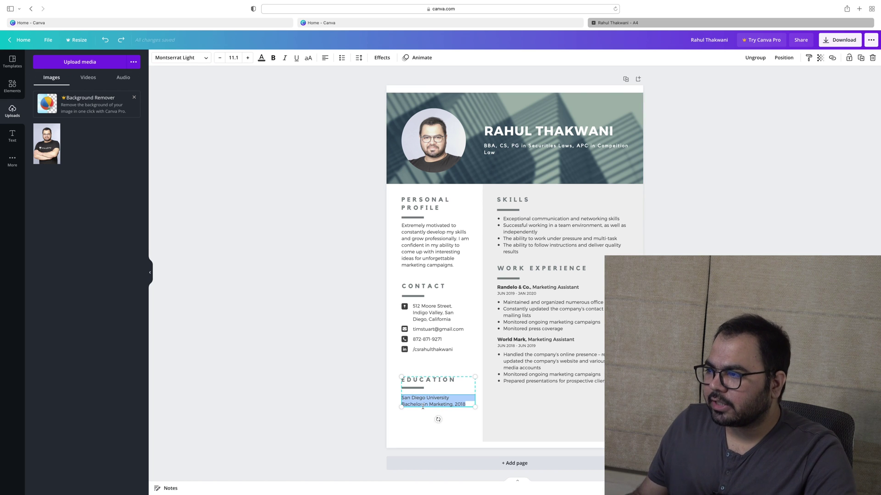
{"action": "double_click", "coordinate": [514, 200]}
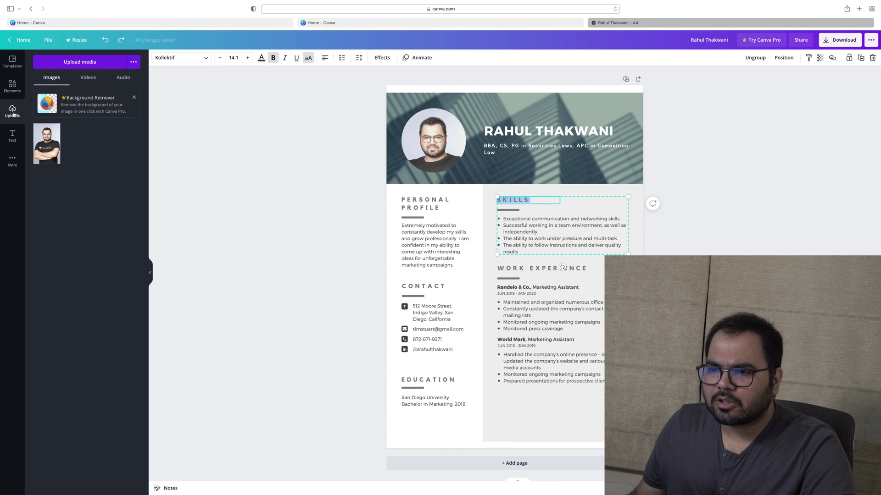
{"action": "left_click", "coordinate": [14, 59]}
Replace the current page with the purple software-expert photo resume template
{"action": "scroll", "coordinate": [91, 212], "scroll_direction": "down", "scroll_amount": 10}
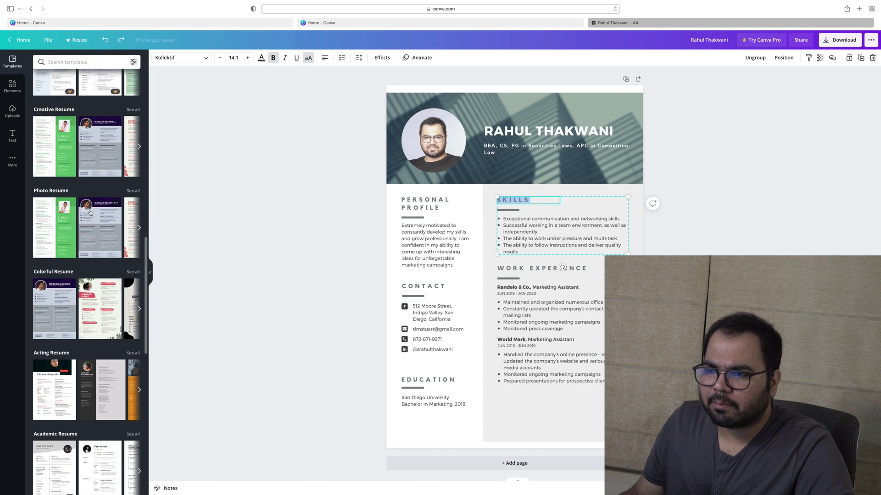
{"action": "left_click", "coordinate": [91, 213]}
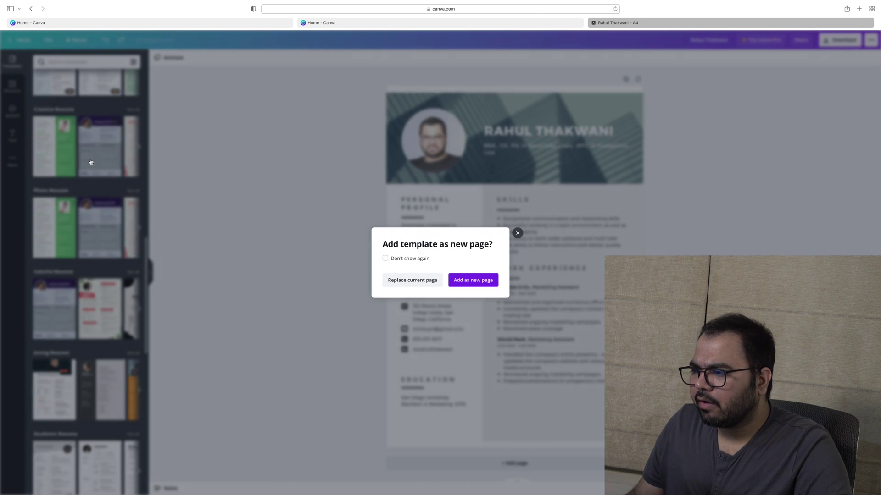
{"action": "left_click", "coordinate": [427, 280]}
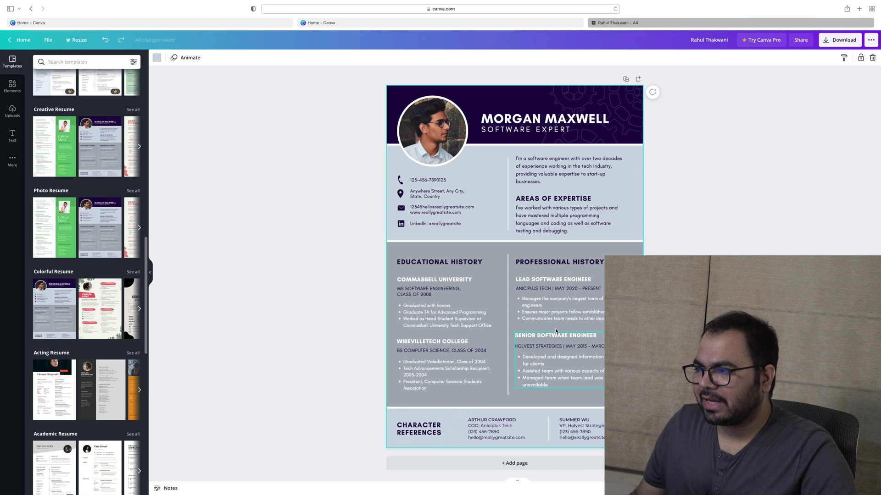
{"action": "left_click", "coordinate": [564, 215]}
Drop the uploaded portrait into the profile circle and crop it to face and shoulders
{"action": "left_click_drag", "start_coordinate": [568, 231], "coordinate": [515, 208]}
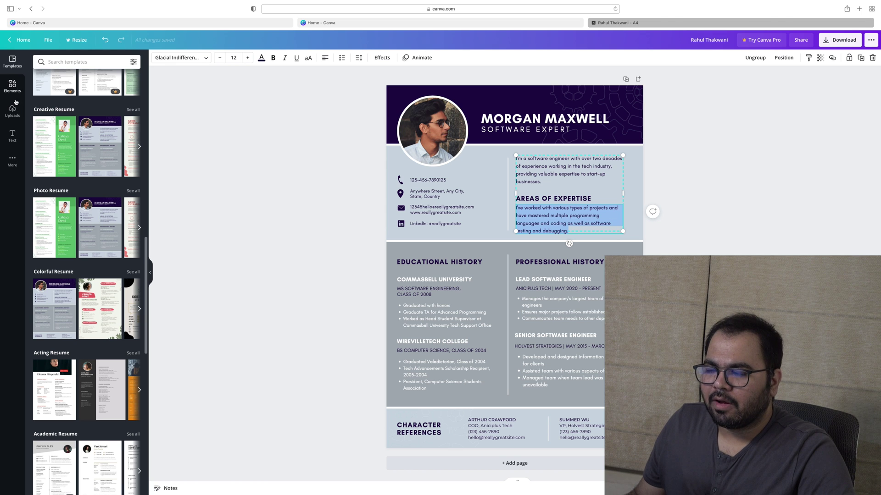
{"action": "left_click", "coordinate": [13, 110]}
{"action": "left_click_drag", "start_coordinate": [46, 144], "coordinate": [433, 138]}
{"action": "double_click", "coordinate": [434, 138]}
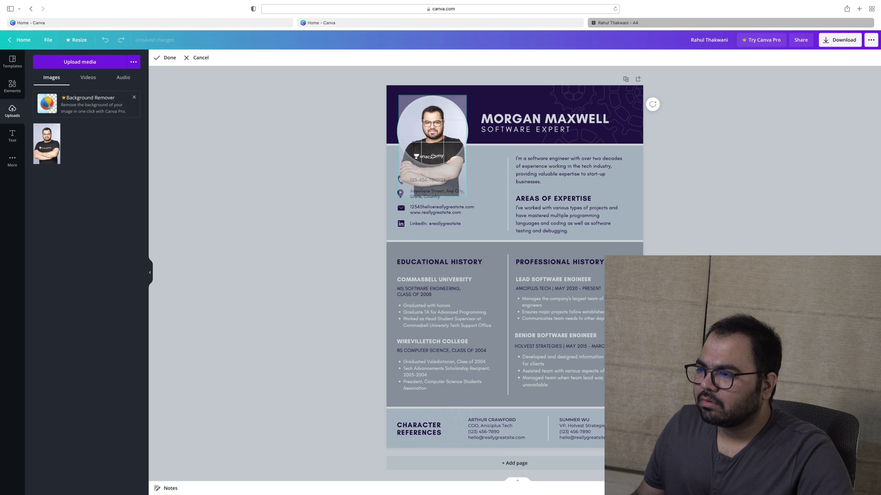
{"action": "left_click_drag", "start_coordinate": [466, 199], "coordinate": [447, 194]}
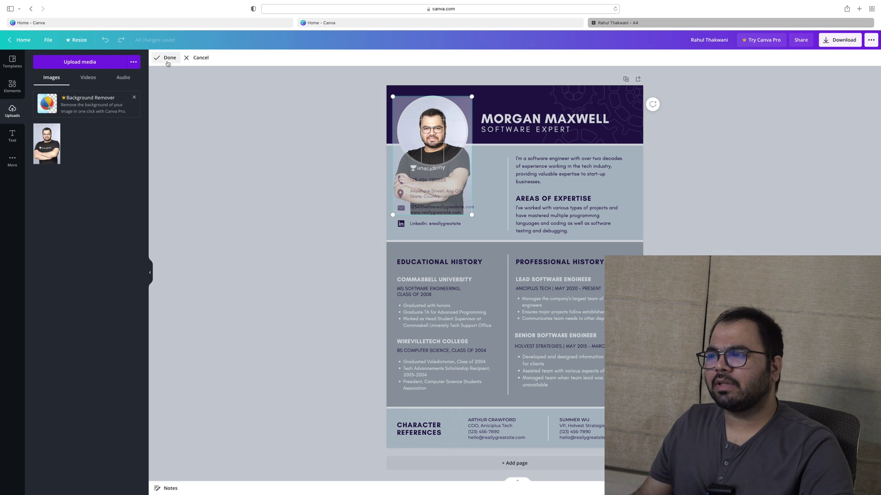
{"action": "left_click", "coordinate": [168, 58]}
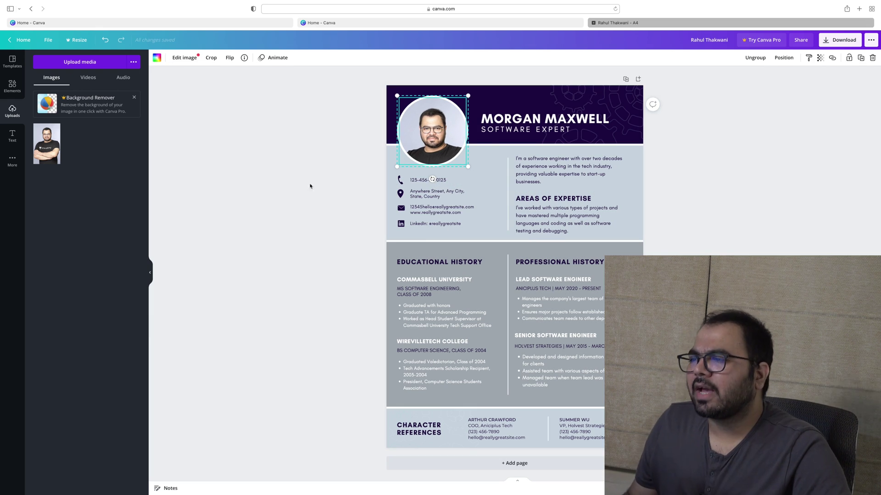
{"action": "double_click", "coordinate": [438, 128]}
{"action": "left_click_drag", "start_coordinate": [438, 128], "coordinate": [439, 124]}
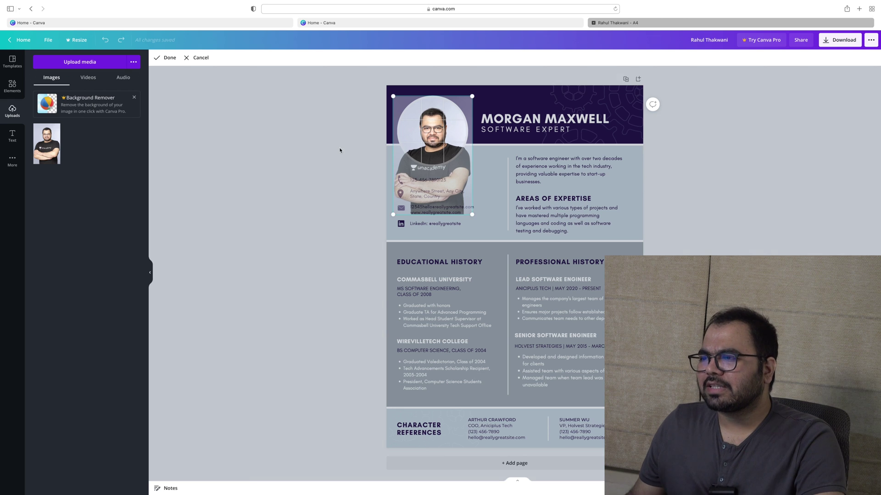
{"action": "left_click", "coordinate": [338, 147]}
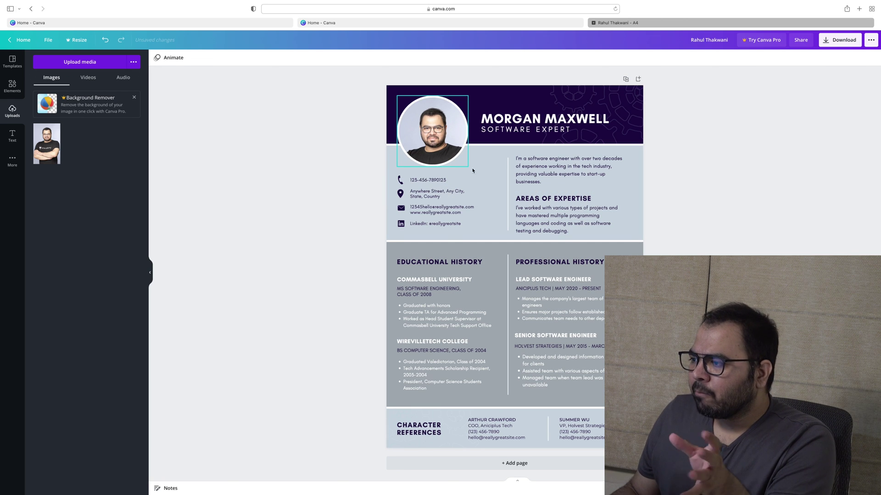
Rewrite the summary as a qualified Company Secretary specializing in Securities Law & Competition Law
{"action": "double_click", "coordinate": [568, 165]}
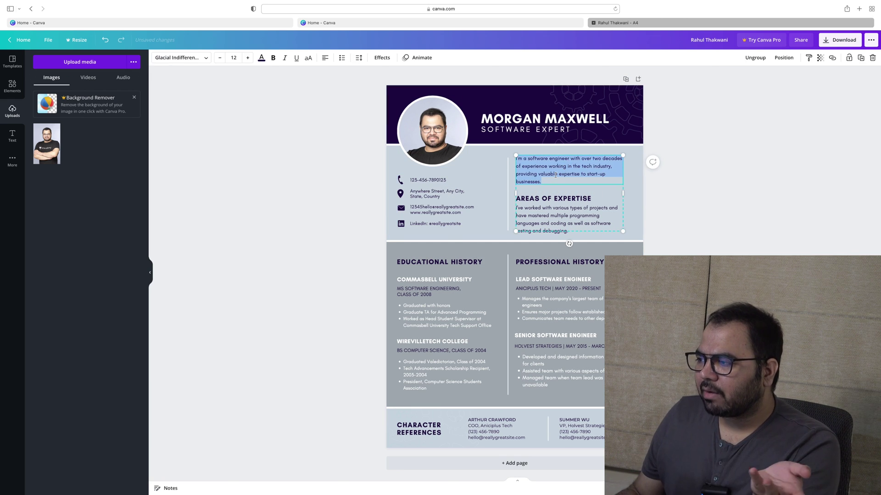
{"action": "key", "text": "BackSpace"}
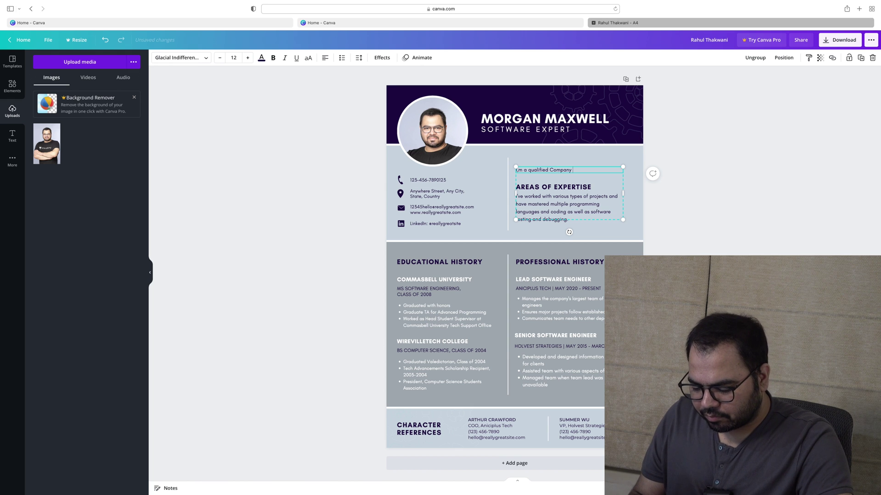
{"action": "type", "text": "y"}
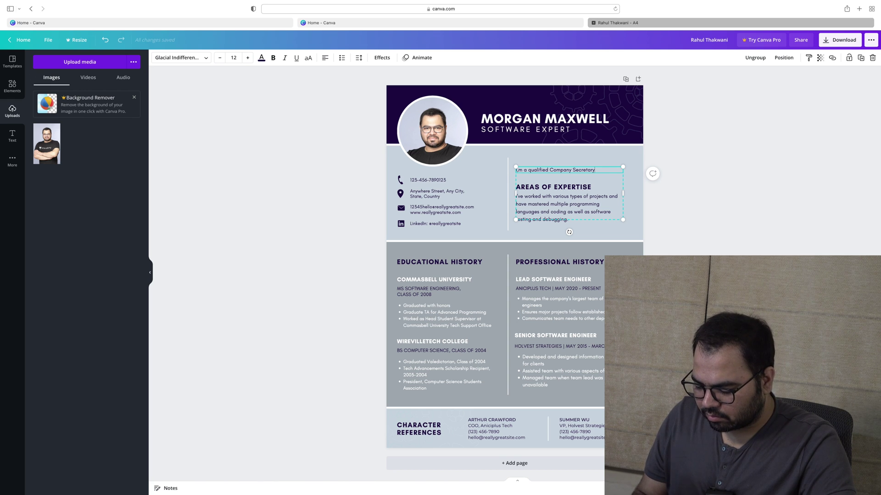
{"action": "type", "text": "with"}
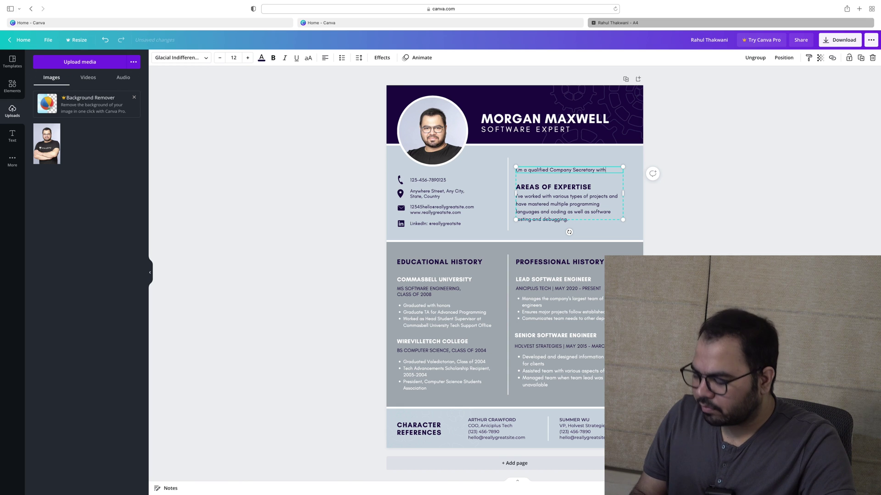
{"action": "type", "text": " speciali"}
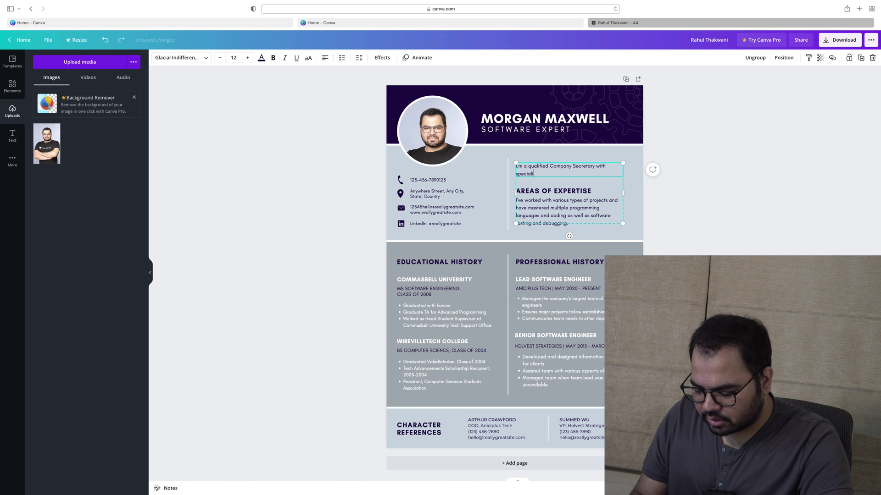
{"action": "type", "text": "zation"}
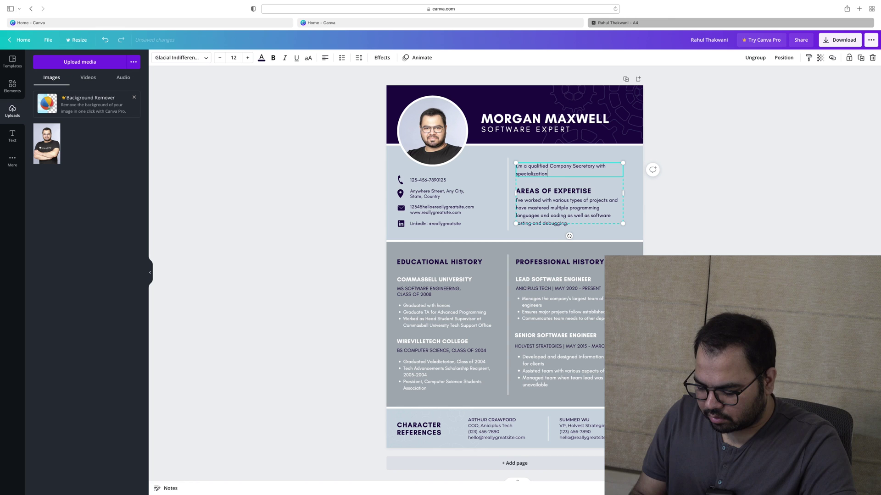
{"action": "type", "text": " in Sec"}
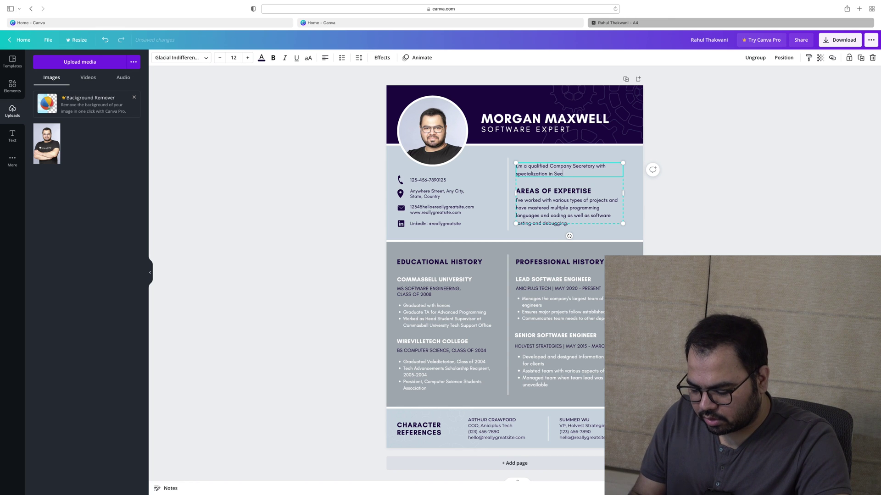
{"action": "type", "text": "rutities "}
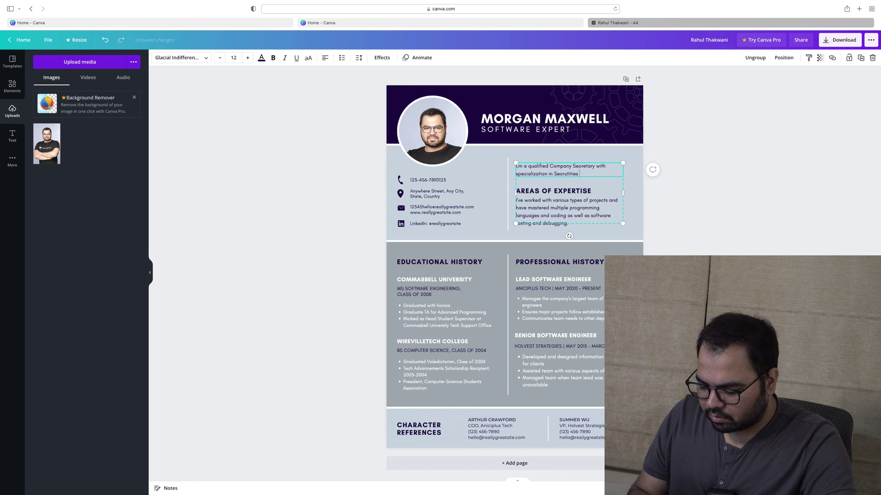
{"action": "type", "text": "Law & C"}
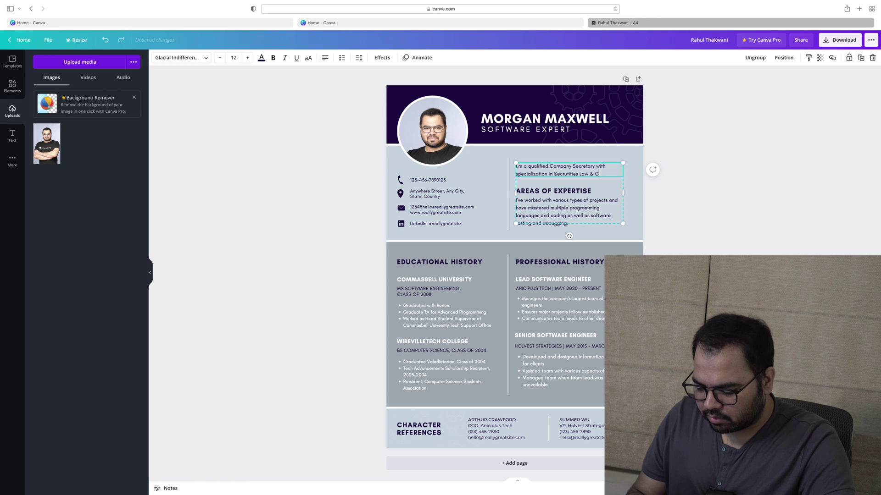
{"action": "type", "text": "ompetition Law"}
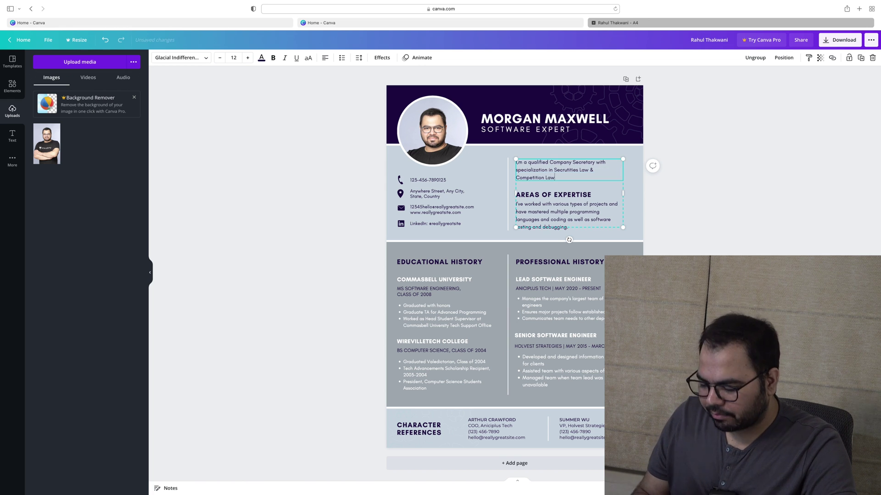
{"action": "type", "text": "."}
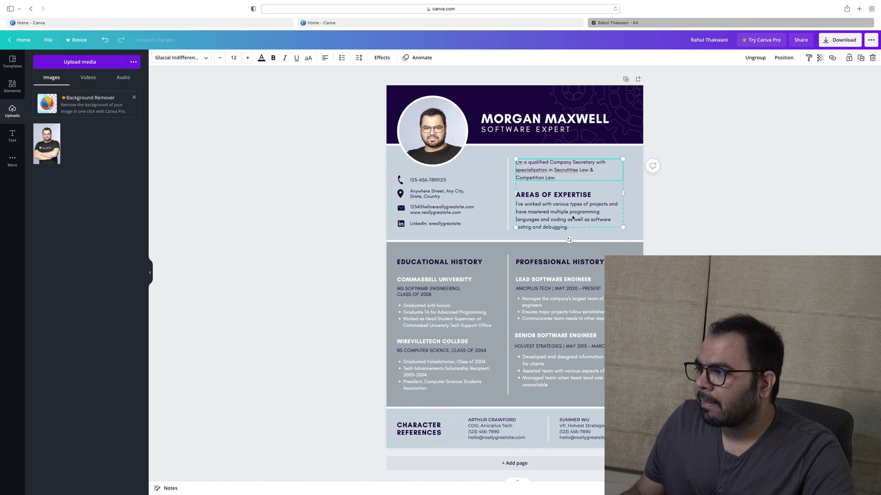
Replace the expertise paragraph with 'Company Law, Securities Laws & Competition Law'
{"action": "triple_click", "coordinate": [573, 217]}
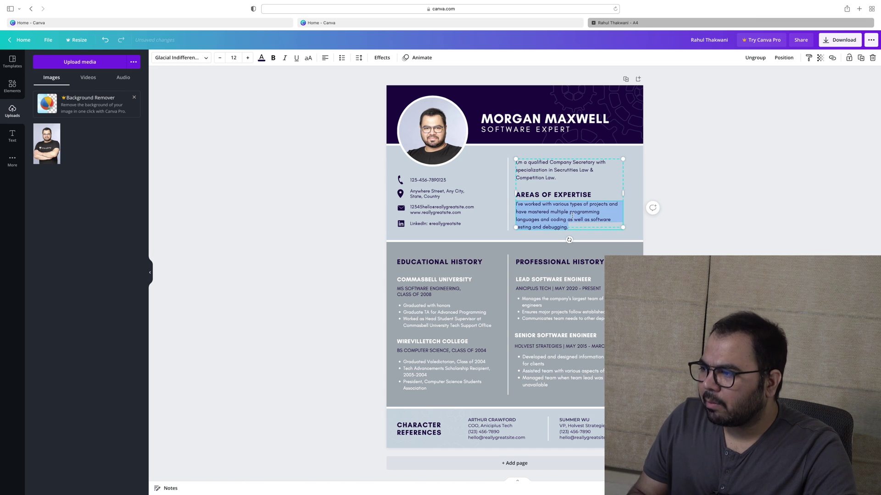
{"action": "type", "text": "Company"}
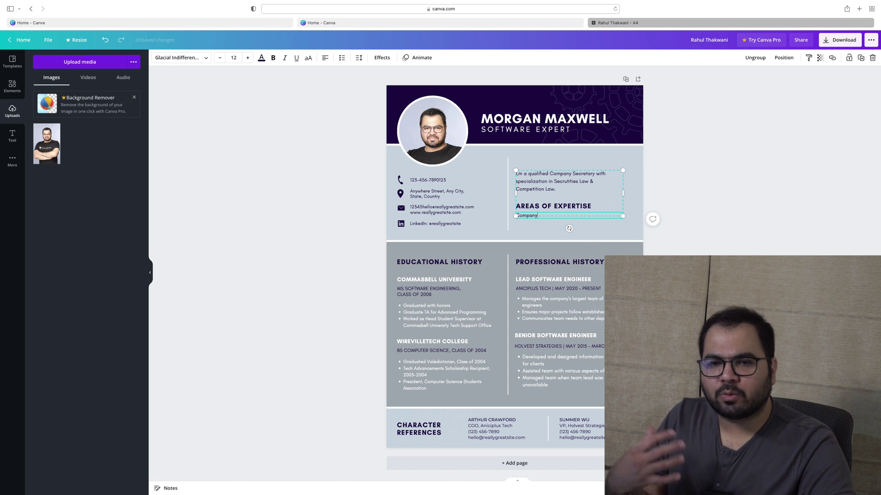
{"action": "type", "text": " LAw"}
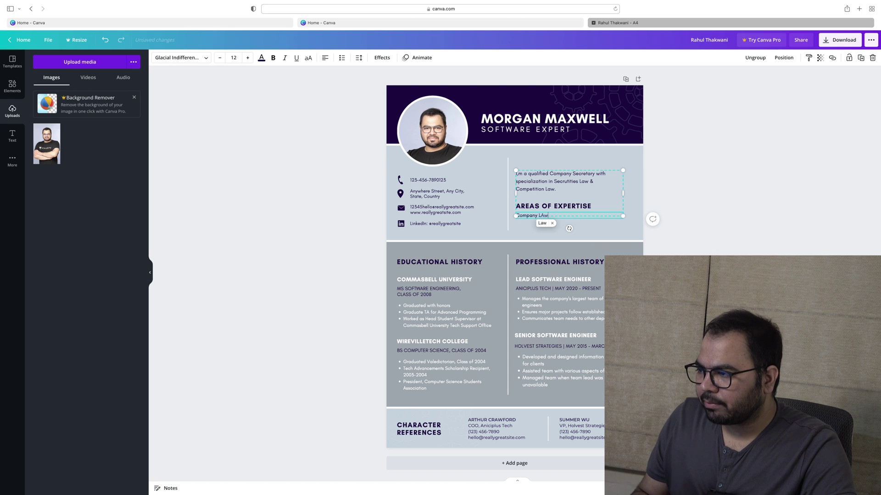
{"action": "key", "text": "BackSpace"}
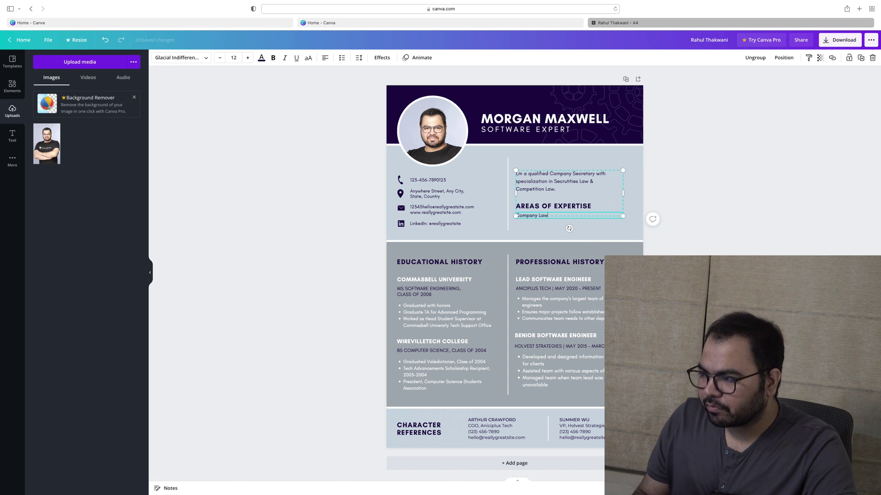
{"action": "type", "text": ","}
{"action": "key", "text": "Return"}
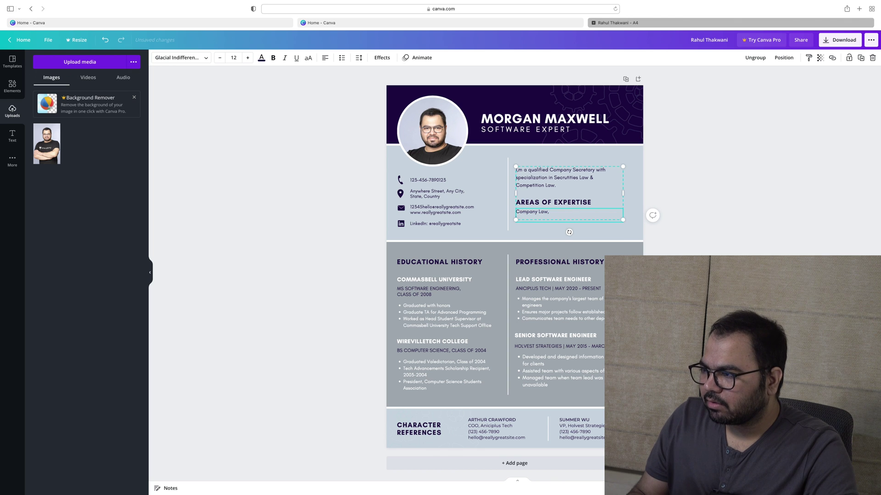
{"action": "key", "text": "BackSpace"}
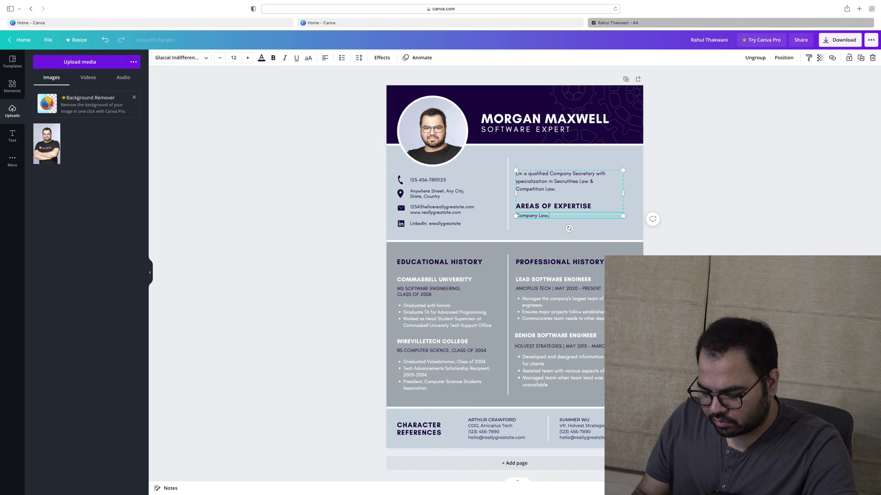
{"action": "type", "text": "Securiti"}
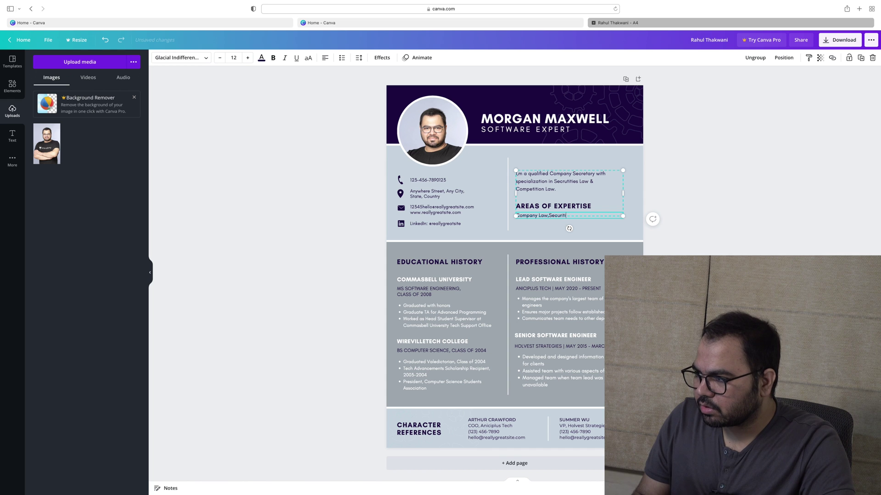
{"action": "type", "text": "es Laws & C"}
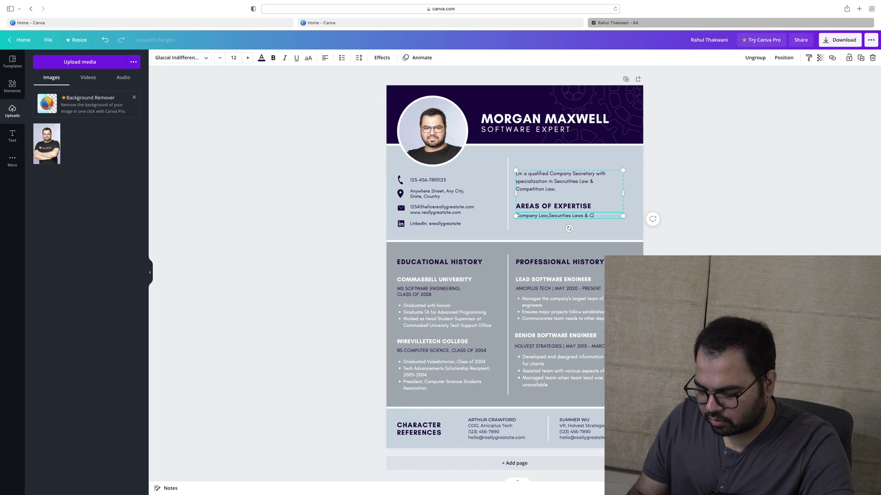
{"action": "type", "text": "ompetition La"}
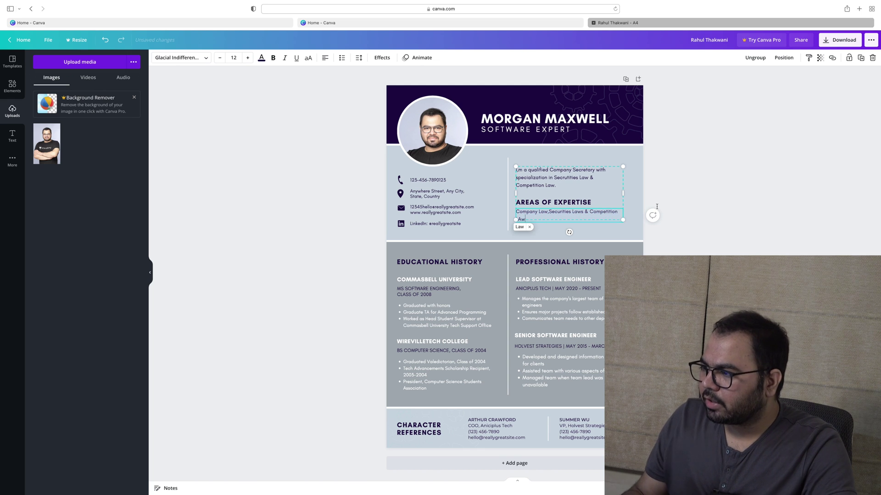
{"action": "type", "text": "w"}
Replace the summary's specialization phrase with 'industry experience of 12 years'
{"action": "left_click", "coordinate": [651, 216]}
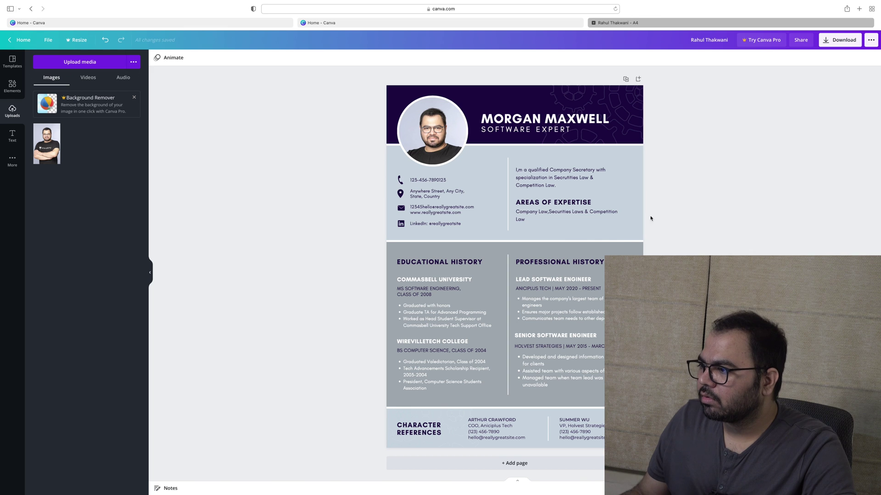
{"action": "left_click", "coordinate": [553, 210]}
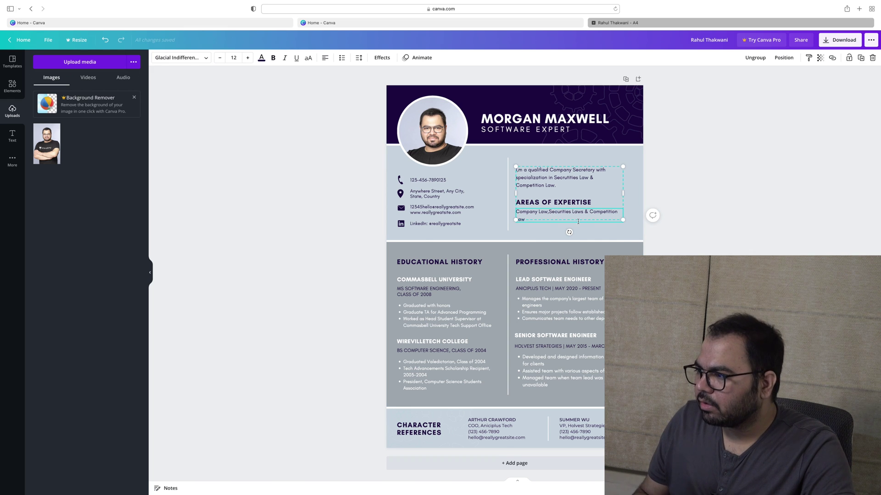
{"action": "left_click", "coordinate": [564, 188]}
{"action": "left_click_drag", "start_coordinate": [560, 185], "coordinate": [520, 177]}
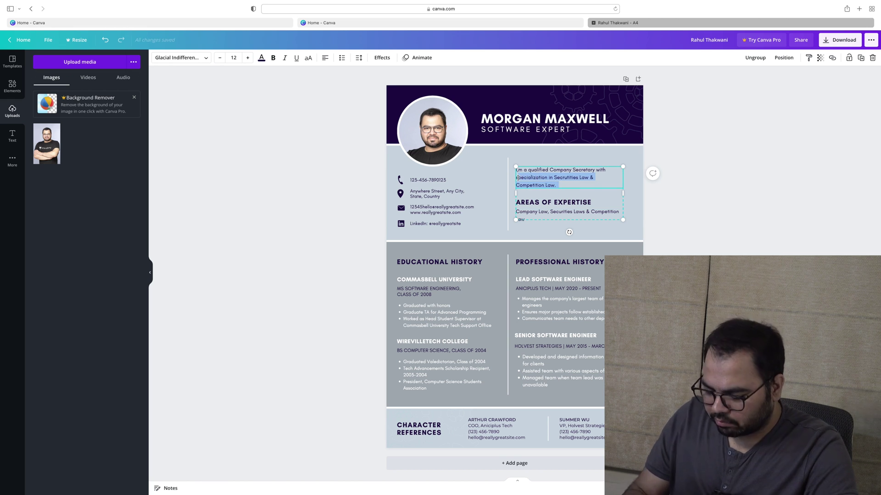
{"action": "type", "text": "industry experience"}
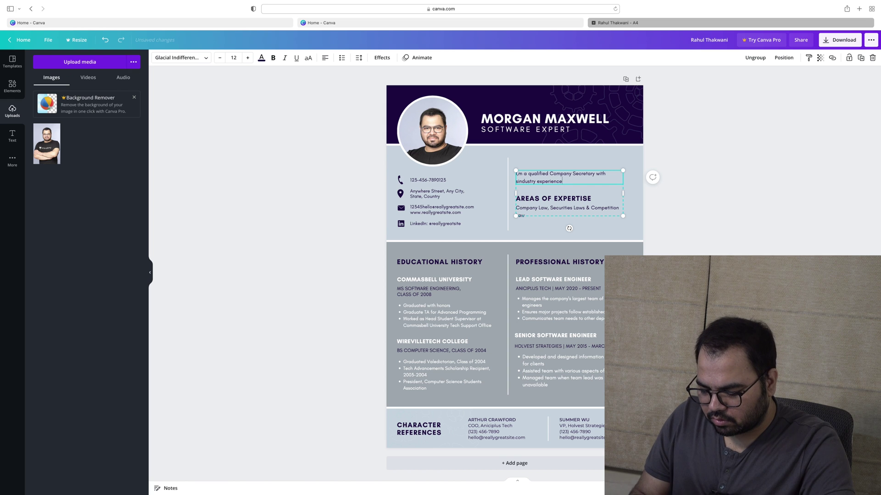
{"action": "type", "text": "of 12 years."}
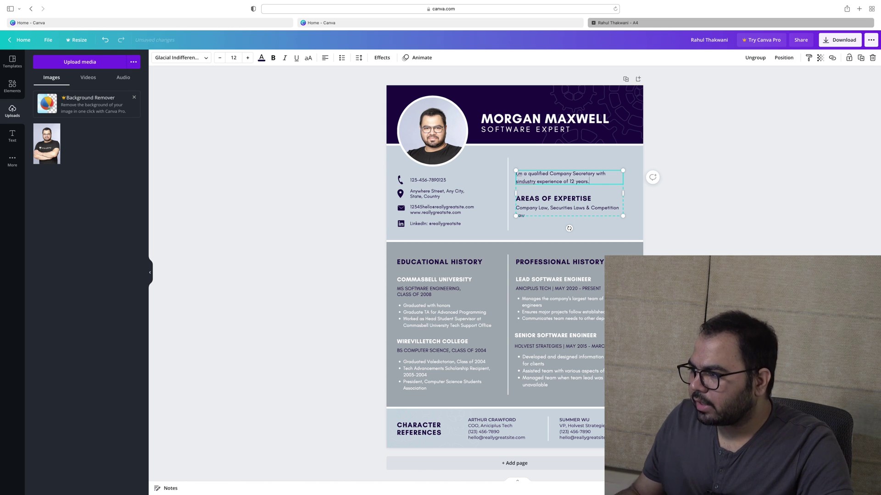
{"action": "left_click", "coordinate": [711, 219]}
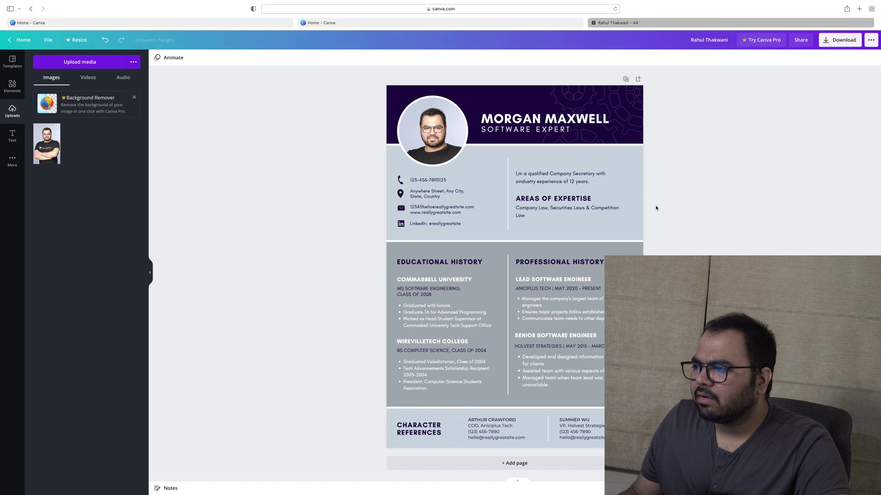
Extend the summary line with 'including 10 years of teaching experience.'
{"action": "double_click", "coordinate": [596, 185]}
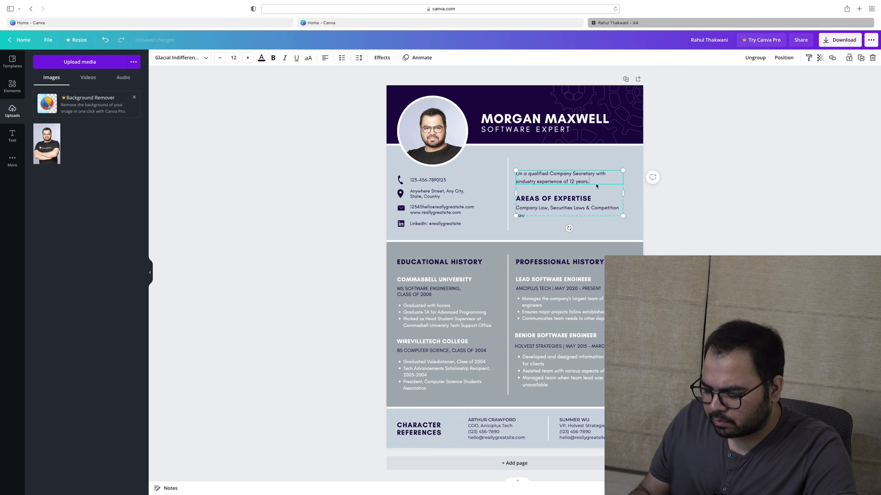
{"action": "key", "text": "BackSpace"}
{"action": "type", "text": "i"}
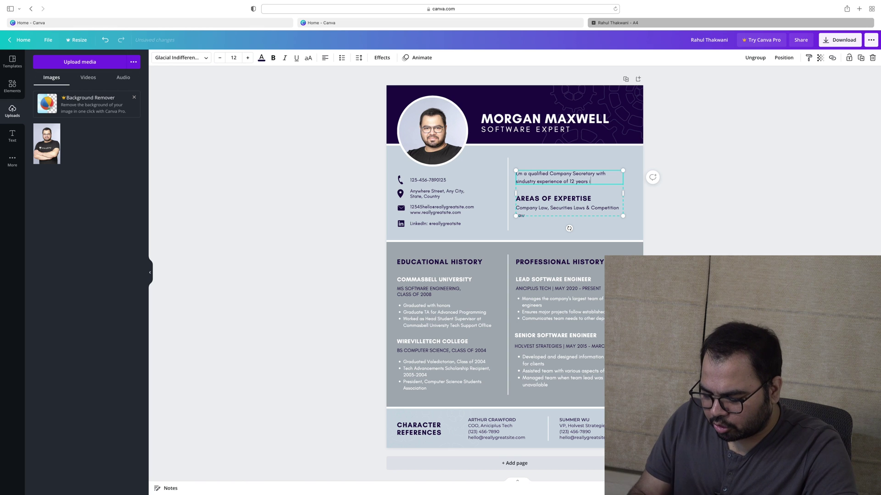
{"action": "type", "text": "nclusing 10 years of teaching experience."}
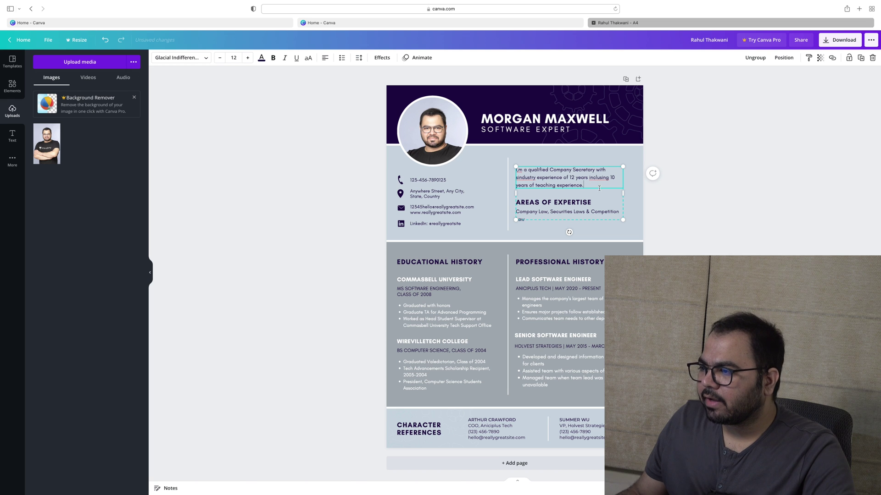
{"action": "key", "text": "Escape"}
{"action": "key", "text": "Escape"}
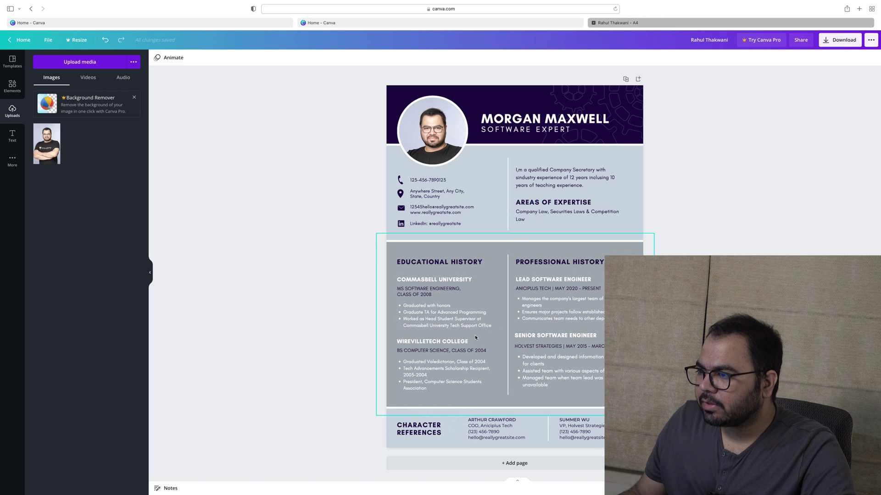
Delete CHARACTER so the heading reads just REFERENCES
{"action": "left_click", "coordinate": [453, 279]}
{"action": "left_click", "coordinate": [474, 280]}
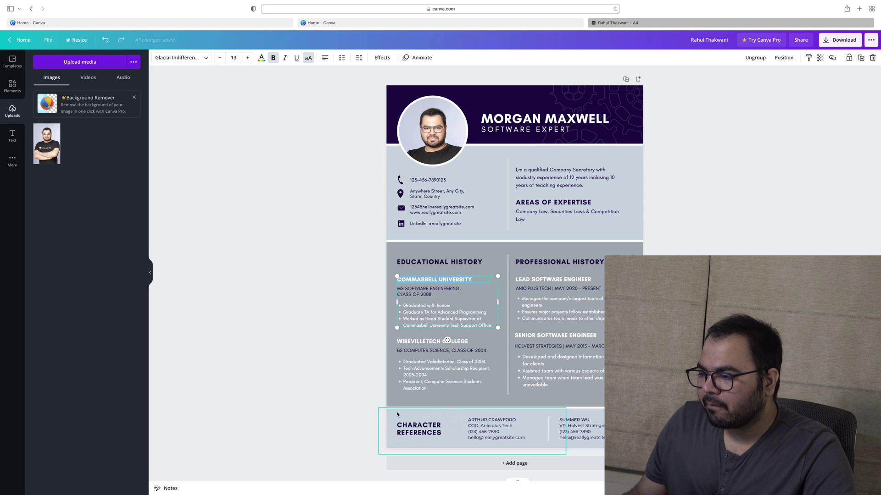
{"action": "left_click", "coordinate": [434, 431]}
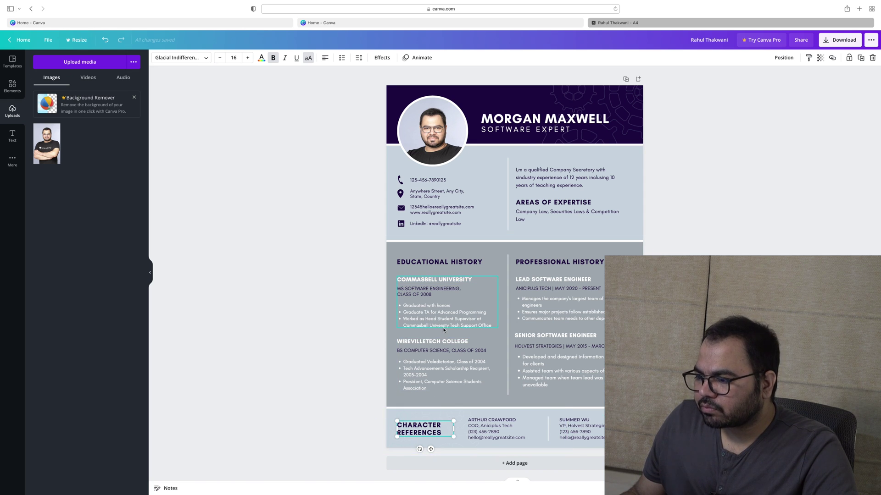
{"action": "left_click", "coordinate": [428, 428]}
{"action": "double_click", "coordinate": [425, 424]}
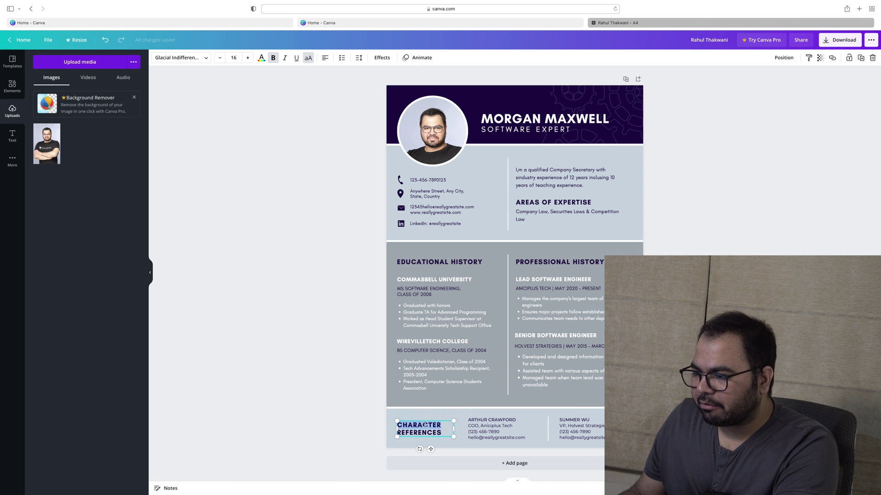
{"action": "key", "text": "BackSpace"}
{"action": "key", "text": "Escape"}
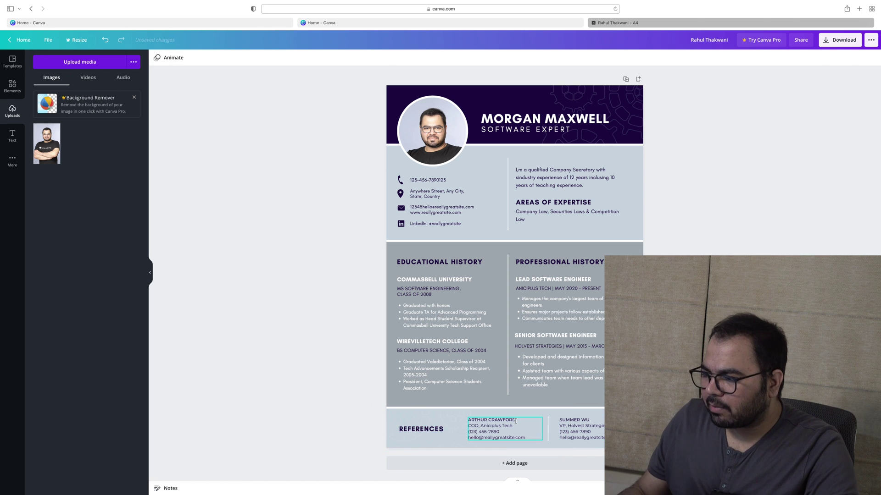
Replace the first reference's name line with the new contact's name, prefixed CS
{"action": "left_click", "coordinate": [513, 419]}
{"action": "left_click", "coordinate": [514, 420]}
{"action": "left_click", "coordinate": [513, 419]}
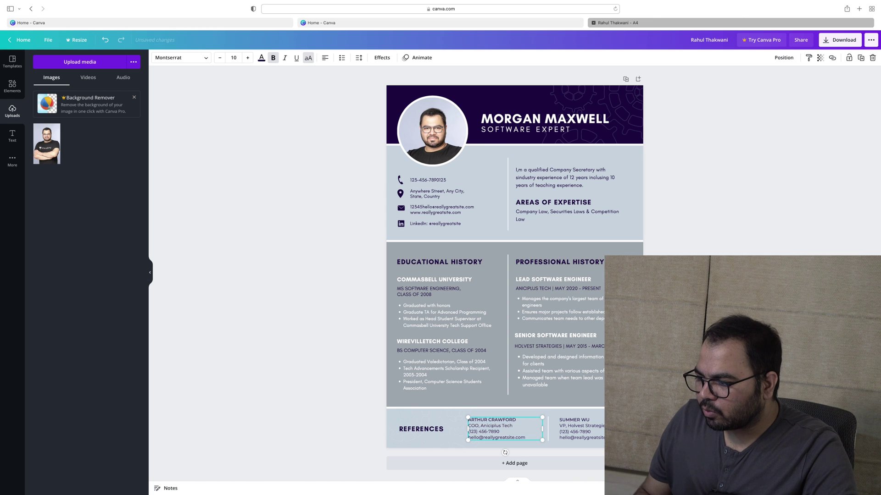
{"action": "left_click", "coordinate": [520, 422]}
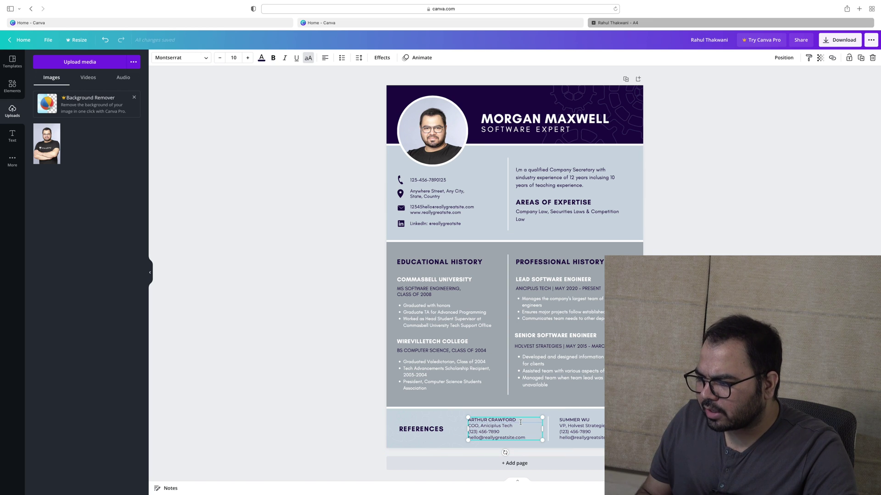
{"action": "double_click", "coordinate": [509, 419]}
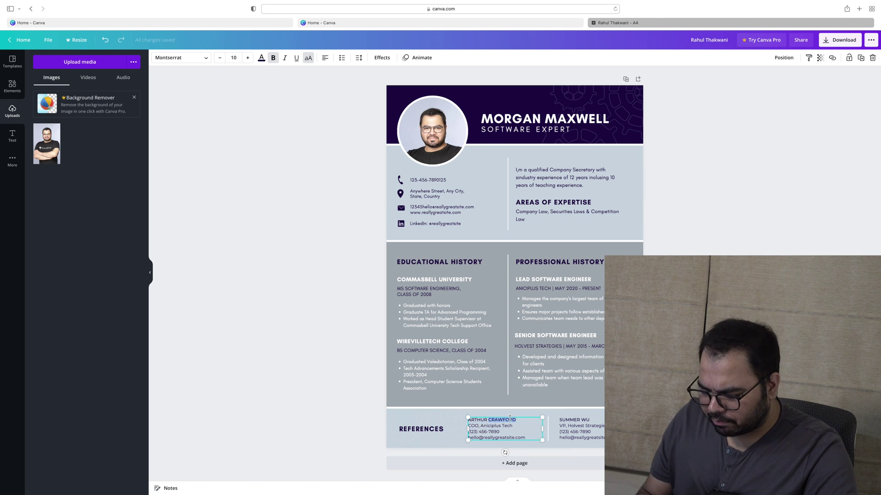
{"action": "triple_click", "coordinate": [510, 419]}
{"action": "type", "text": "CS"}
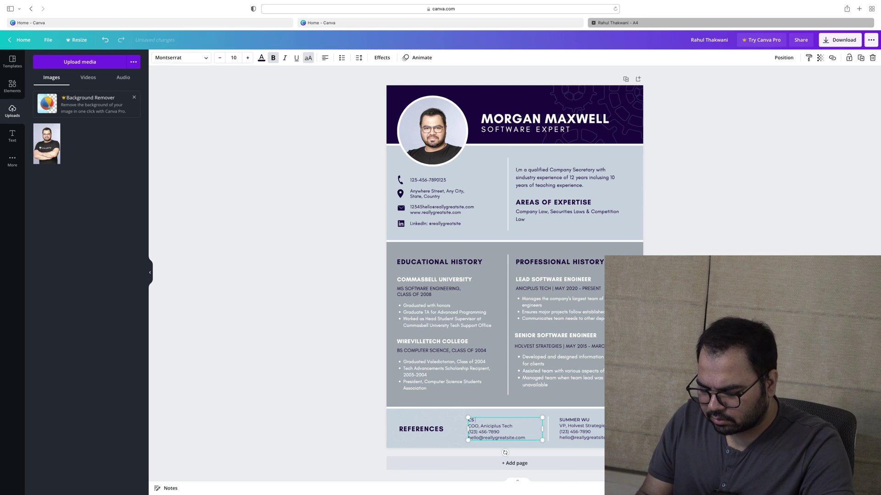
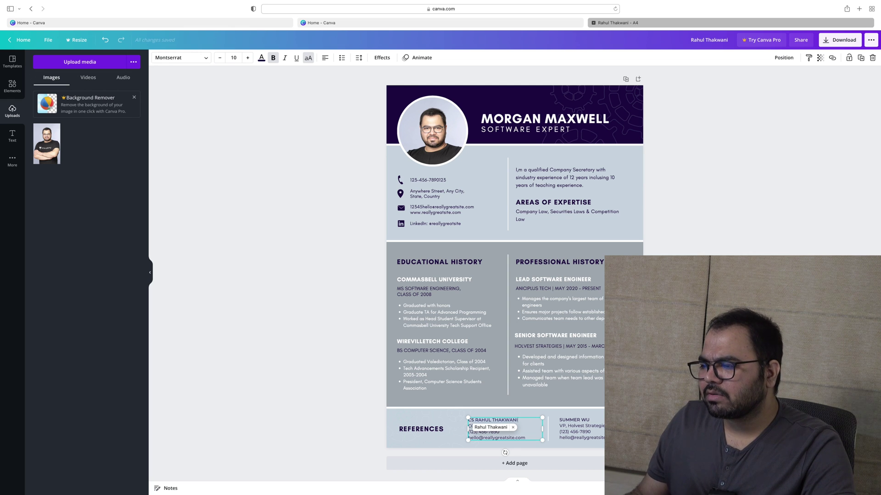
{"action": "key", "text": "Escape"}
{"action": "key", "text": "Escape"}
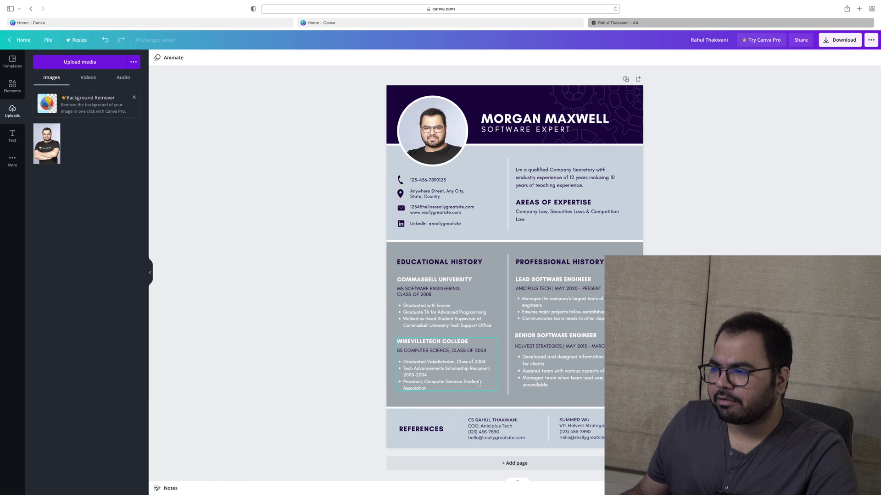
Rename the first education entry GLC,MUMBAI with qualification PGD IN SECURITIES LAWS
{"action": "left_click", "coordinate": [448, 279]}
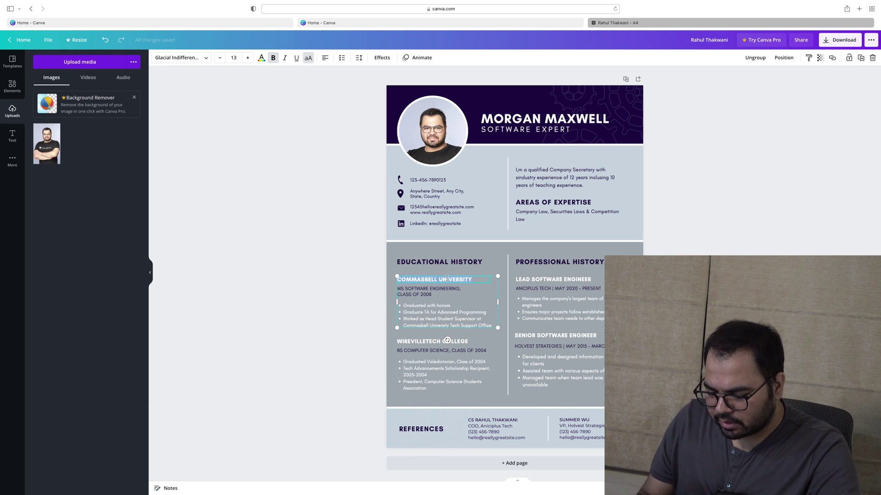
{"action": "type", "text": "GLC,"}
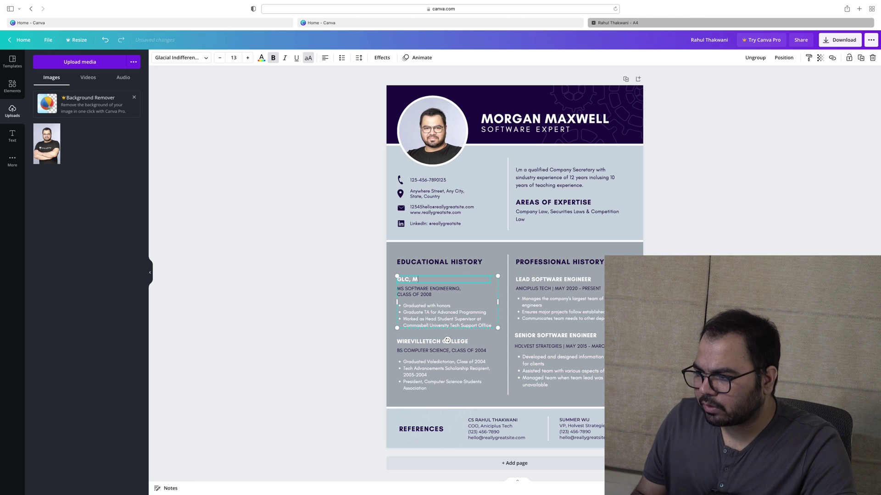
{"action": "type", "text": " M"}
{"action": "key", "text": "BackSpace"}
{"action": "type", "text": "MUMBAI"}
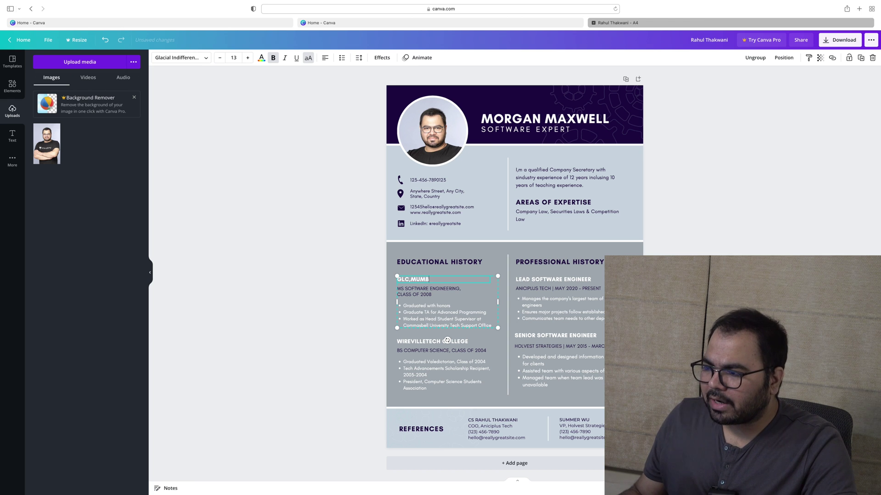
{"action": "triple_click", "coordinate": [448, 288]}
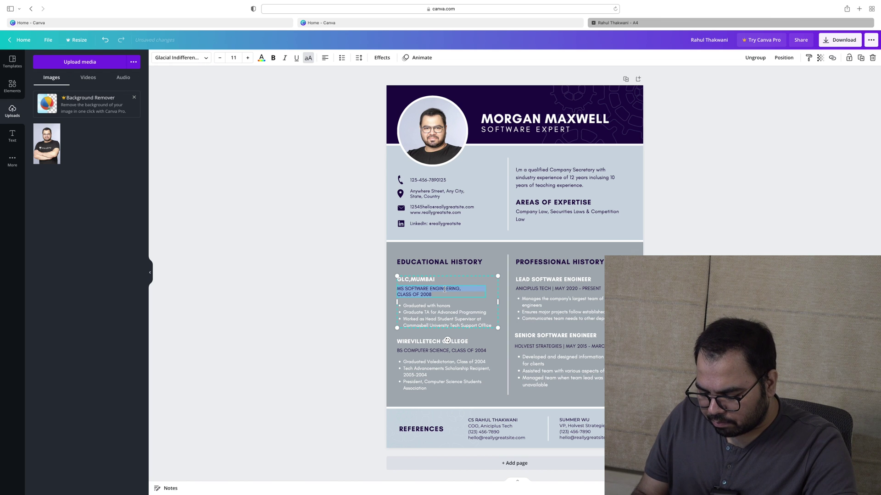
{"action": "type", "text": "P"}
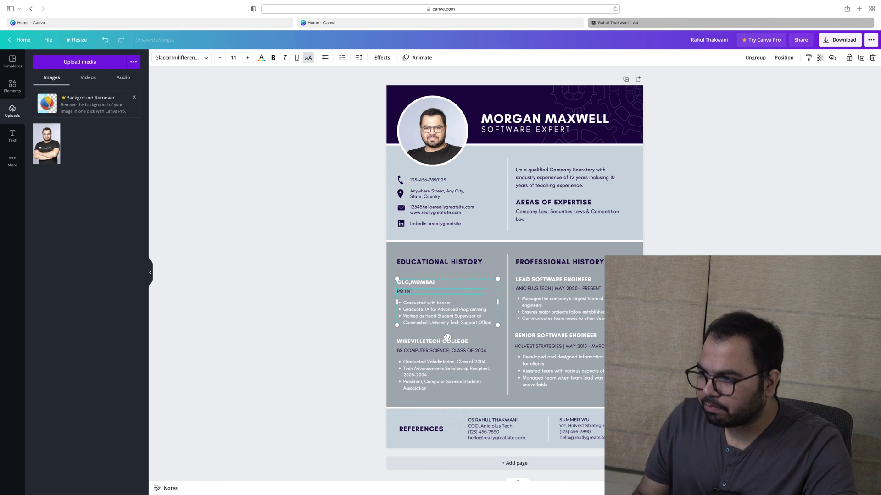
{"action": "type", "text": "GD IN SECURITIES LAWS"}
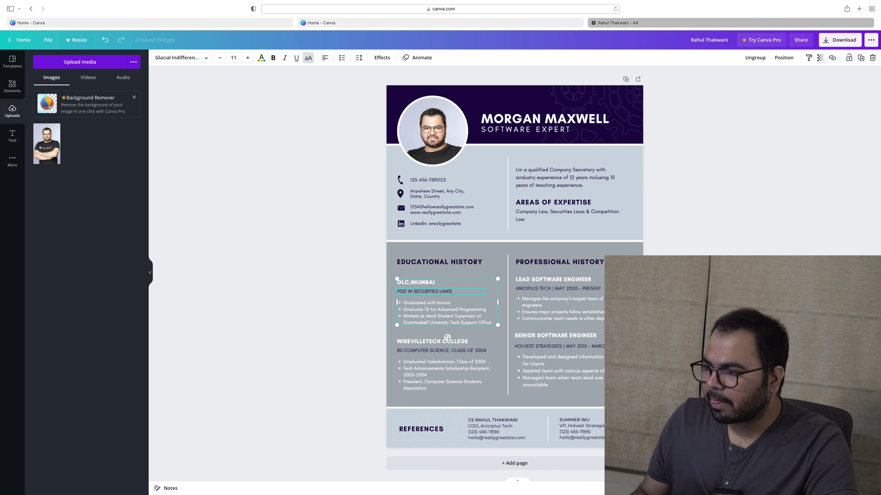
Make the first bullet 'Graduated with First Class' and delete the extra template bullets
{"action": "left_click", "coordinate": [431, 308]}
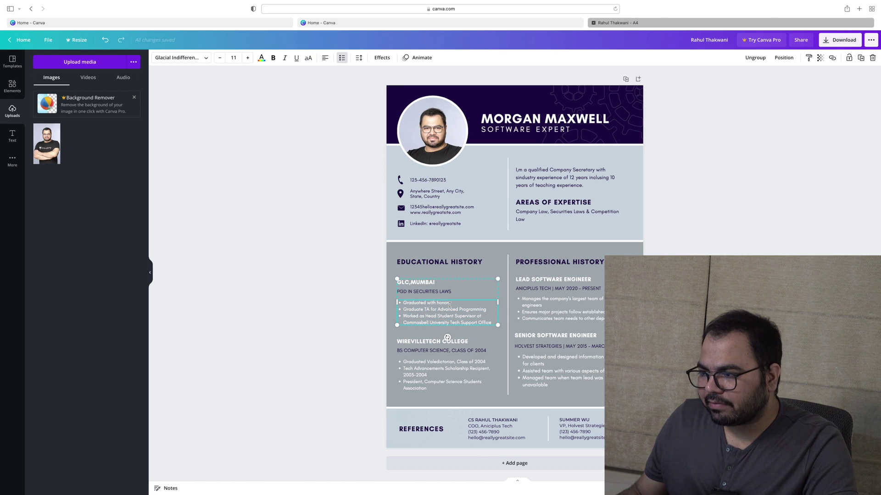
{"action": "double_click", "coordinate": [446, 303]}
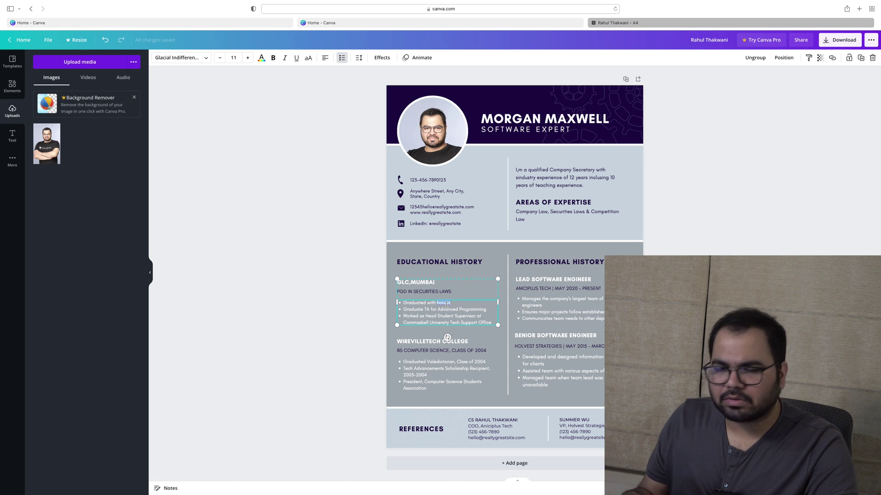
{"action": "type", "text": "First Class"}
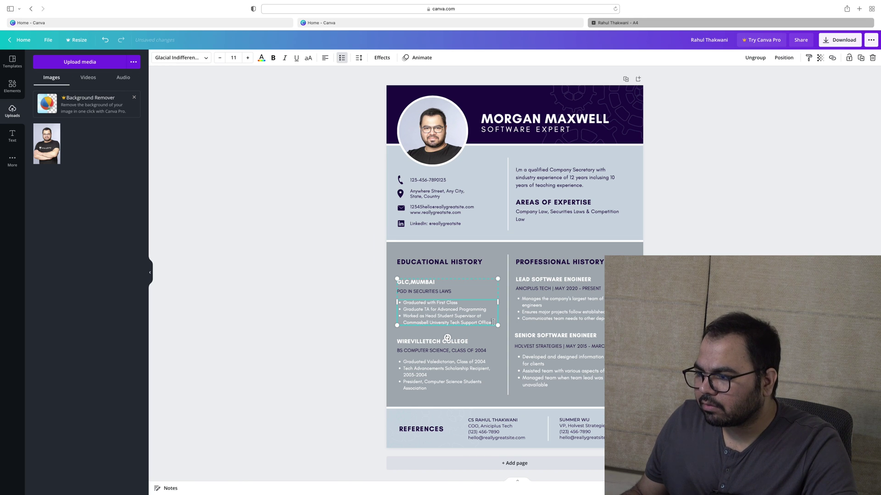
{"action": "left_click_drag", "start_coordinate": [444, 315], "coordinate": [403, 309]}
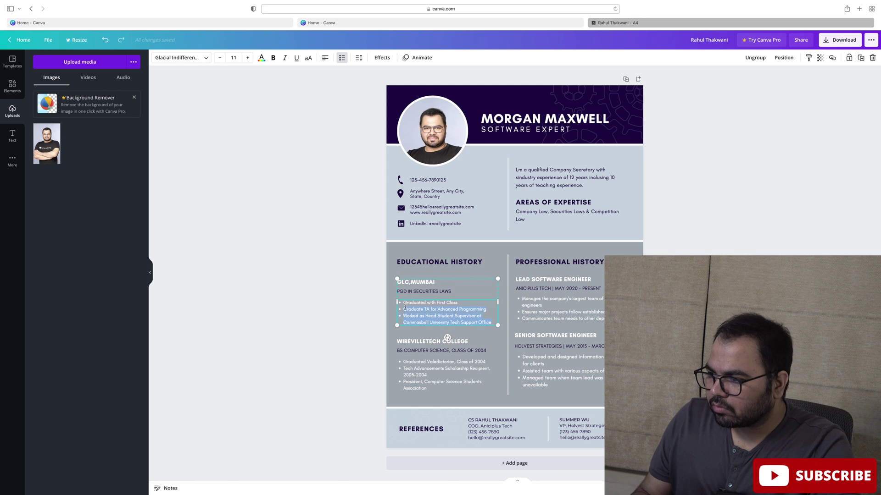
{"action": "key", "text": "BackSpace"}
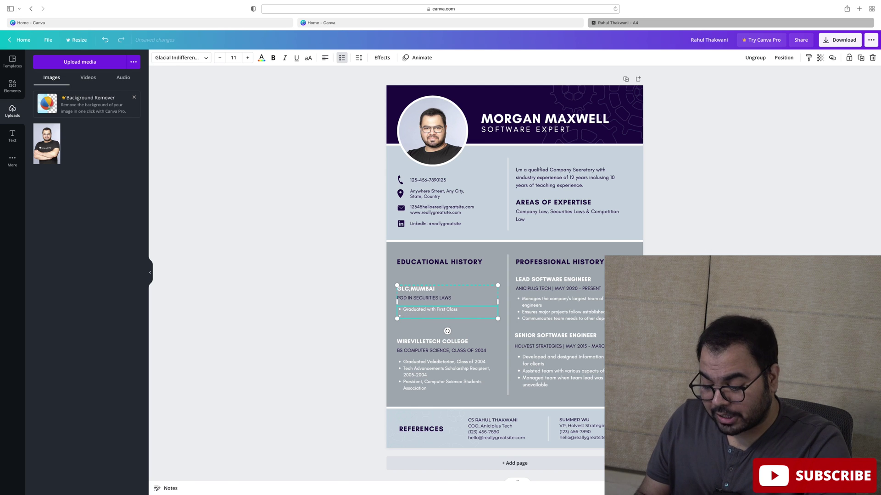
Start the second bullet with the words 'Made a Project'
{"action": "type", "text": "Projes"}
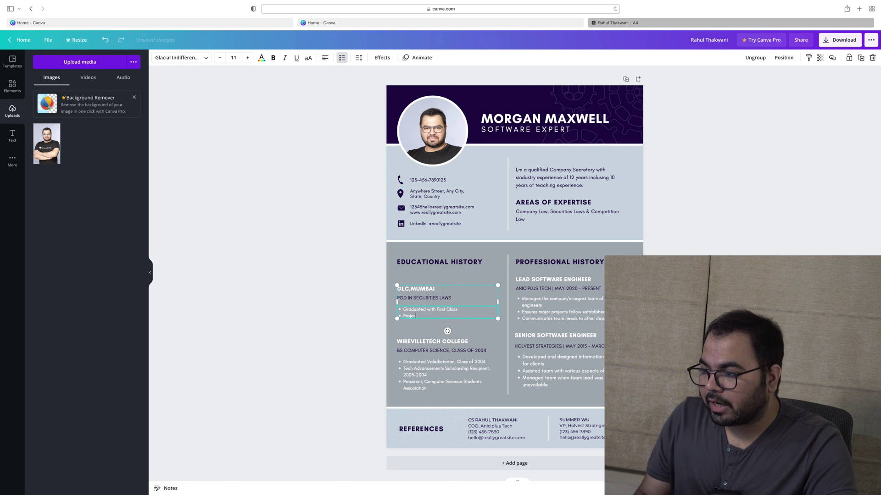
{"action": "key", "text": "BackSpace"}
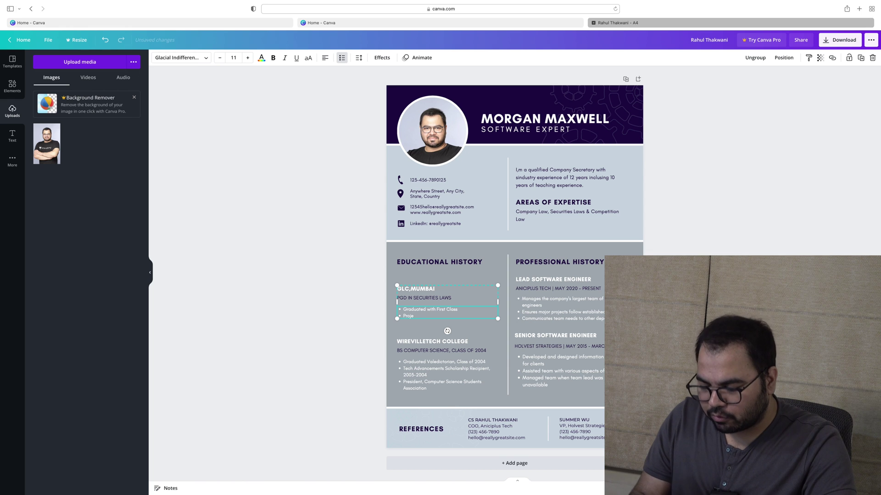
{"action": "type", "text": "ct"}
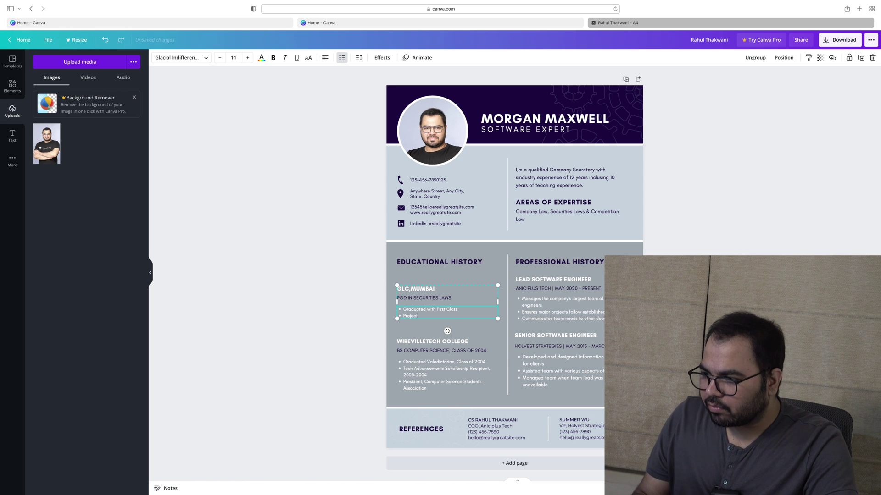
{"action": "key", "text": "BackSpace"}
{"action": "key", "text": "BackSpace"}
{"action": "key", "text": "BackSpace"}
{"action": "key", "text": "BackSpace"}
{"action": "key", "text": "BackSpace"}
{"action": "key", "text": "BackSpace"}
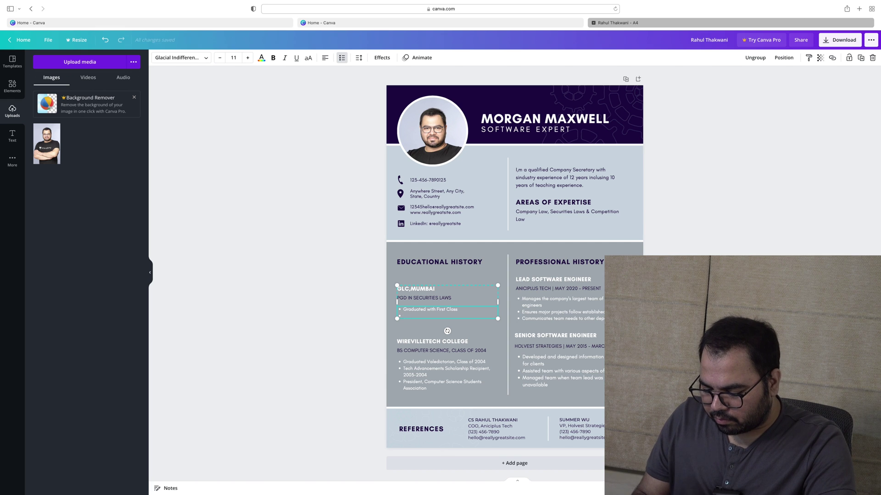
{"action": "type", "text": "rojects"}
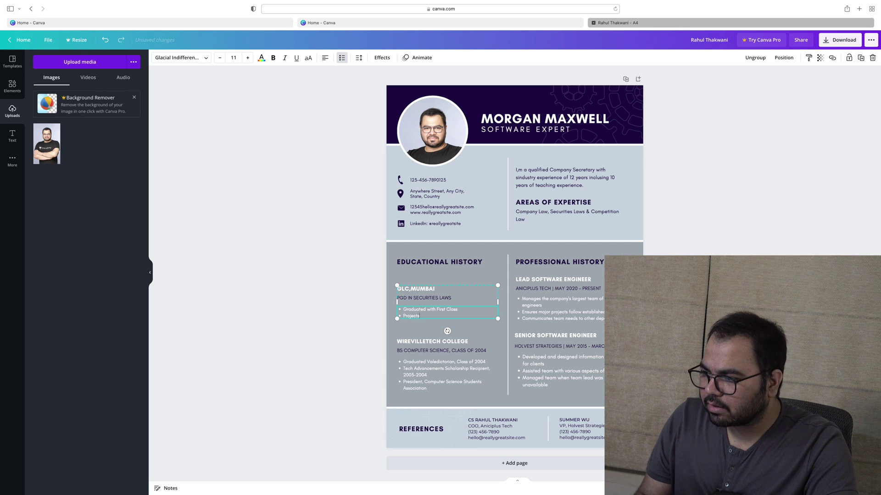
{"action": "key", "text": "BackSpace"}
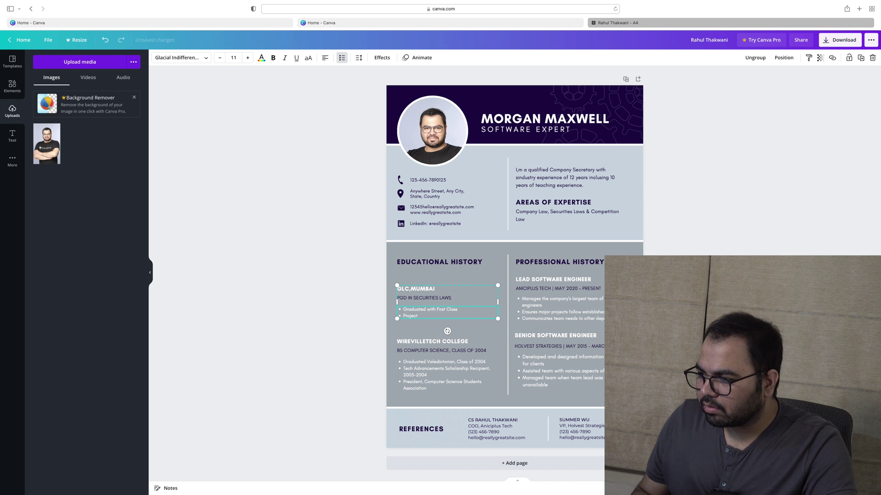
{"action": "type", "text": "Made a"}
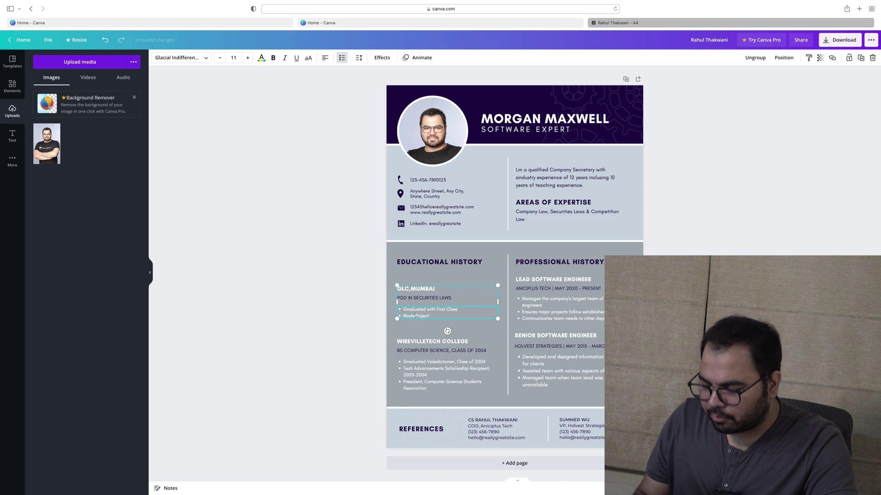
Complete the second bullet as 'Made a Project on Hostile Take Overs & FDI vs FPI'
{"action": "left_click", "coordinate": [434, 316]}
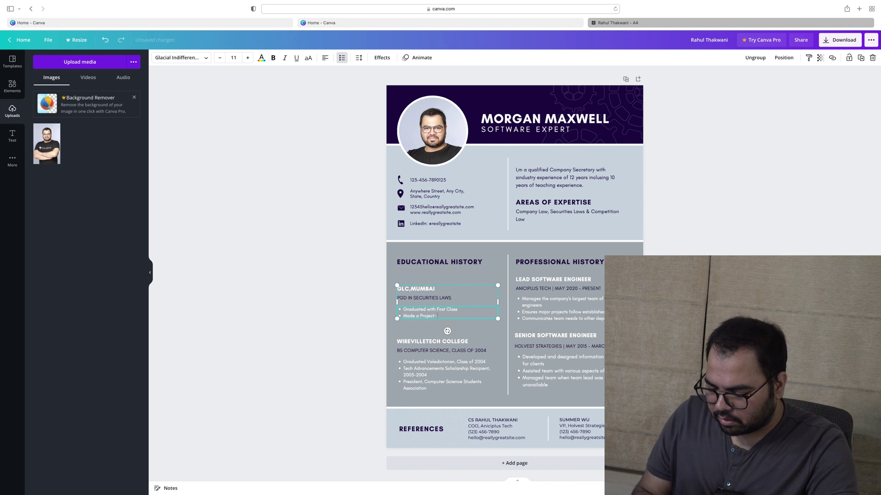
{"action": "type", "text": "on Take"}
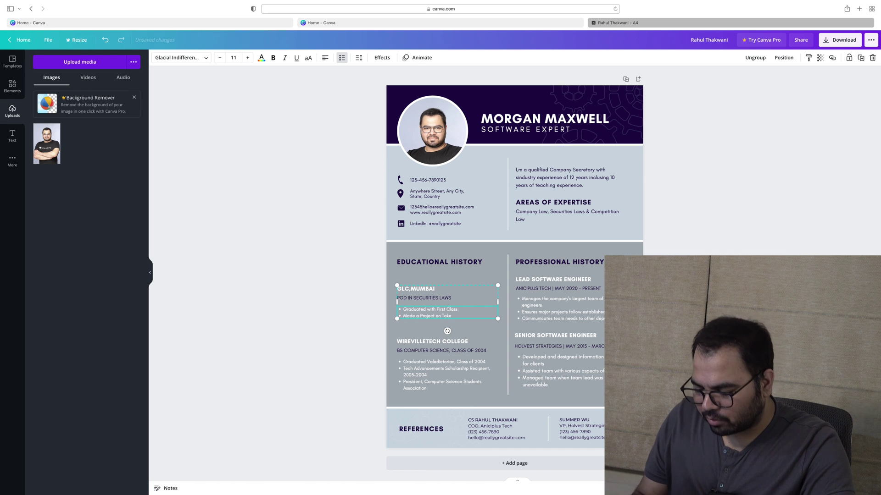
{"action": "type", "text": "Overs"}
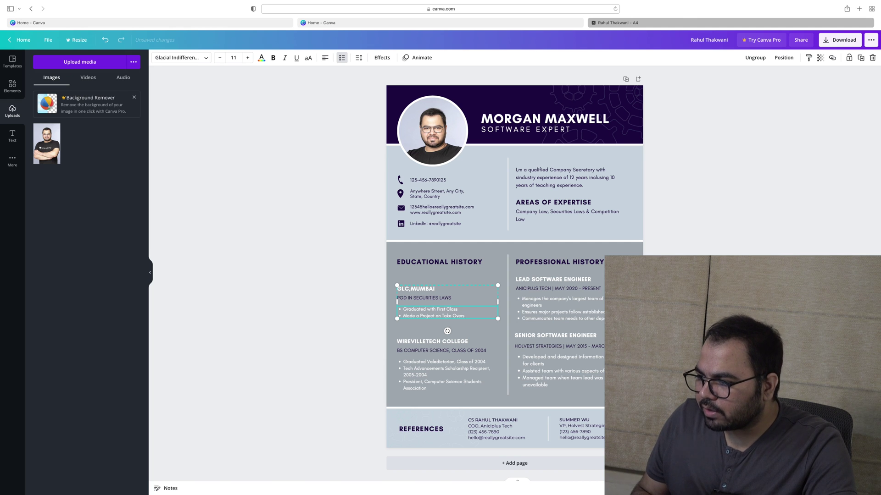
{"action": "left_click", "coordinate": [442, 316]}
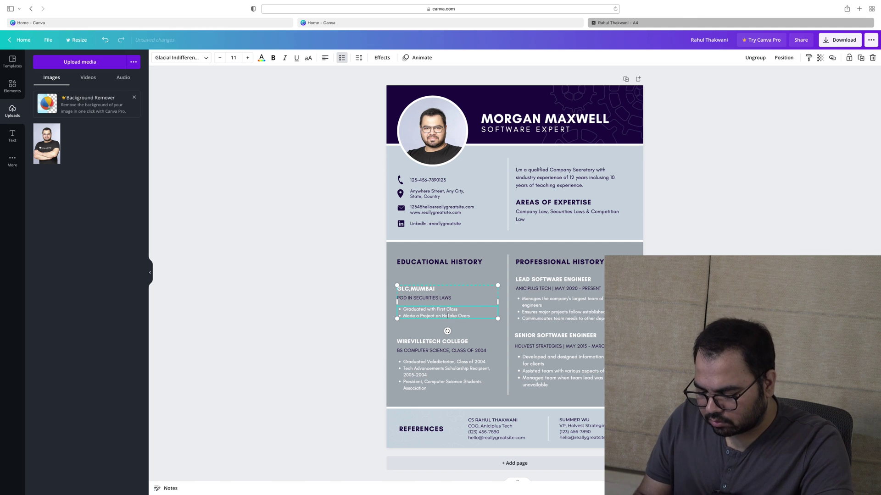
{"action": "type", "text": "Hostile Take"}
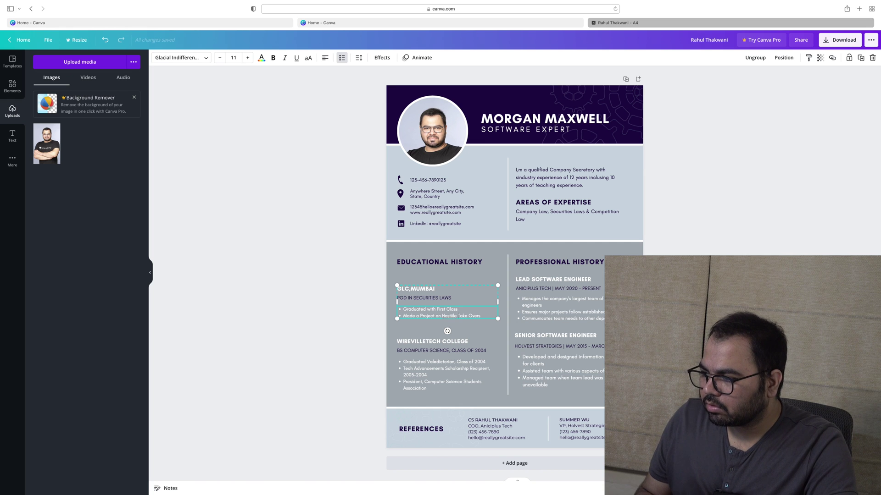
{"action": "type", "text": " Overs &"}
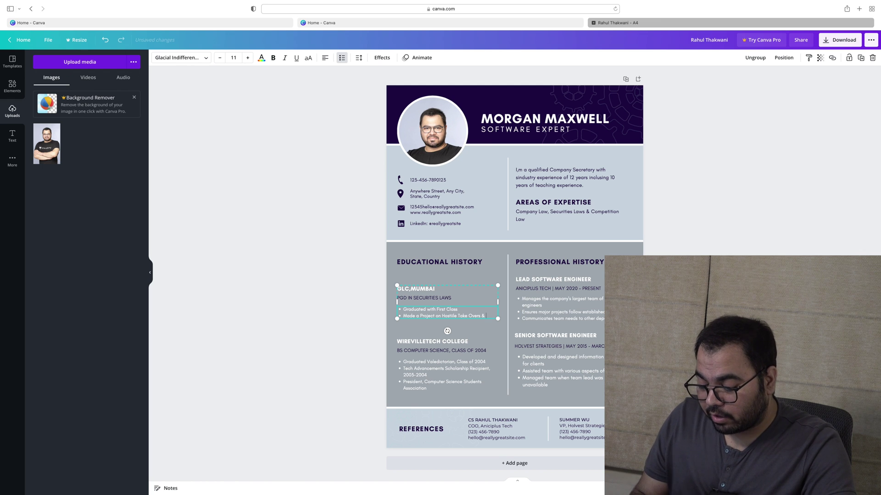
{"action": "type", "text": "FDI"}
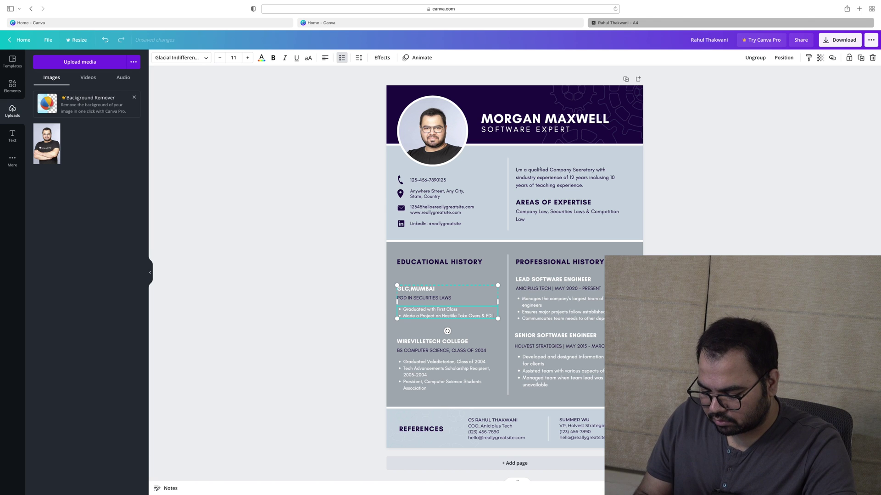
{"action": "type", "text": " vs FPI"}
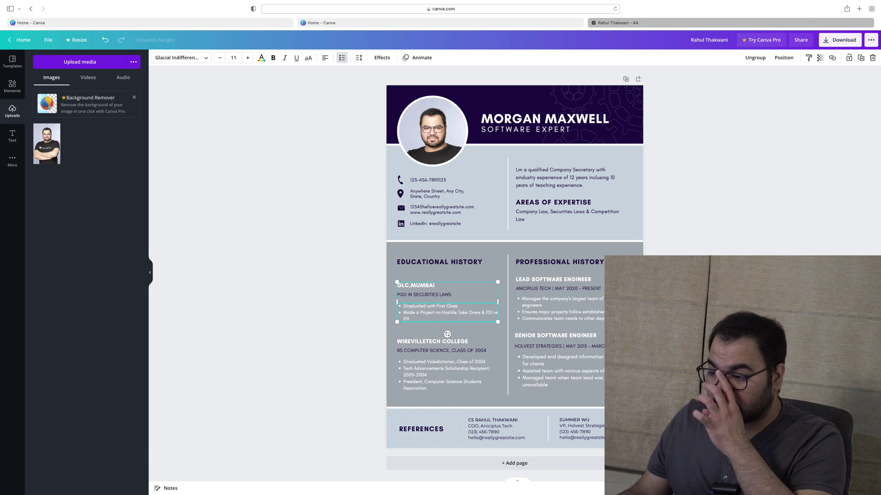
{"action": "left_click", "coordinate": [432, 341]}
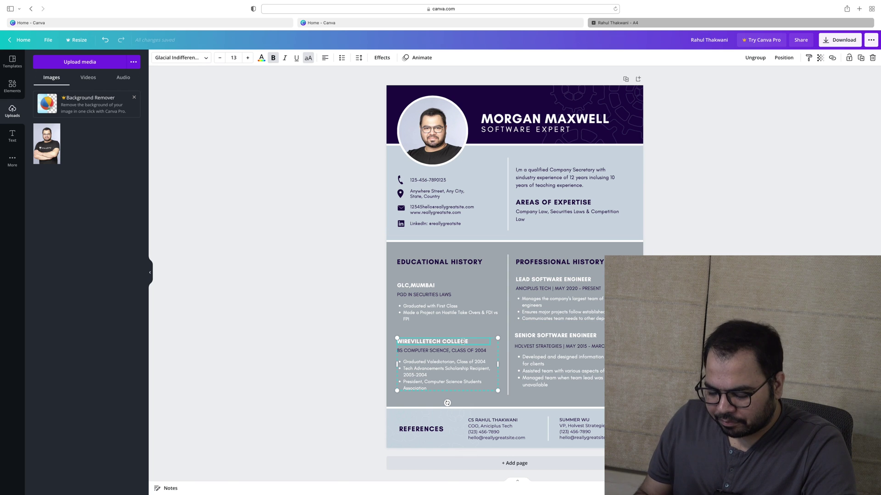
Retitle WIREVILLETECH COLLEGE as IICA, DELHI with qualification APC IN COMPETITION LAW
{"action": "key", "text": "BackSpace"}
{"action": "type", "text": "INDI"}
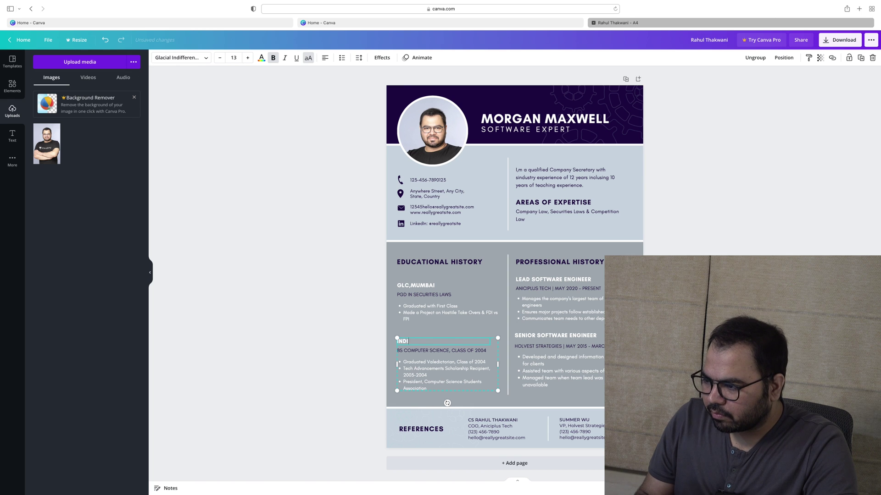
{"action": "type", "text": "AN INST"}
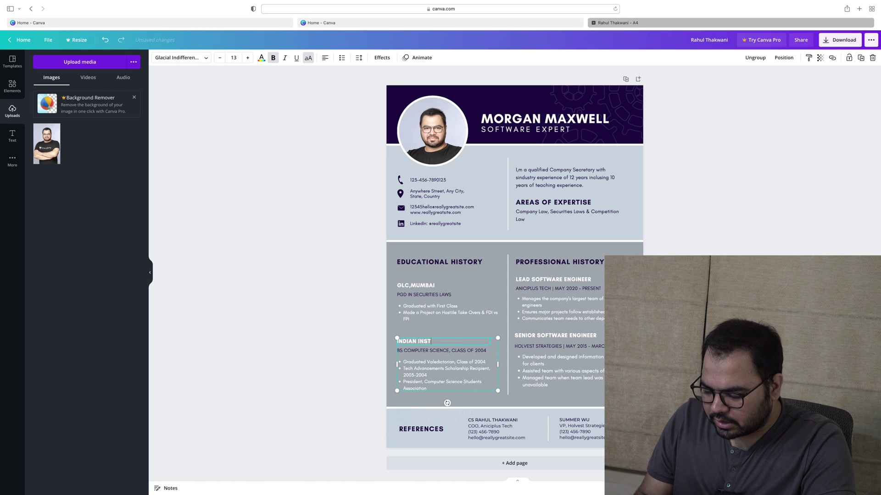
{"action": "type", "text": "ITU"}
{"action": "type", "text": "IICA"}
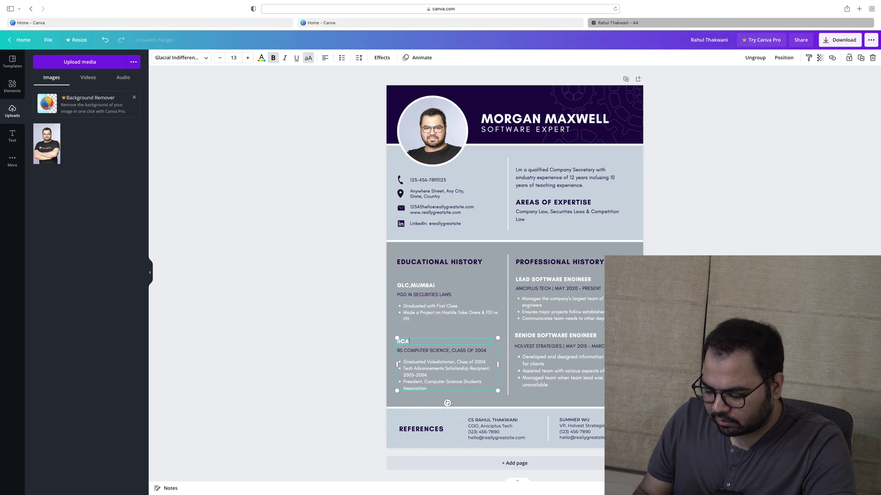
{"action": "type", "text": ", DEL"}
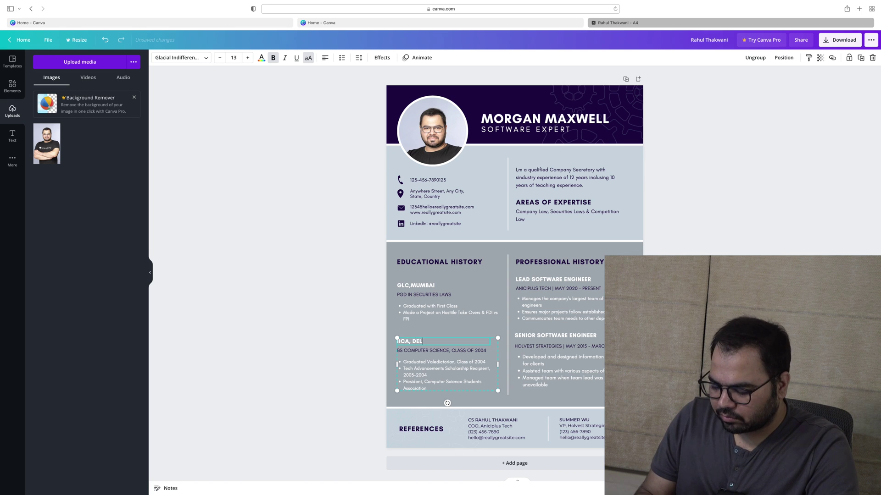
{"action": "type", "text": "HI"}
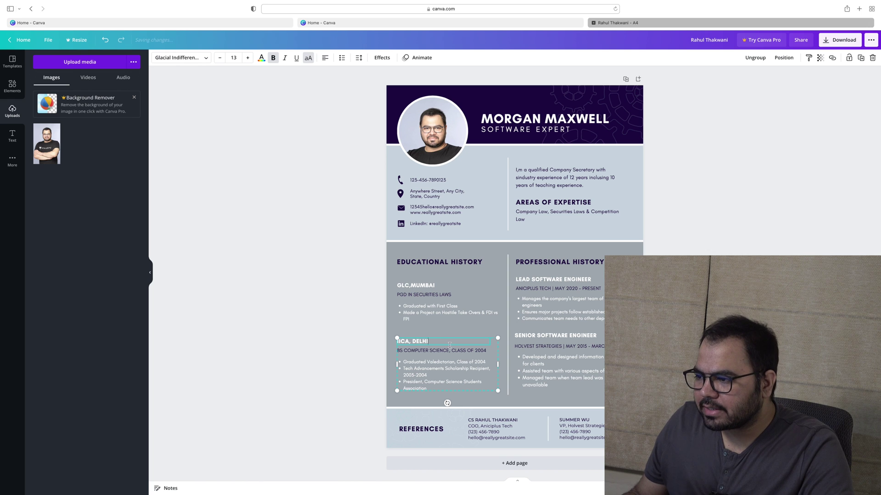
{"action": "triple_click", "coordinate": [445, 351]}
{"action": "type", "text": "A"}
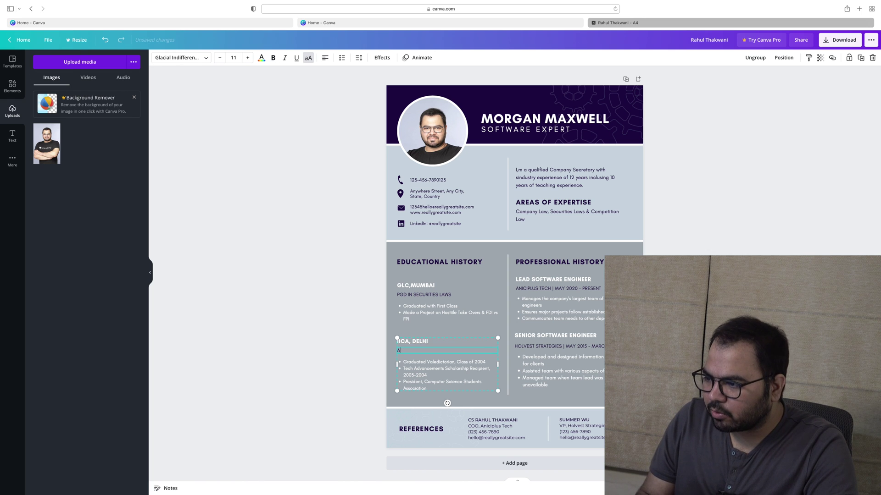
{"action": "type", "text": "PC IN COMPEITION LAW"}
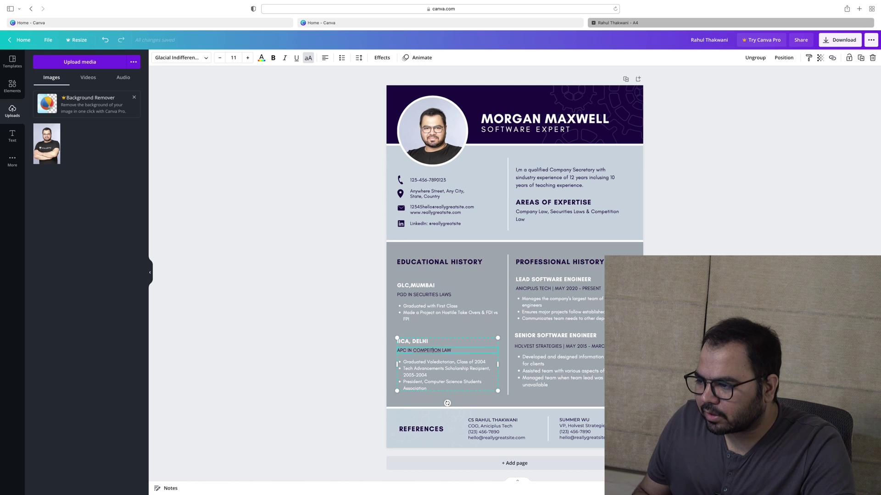
{"action": "left_click", "coordinate": [430, 351]}
{"action": "type", "text": "TION"}
{"action": "key", "text": "BackSpace"}
{"action": "key", "text": "BackSpace"}
{"action": "key", "text": "BackSpace"}
{"action": "triple_click", "coordinate": [446, 362]}
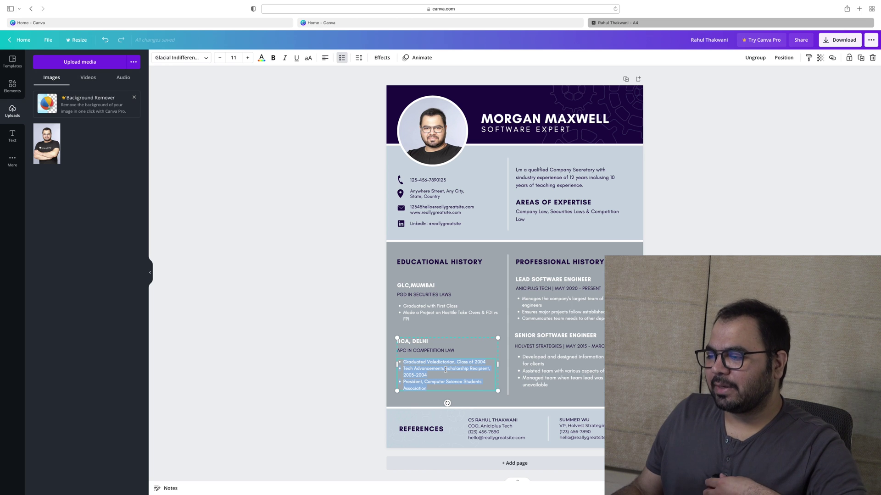
{"action": "left_click", "coordinate": [462, 316]}
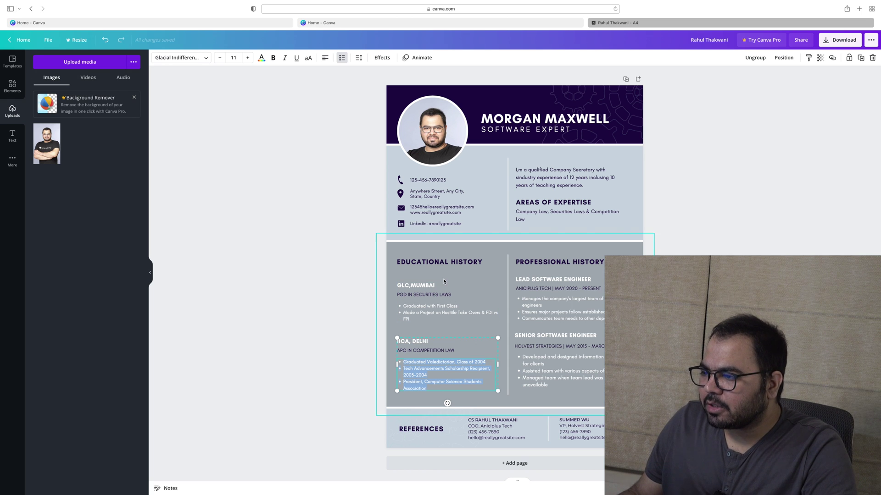
Append 2020-2021 to the GLC,MUMBAI heading and 2016 to IICA, DELHI
{"action": "left_click", "coordinate": [444, 290]}
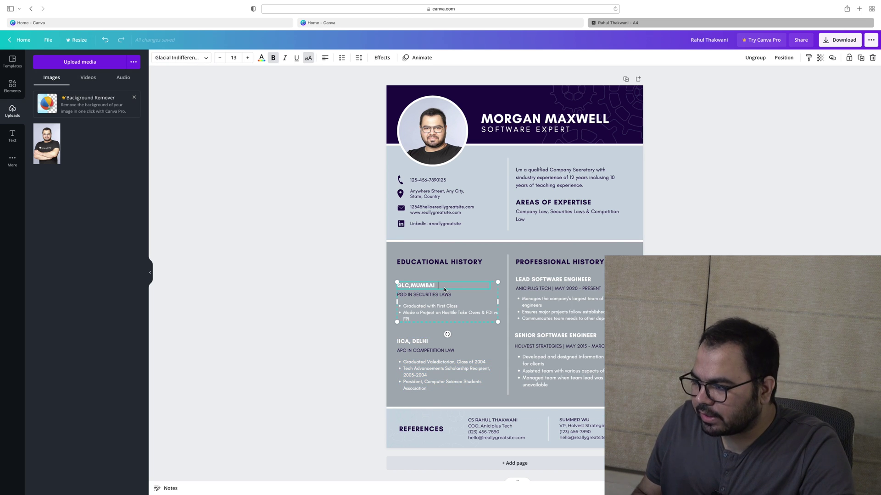
{"action": "type", "text": "2021"}
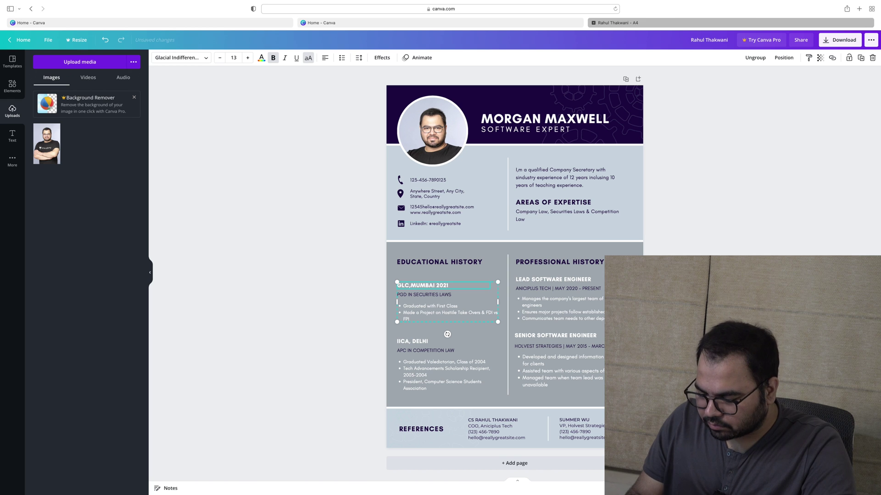
{"action": "key", "text": "BackSpace"}
{"action": "type", "text": "02021-"}
{"action": "left_click", "coordinate": [442, 343]}
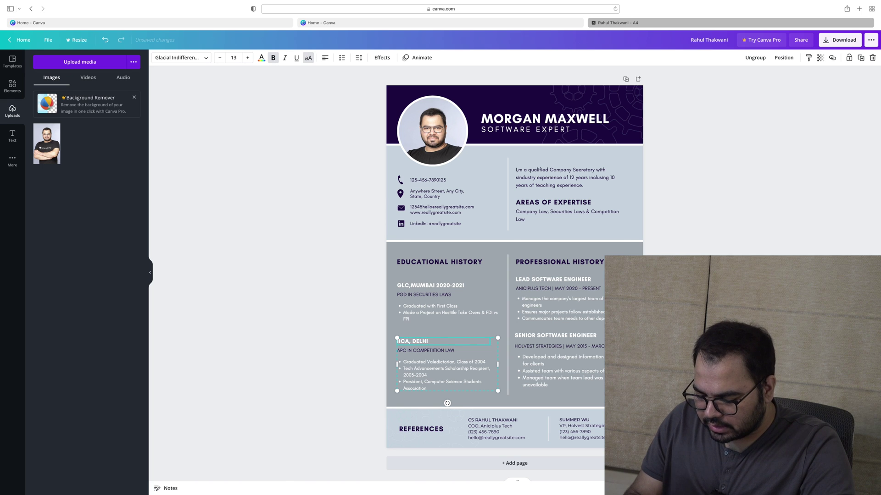
{"action": "type", "text": "2016"}
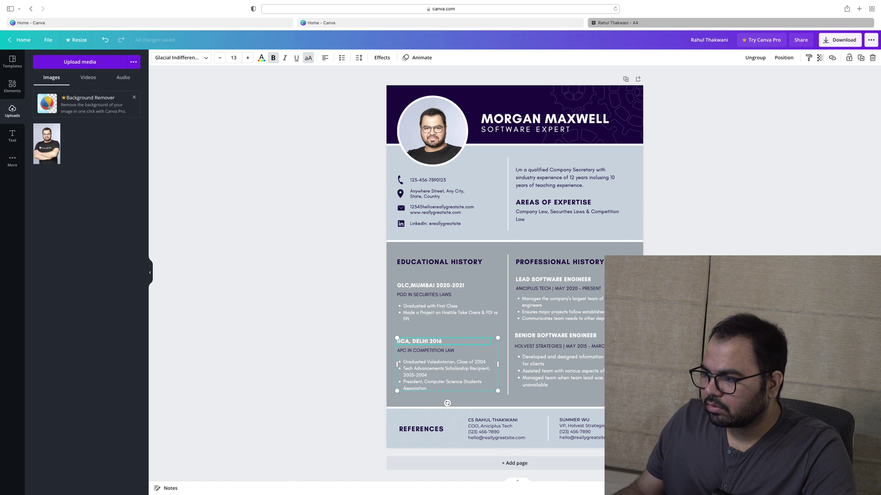
{"action": "left_click", "coordinate": [274, 348]}
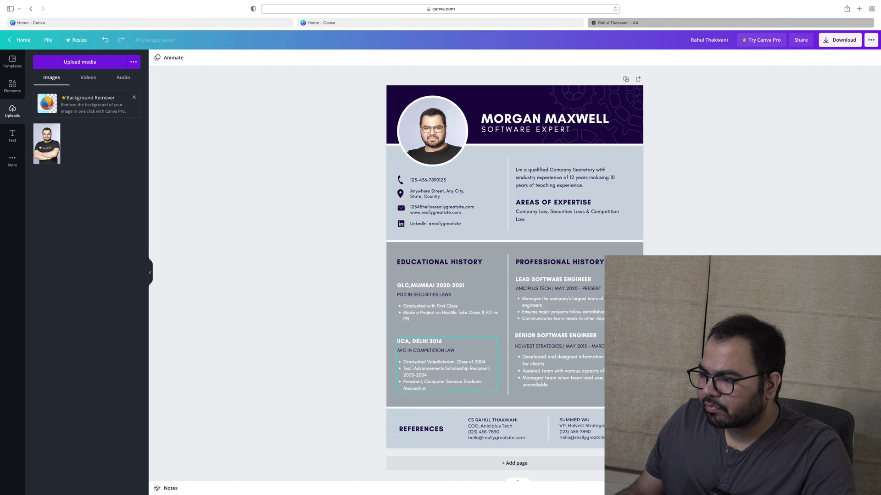
{"action": "double_click", "coordinate": [411, 366]}
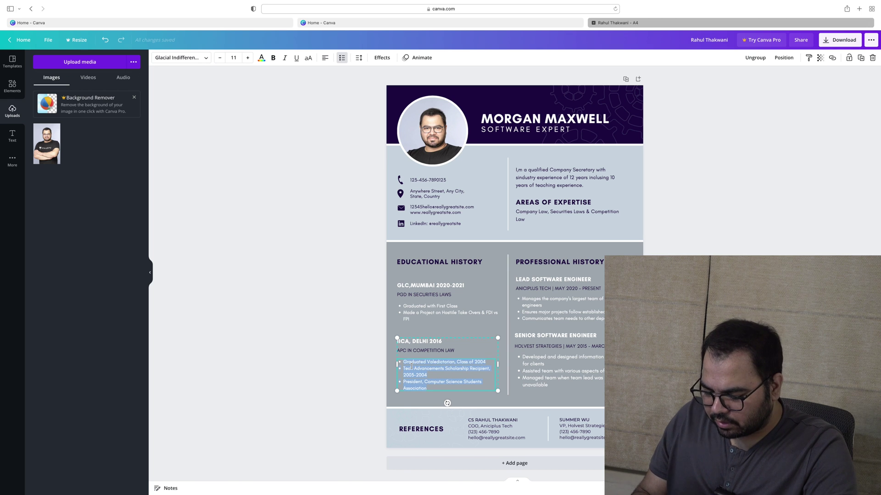
Replace the IICA bullets with the single line 'Graduated with Grade A (80% & above)'
{"action": "type", "text": "Gra"}
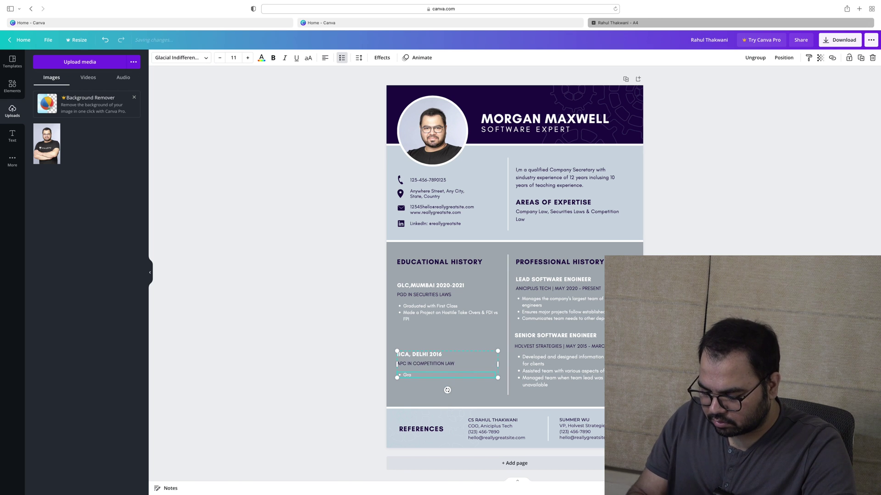
{"action": "type", "text": "duated with Grade A"}
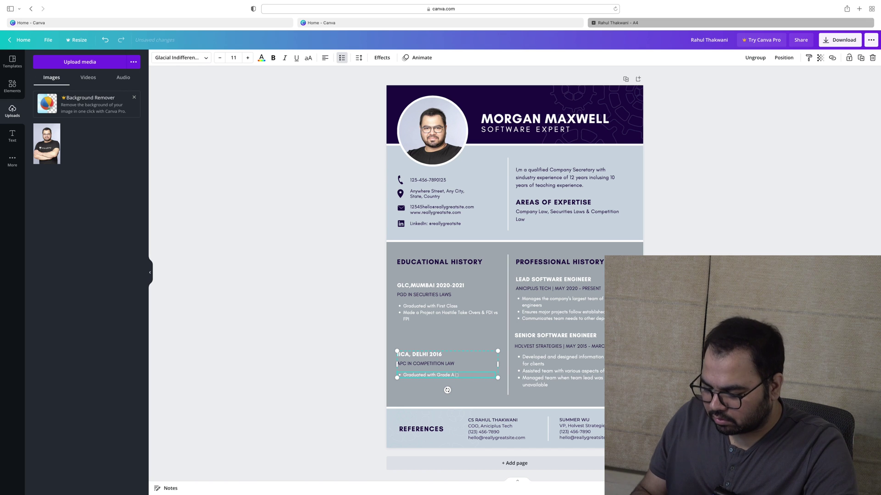
{"action": "type", "text": "()"}
{"action": "type", "text": "80%"}
{"action": "type", "text": " &"}
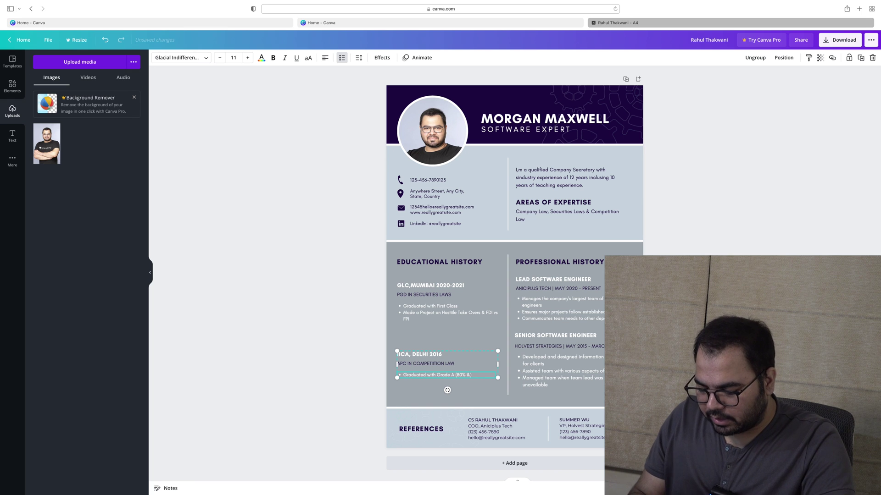
{"action": "type", "text": " abov"}
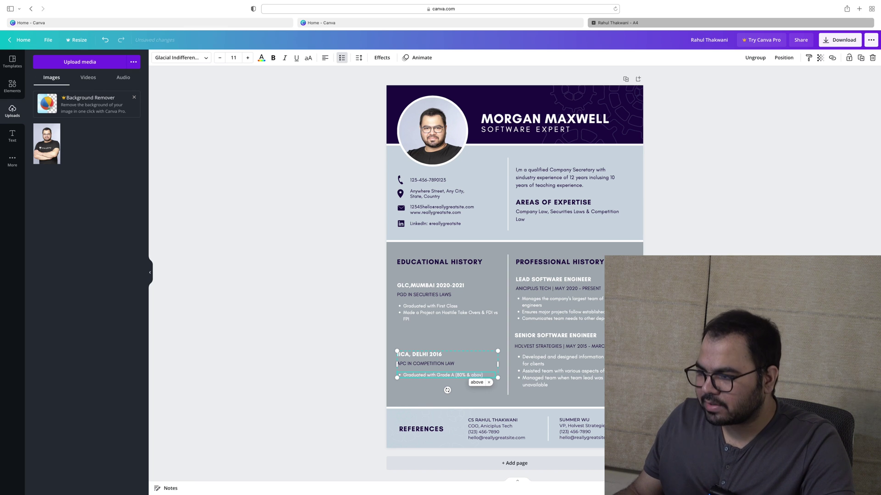
{"action": "type", "text": "e"}
{"action": "left_click", "coordinate": [319, 347]}
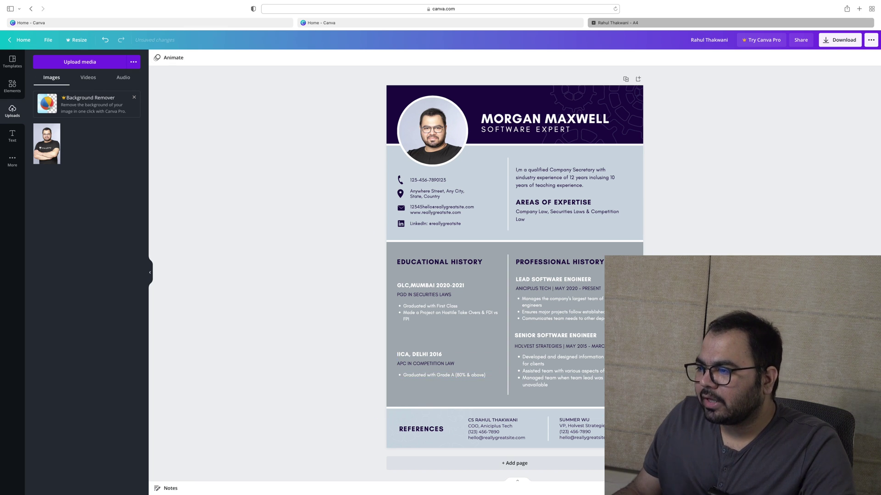
Rename EDUCATIONAL HISTORY to EDUCATIONAL AFFILIATION and shrink it to size 15
{"action": "left_click", "coordinate": [593, 263]}
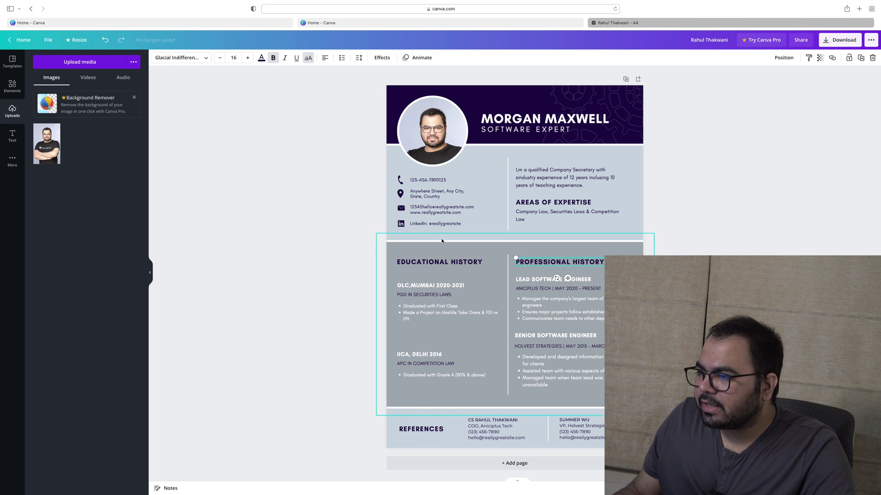
{"action": "left_click", "coordinate": [465, 261]}
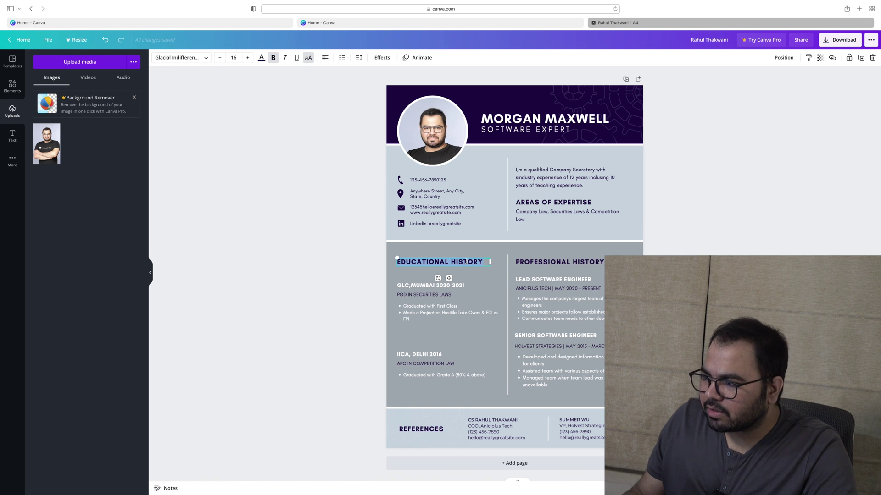
{"action": "double_click", "coordinate": [466, 261]}
{"action": "type", "text": "AFFICI"}
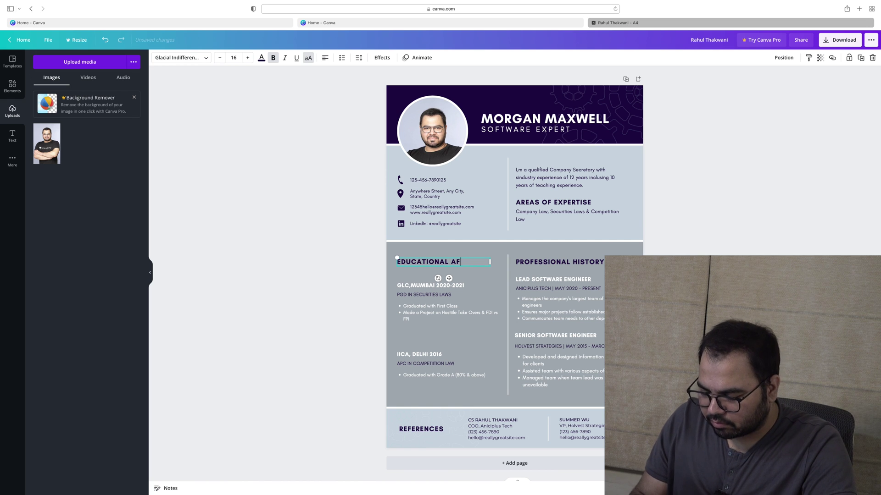
{"action": "key", "text": "BackSpace"}
{"action": "key", "text": "BackSpace"}
{"action": "type", "text": "LIATION"}
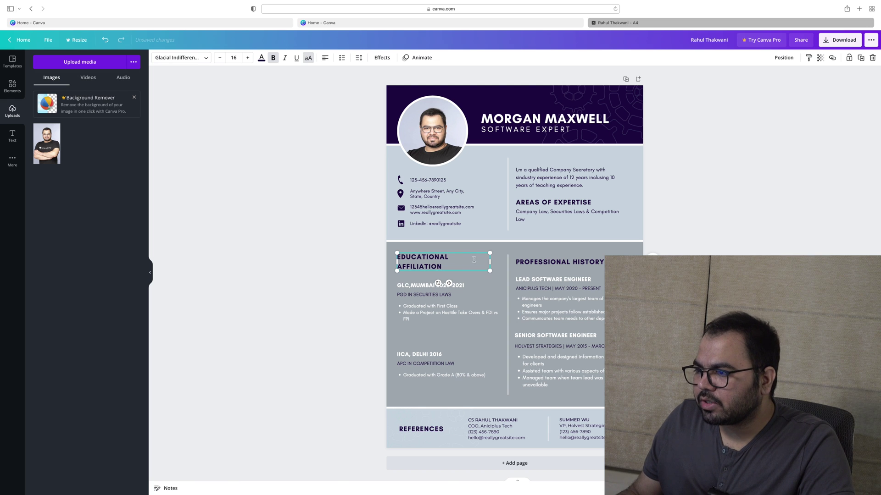
{"action": "left_click", "coordinate": [220, 59]}
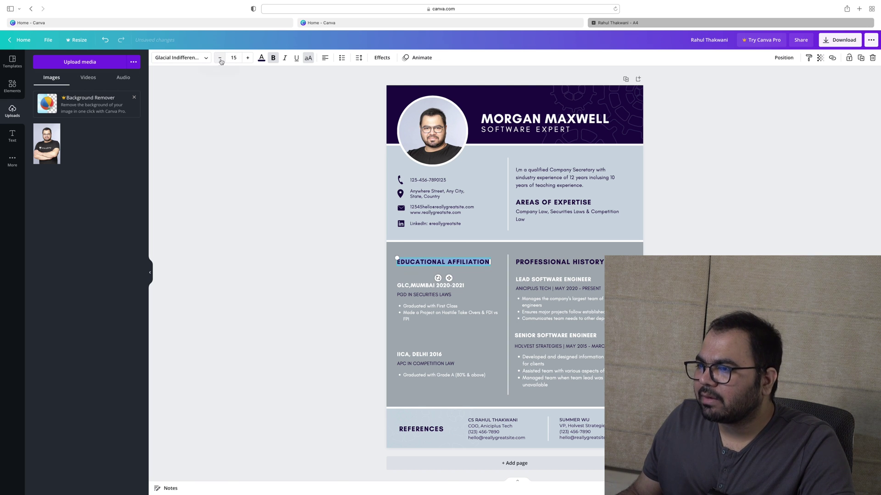
Rename PROFESSIONAL HISTORY to PROFESSIONAL AFFILIATIONS on one line, setting both headings to size 14
{"action": "double_click", "coordinate": [557, 262]}
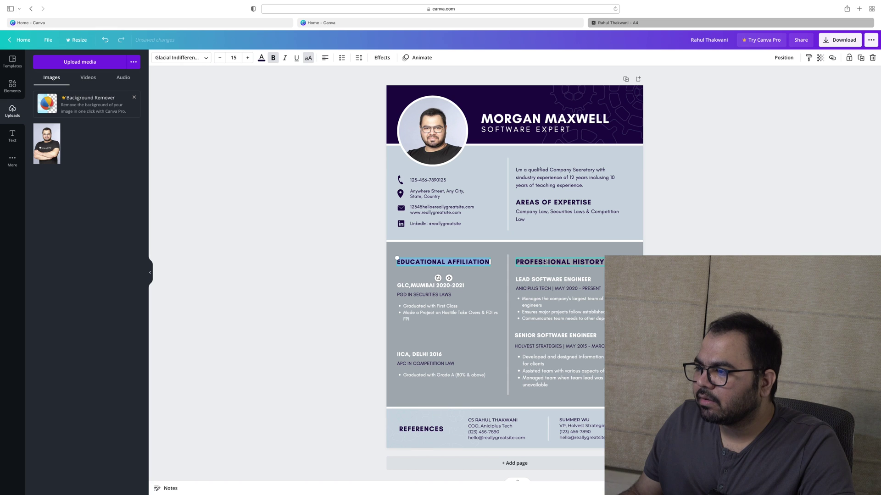
{"action": "type", "text": "A"}
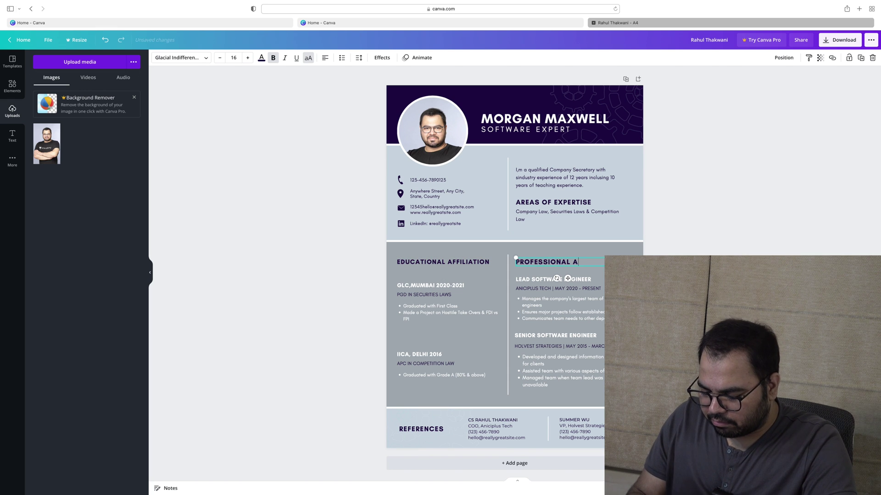
{"action": "type", "text": "FFILIATIONS"}
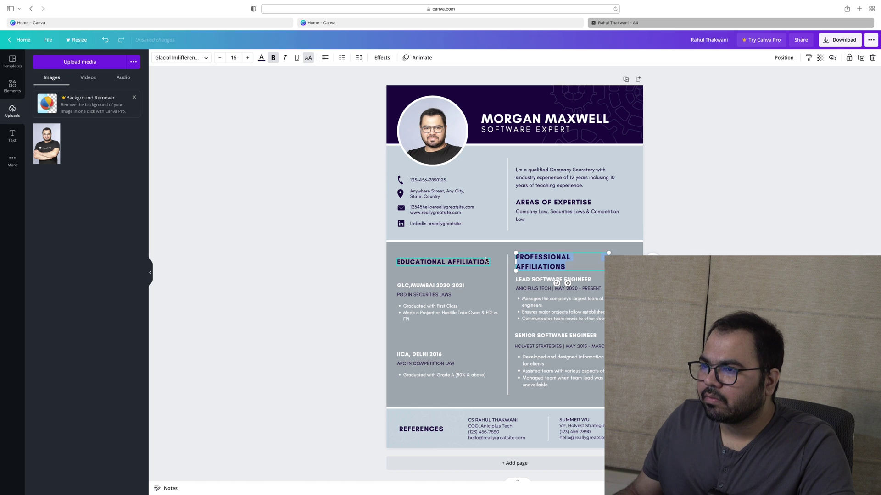
{"action": "key", "text": "super+a"}
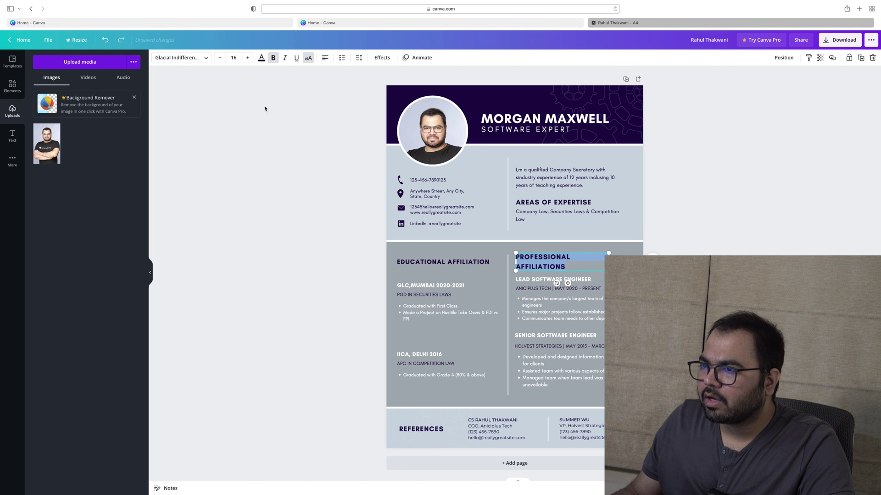
{"action": "left_click", "coordinate": [219, 58]}
{"action": "left_click", "coordinate": [218, 58]}
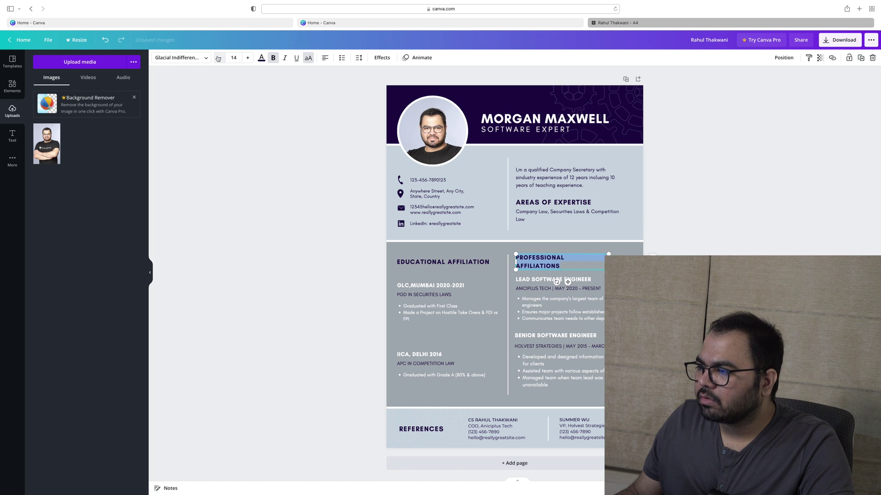
{"action": "left_click", "coordinate": [218, 58]}
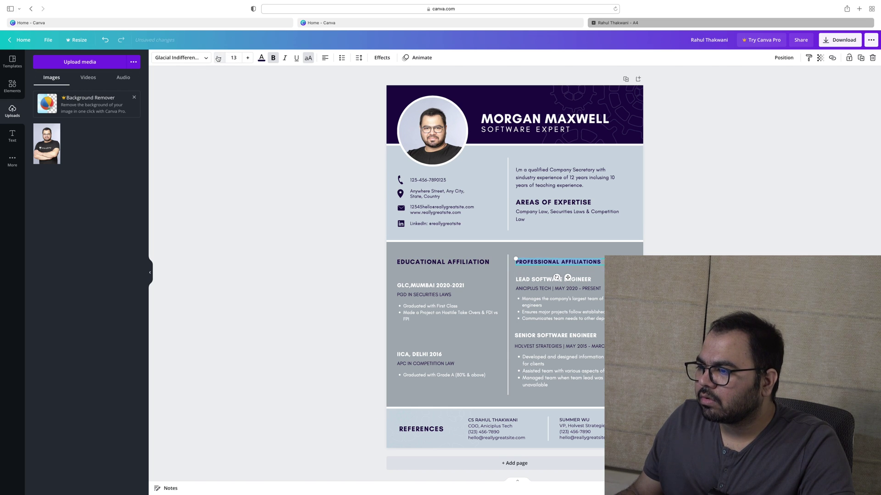
{"action": "left_click", "coordinate": [248, 58]}
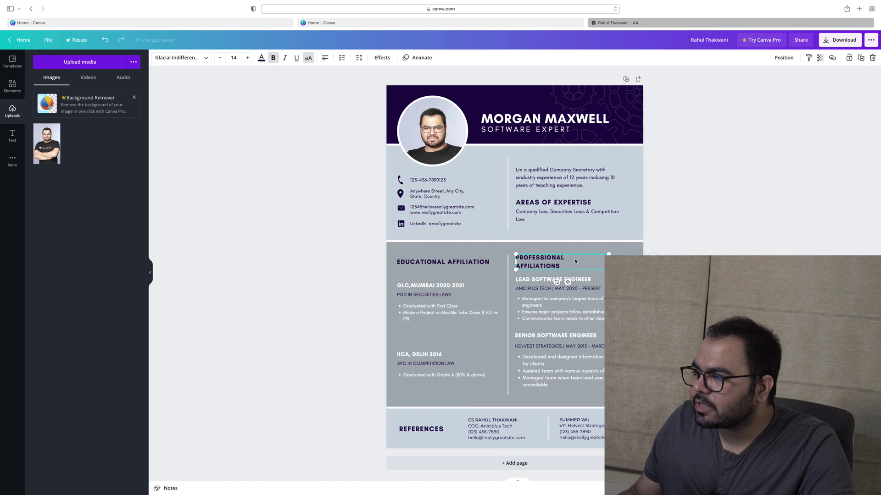
{"action": "left_click_drag", "start_coordinate": [609, 262], "coordinate": [637, 261]}
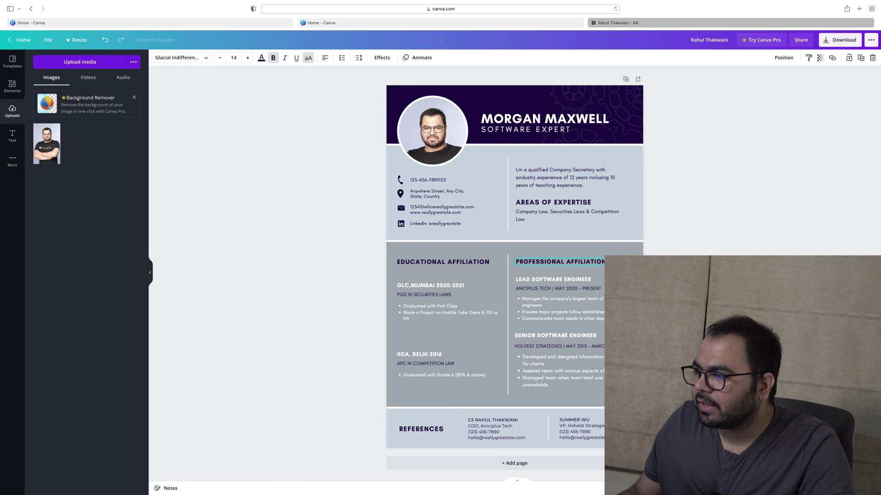
{"action": "left_click", "coordinate": [479, 263]}
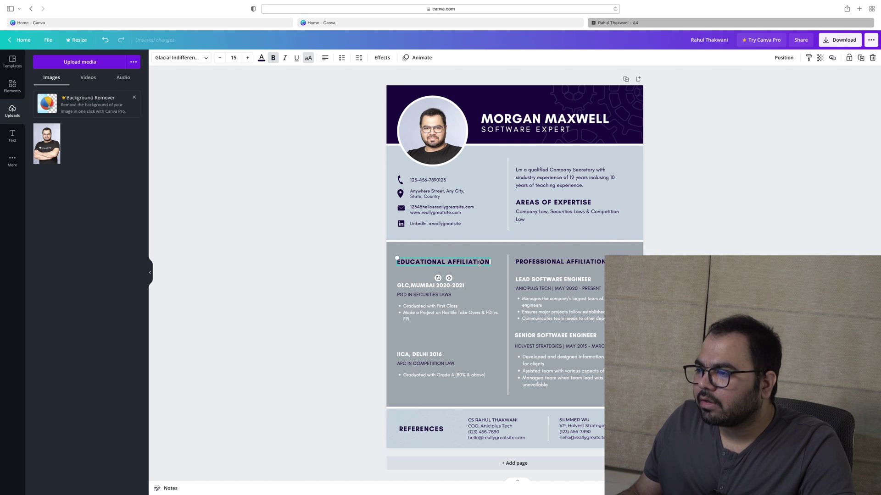
{"action": "left_click", "coordinate": [219, 58]}
{"action": "left_click", "coordinate": [312, 210]}
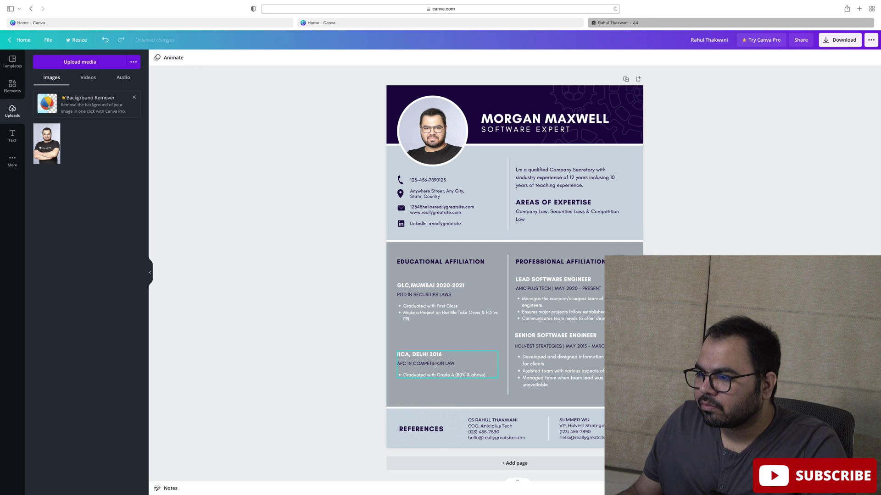
Move the IICA, DELHI 2016 entry above the GLC,MUMBAI 2020-2021 entry
{"action": "mouse_move", "coordinate": [422, 303]}
{"action": "left_mouse_down"}
{"action": "mouse_move", "coordinate": [421, 315]}
{"action": "mouse_move", "coordinate": [421, 299]}
{"action": "left_mouse_up"}
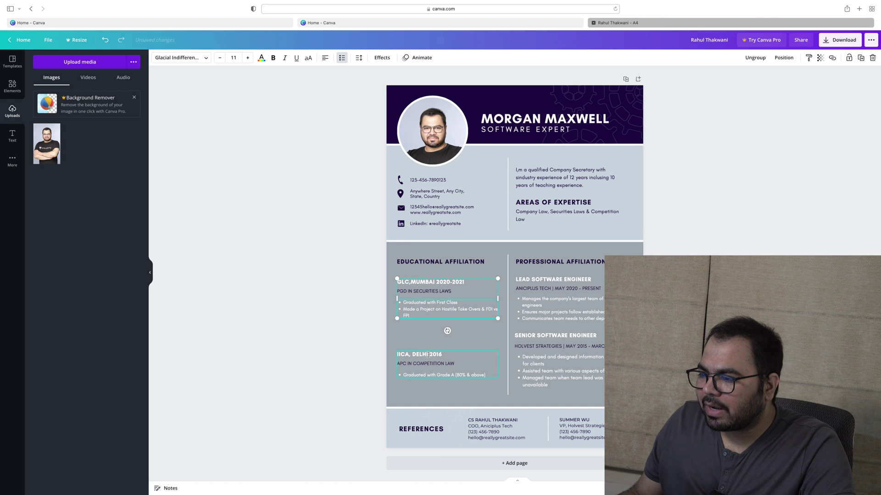
{"action": "left_click_drag", "start_coordinate": [427, 362], "coordinate": [420, 378]}
{"action": "left_click_drag", "start_coordinate": [418, 345], "coordinate": [419, 341]}
{"action": "left_click_drag", "start_coordinate": [419, 371], "coordinate": [421, 372]}
Duplicate the IICA, DELHI entry and place the copy at the top of the column
{"action": "left_click", "coordinate": [377, 318]}
{"action": "left_click", "coordinate": [397, 321]}
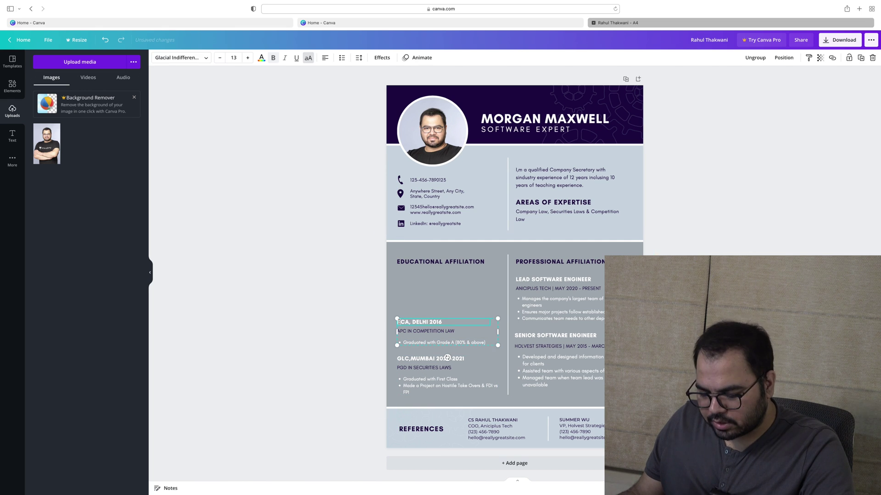
{"action": "left_click", "coordinate": [307, 291]}
{"action": "left_click", "coordinate": [436, 341]}
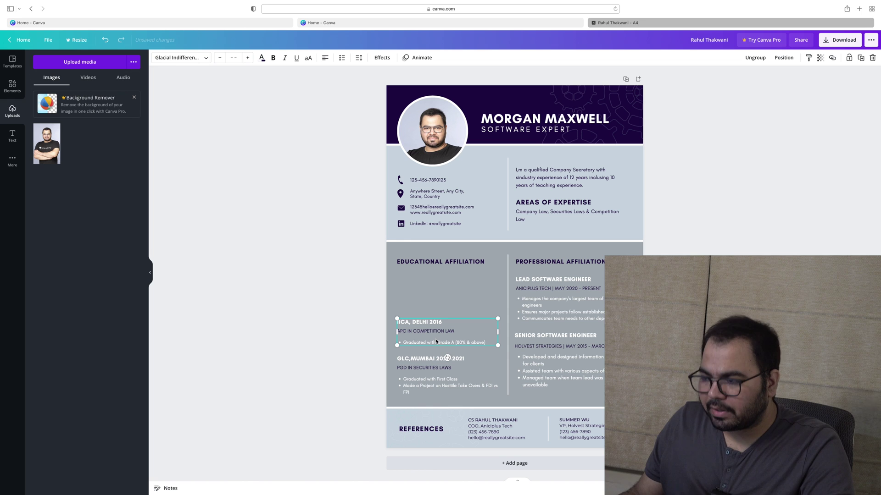
{"action": "left_click", "coordinate": [434, 322]}
{"action": "left_click_drag", "start_coordinate": [434, 323], "coordinate": [431, 281]}
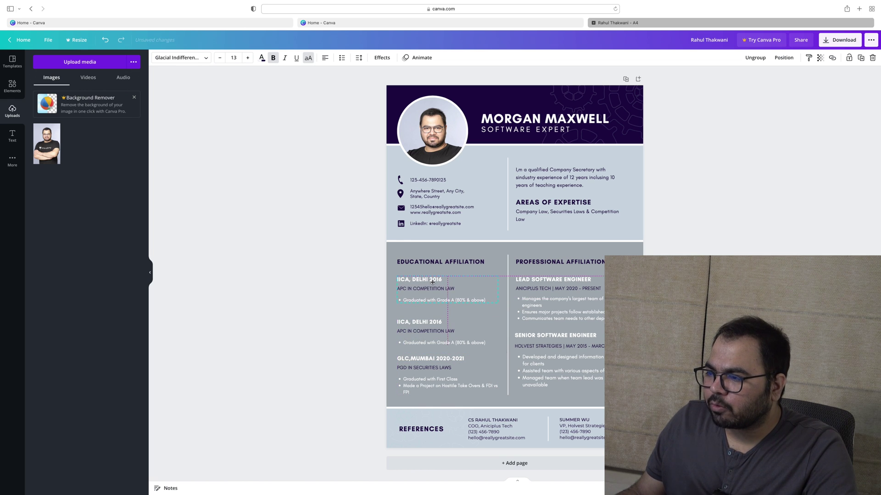
Title the copied entry ICSI with the line QUALIFIED AS CS IN MAY 2012
{"action": "triple_click", "coordinate": [430, 281]}
{"action": "type", "text": "ICSI"}
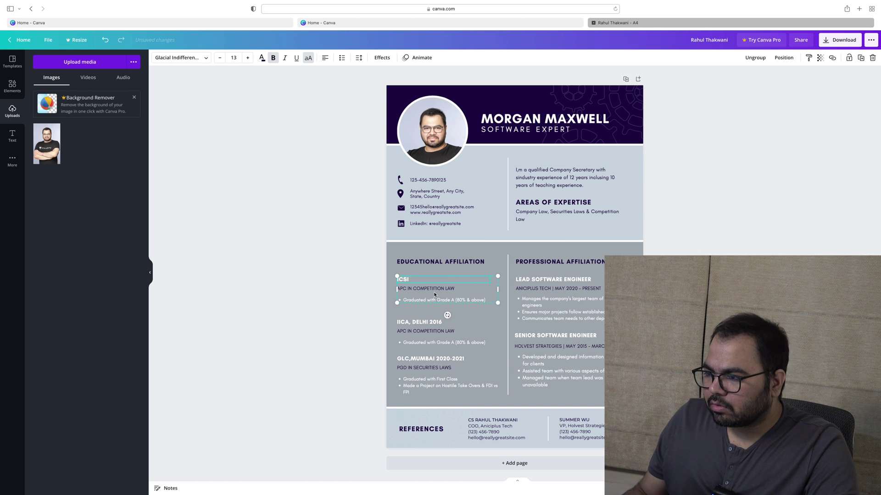
{"action": "triple_click", "coordinate": [431, 288]}
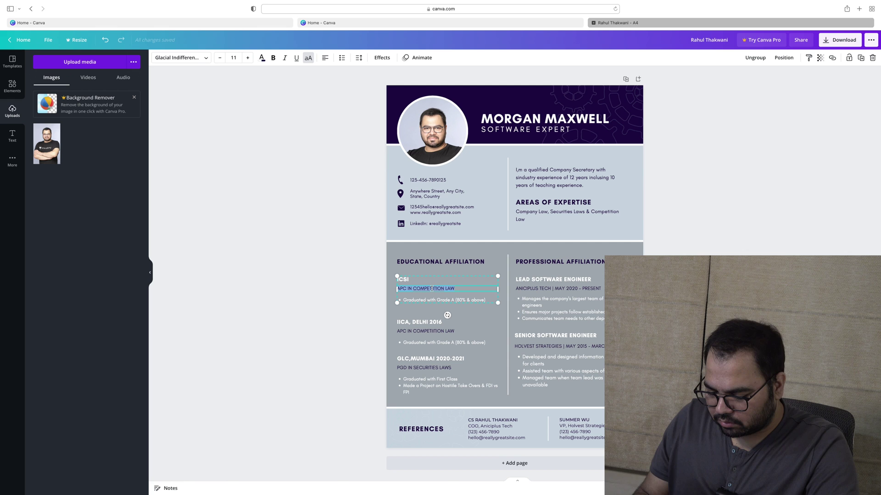
{"action": "type", "text": "QUALIF"}
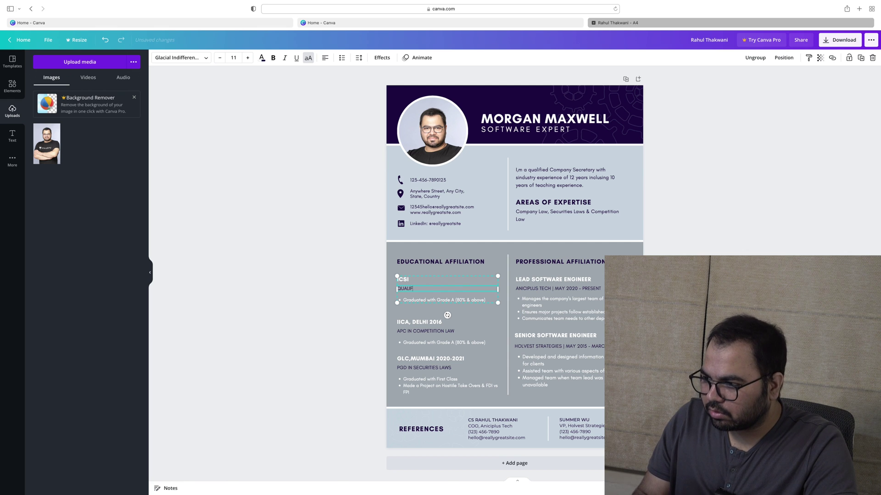
{"action": "type", "text": "IED IN"}
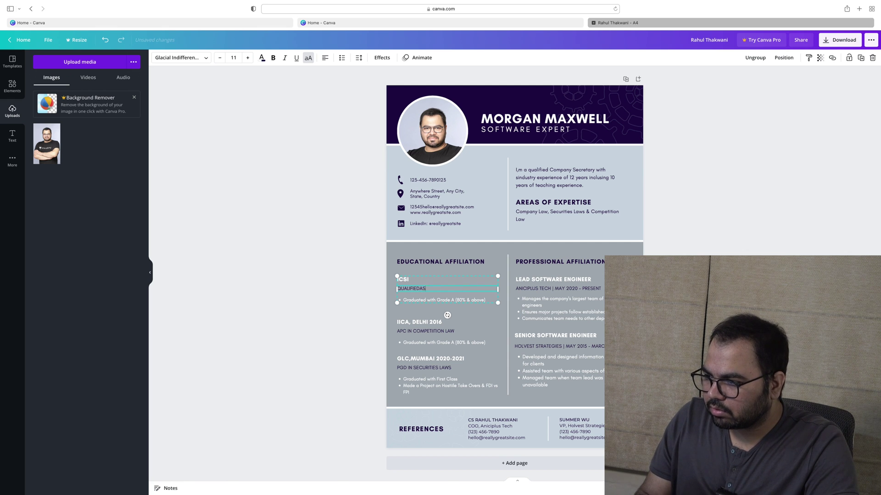
{"action": "key", "text": "BackSpace"}
{"action": "type", "text": "AS CS"}
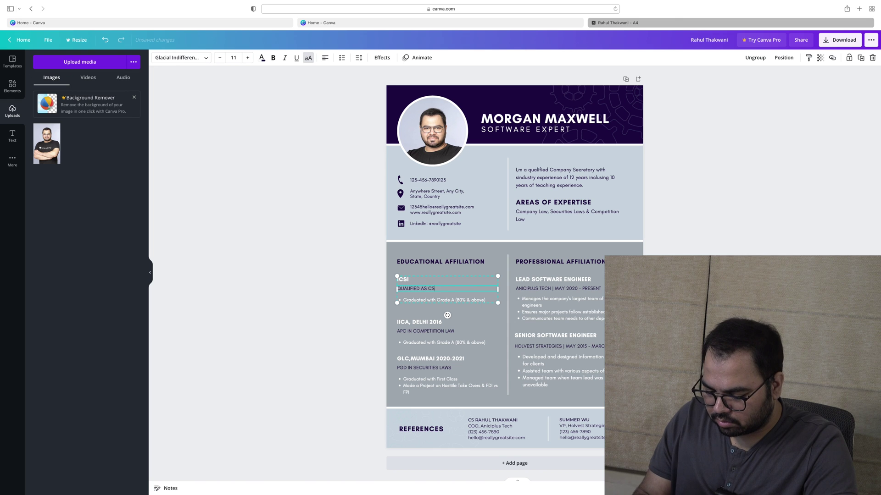
{"action": "type", "text": " IN 2012"}
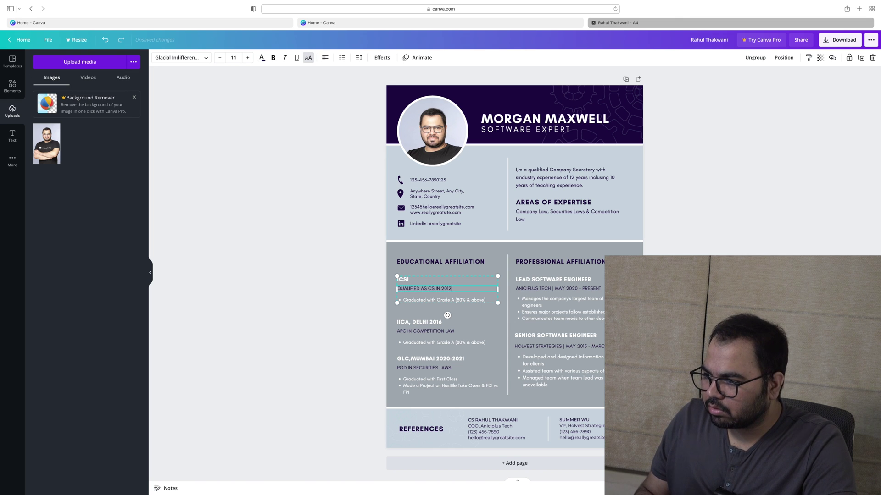
{"action": "type", "text": "MAY"}
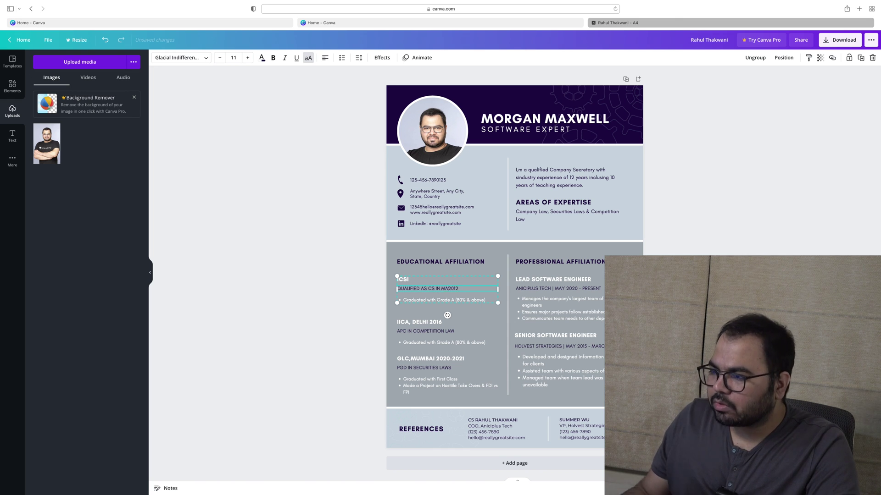
Change its bullet to 'Elective Capital Markets' and move the IICA and GLC entries up closer
{"action": "triple_click", "coordinate": [423, 300]}
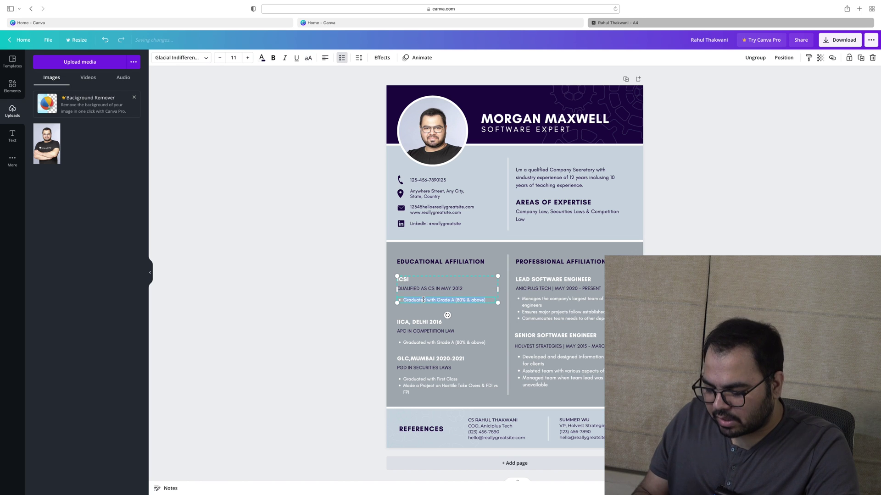
{"action": "type", "text": "Elect"}
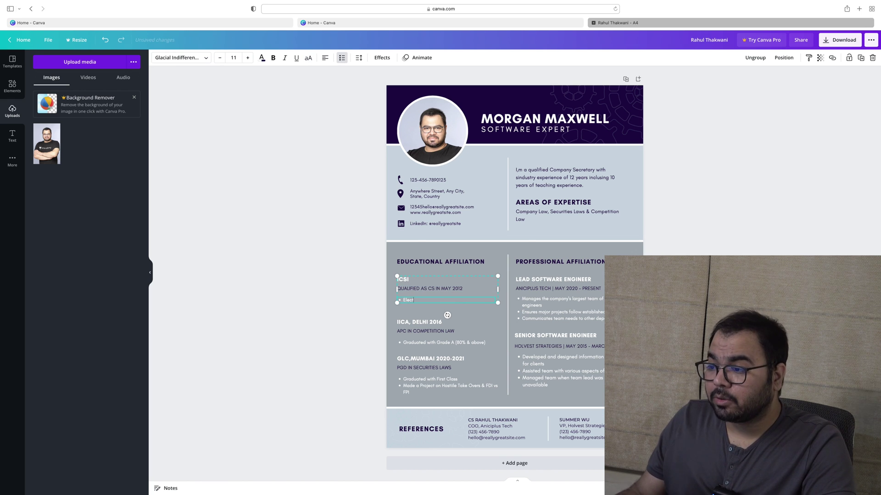
{"action": "type", "text": "ive Capital M"}
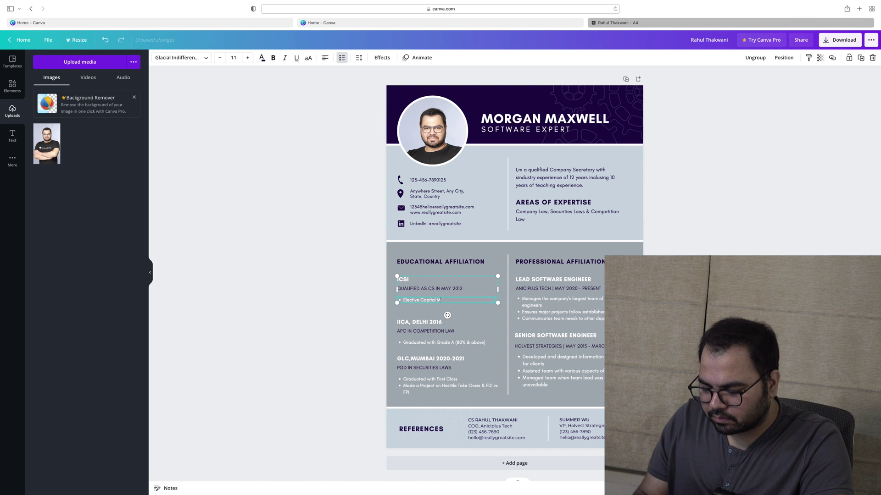
{"action": "type", "text": "arkets"}
{"action": "left_click", "coordinate": [250, 340]}
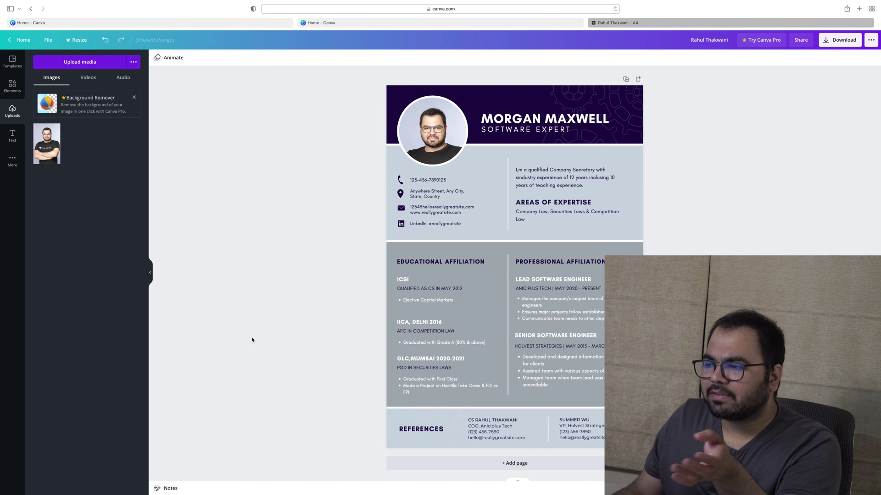
{"action": "left_click_drag", "start_coordinate": [412, 341], "coordinate": [428, 324]}
{"action": "left_click_drag", "start_coordinate": [426, 363], "coordinate": [425, 354]}
Rewrite the top entry as CAPS LEARNING PVT LTD, DIRECTOR | JAN 2020 - PRESENT, deleting its bullets
{"action": "left_click", "coordinate": [343, 350]}
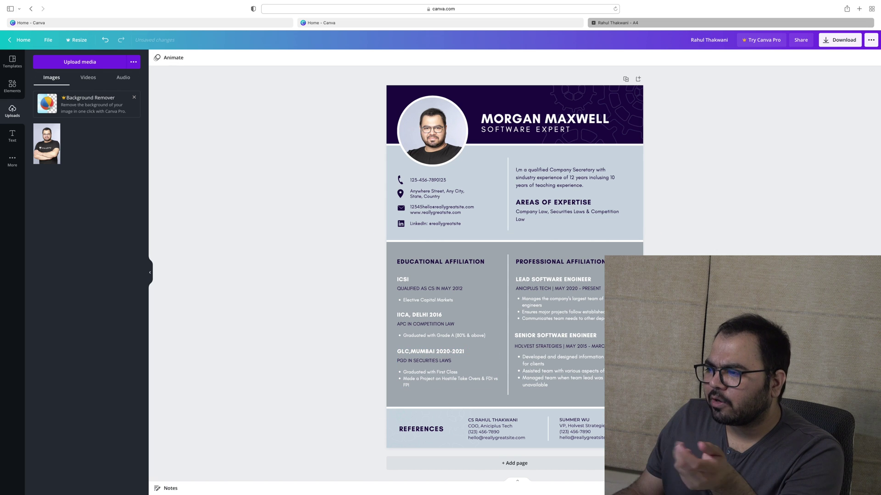
{"action": "left_click", "coordinate": [547, 277]}
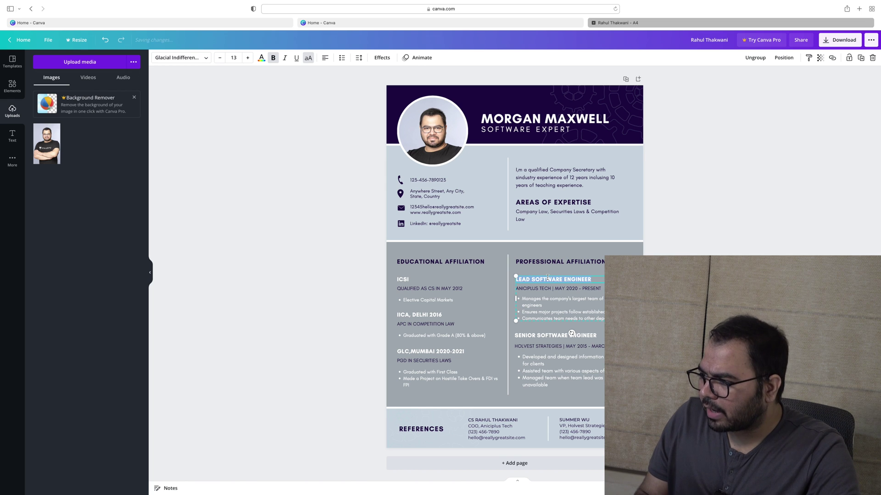
{"action": "type", "text": "CAPS LEARNI"}
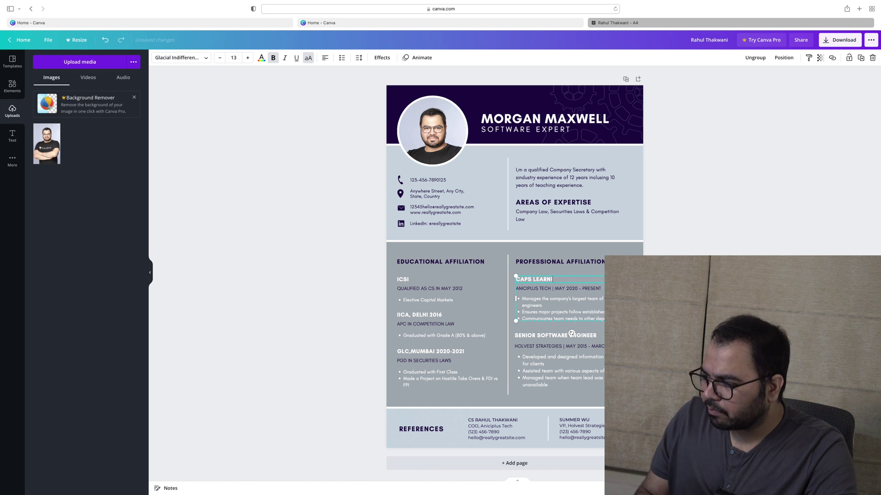
{"action": "type", "text": "NG PVT LTD"}
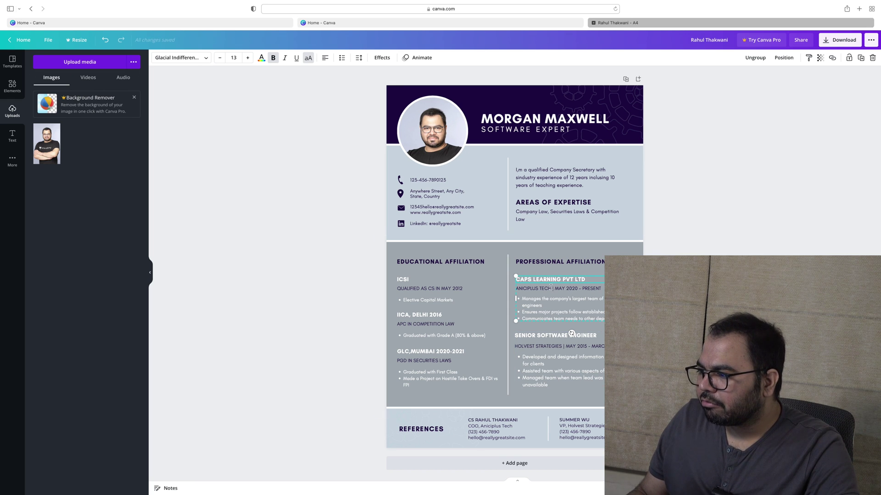
{"action": "left_click_drag", "start_coordinate": [521, 299], "coordinate": [603, 319]}
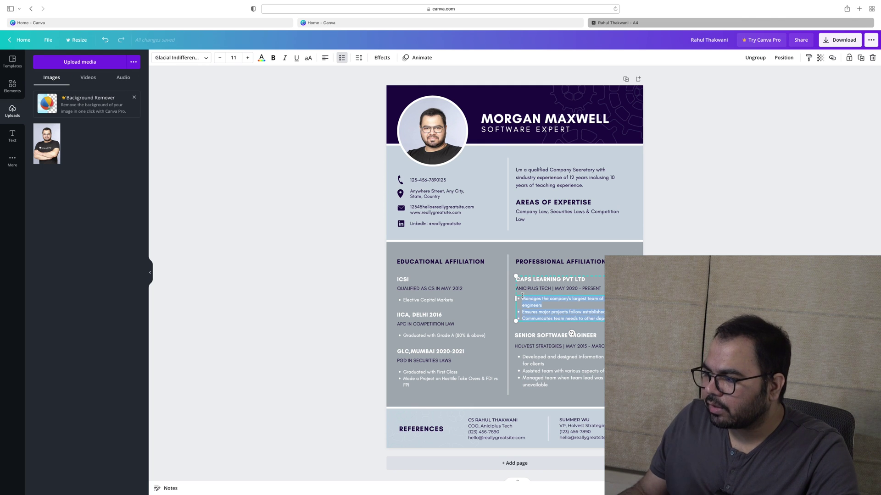
{"action": "key", "text": "BackSpace"}
{"action": "key", "text": "BackSpace"}
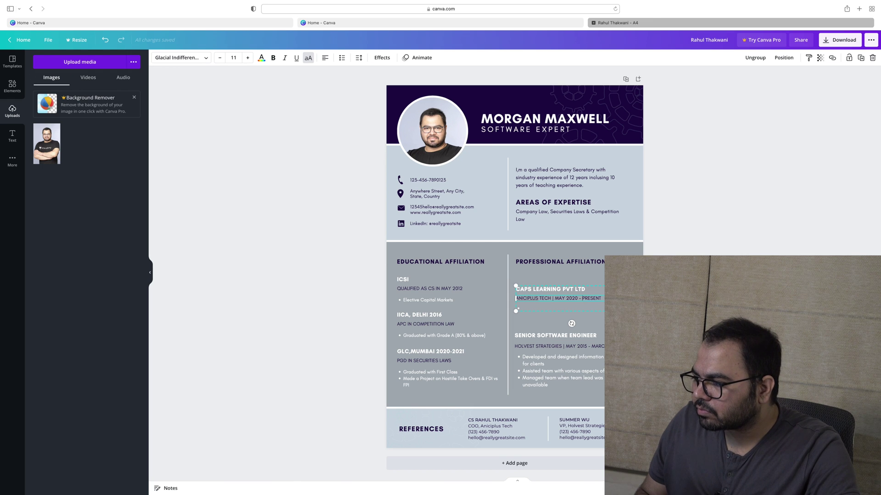
{"action": "key", "text": "alt+shift+Right"}
{"action": "key", "text": "alt+shift+Right"}
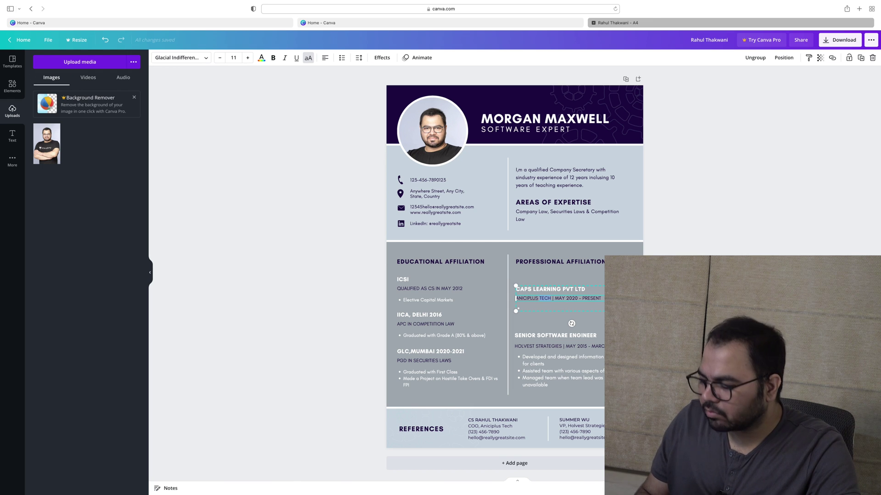
{"action": "type", "text": "DIRECTOR"}
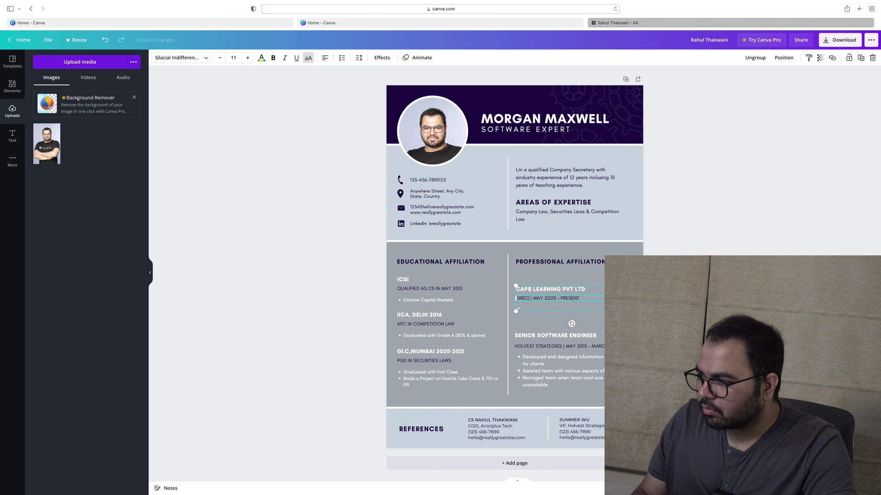
{"action": "double_click", "coordinate": [550, 299]}
{"action": "type", "text": "JAN"}
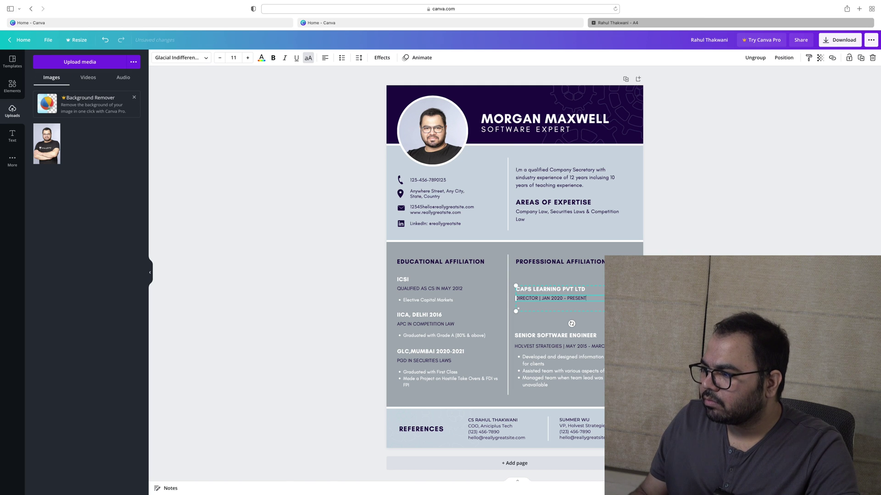
{"action": "key", "text": "Escape"}
{"action": "key", "text": "Escape"}
Nudge the CAPS LEARNING entry up and move Senior Software Engineer directly beneath it
{"action": "left_click", "coordinate": [584, 348]}
{"action": "left_click", "coordinate": [546, 317]}
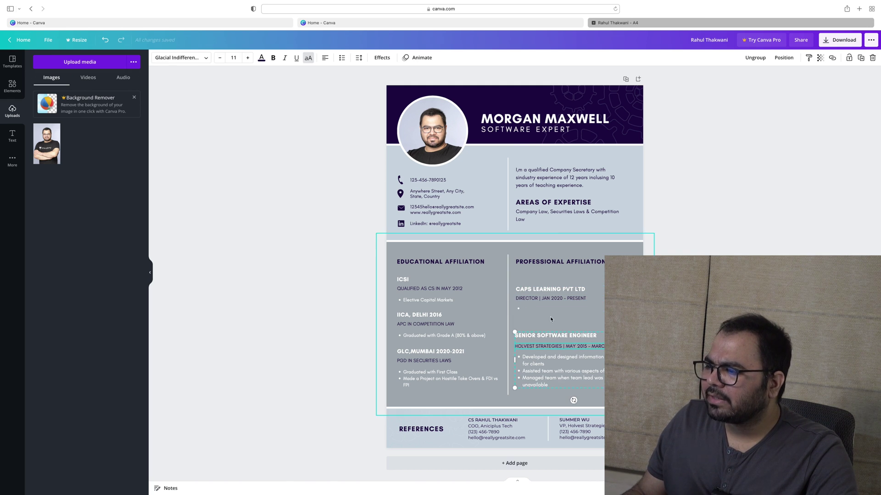
{"action": "left_click", "coordinate": [522, 311]}
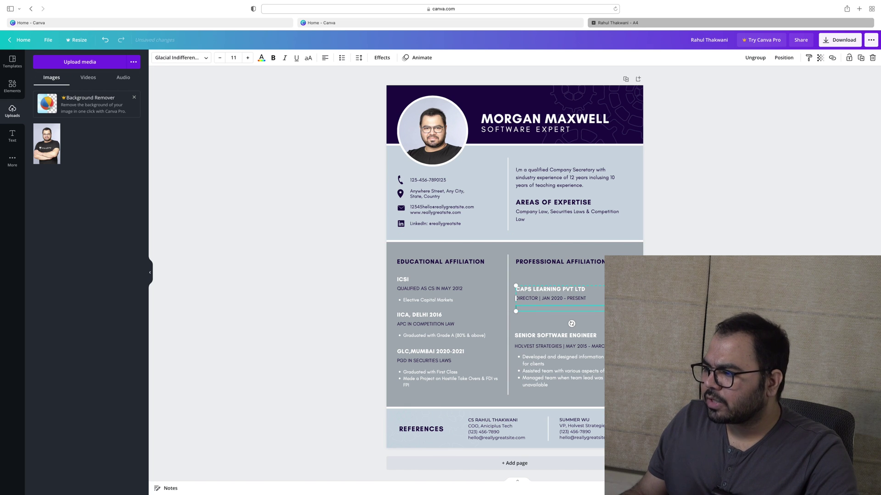
{"action": "left_click_drag", "start_coordinate": [524, 311], "coordinate": [582, 300]}
{"action": "key", "text": "super+z"}
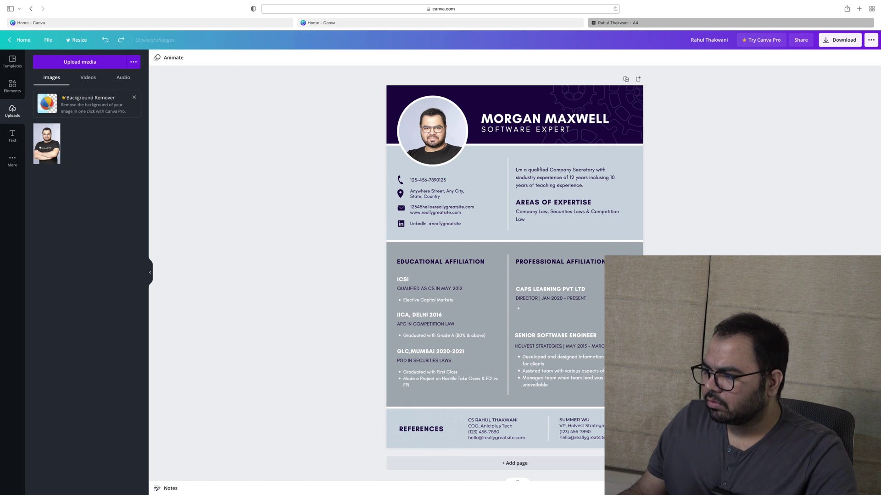
{"action": "left_click_drag", "start_coordinate": [542, 292], "coordinate": [541, 283]}
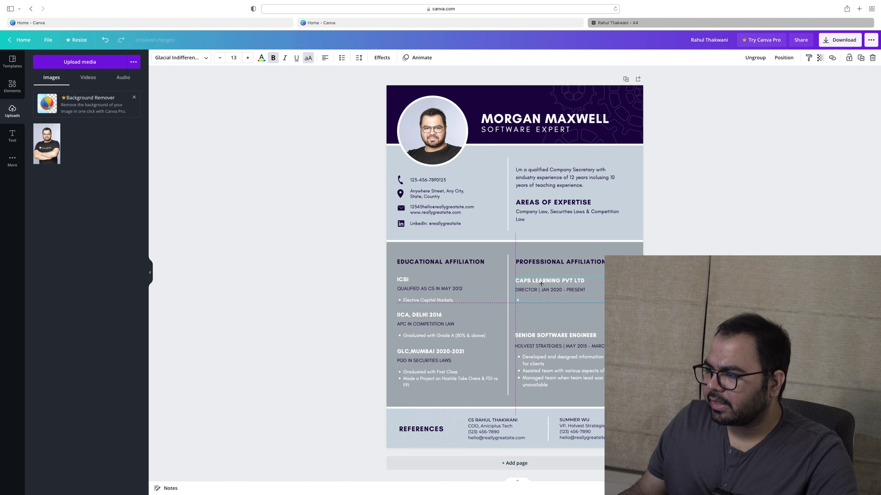
{"action": "left_click", "coordinate": [526, 298]}
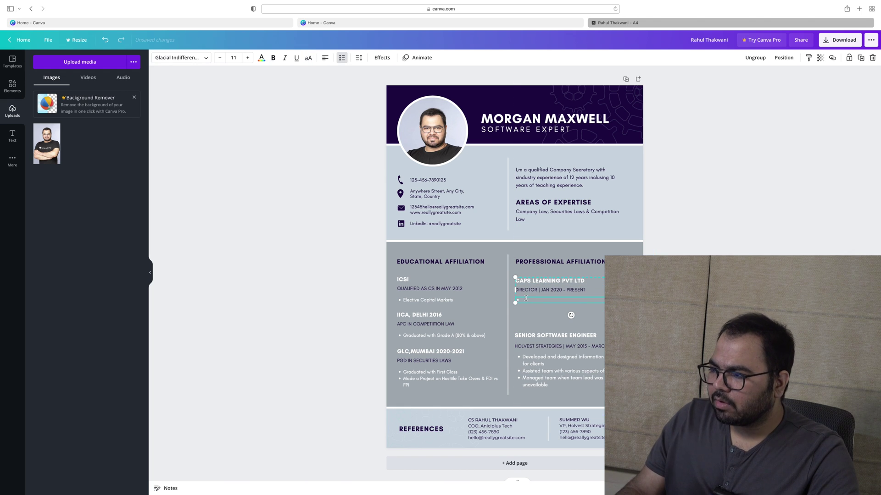
{"action": "key", "text": "Escape"}
{"action": "key", "text": "Escape"}
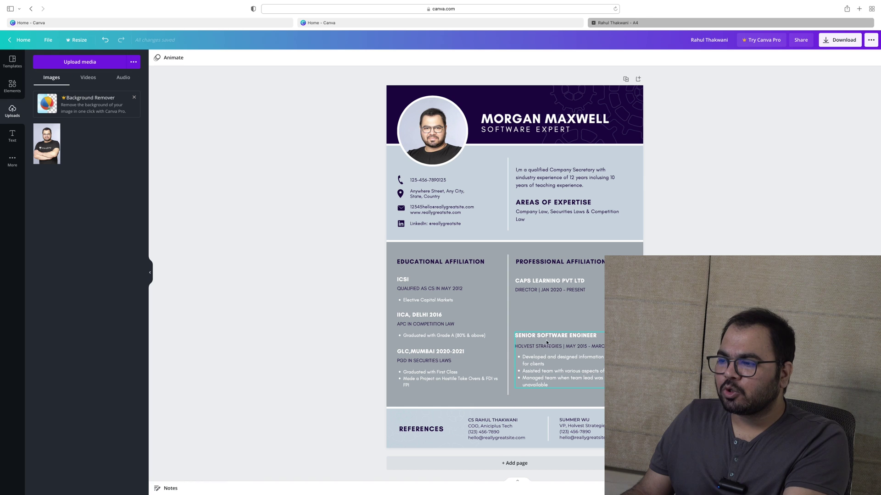
{"action": "left_click_drag", "start_coordinate": [601, 378], "coordinate": [588, 337]}
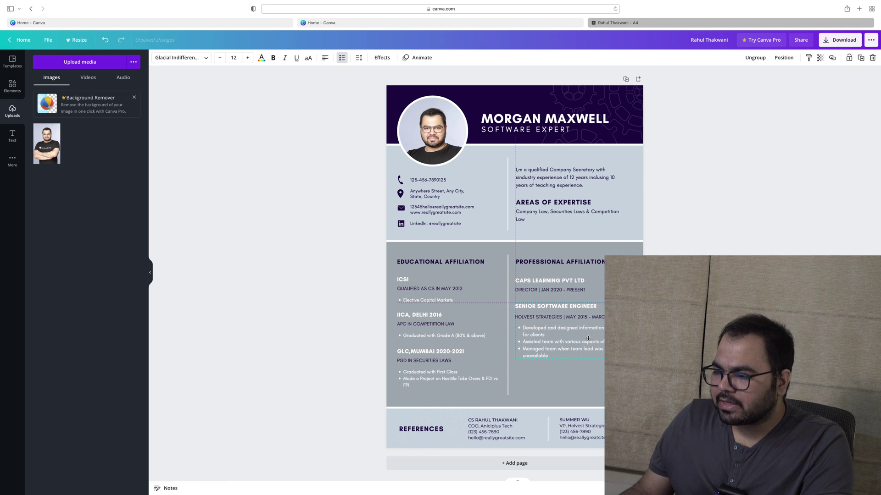
Replace the first reference's first name and surname, removing the trailing word SIR
{"action": "left_click", "coordinate": [490, 420]}
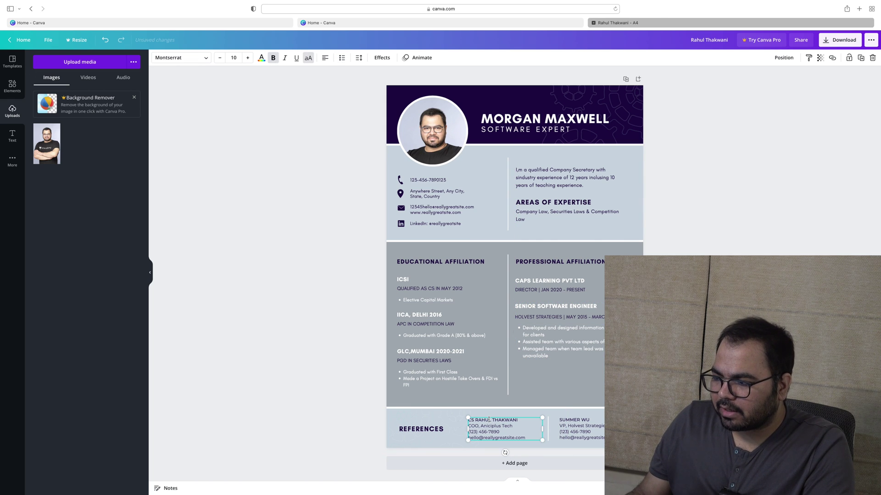
{"action": "double_click", "coordinate": [484, 420]}
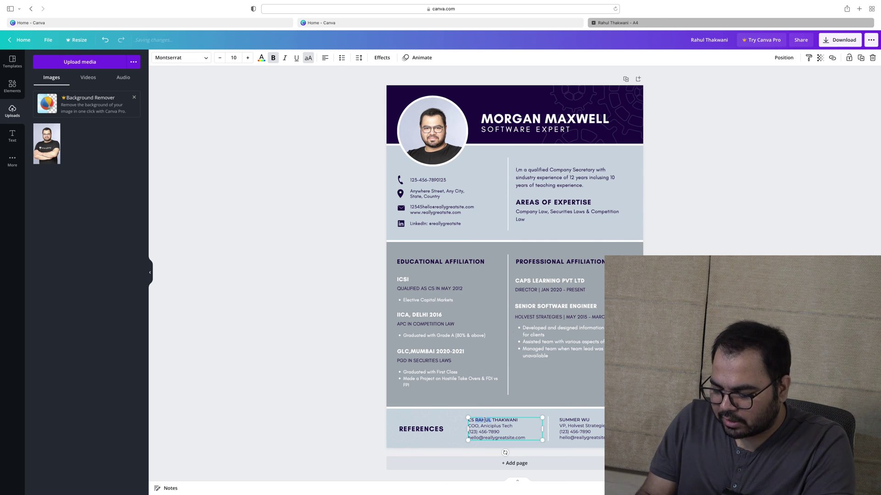
{"action": "key", "text": "alt+shift+Left"}
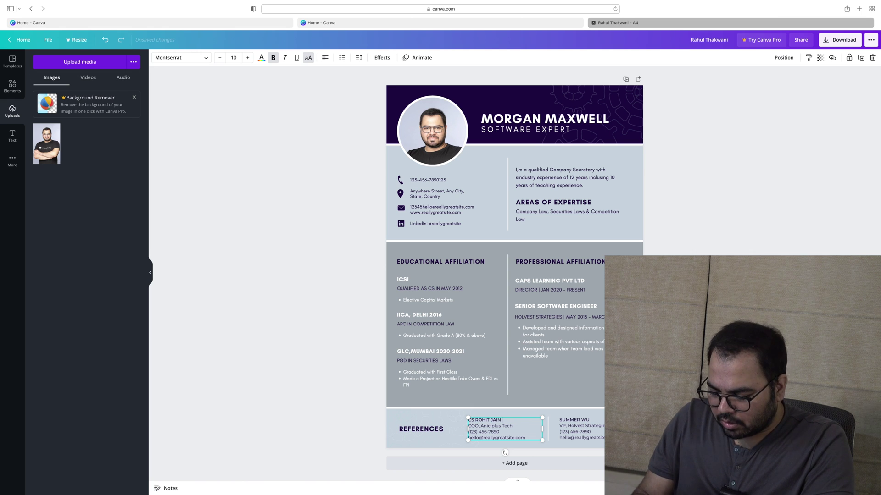
{"action": "type", "text": " SIR"}
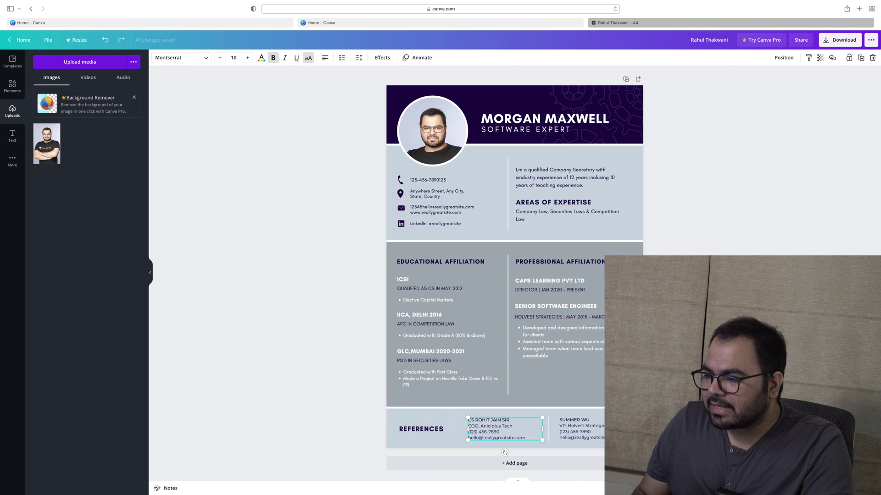
{"action": "key", "text": "alt+shift+Left"}
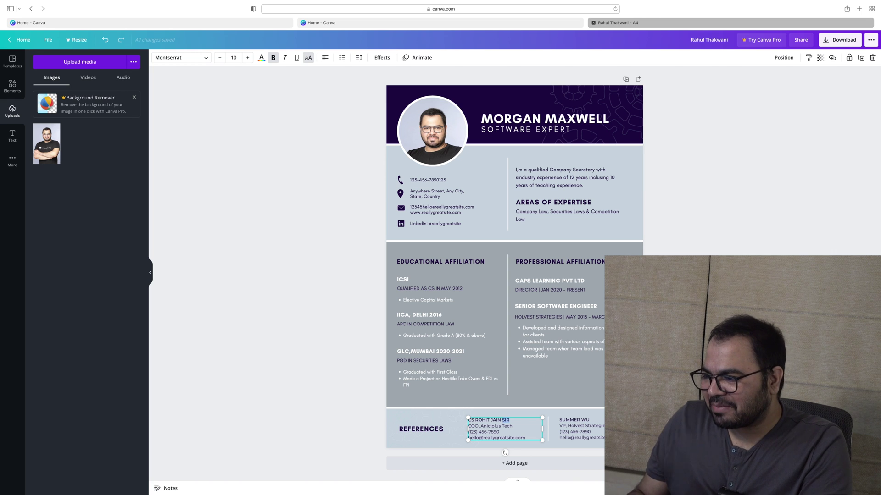
{"action": "key", "text": "BackSpace"}
{"action": "key", "text": "Escape"}
{"action": "key", "text": "Escape"}
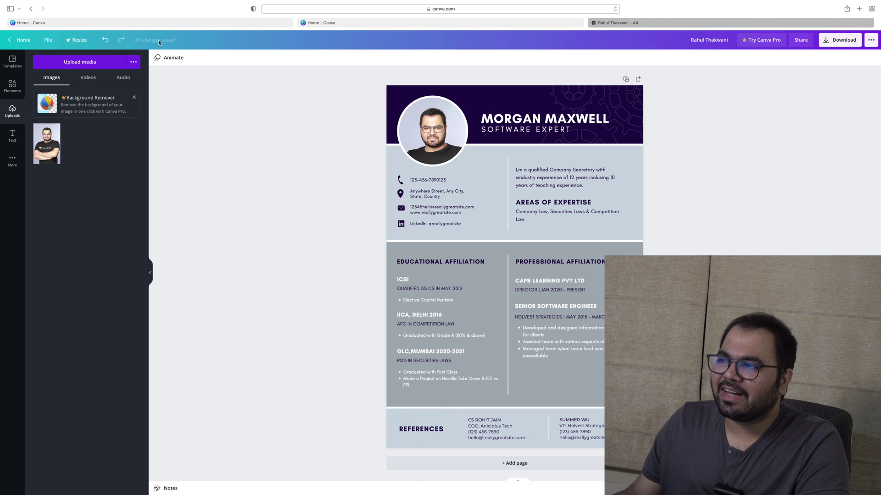
Switch between the resume design and the Canva home page, ending on the home page
{"action": "left_click", "coordinate": [271, 23]}
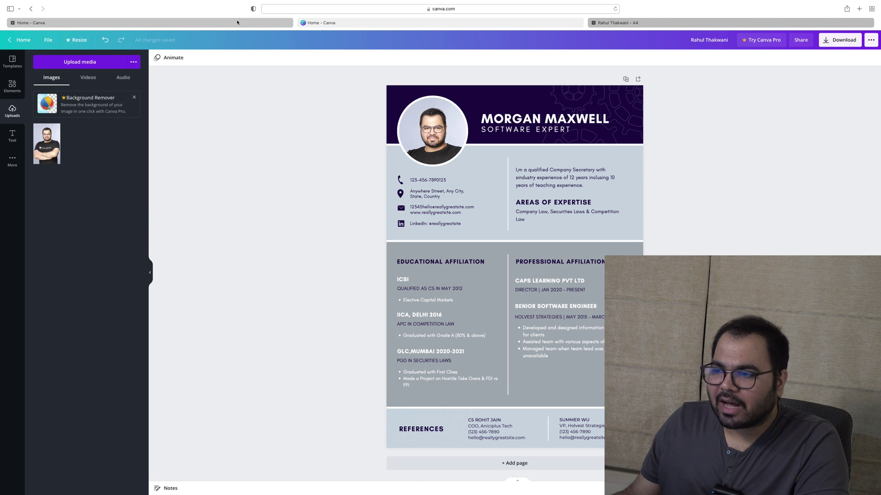
{"action": "left_click", "coordinate": [651, 23]}
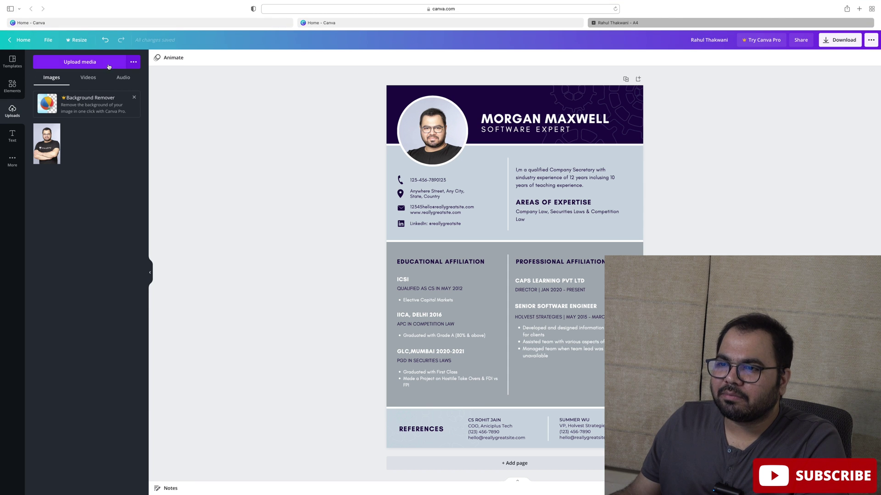
{"action": "left_click", "coordinate": [122, 20]}
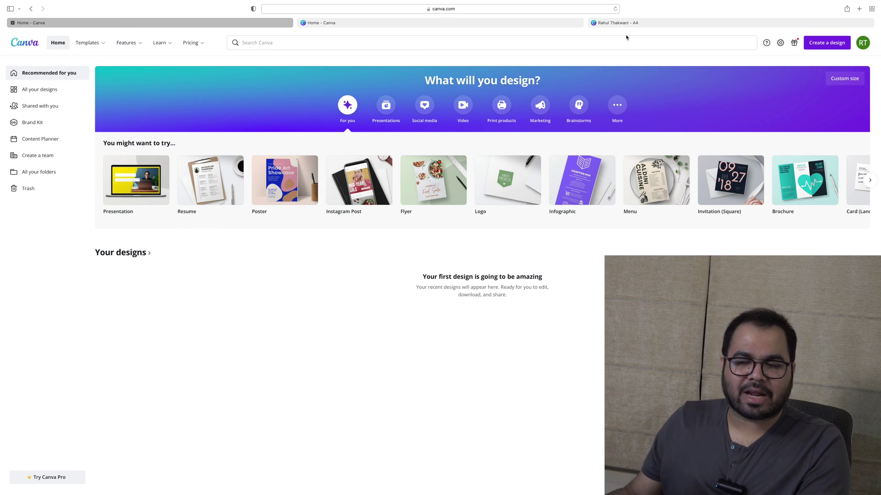
{"action": "mouse_move", "coordinate": [86, 43]}
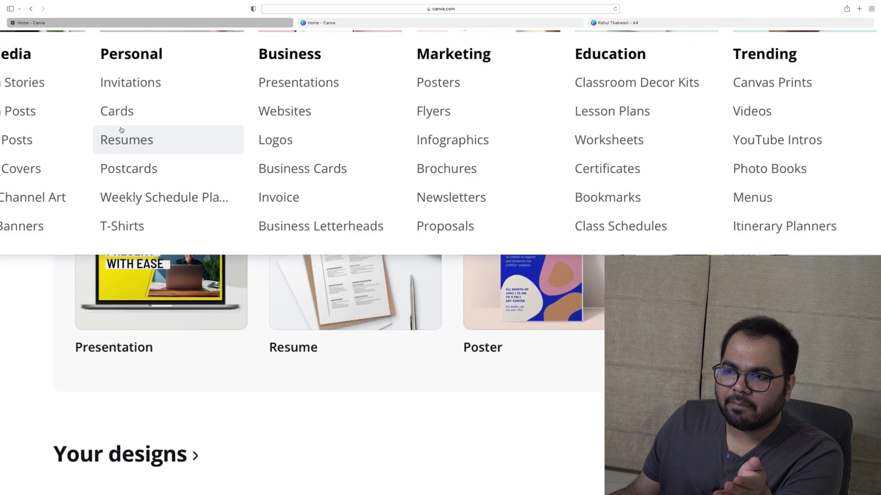
Open the resume templates collection and preview the Cream and Green Creative Resume template
{"action": "left_click", "coordinate": [126, 141]}
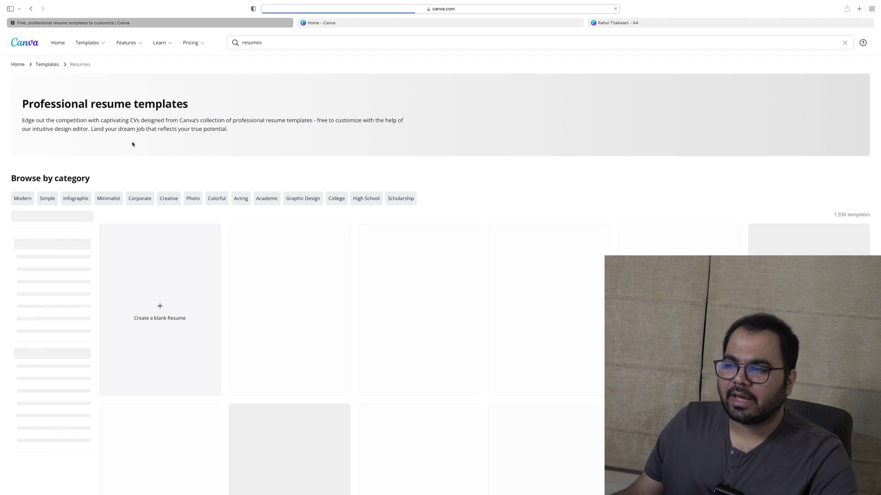
{"action": "key", "text": "super+shift+backslash"}
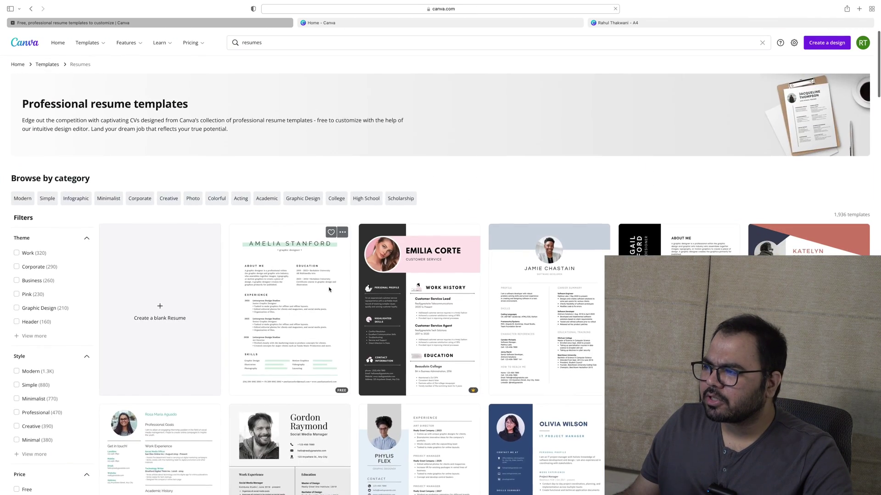
{"action": "scroll", "coordinate": [329, 290], "scroll_direction": "down", "scroll_amount": 4}
{"action": "scroll", "coordinate": [329, 289], "scroll_direction": "down", "scroll_amount": 3}
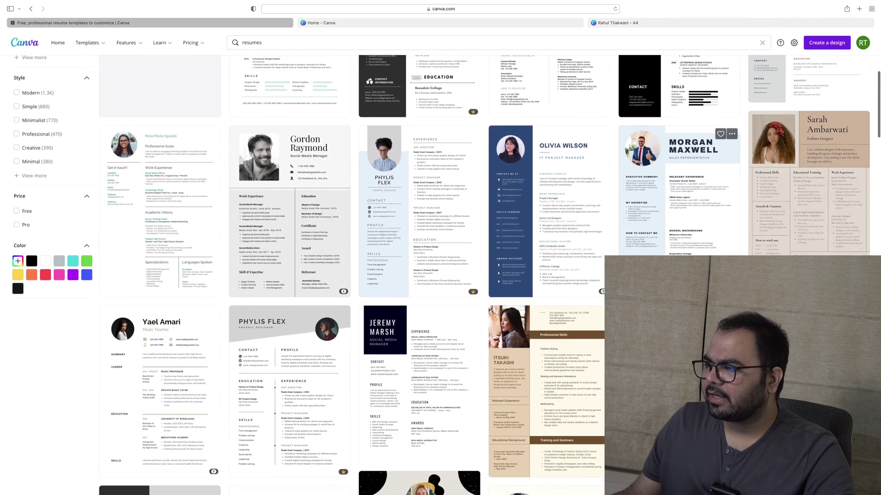
{"action": "scroll", "coordinate": [674, 140], "scroll_direction": "down", "scroll_amount": 4}
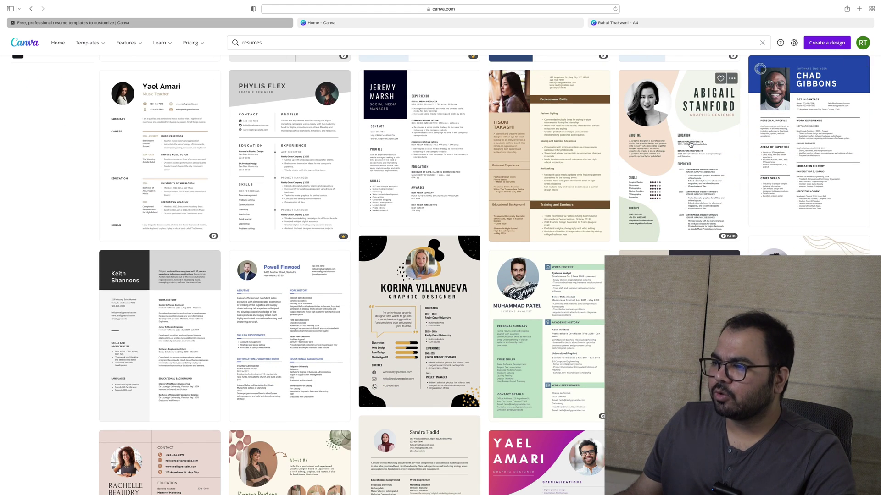
{"action": "left_click", "coordinate": [691, 145]}
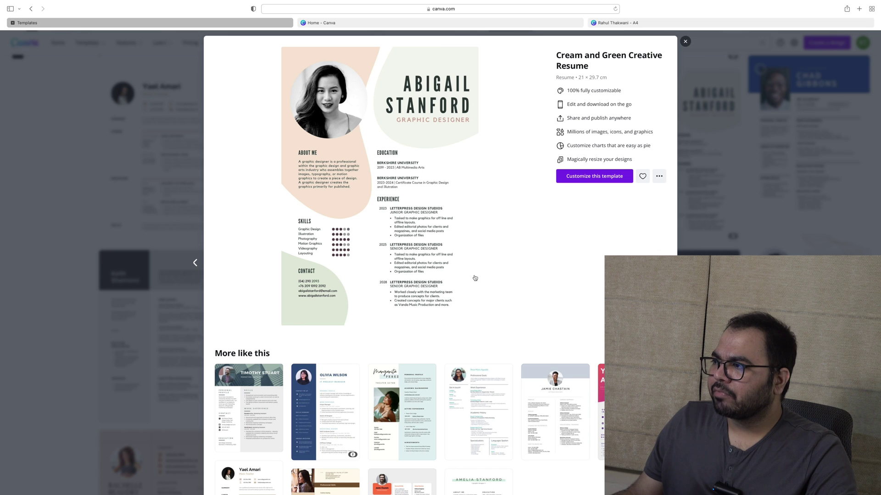
{"action": "left_click", "coordinate": [685, 42]}
{"action": "scroll", "coordinate": [409, 239], "scroll_direction": "down", "scroll_amount": 6}
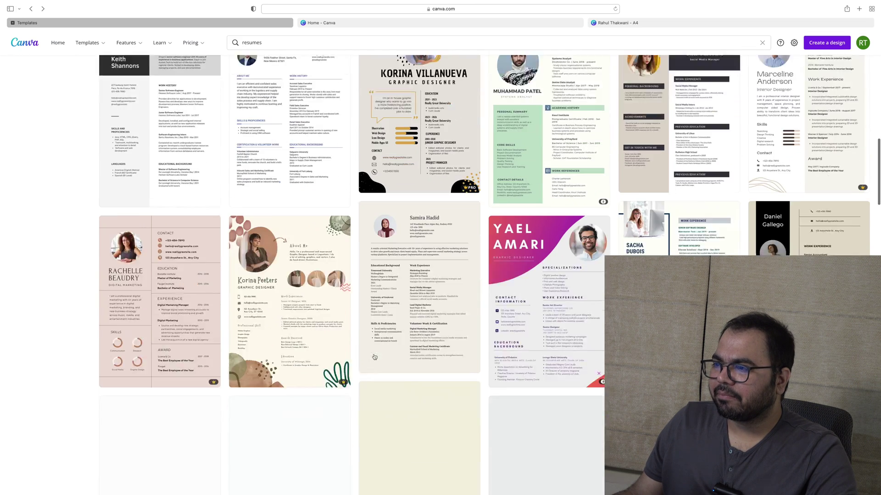
{"action": "scroll", "coordinate": [409, 239], "scroll_direction": "down", "scroll_amount": 10}
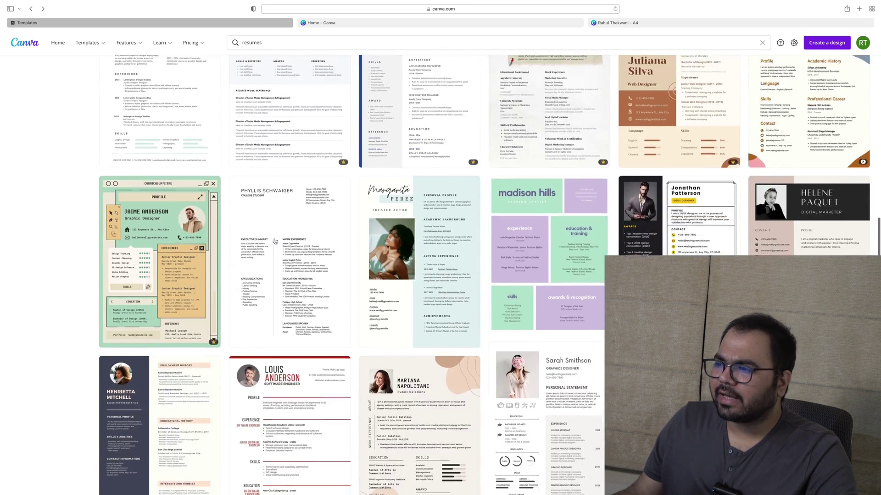
Preview the Blue and Black Photo Resume template, then close it
{"action": "left_click", "coordinate": [421, 255]}
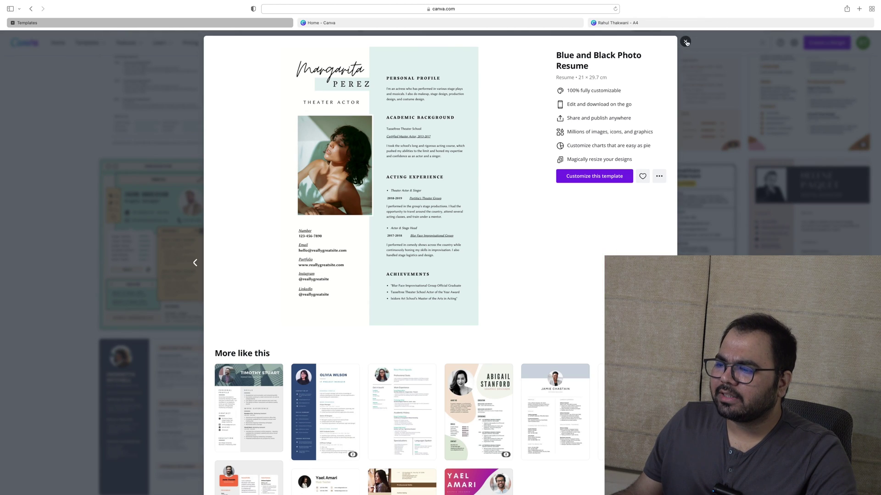
{"action": "key", "text": "Escape"}
{"action": "scroll", "coordinate": [425, 233], "scroll_direction": "down", "scroll_amount": 15}
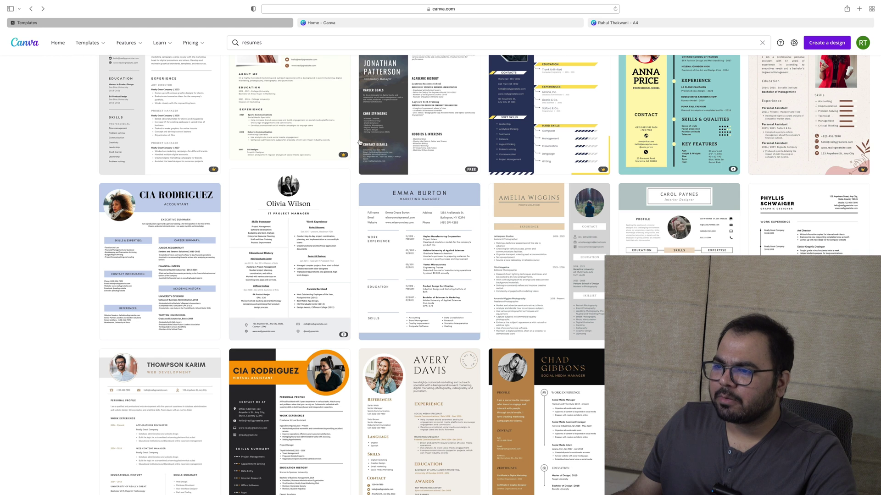
{"action": "scroll", "coordinate": [359, 143], "scroll_direction": "up", "scroll_amount": 1}
{"action": "scroll", "coordinate": [151, 201], "scroll_direction": "up", "scroll_amount": 3}
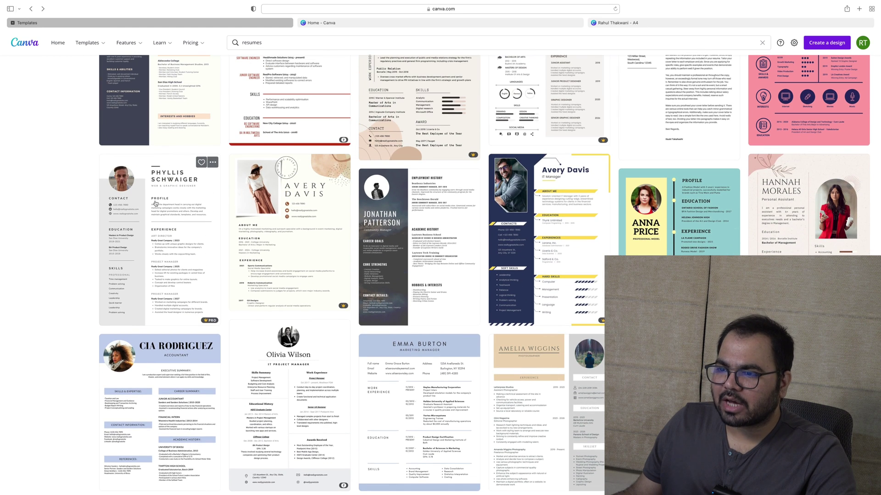
Preview the Phyllis Schwaiger resume template, close it, and scroll back through the results
{"action": "left_click", "coordinate": [144, 215]}
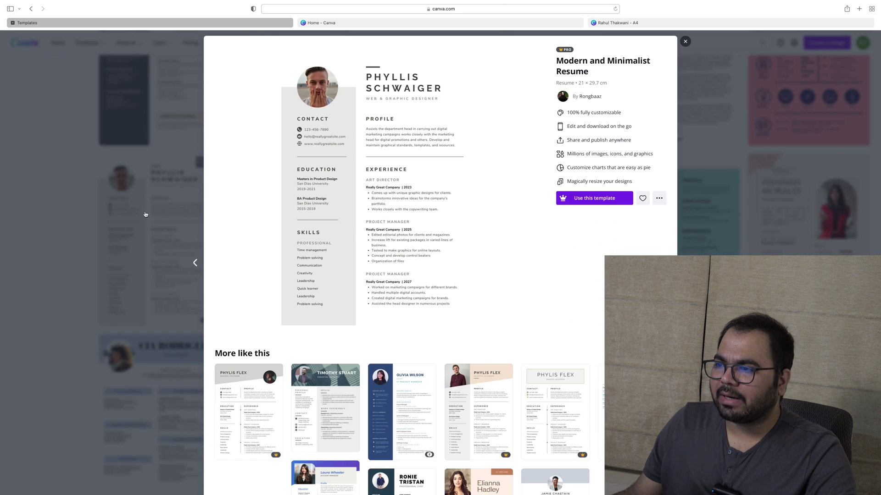
{"action": "scroll", "coordinate": [367, 73], "scroll_direction": "up", "scroll_amount": 5}
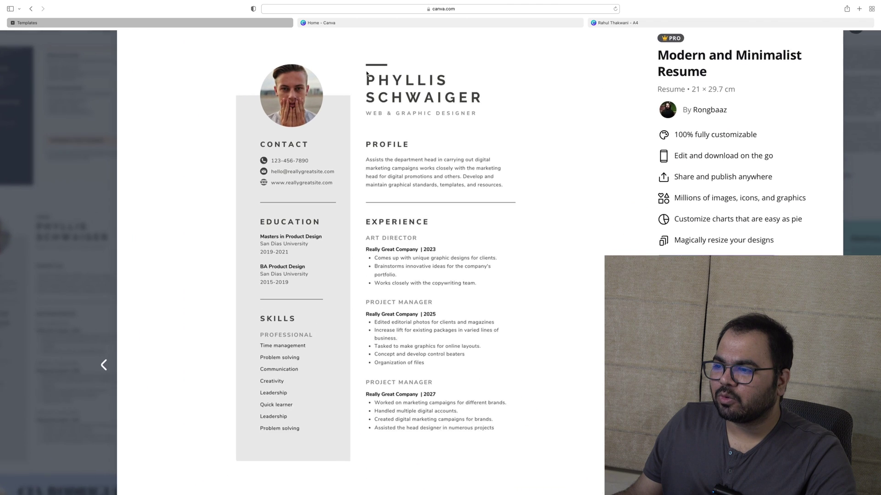
{"action": "scroll", "coordinate": [367, 73], "scroll_direction": "down", "scroll_amount": 2}
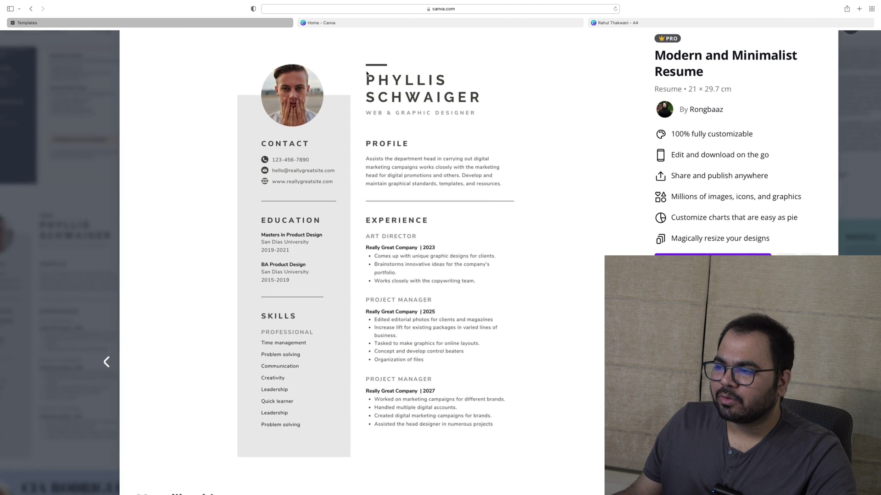
{"action": "scroll", "coordinate": [501, 215], "scroll_direction": "down", "scroll_amount": 5}
{"action": "scroll", "coordinate": [500, 215], "scroll_direction": "down", "scroll_amount": 5}
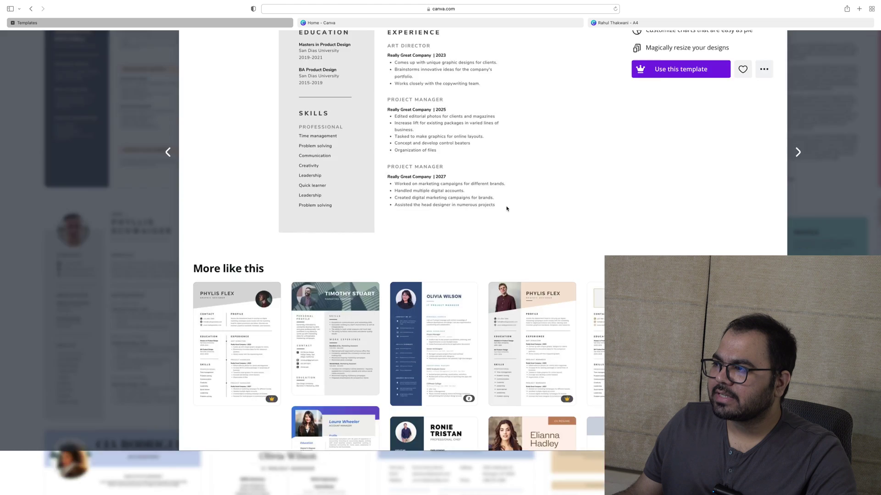
{"action": "left_click", "coordinate": [714, 109]}
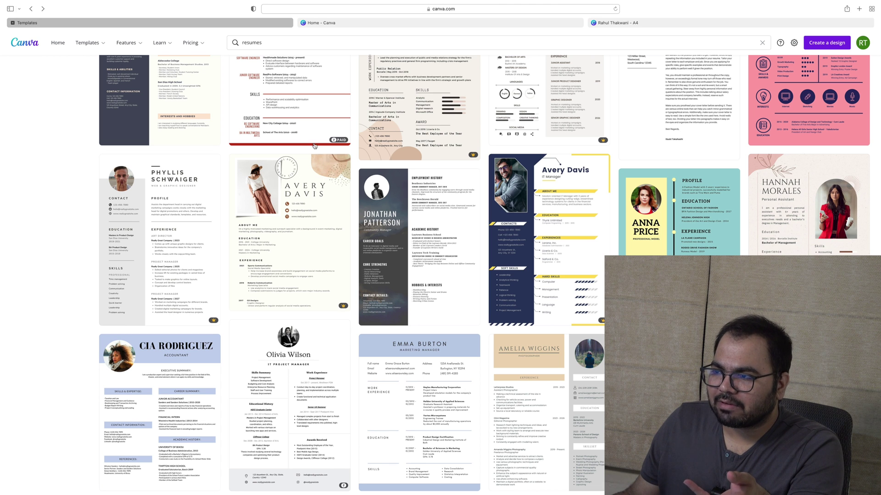
{"action": "scroll", "coordinate": [311, 129], "scroll_direction": "up", "scroll_amount": 3}
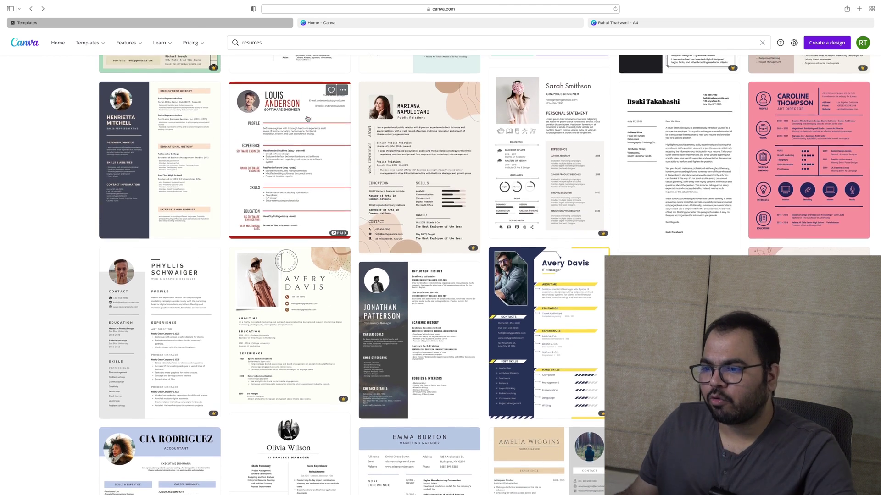
{"action": "scroll", "coordinate": [287, 175], "scroll_direction": "down", "scroll_amount": 6}
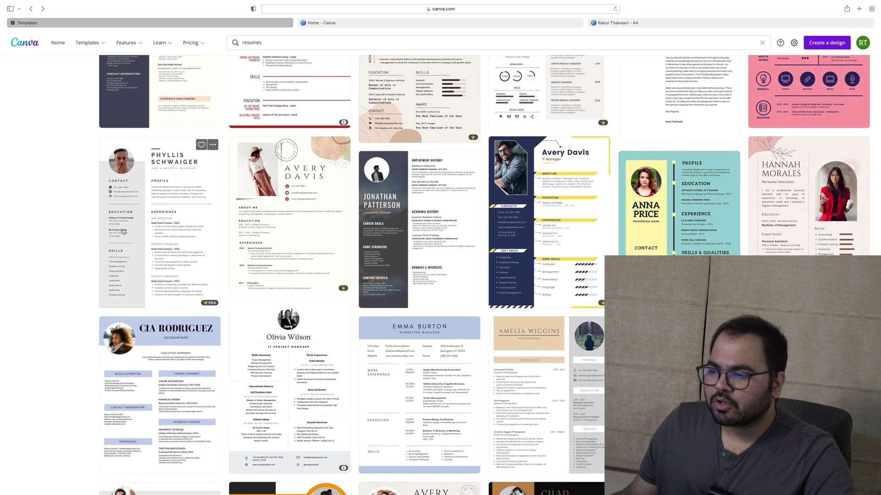
{"action": "scroll", "coordinate": [123, 231], "scroll_direction": "down", "scroll_amount": 10}
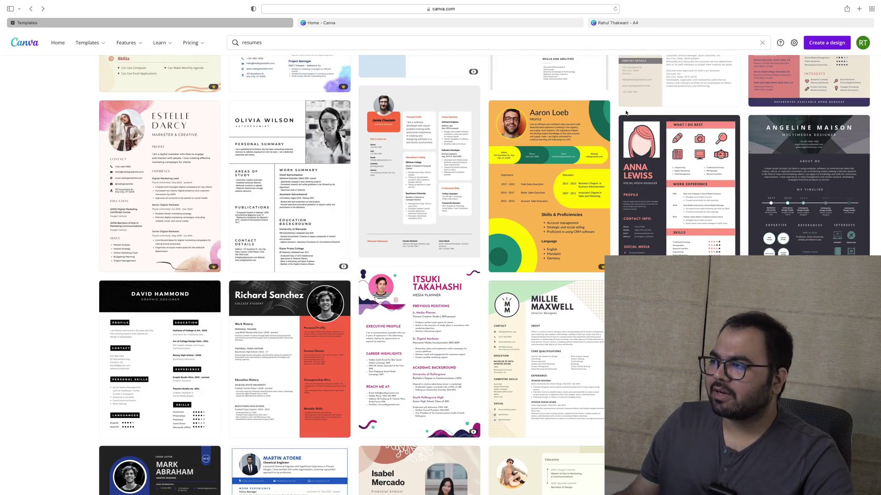
{"action": "scroll", "coordinate": [845, 202], "scroll_direction": "down", "scroll_amount": 15}
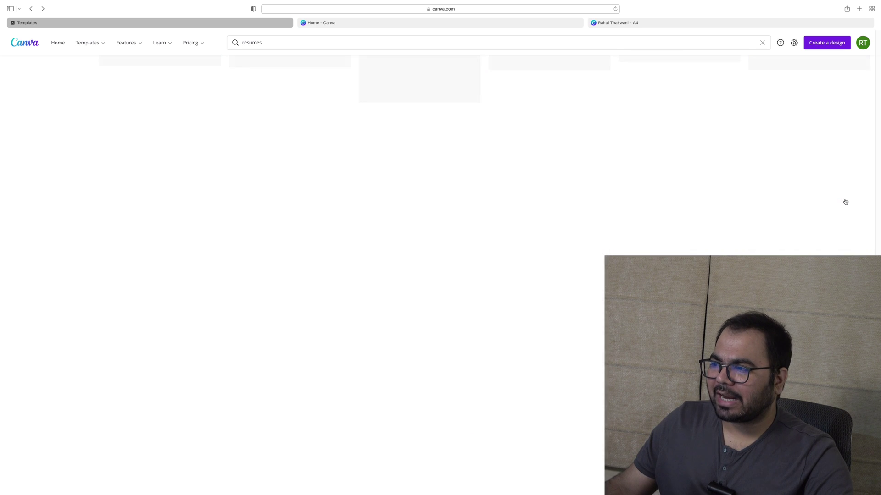
{"action": "scroll", "coordinate": [846, 202], "scroll_direction": "up", "scroll_amount": 10}
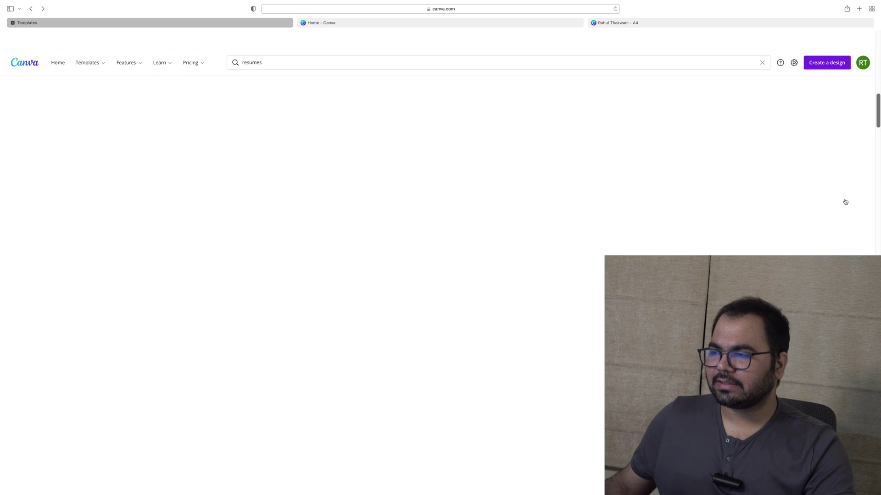
{"action": "scroll", "coordinate": [392, 132], "scroll_direction": "up", "scroll_amount": 10}
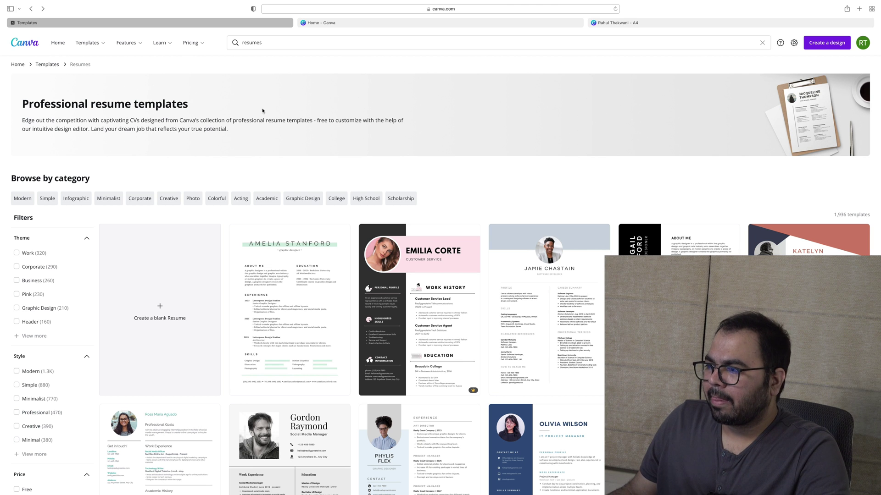
Scroll down the resume results to the Henrietta Mitchell and Caroline Thompson designs
{"action": "scroll", "coordinate": [426, 152], "scroll_direction": "down", "scroll_amount": 4}
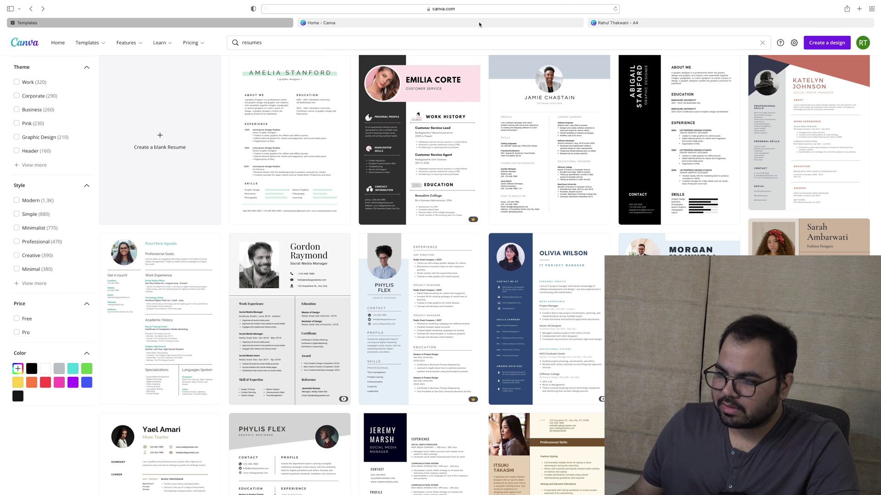
{"action": "scroll", "coordinate": [409, 211], "scroll_direction": "down", "scroll_amount": 10}
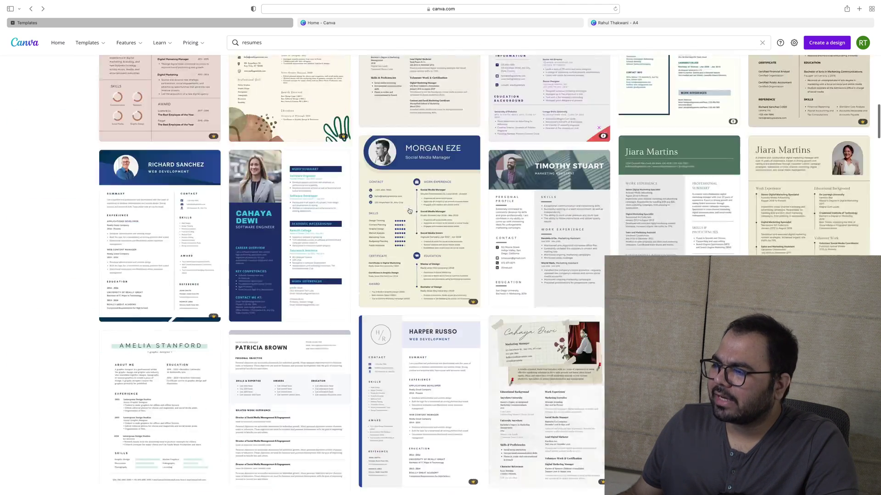
{"action": "scroll", "coordinate": [410, 211], "scroll_direction": "down", "scroll_amount": 7}
{"action": "scroll", "coordinate": [410, 211], "scroll_direction": "down", "scroll_amount": 4}
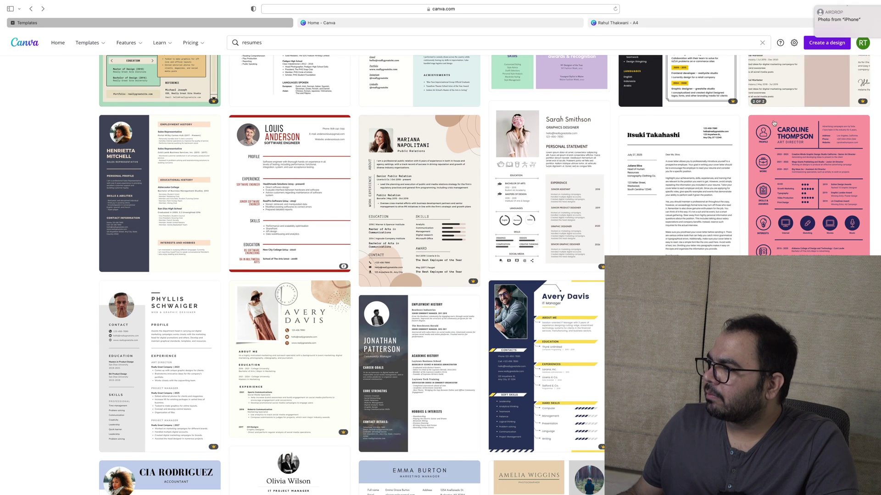
Accept the AirDropped resume photo, view it in Preview, and close the window
{"action": "left_click", "coordinate": [863, 31]}
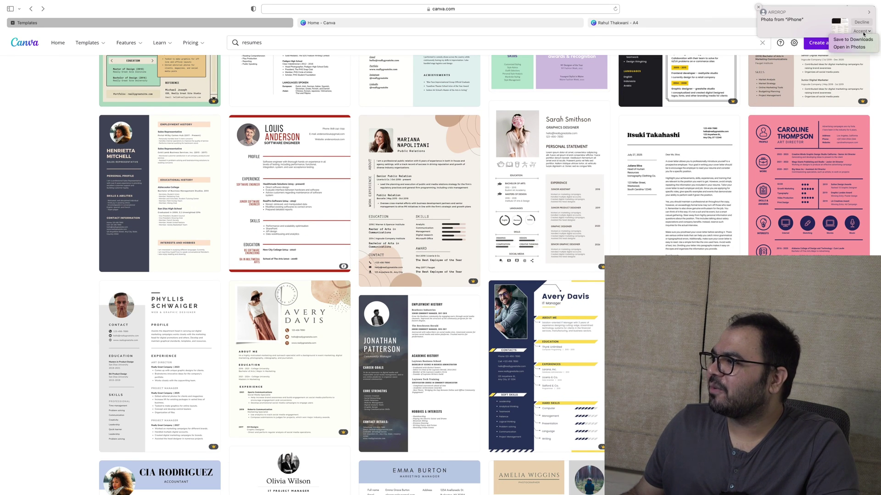
{"action": "left_click", "coordinate": [853, 40]}
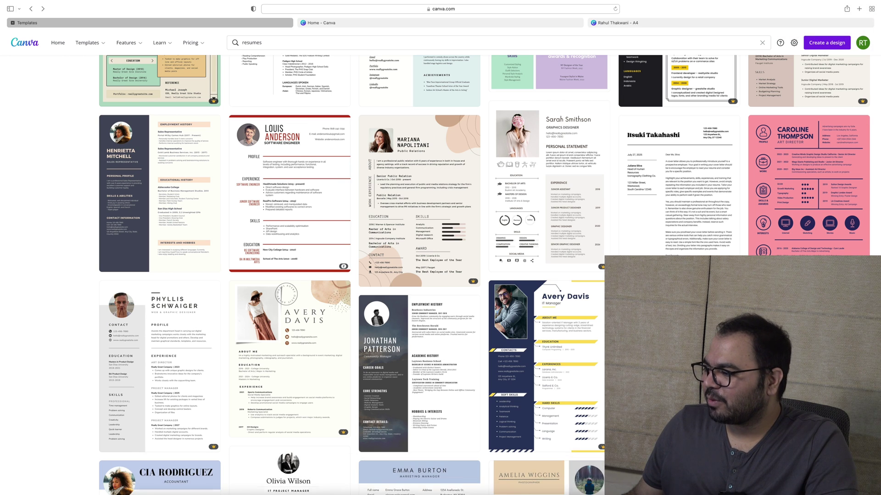
{"action": "mouse_move", "coordinate": [734, 493]}
{"action": "left_click", "coordinate": [781, 25]}
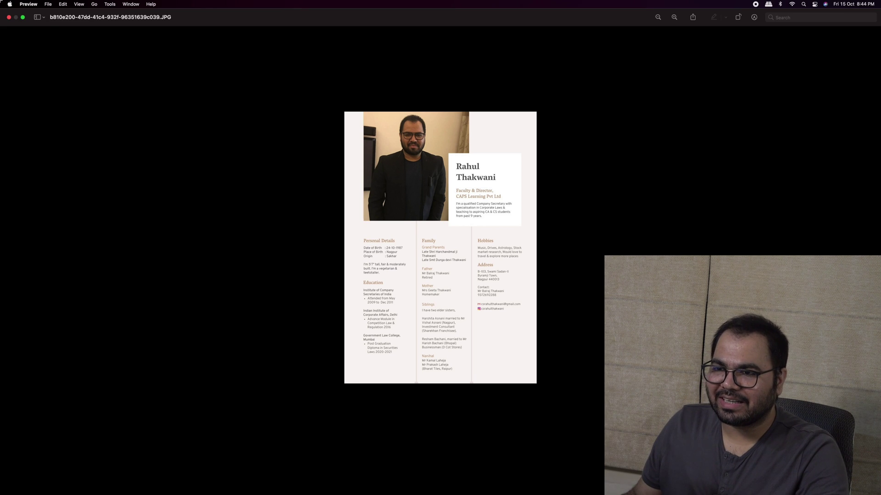
{"action": "left_click", "coordinate": [9, 20]}
Return to the Canva 'resumes' template results and scroll through the grid
{"action": "key", "text": "ctrl+Up"}
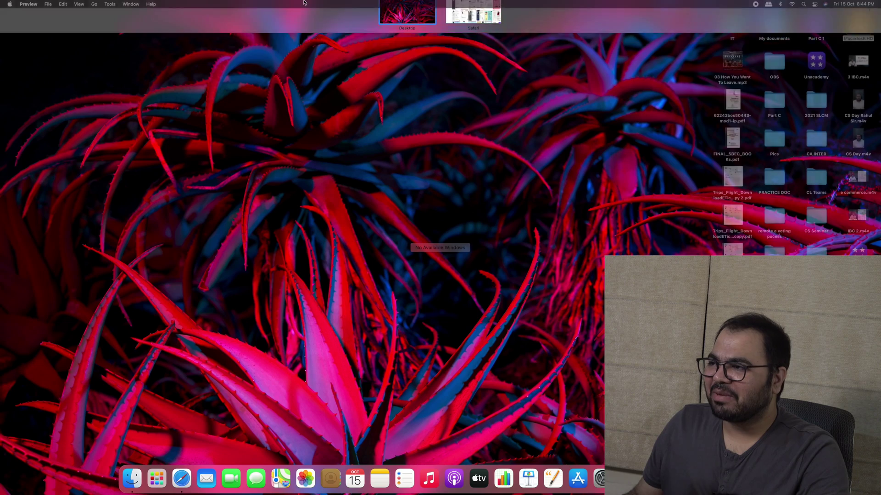
{"action": "left_click", "coordinate": [470, 21]}
{"action": "scroll", "coordinate": [413, 178], "scroll_direction": "down", "scroll_amount": 15}
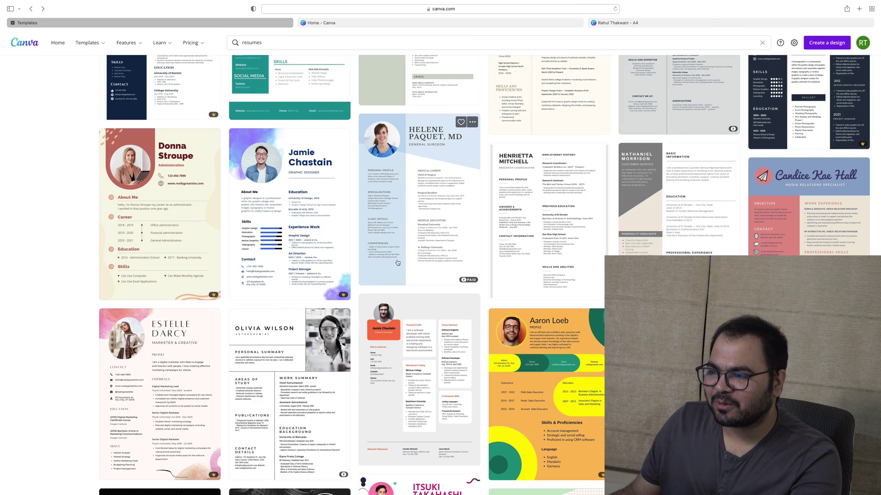
{"action": "scroll", "coordinate": [298, 227], "scroll_direction": "down", "scroll_amount": 5}
{"action": "scroll", "coordinate": [298, 227], "scroll_direction": "down", "scroll_amount": 7}
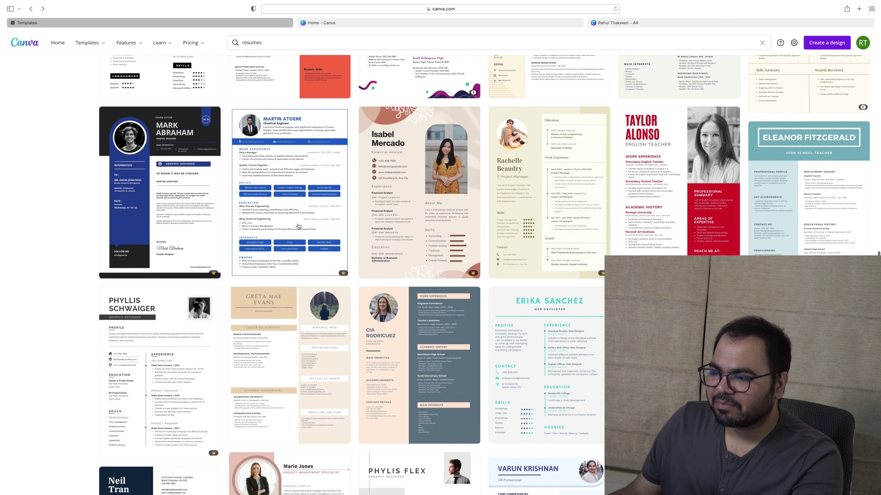
{"action": "scroll", "coordinate": [266, 295], "scroll_direction": "down", "scroll_amount": 5}
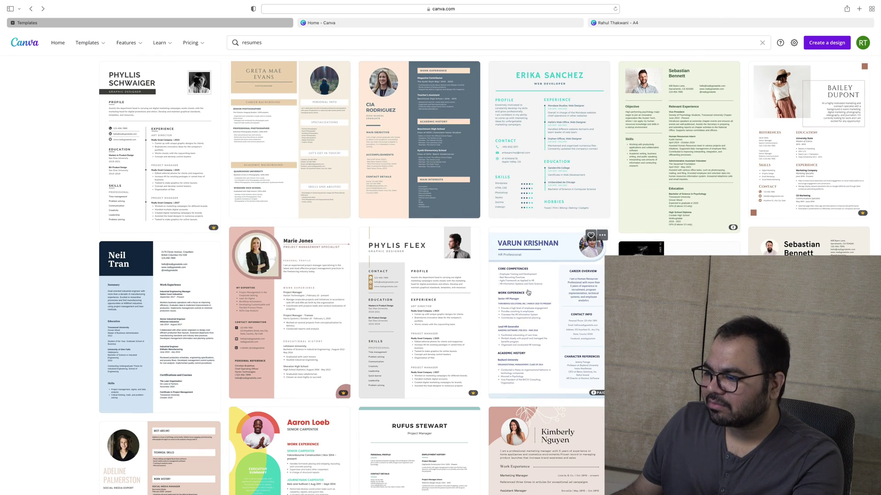
{"action": "scroll", "coordinate": [459, 256], "scroll_direction": "down", "scroll_amount": 8}
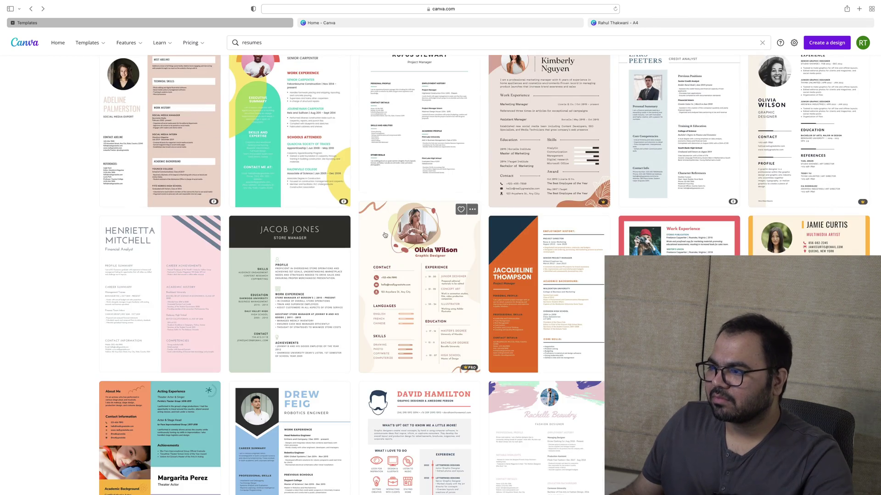
{"action": "scroll", "coordinate": [427, 142], "scroll_direction": "up", "scroll_amount": 1}
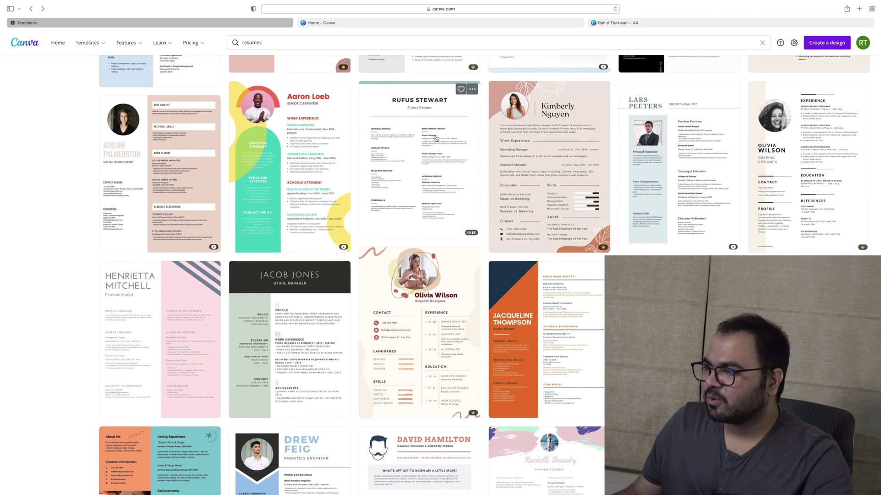
{"action": "scroll", "coordinate": [504, 184], "scroll_direction": "down", "scroll_amount": 15}
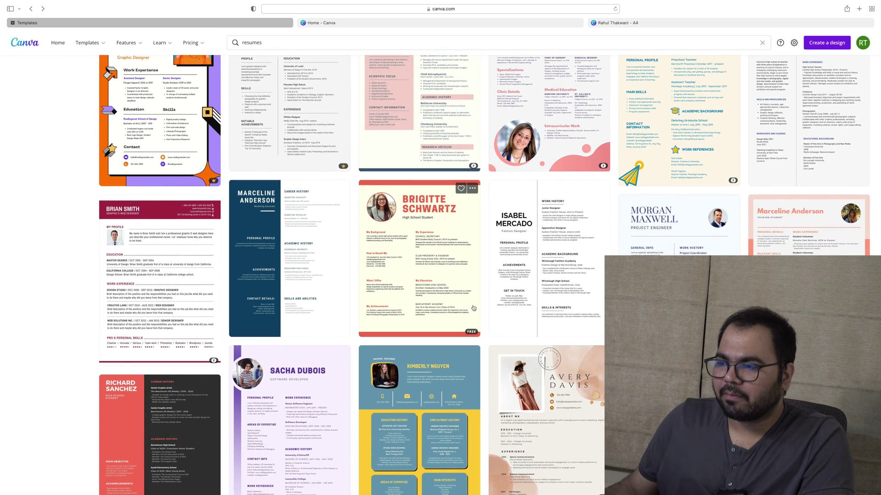
{"action": "scroll", "coordinate": [199, 346], "scroll_direction": "down", "scroll_amount": 10}
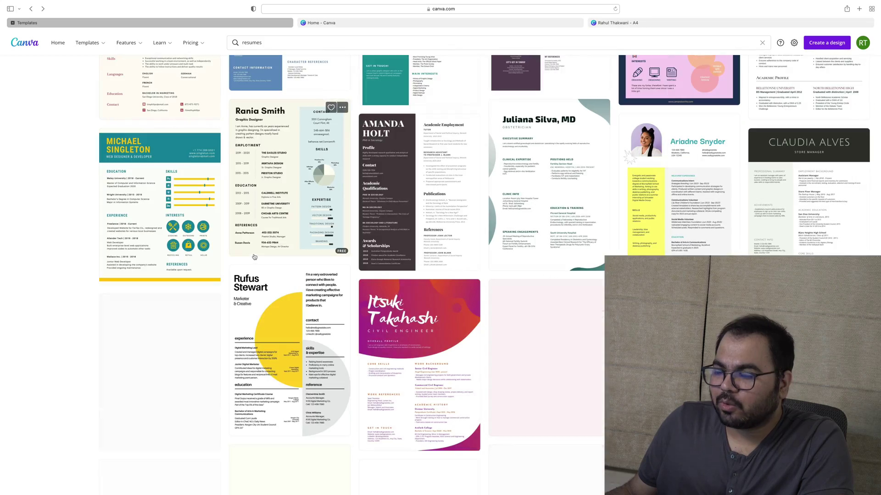
Preview the Michael Singleton web designer resume template, then close it
{"action": "left_click", "coordinate": [183, 192]}
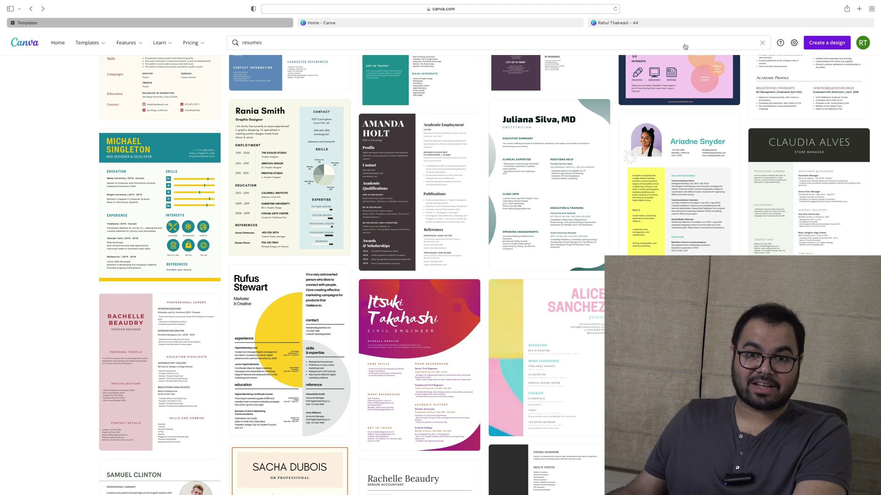
{"action": "left_click", "coordinate": [685, 42]}
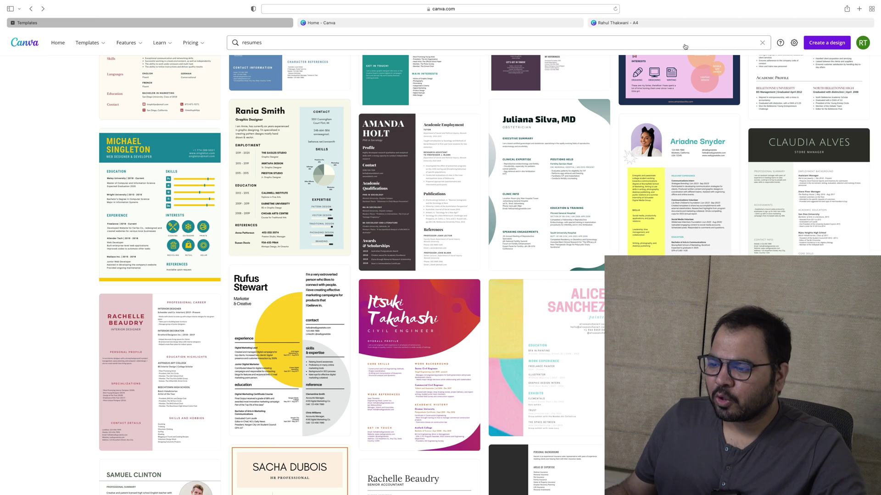
{"action": "scroll", "coordinate": [261, 157], "scroll_direction": "down", "scroll_amount": 15}
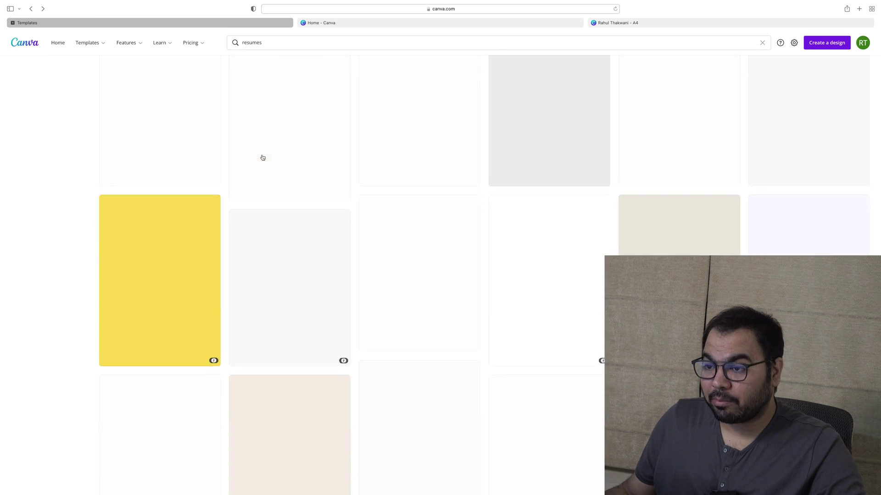
{"action": "scroll", "coordinate": [263, 157], "scroll_direction": "up", "scroll_amount": 20}
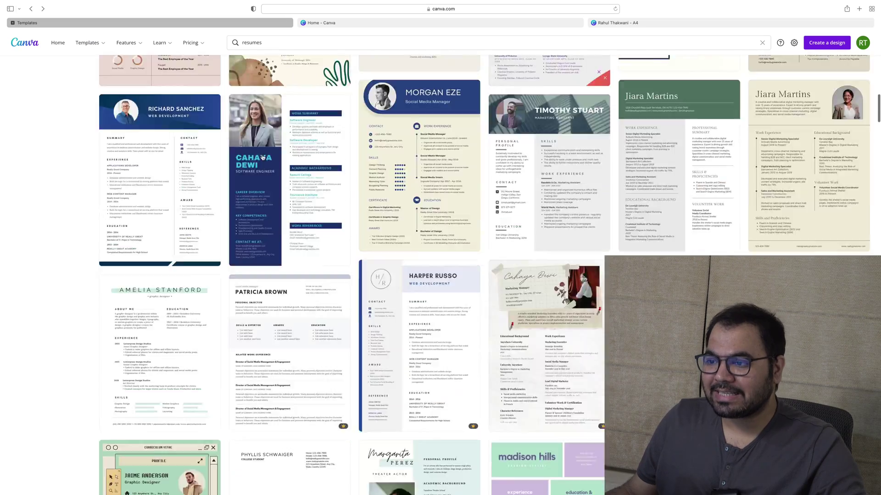
{"action": "scroll", "coordinate": [271, 170], "scroll_direction": "down", "scroll_amount": 3}
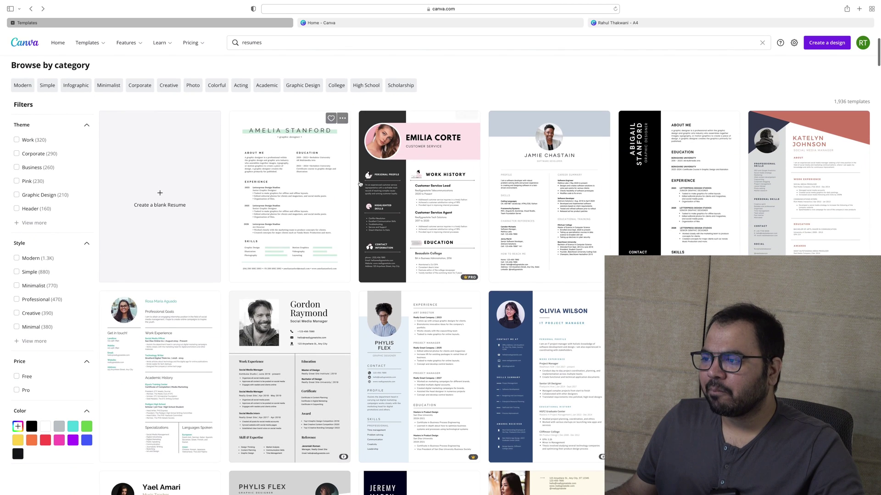
Preview the Emilia Corte template, then filter resume templates to the Work theme
{"action": "left_click", "coordinate": [423, 168]}
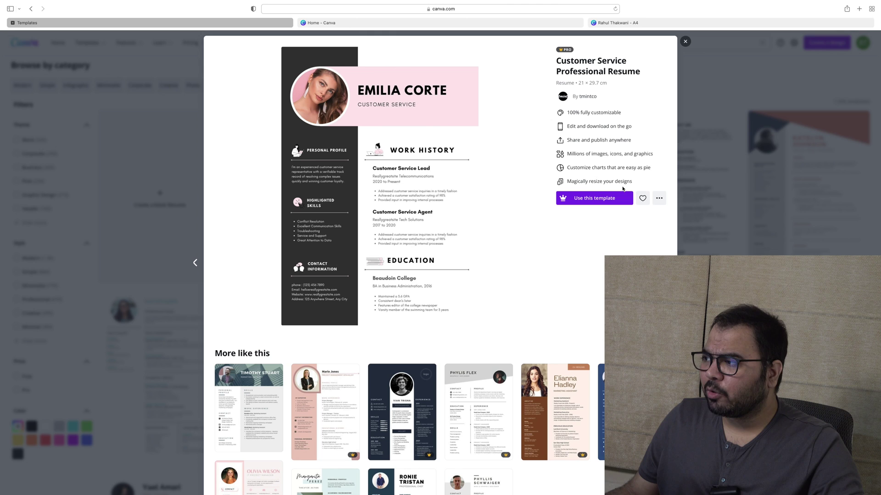
{"action": "key", "text": "Escape"}
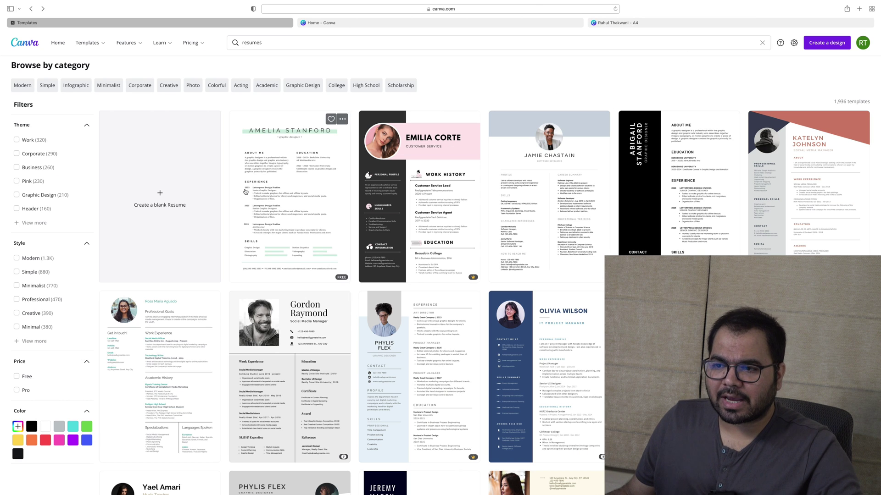
{"action": "left_click", "coordinate": [29, 144]}
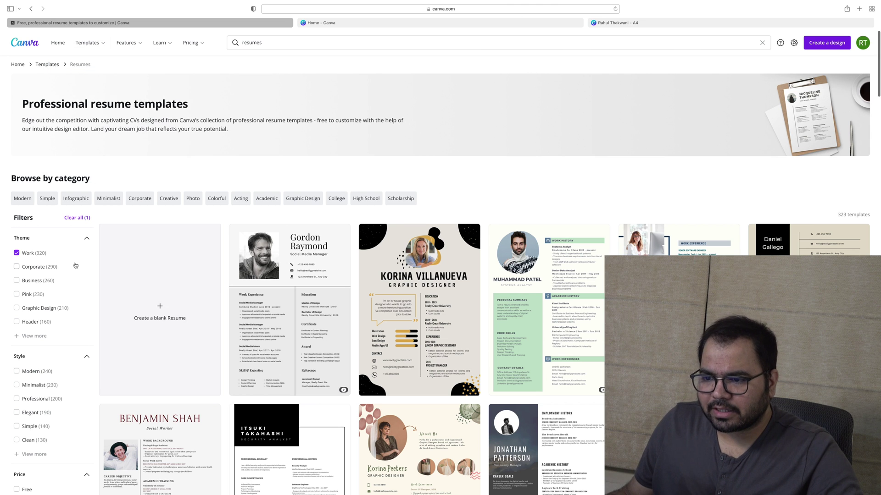
Start a new design from the Gordon Raymond Monochrome Minimal Social Media Manager Resume
{"action": "scroll", "coordinate": [230, 290], "scroll_direction": "down", "scroll_amount": 2}
{"action": "scroll", "coordinate": [230, 291], "scroll_direction": "down", "scroll_amount": 5}
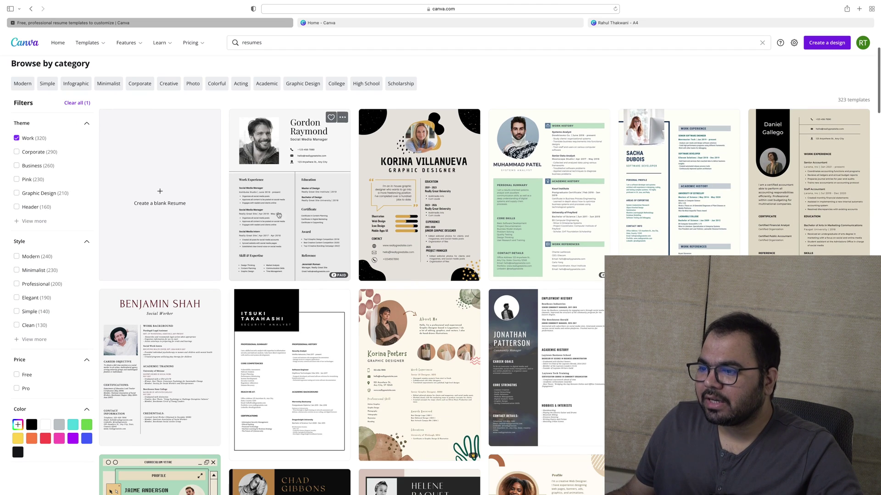
{"action": "left_click", "coordinate": [288, 198]}
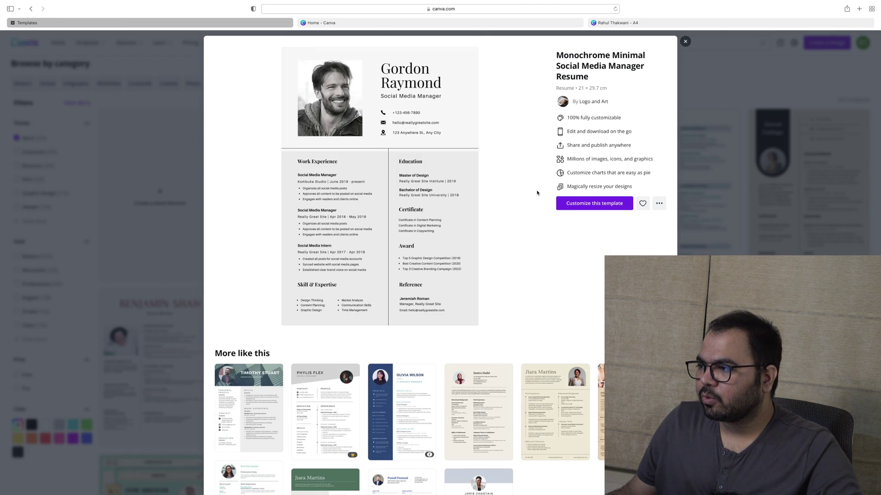
{"action": "left_click", "coordinate": [429, 219]}
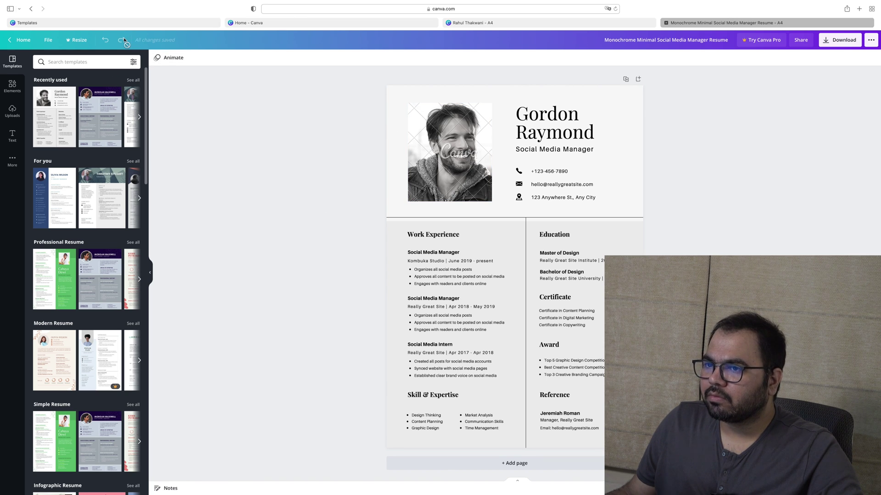
From the Canva home page, start a new blank A4 Resume design
{"action": "left_click", "coordinate": [21, 40]}
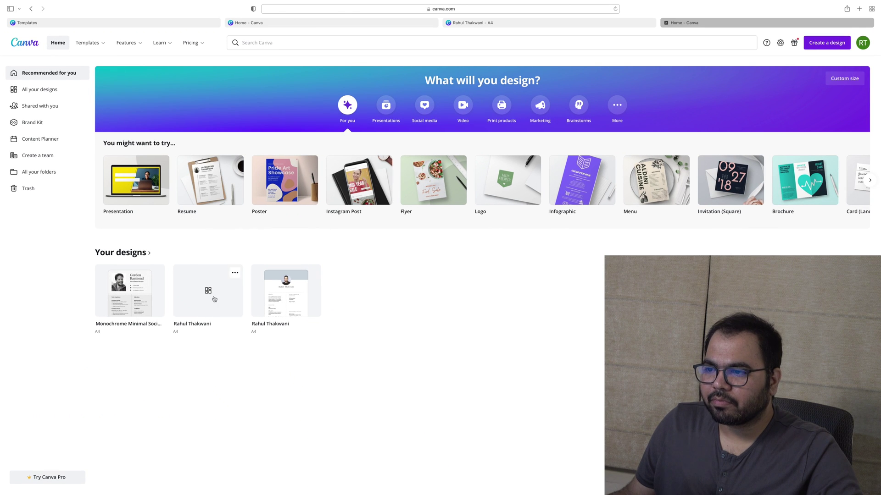
{"action": "left_click", "coordinate": [188, 171]}
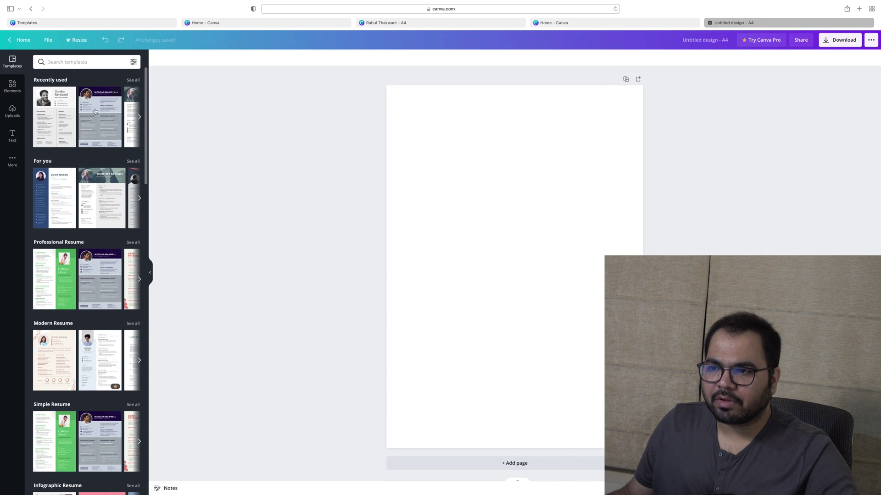
Apply the Morgan Maxwell template to the blank resume page
{"action": "left_click", "coordinate": [100, 113]}
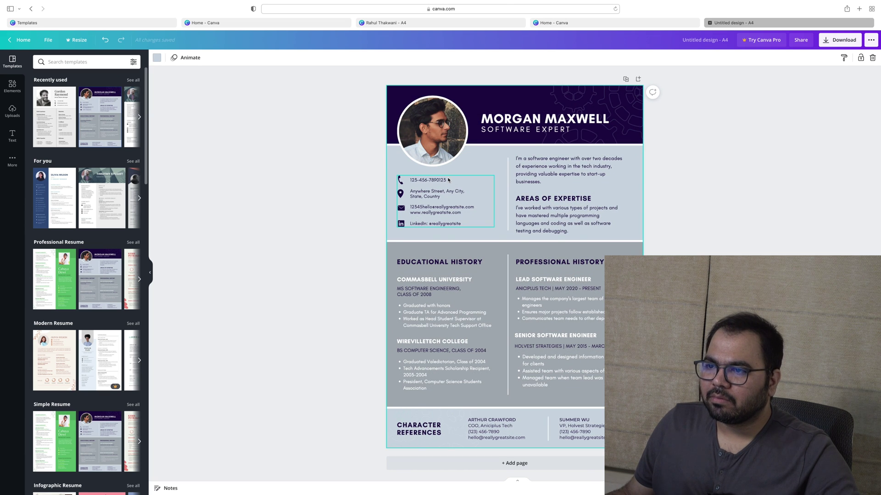
{"action": "scroll", "coordinate": [101, 192], "scroll_direction": "down", "scroll_amount": 5}
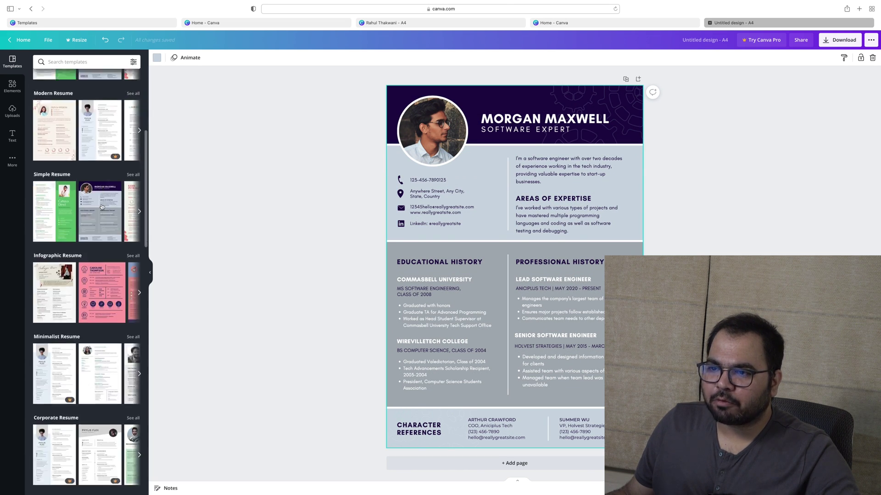
{"action": "scroll", "coordinate": [96, 206], "scroll_direction": "up", "scroll_amount": 5}
{"action": "scroll", "coordinate": [96, 211], "scroll_direction": "down", "scroll_amount": 2}
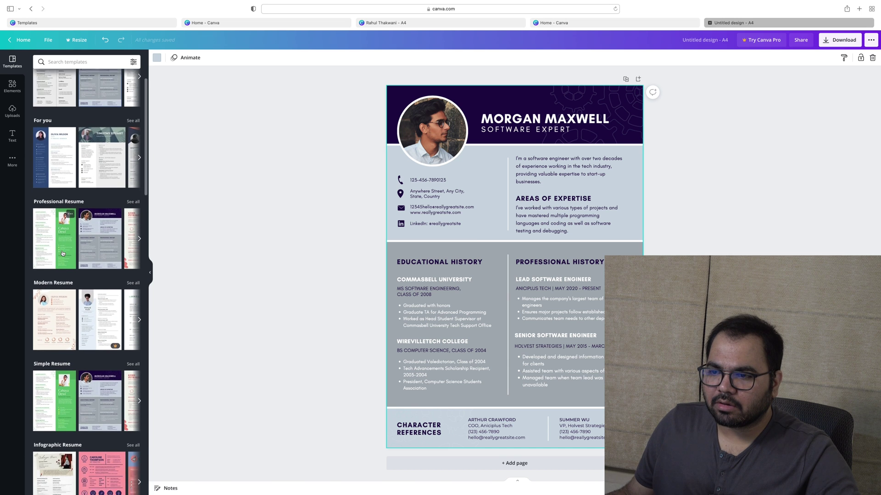
{"action": "left_click", "coordinate": [97, 221]}
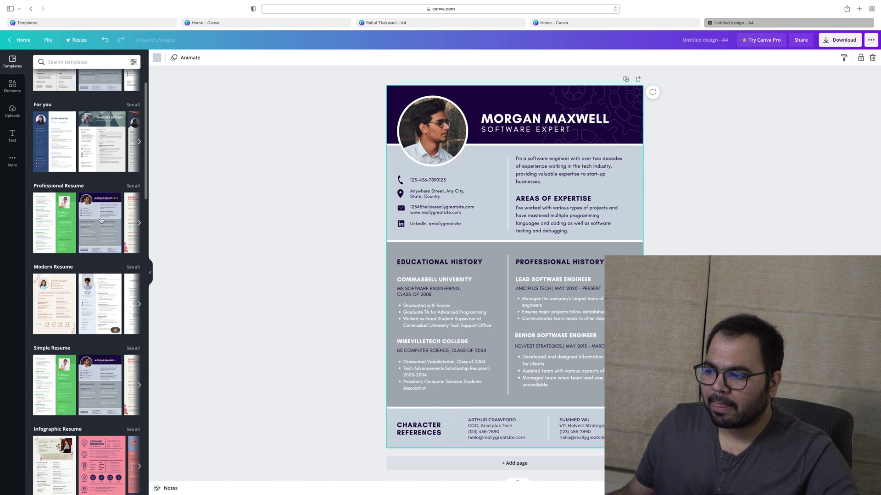
Switch the design to the Rosa Maria Aguado template from all Professional Resume templates
{"action": "left_click", "coordinate": [133, 187]}
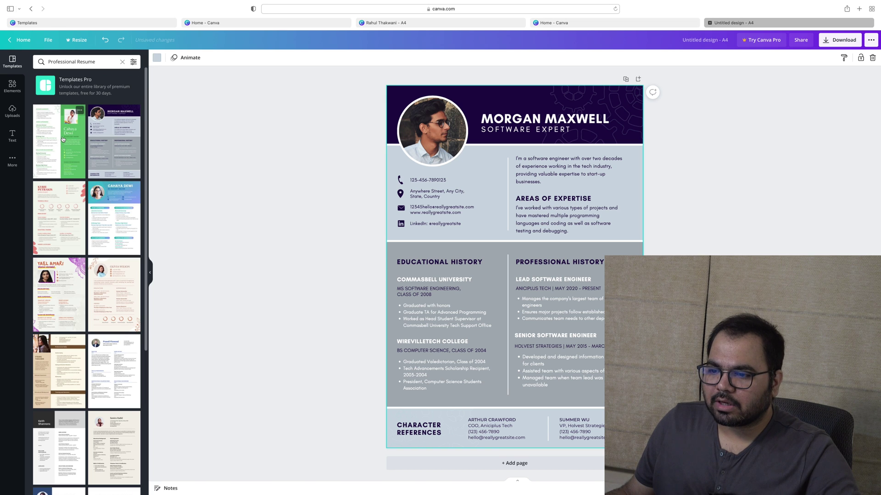
{"action": "scroll", "coordinate": [72, 173], "scroll_direction": "down", "scroll_amount": 10}
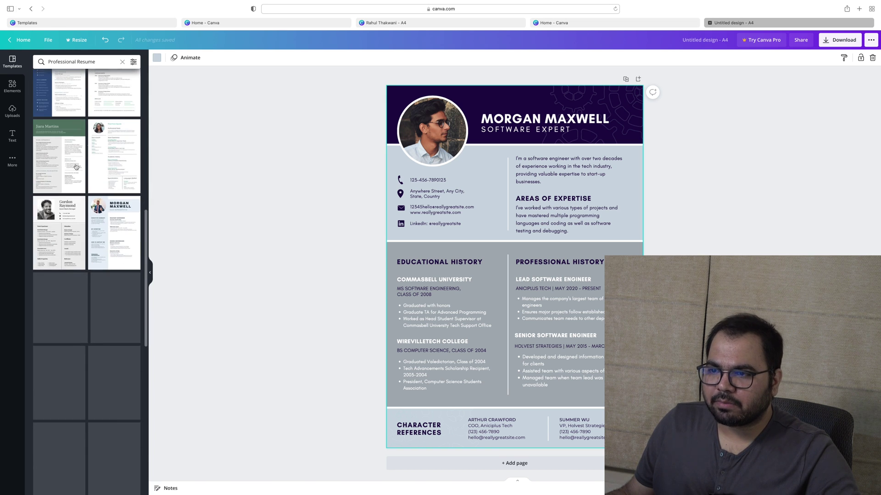
{"action": "left_click", "coordinate": [115, 159]}
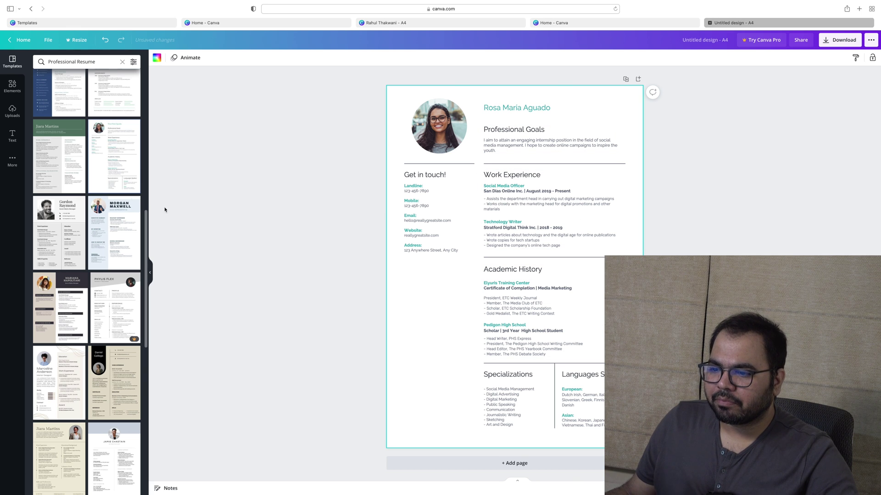
{"action": "scroll", "coordinate": [62, 178], "scroll_direction": "down", "scroll_amount": 5}
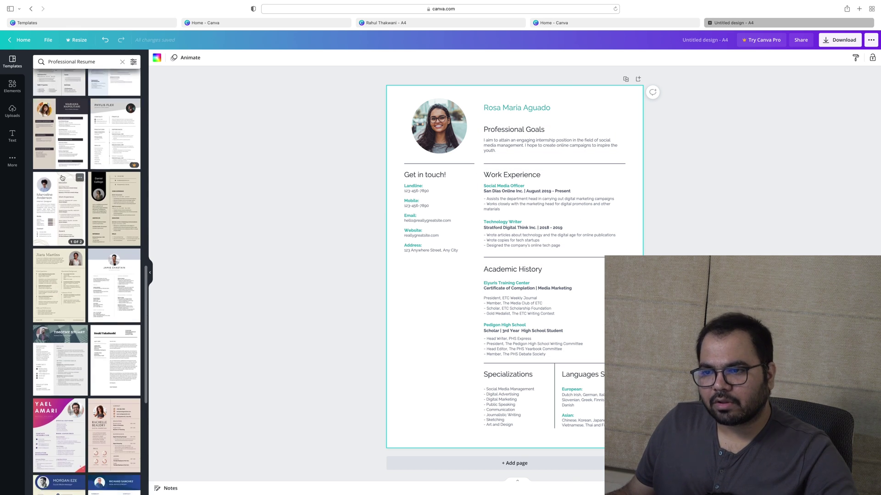
{"action": "scroll", "coordinate": [63, 178], "scroll_direction": "up", "scroll_amount": 1}
Switch the design to the Mariana Napolitani template, then try applying the Daniel Gallego template's first page
{"action": "left_click", "coordinate": [54, 169]}
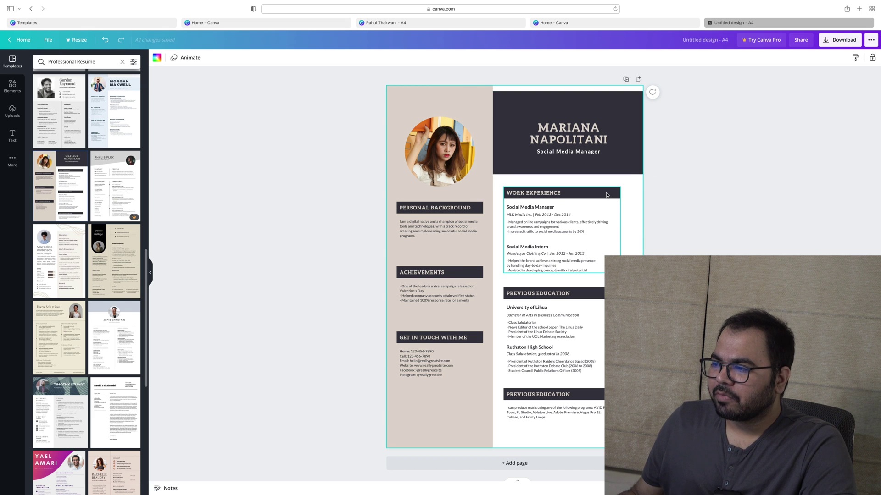
{"action": "scroll", "coordinate": [606, 195], "scroll_direction": "up", "scroll_amount": 3}
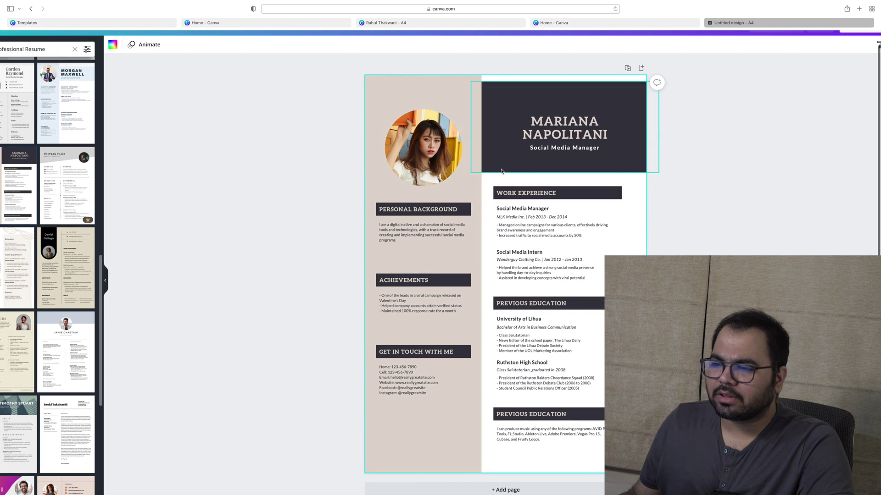
{"action": "left_click", "coordinate": [68, 239]}
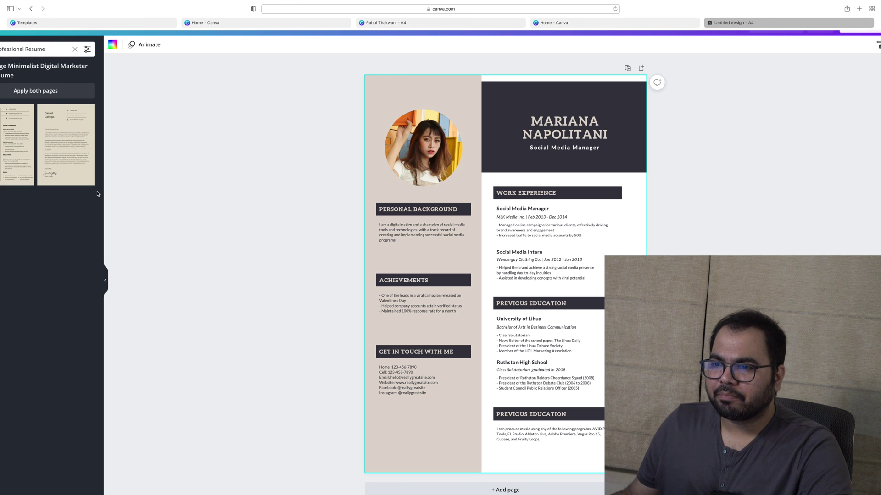
{"action": "scroll", "coordinate": [97, 193], "scroll_direction": "down", "scroll_amount": 3}
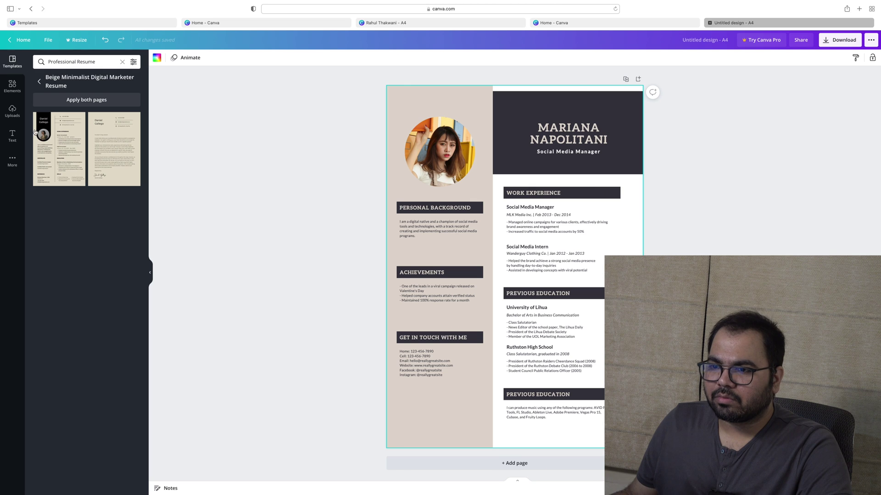
{"action": "left_click", "coordinate": [35, 132]}
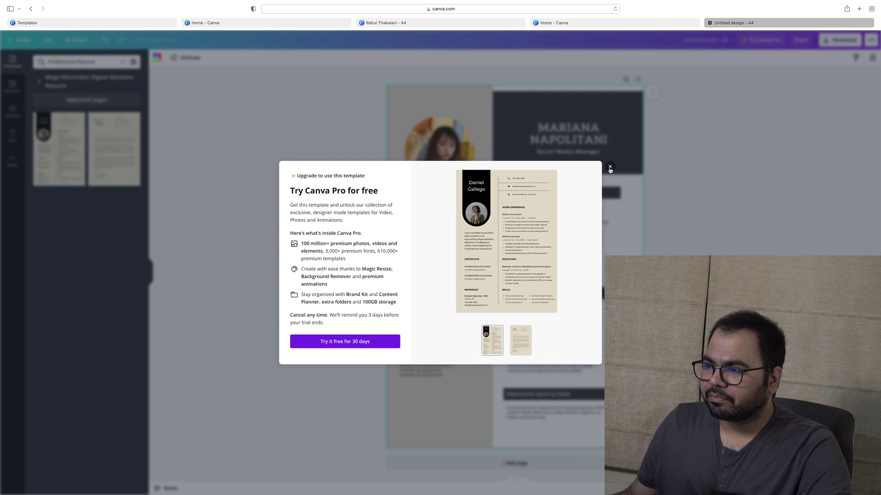
Retry applying the Daniel Gallego first page, dismissing each Pro upgrade prompt that appears
{"action": "left_click", "coordinate": [610, 168]}
{"action": "left_click", "coordinate": [49, 135]}
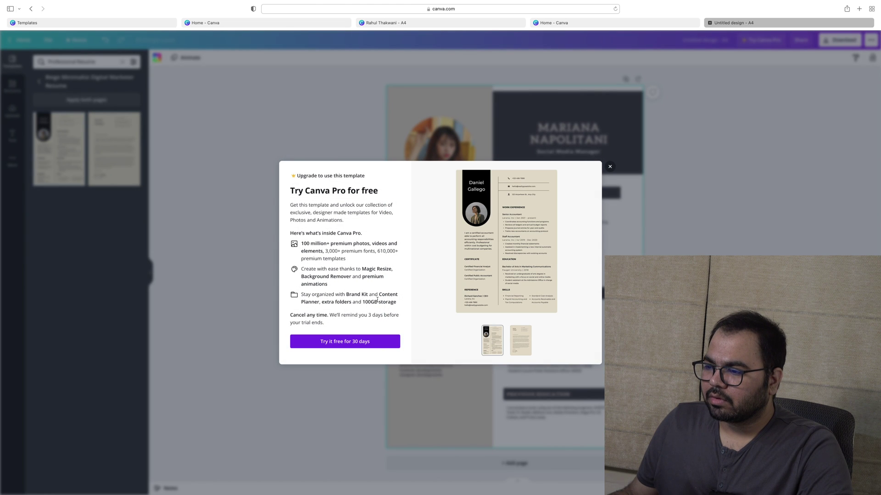
{"action": "left_click", "coordinate": [609, 166]}
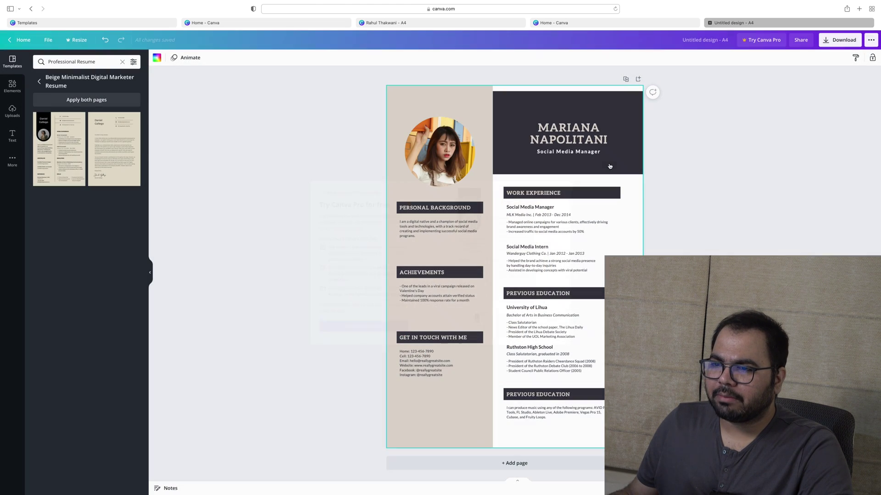
{"action": "right_click", "coordinate": [54, 157]}
{"action": "left_click", "coordinate": [70, 148]}
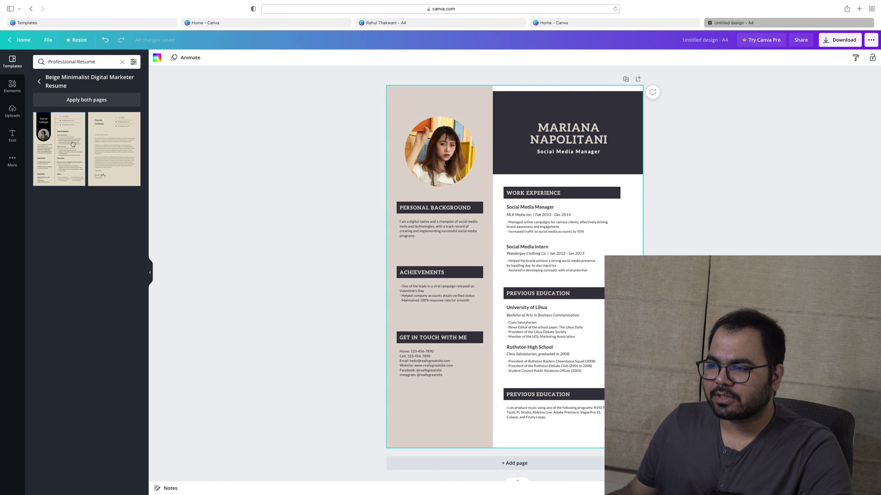
{"action": "left_click", "coordinate": [72, 144]}
Open and close the Canva Pro trial form, then try applying both Daniel Gallego pages
{"action": "left_click", "coordinate": [361, 341]}
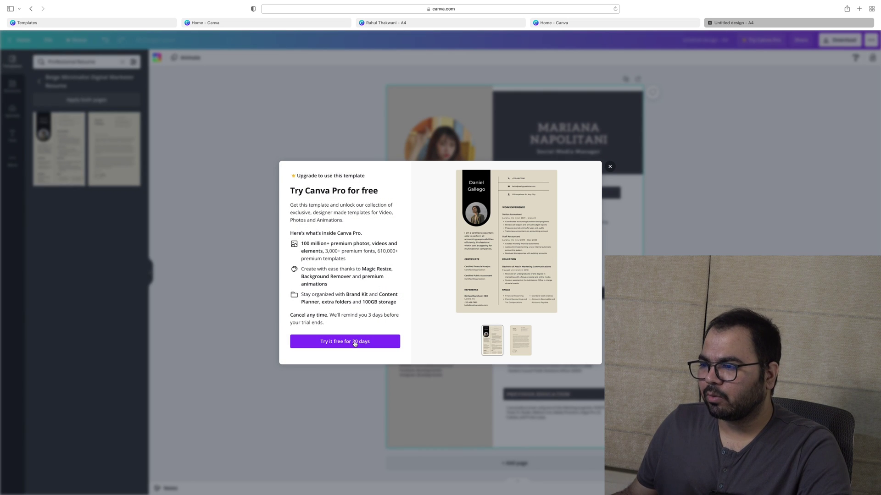
{"action": "left_click", "coordinate": [608, 166]}
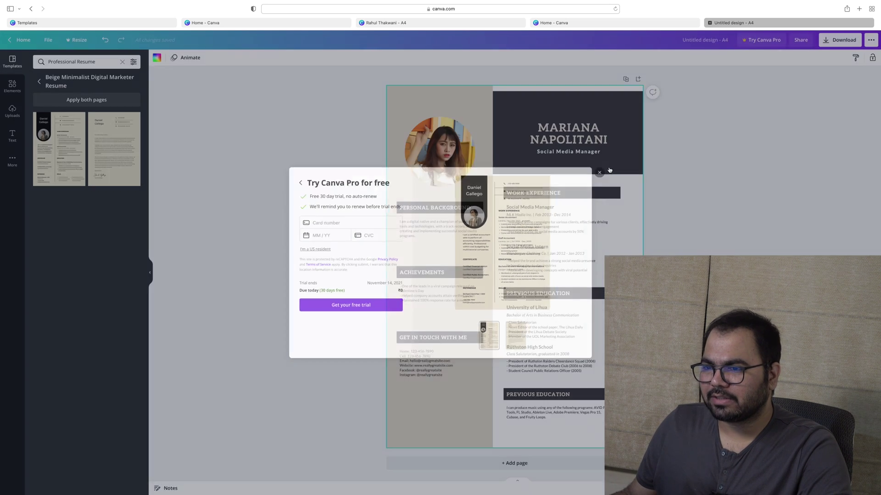
{"action": "left_click", "coordinate": [93, 101]}
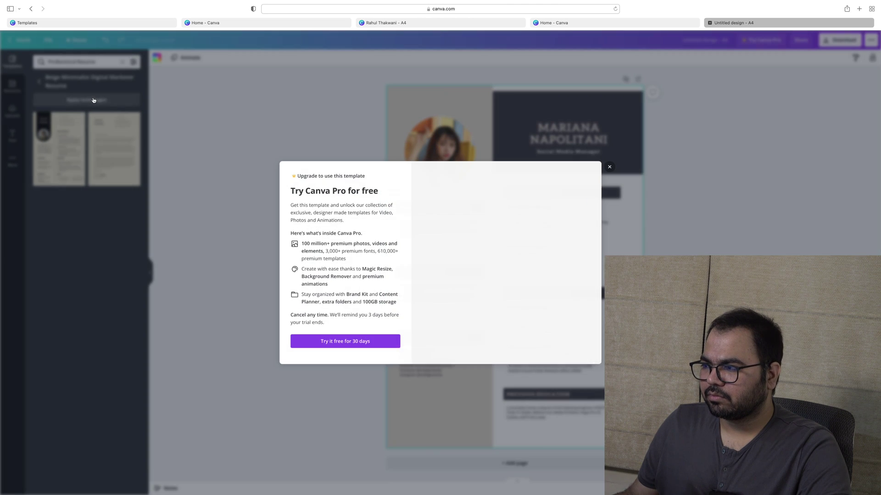
{"action": "left_click", "coordinate": [609, 167]}
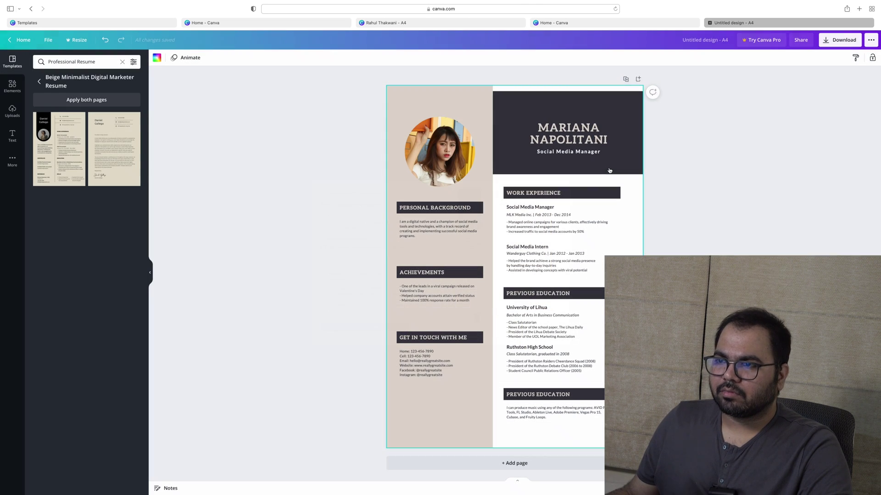
{"action": "left_click", "coordinate": [572, 102]}
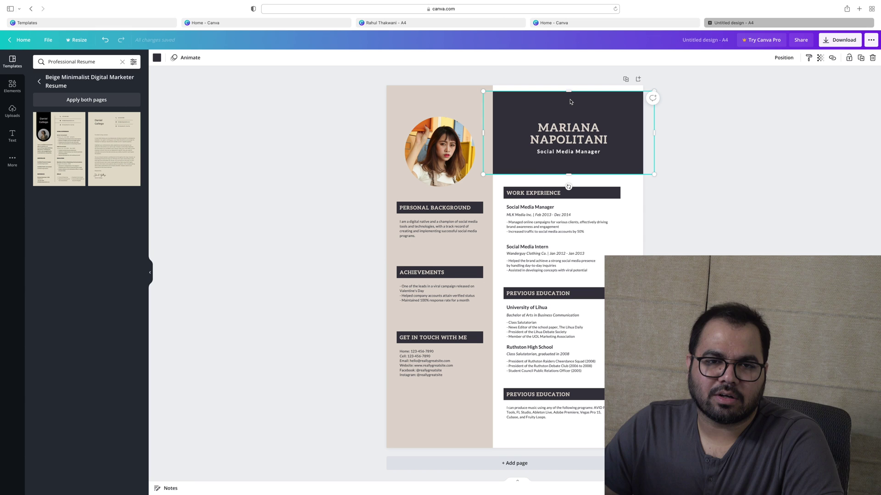